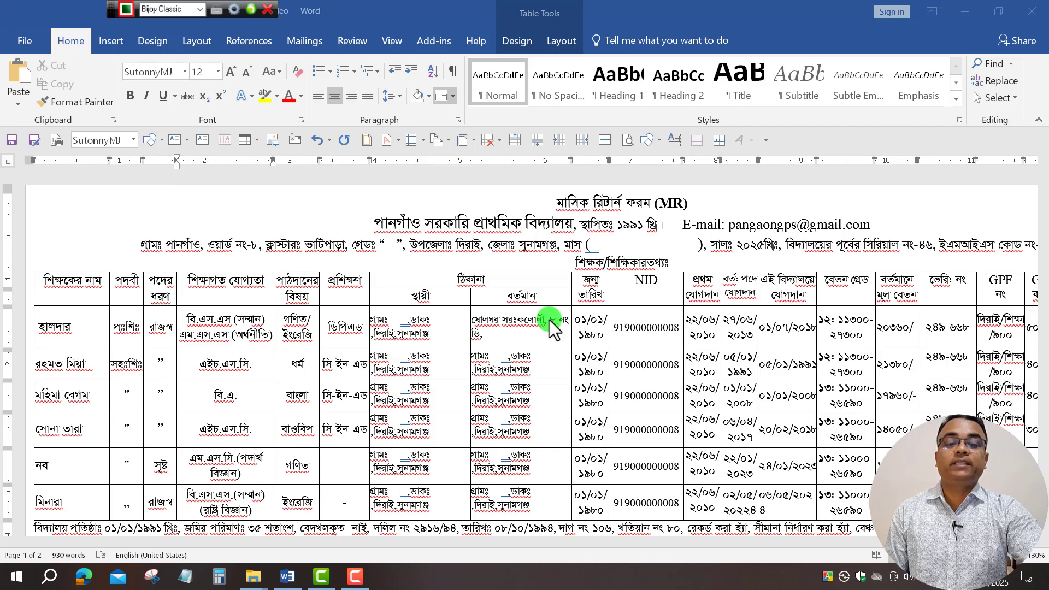
Review the MR form and select its title, school and address header lines.
scroll(557, 328, "down", 5)
scroll(562, 332, "up", 5)
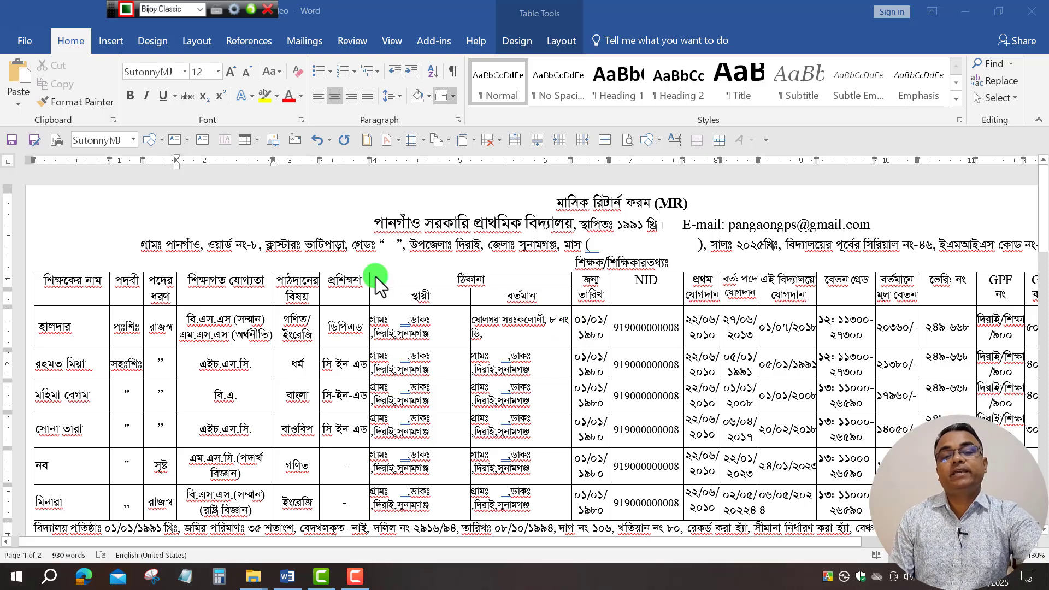
left_click(565, 204)
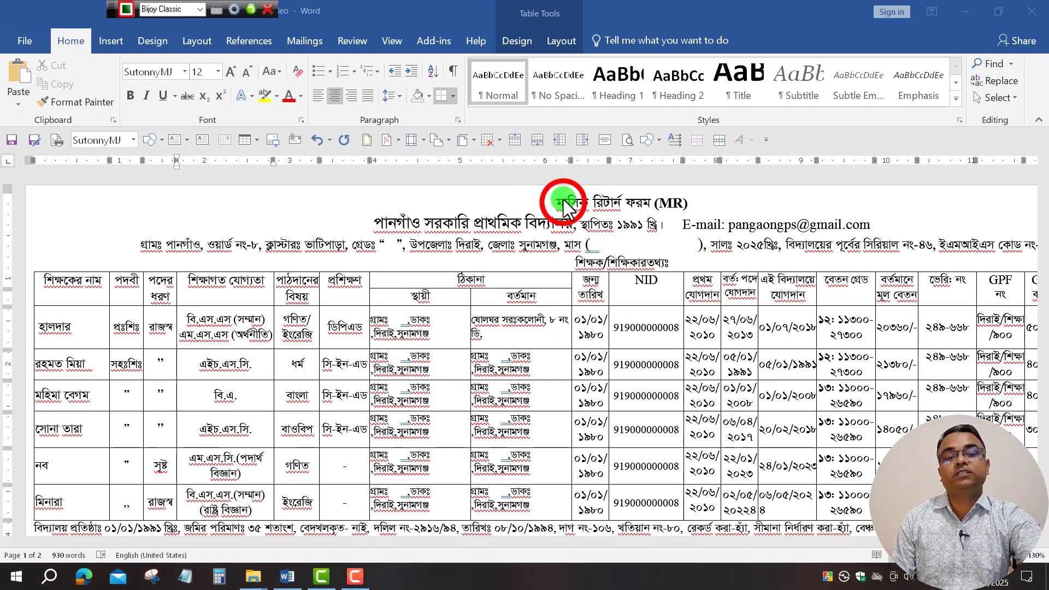
left_click_drag(564, 204, 1000, 247)
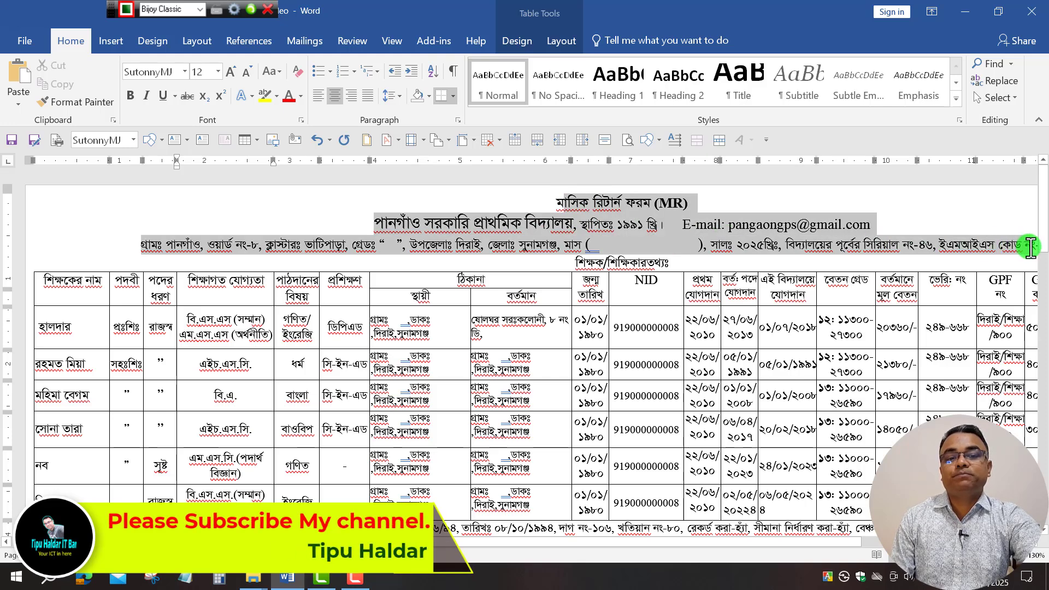
left_click_drag(1031, 246, 1040, 247)
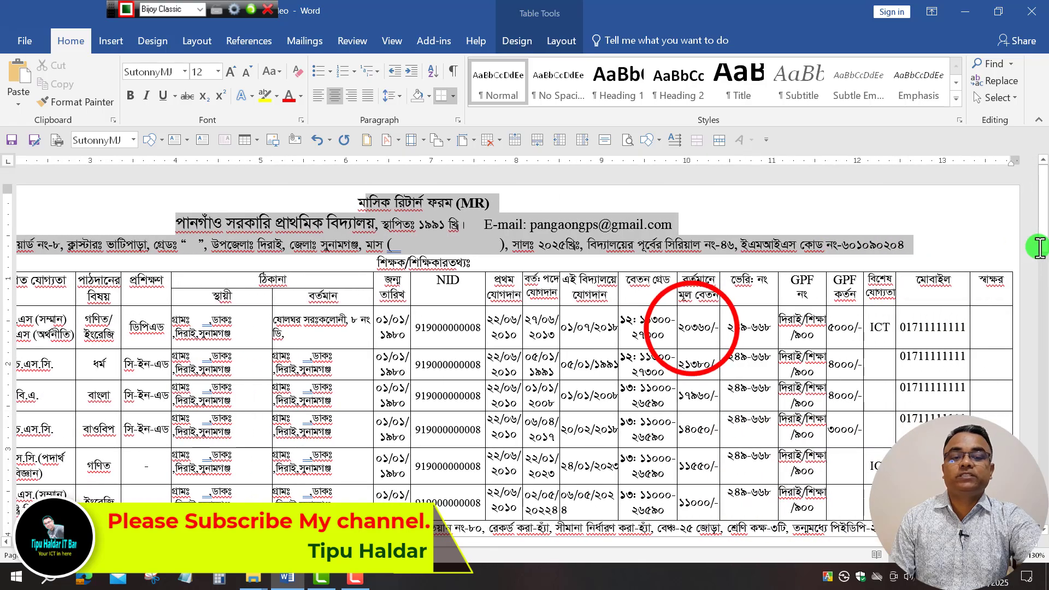
left_click(695, 326)
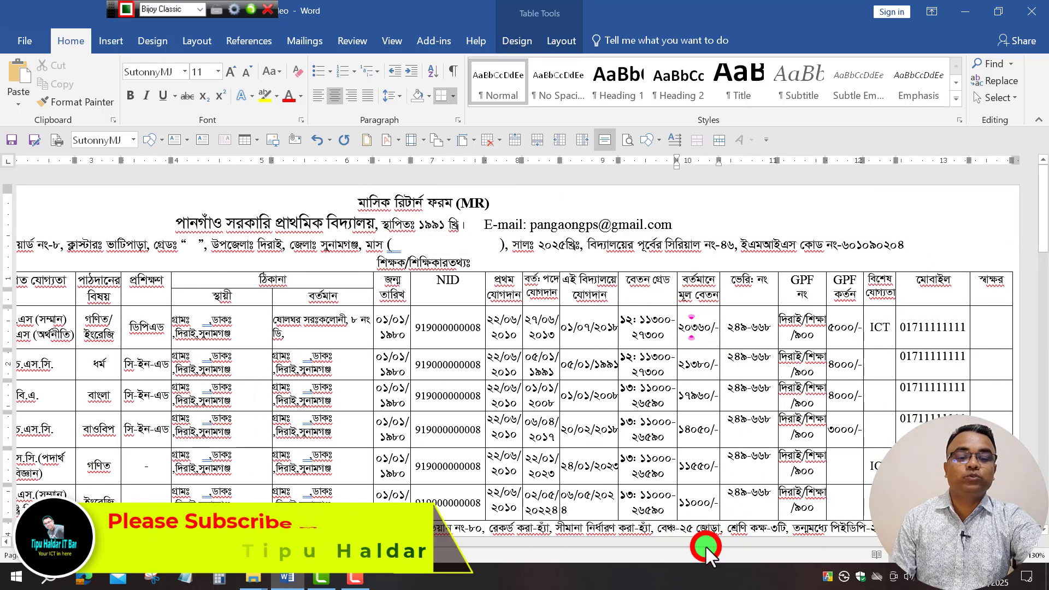
left_click_drag(705, 545, 480, 548)
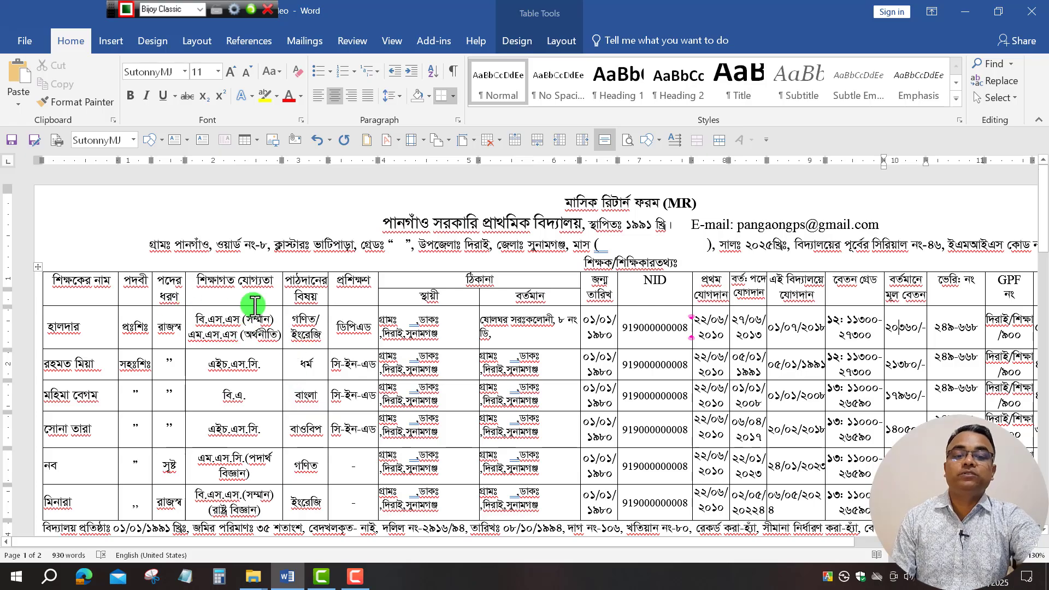
Scroll through the form's tables, then minimize Word to show the desktop.
scroll(410, 339, "down", 5)
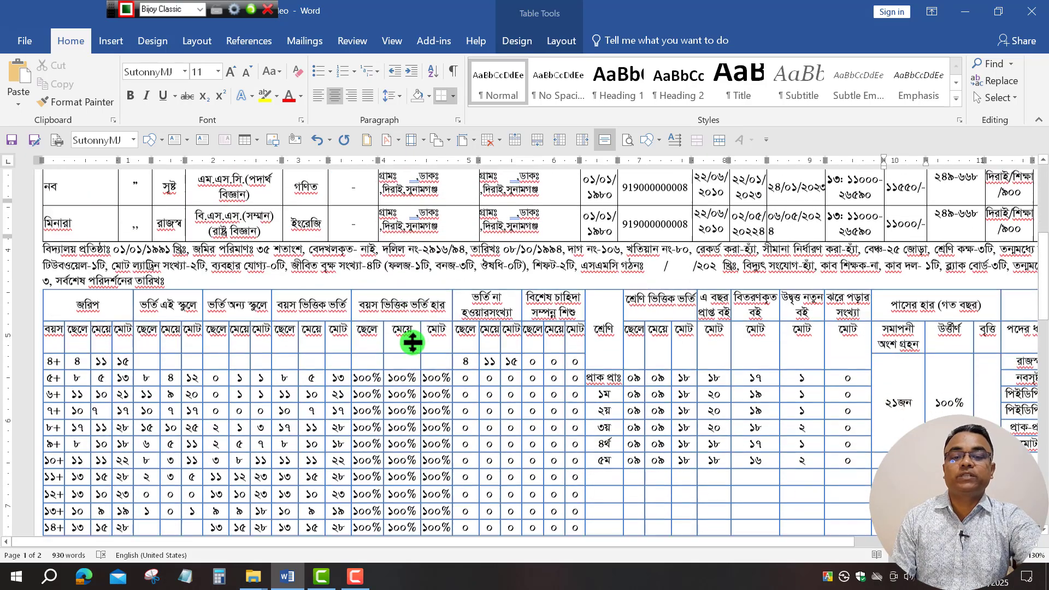
scroll(411, 340, "down", 10)
scroll(411, 340, "up", 10)
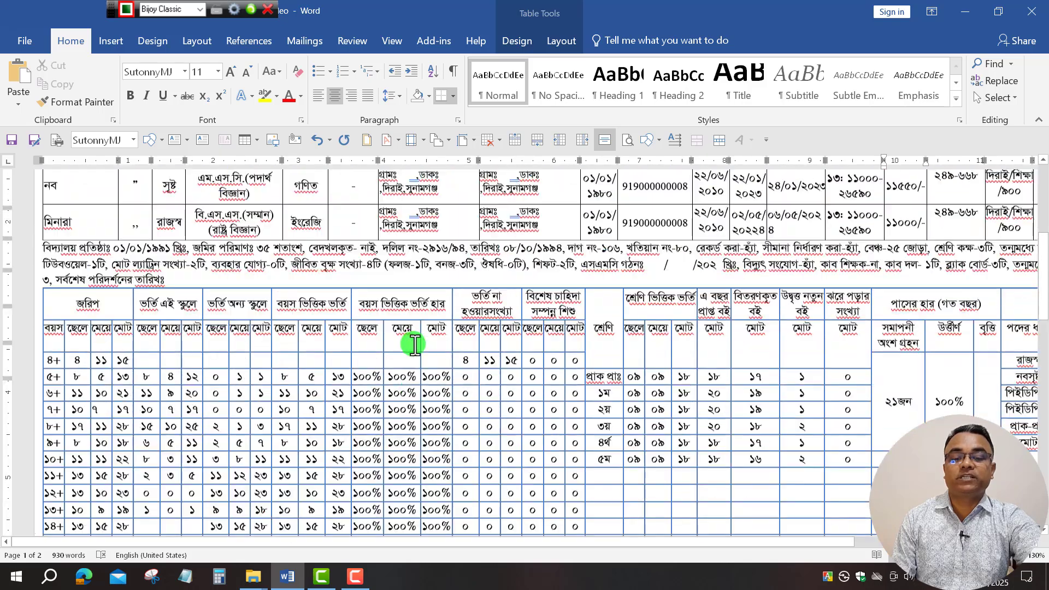
scroll(414, 345, "up", 3)
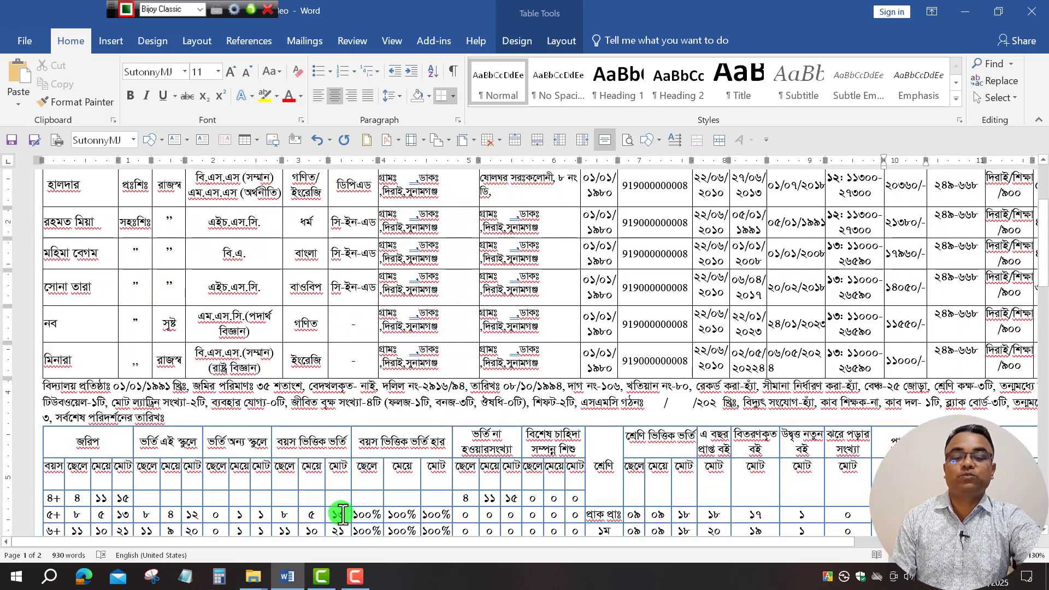
left_click(967, 10)
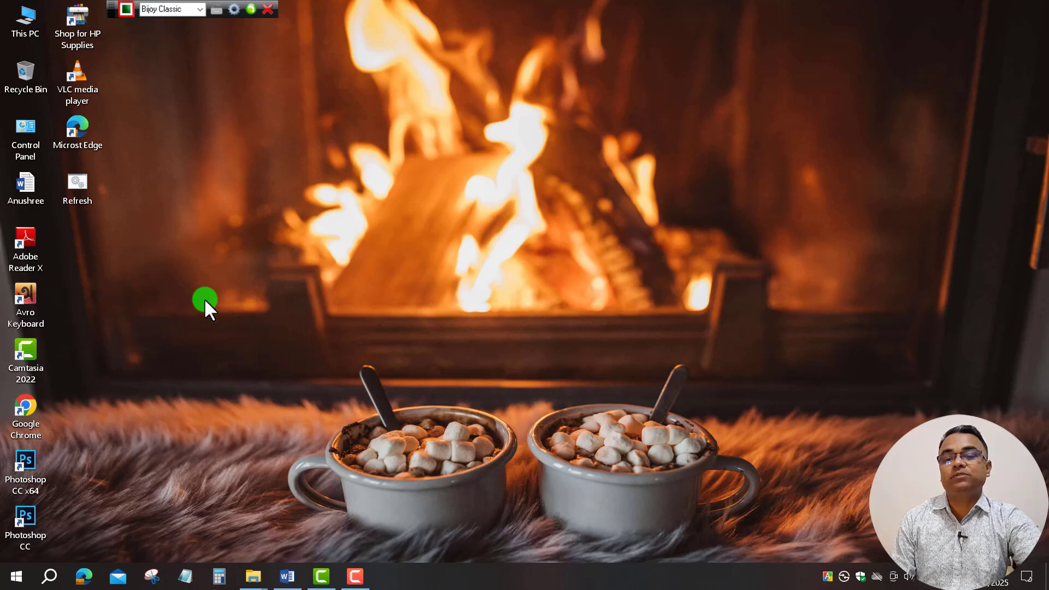
Create a new Microsoft Word Document on the desktop.
right_click(243, 243)
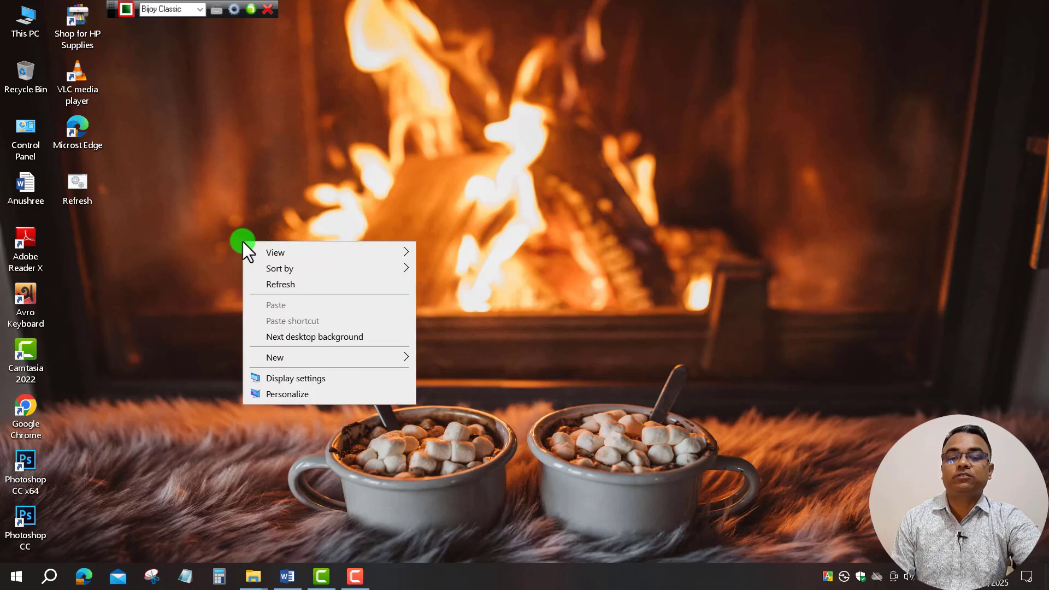
mouse_move(306, 357)
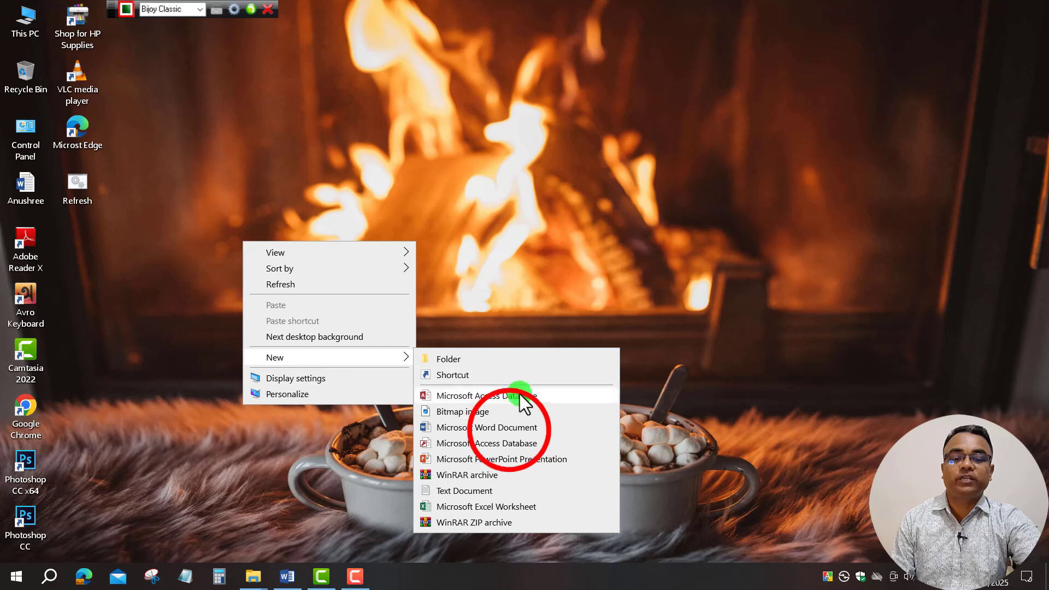
left_click(509, 429)
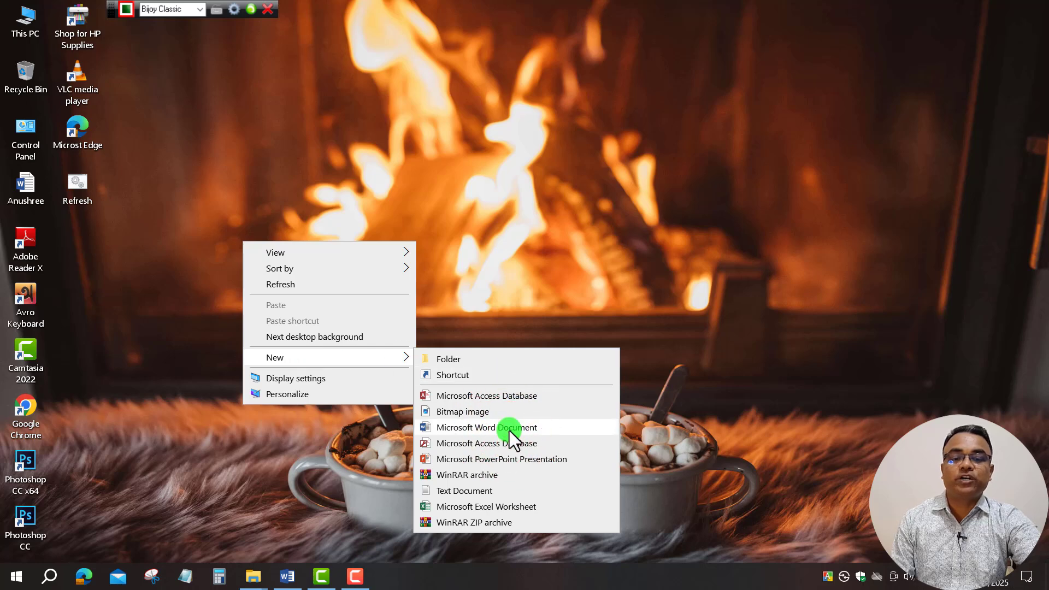
left_click(509, 431)
Rename the new file to MR and open it in Word.
left_click(94, 270)
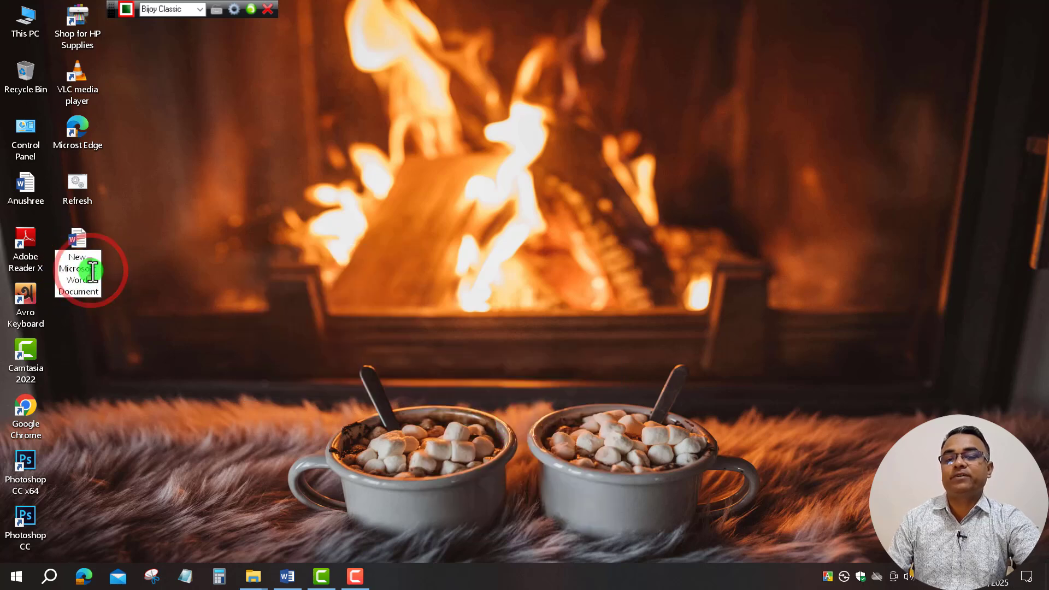
key("Delete")
key("Delete")
key("Delete")
key("Delete")
key("Delete")
key("Delete")
key("Delete")
key("Delete")
key("Delete")
key("Delete")
key("Delete")
key("Delete")
key("Delete")
key("Delete")
key("Delete")
key("Delete")
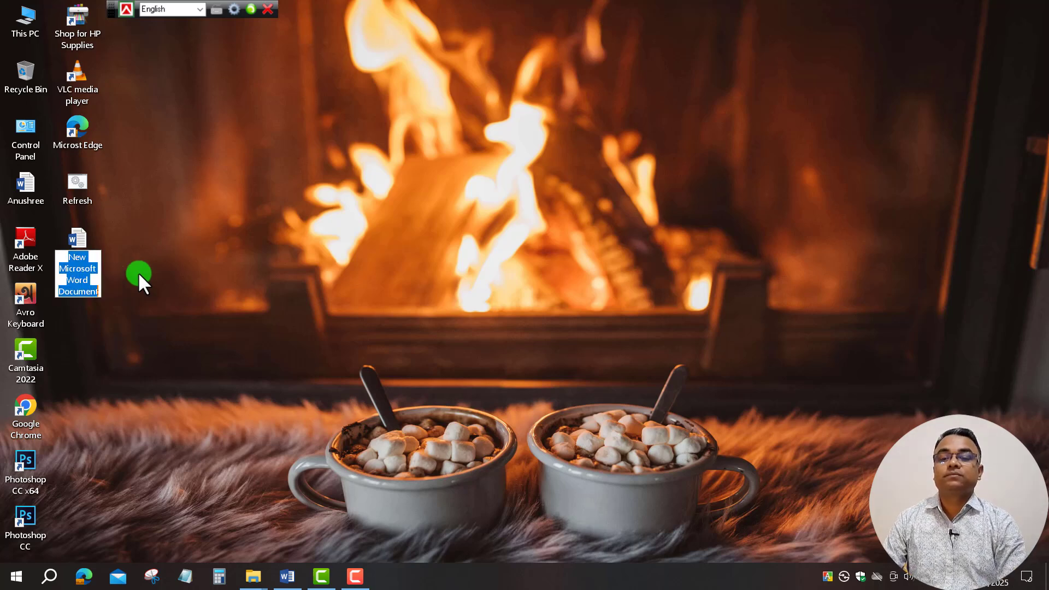
type("MR")
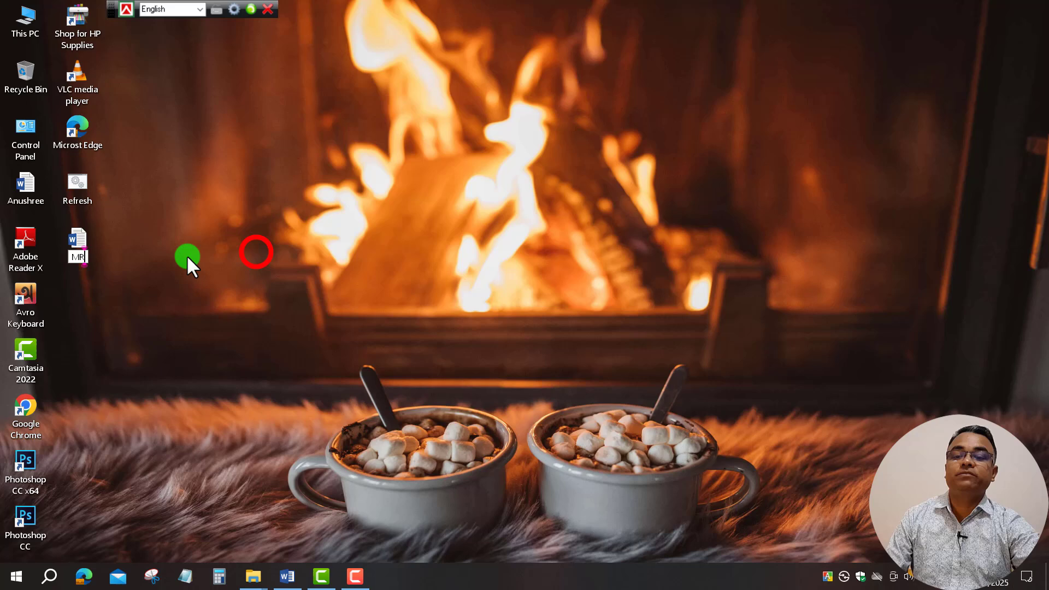
key("Return")
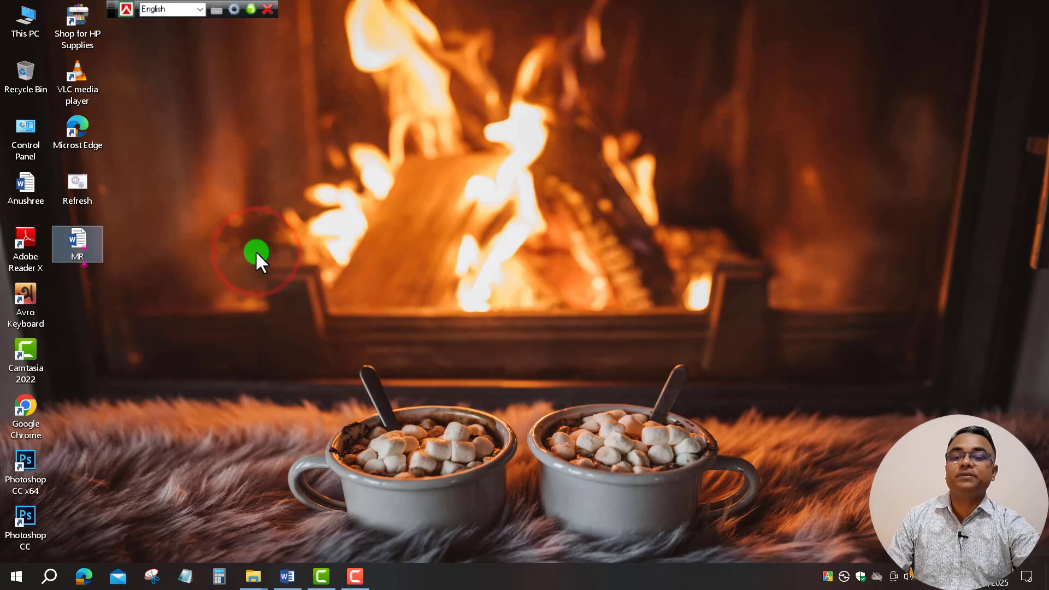
left_click(83, 244)
left_click(80, 244)
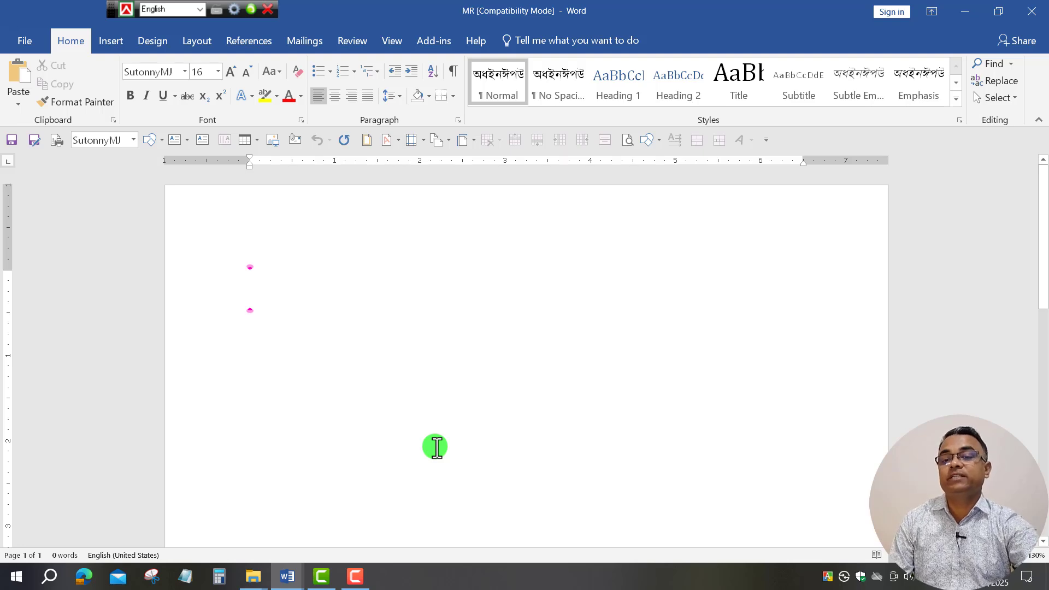
Set the page to Legal paper size in landscape orientation.
left_click(198, 41)
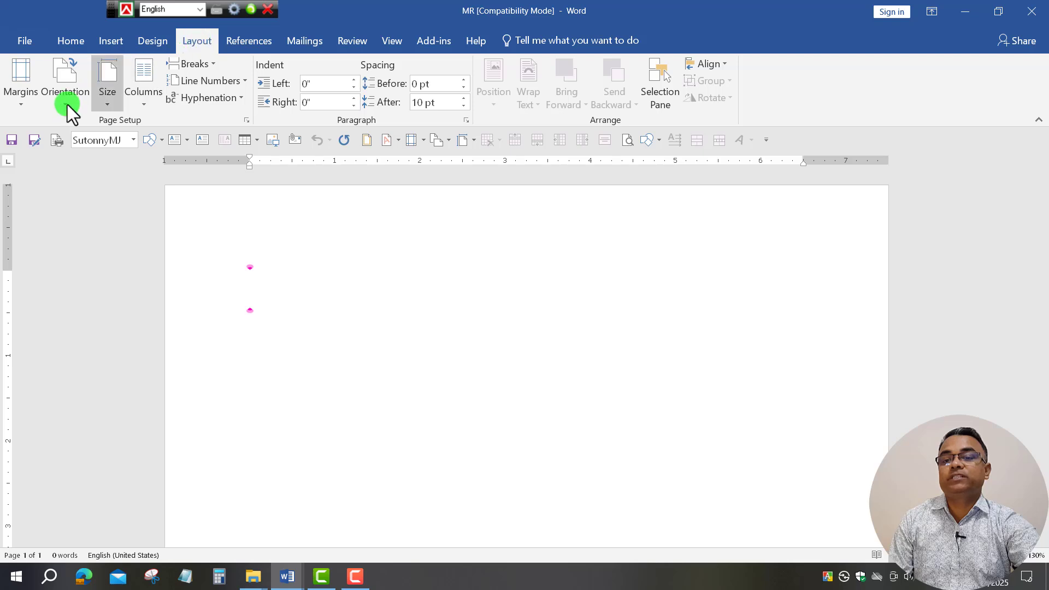
left_click(112, 107)
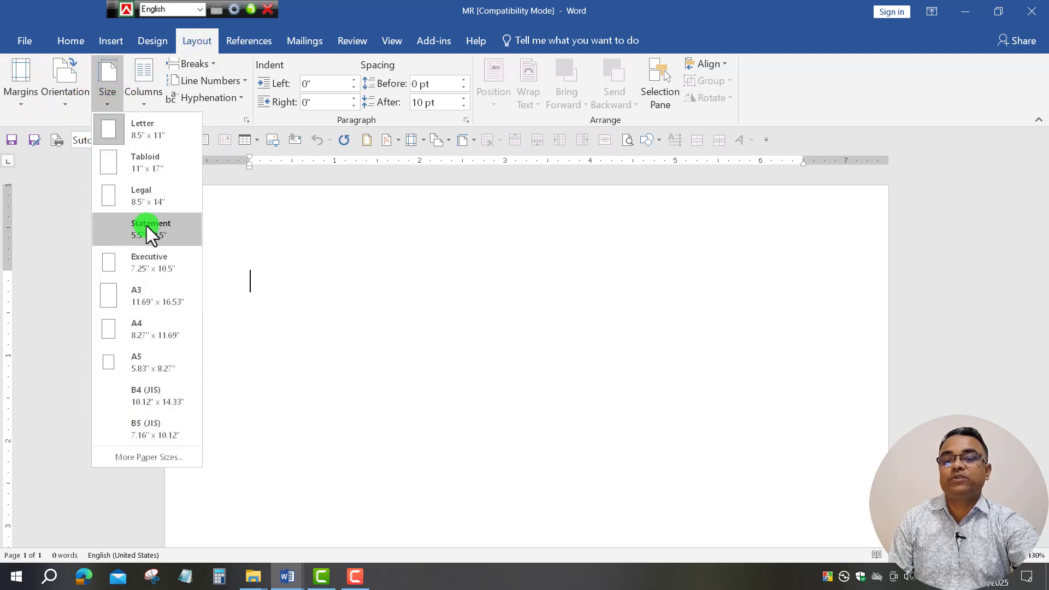
left_click(150, 198)
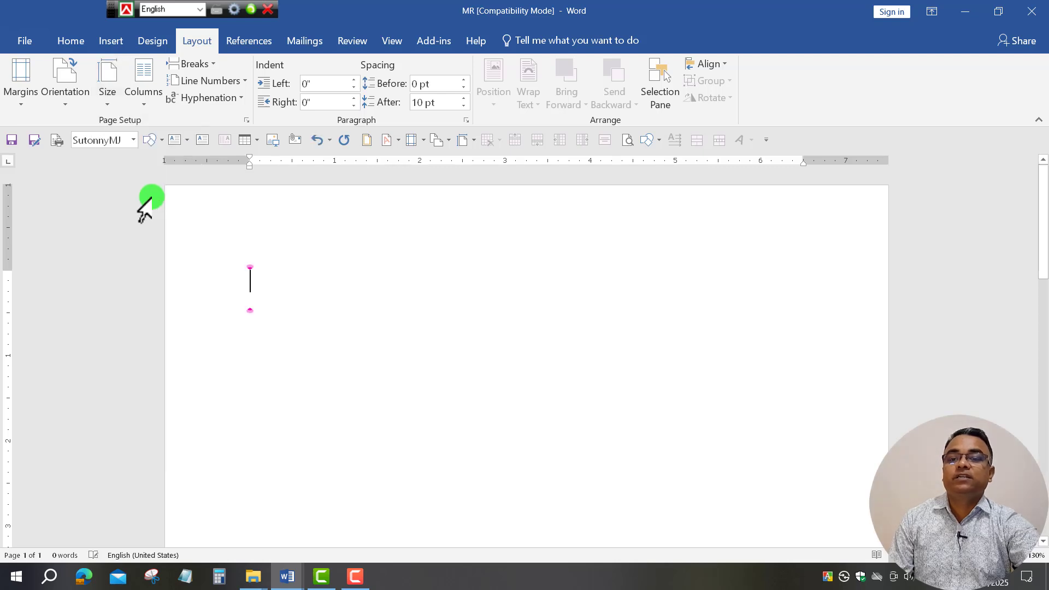
left_click(63, 106)
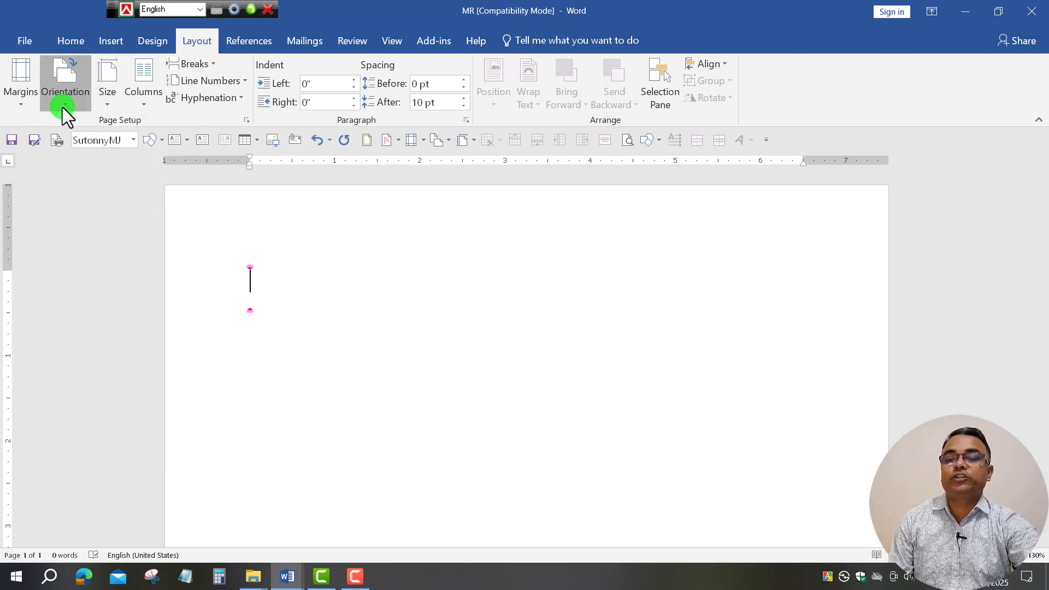
left_click(103, 164)
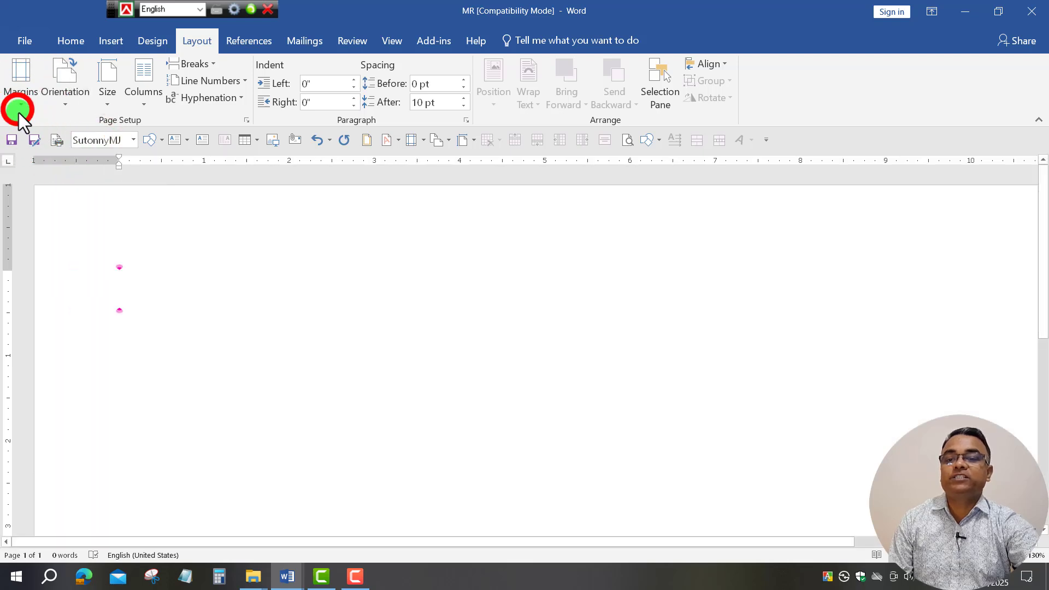
Set the top, bottom, left and right margins to 0.2 inch via Custom Margins.
left_click(17, 110)
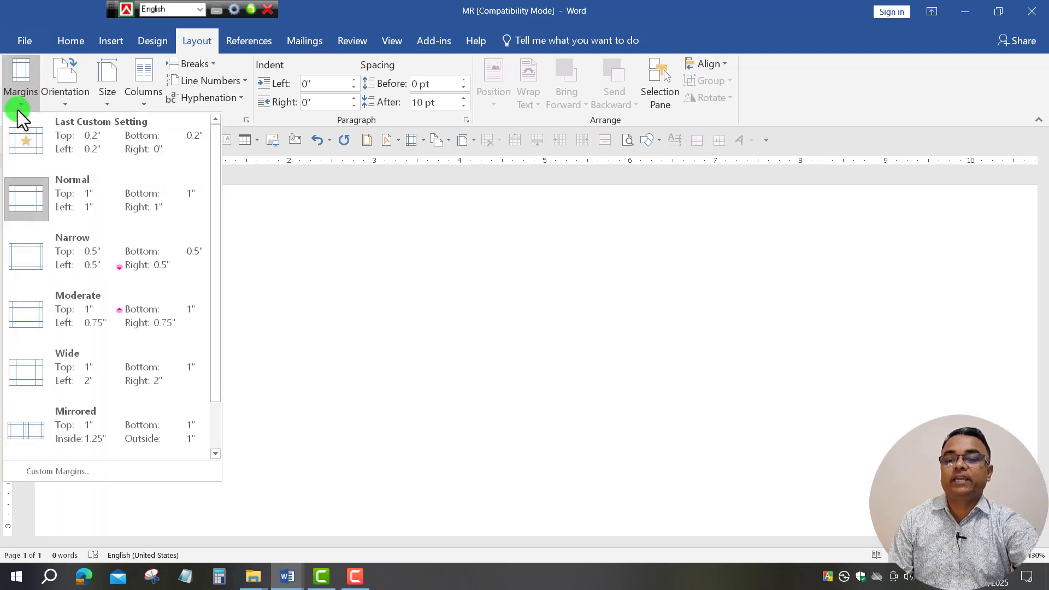
left_click(81, 471)
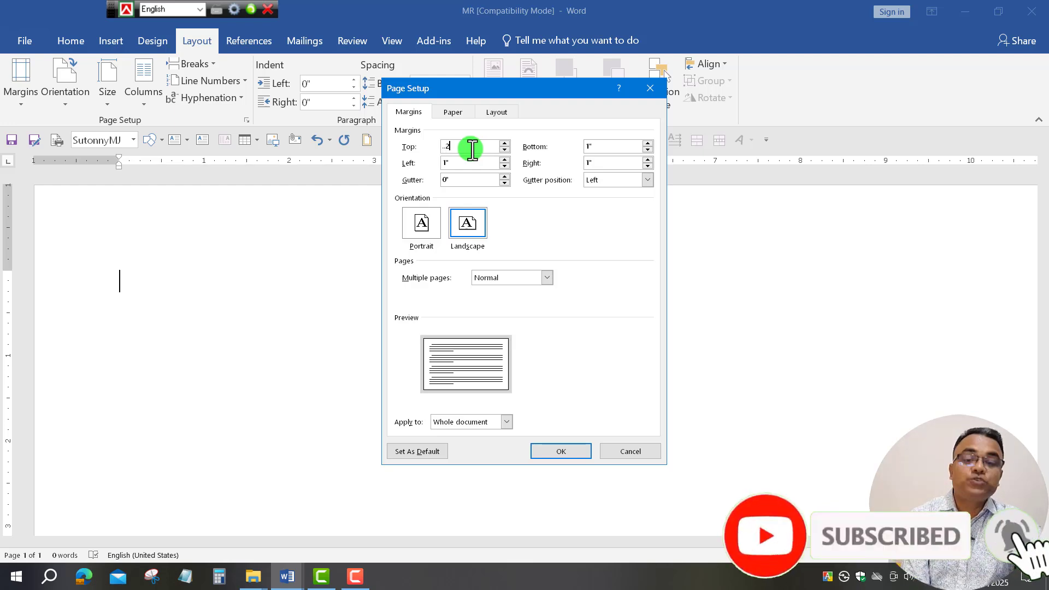
key("Tab")
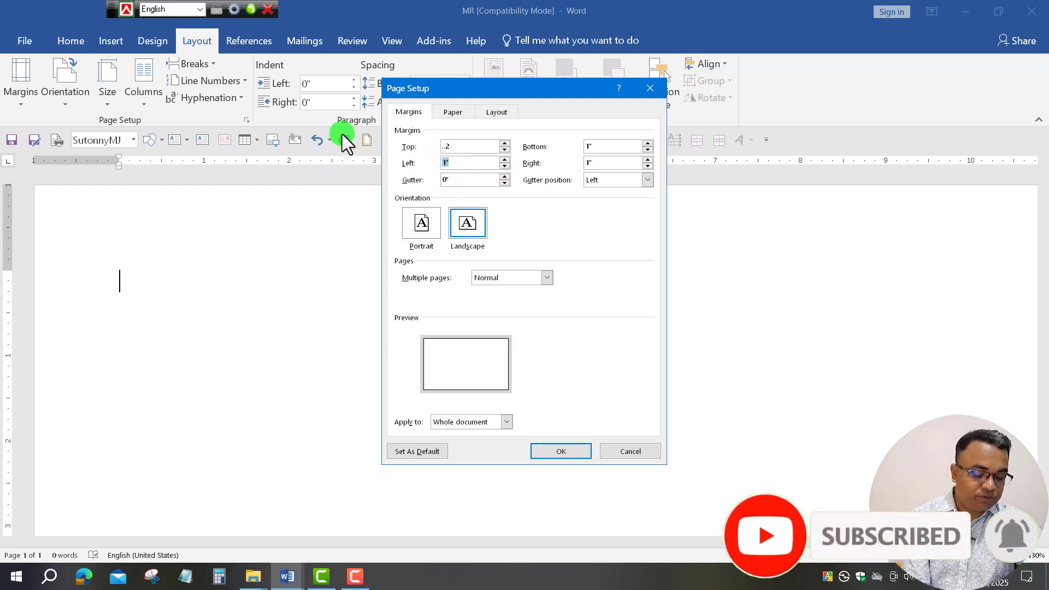
type(".2")
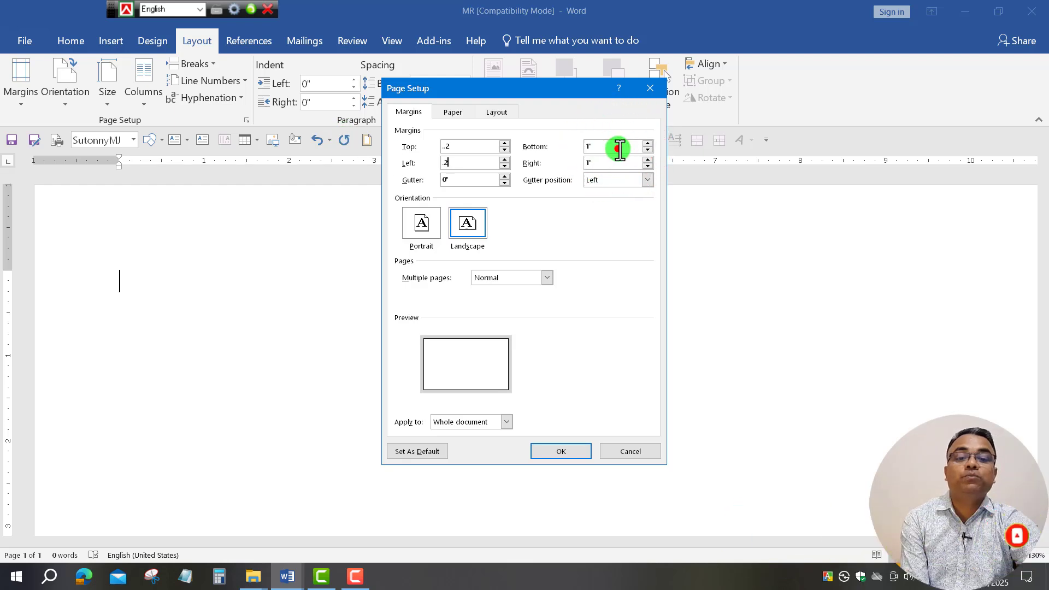
left_click(619, 148)
type(".2")
key("Tab")
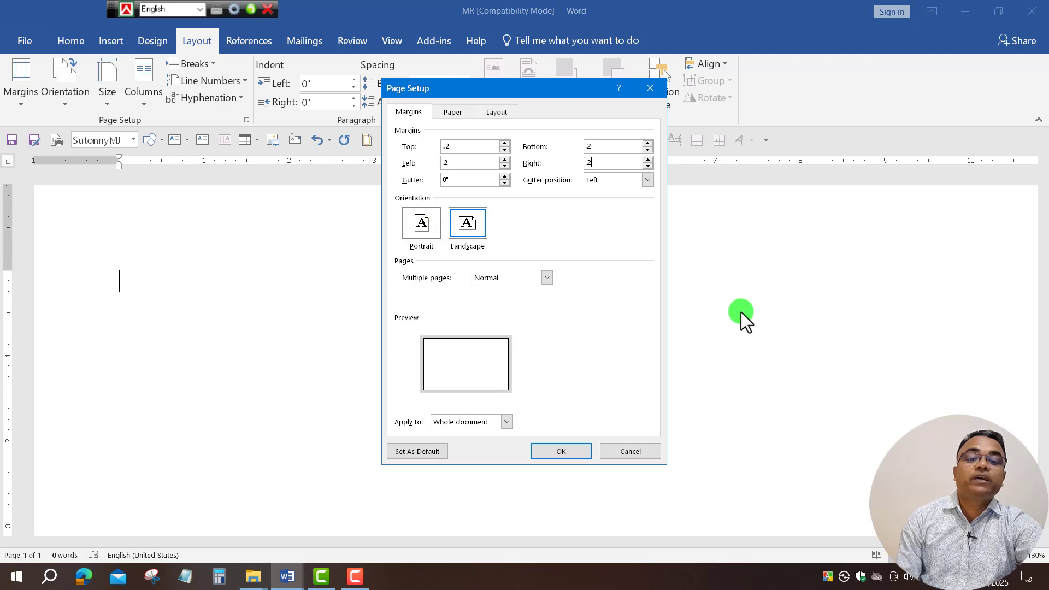
left_click(570, 451)
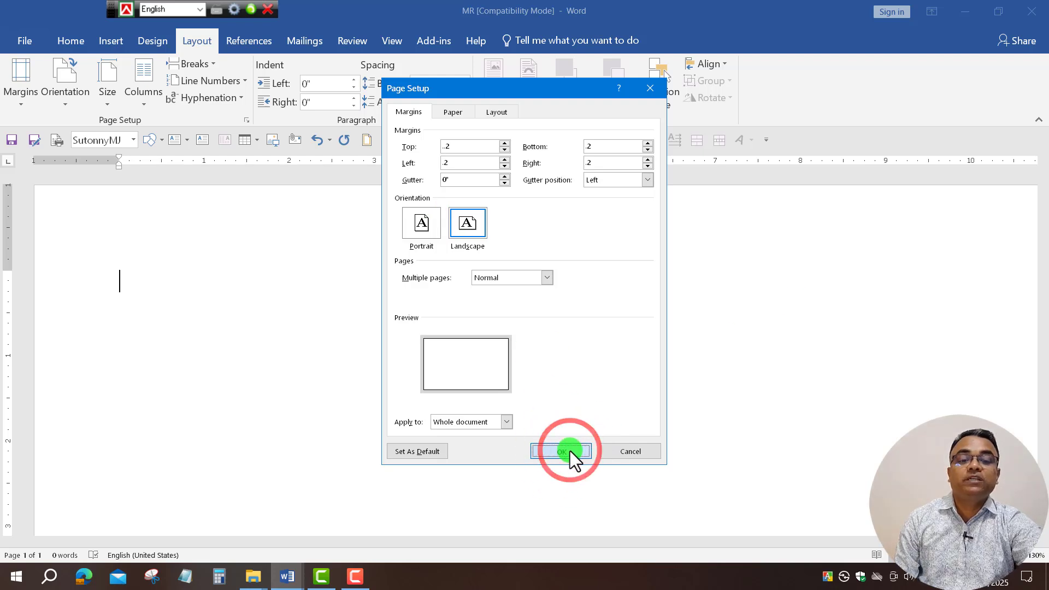
key("Return")
left_click(569, 450)
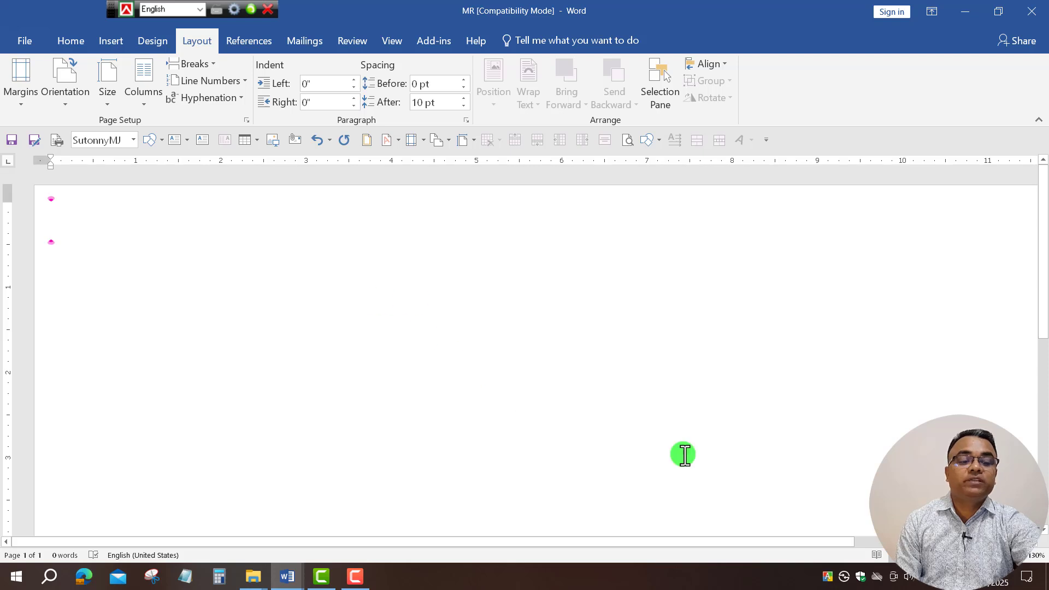
left_click(936, 555)
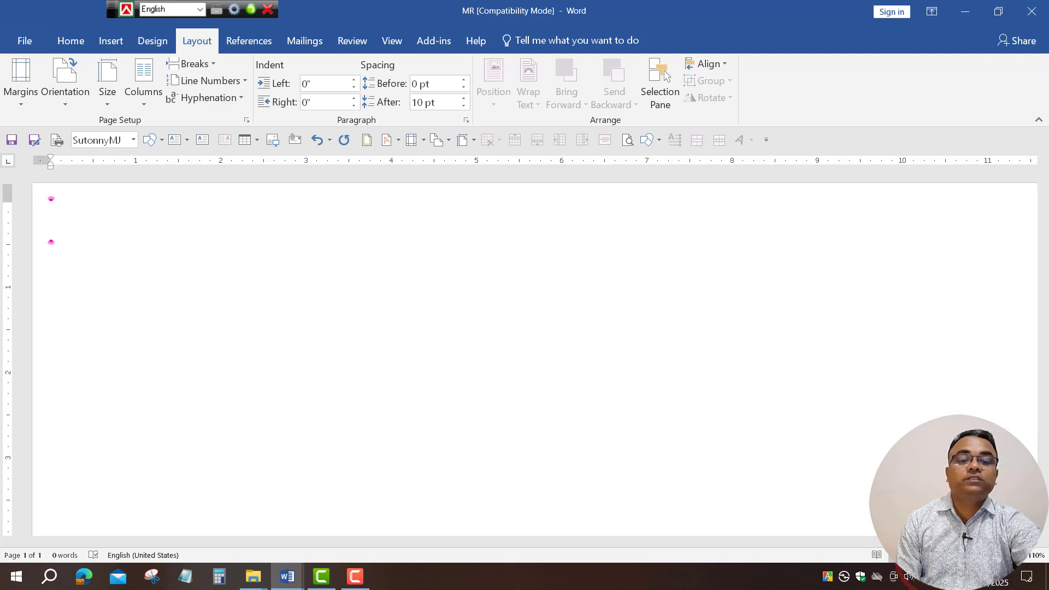
left_click(937, 555)
scroll(558, 381, "down", 5)
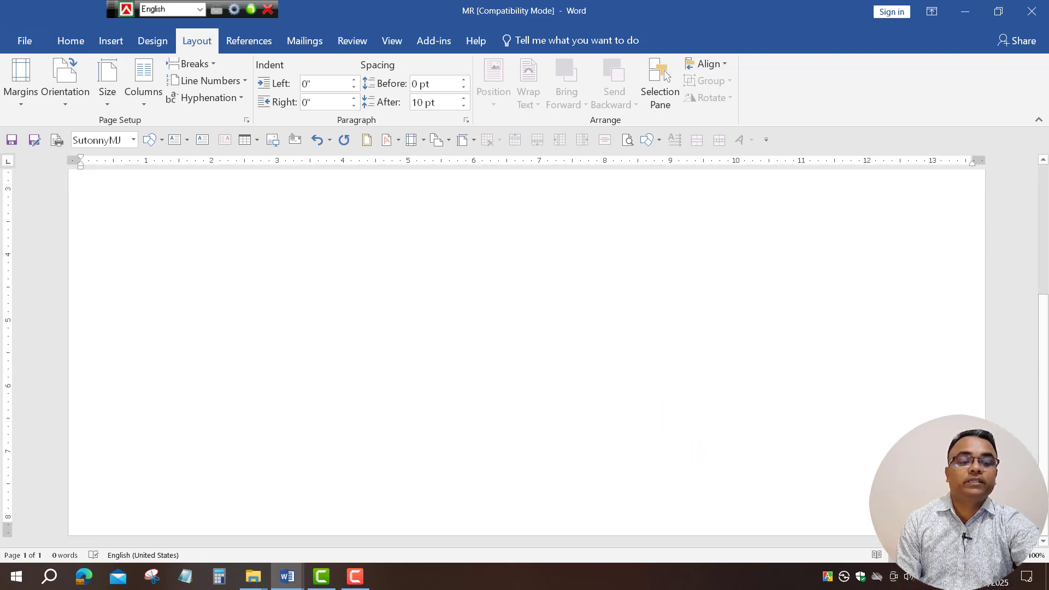
left_click_drag(978, 555, 943, 555)
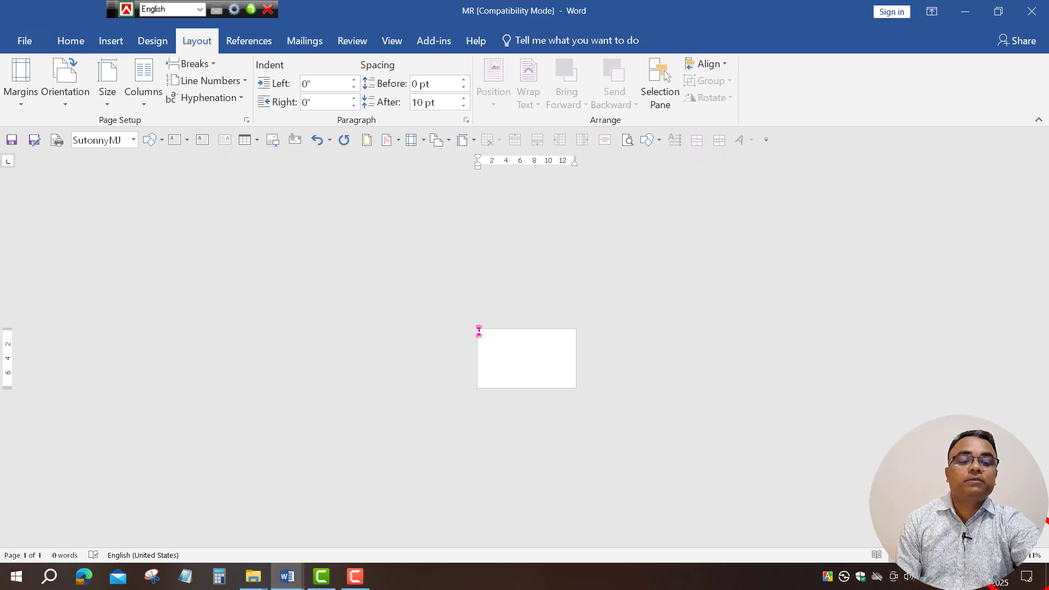
left_click(1022, 556)
left_click(1022, 556)
left_click(1022, 556)
left_click(1022, 557)
left_click(1021, 556)
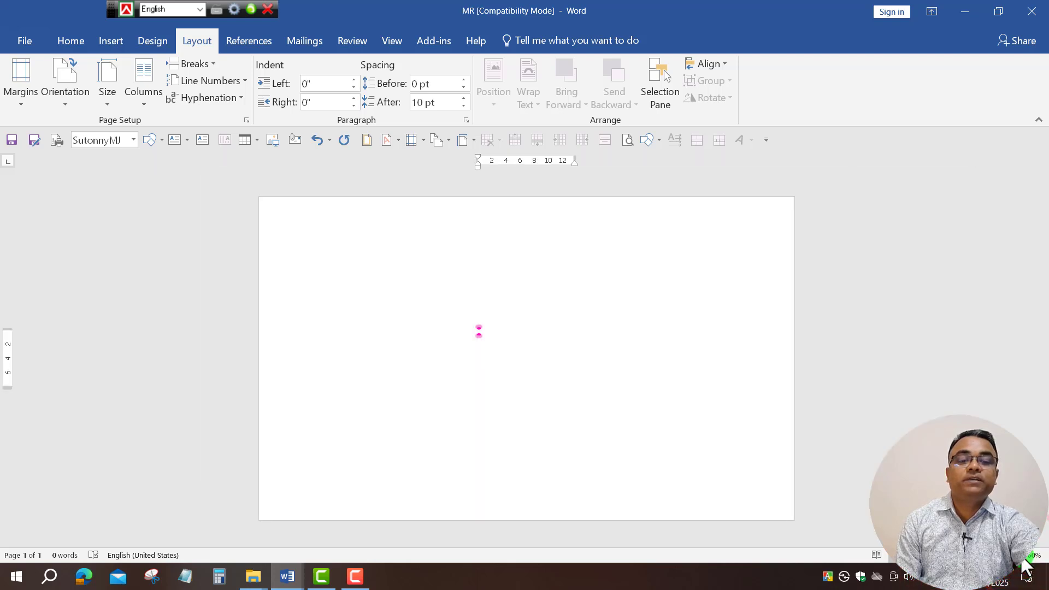
left_click(1022, 556)
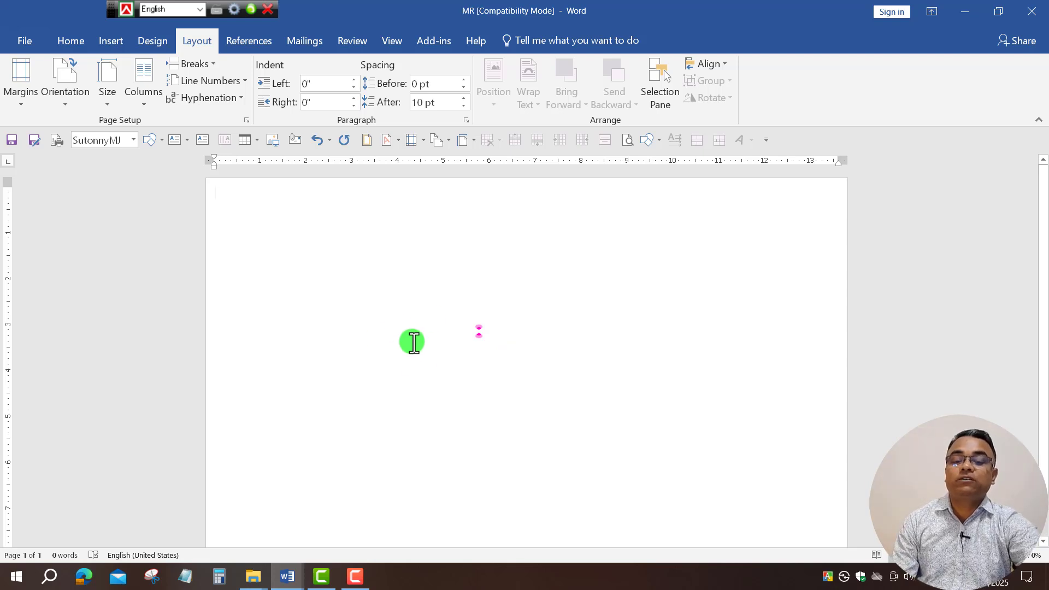
mouse_move(290, 580)
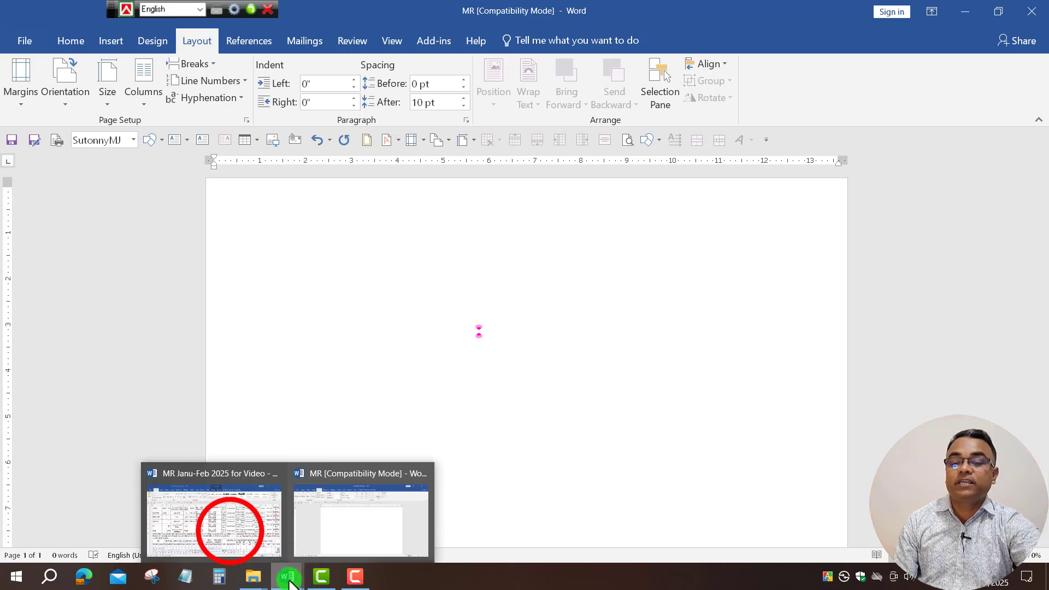
Copy the title, school and address lines from MR Janu-Feb 2025 for Video into MR.
left_click(230, 532)
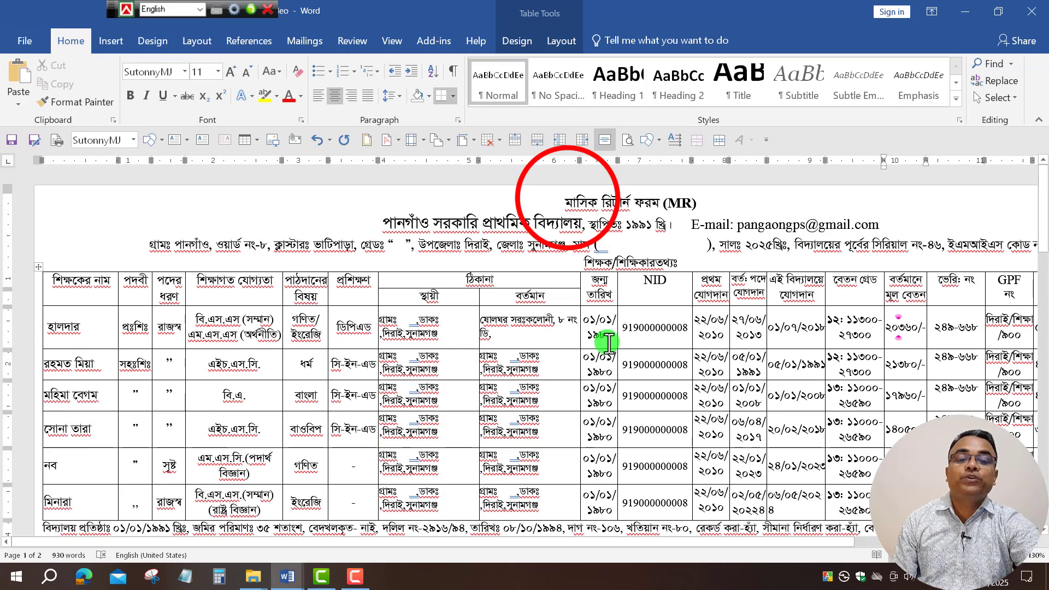
left_click_drag(562, 201, 949, 246)
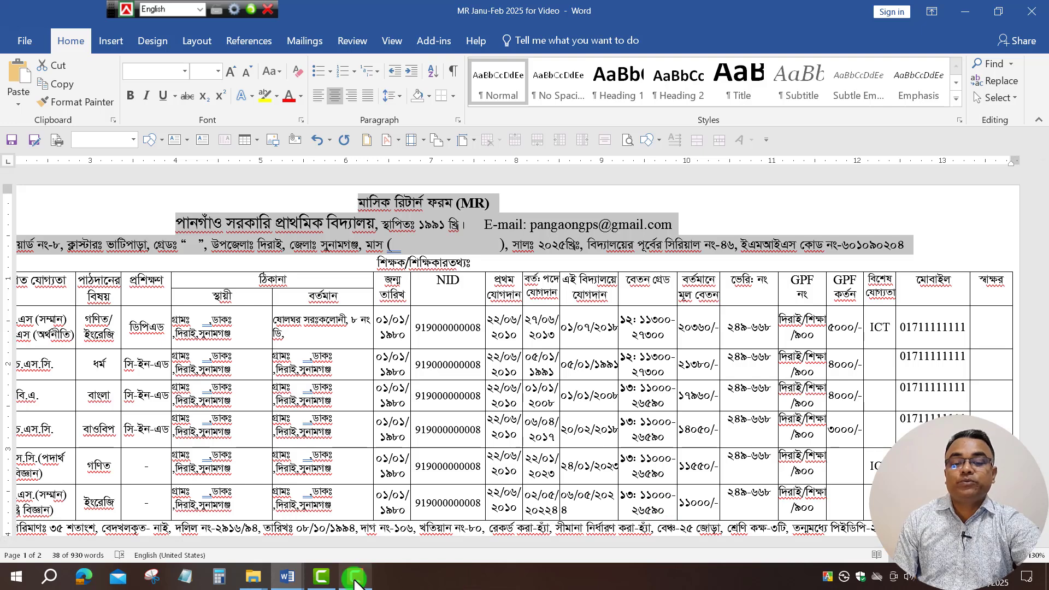
left_click(297, 582)
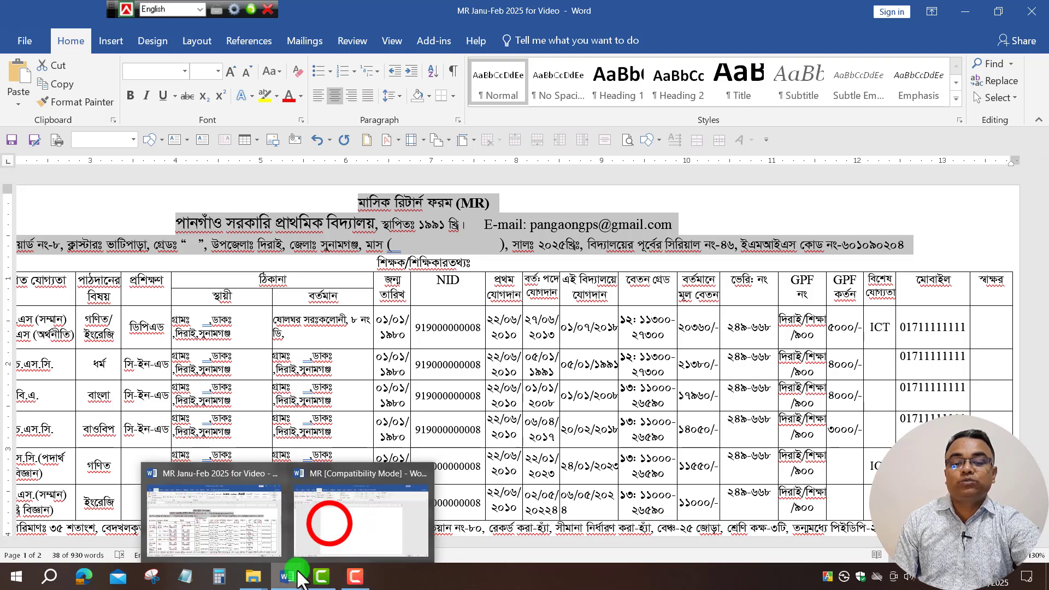
left_click(330, 524)
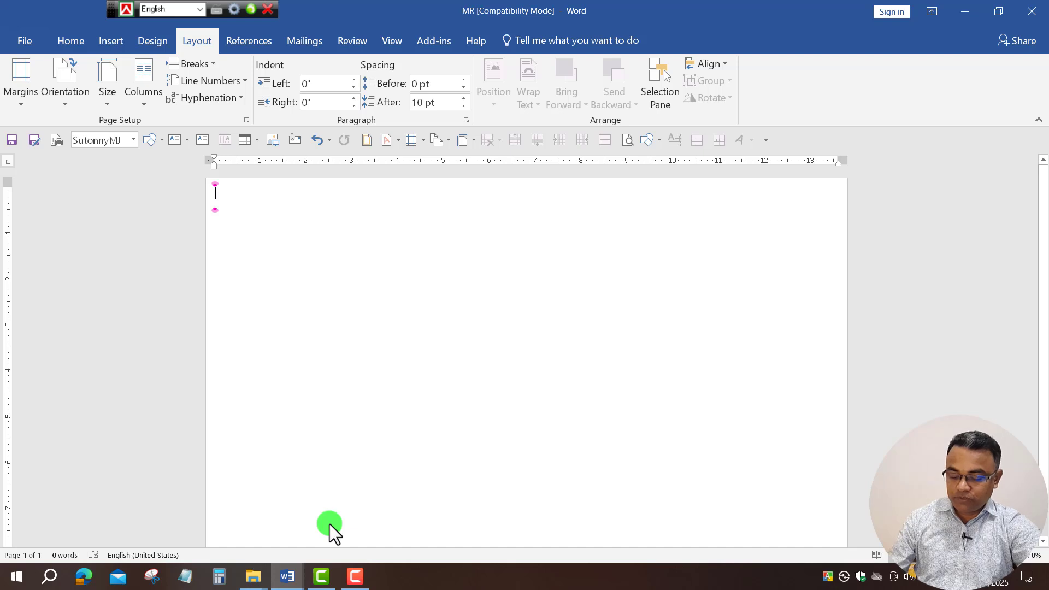
key("ctrl+v")
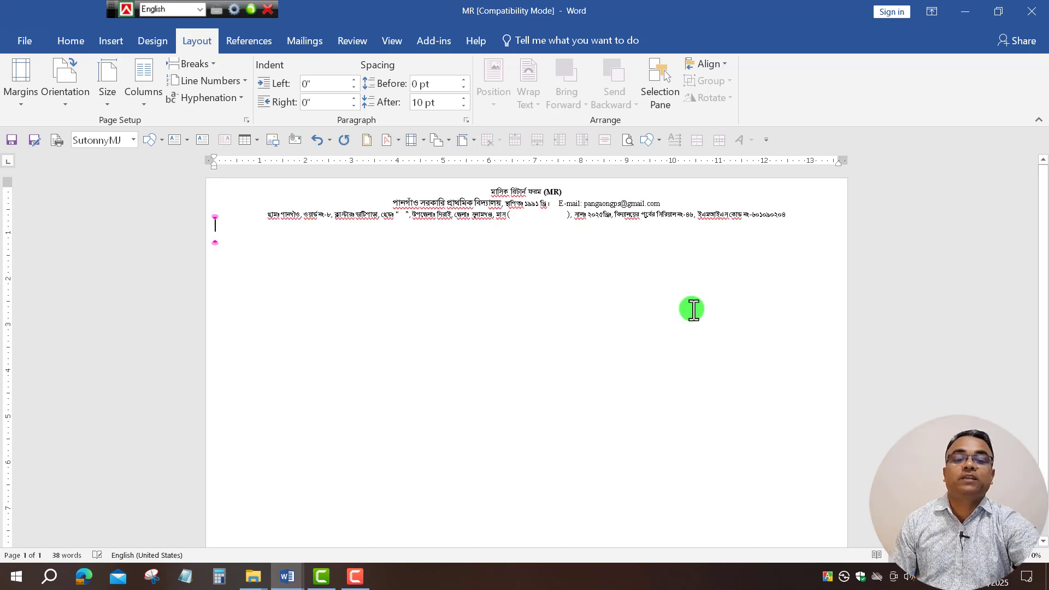
left_click(1019, 560)
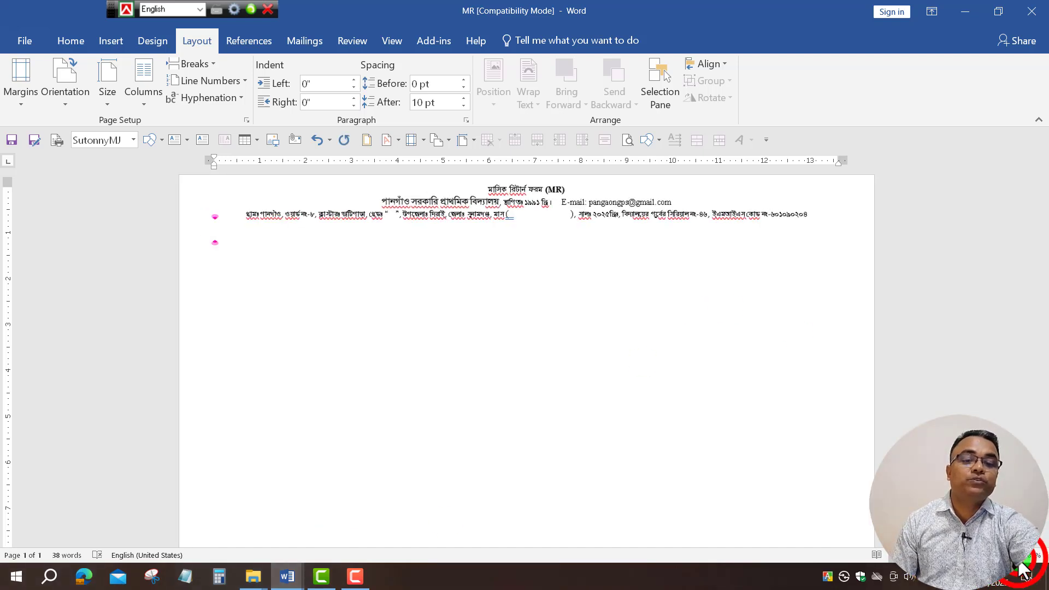
left_click(1019, 560)
left_click(1019, 560)
Zoom to 120% and apply Justify alignment to the empty line below the address.
left_click(1020, 560)
left_click(1019, 560)
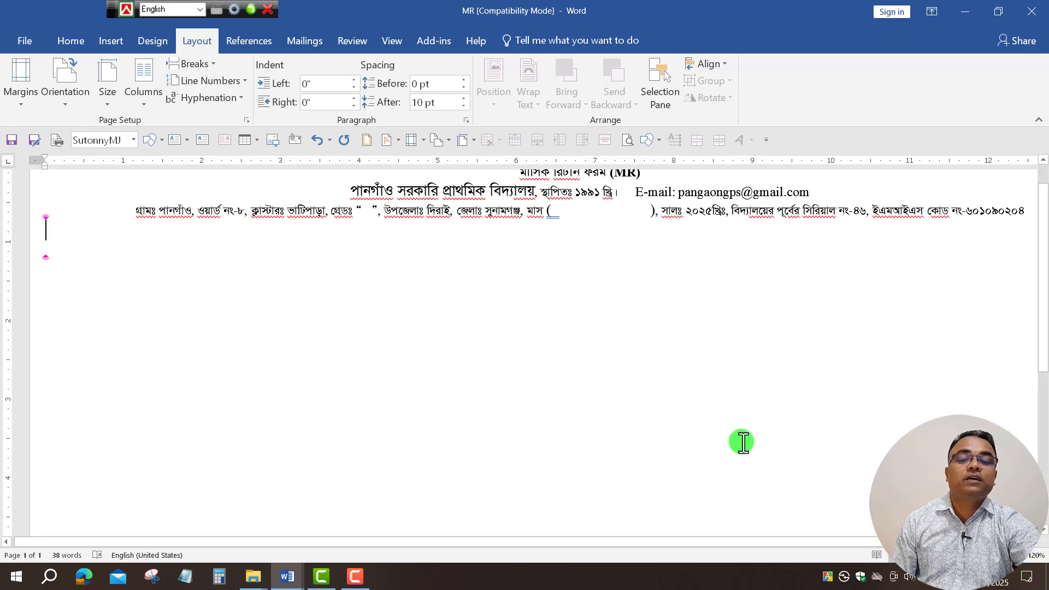
scroll(735, 438, "up", 1)
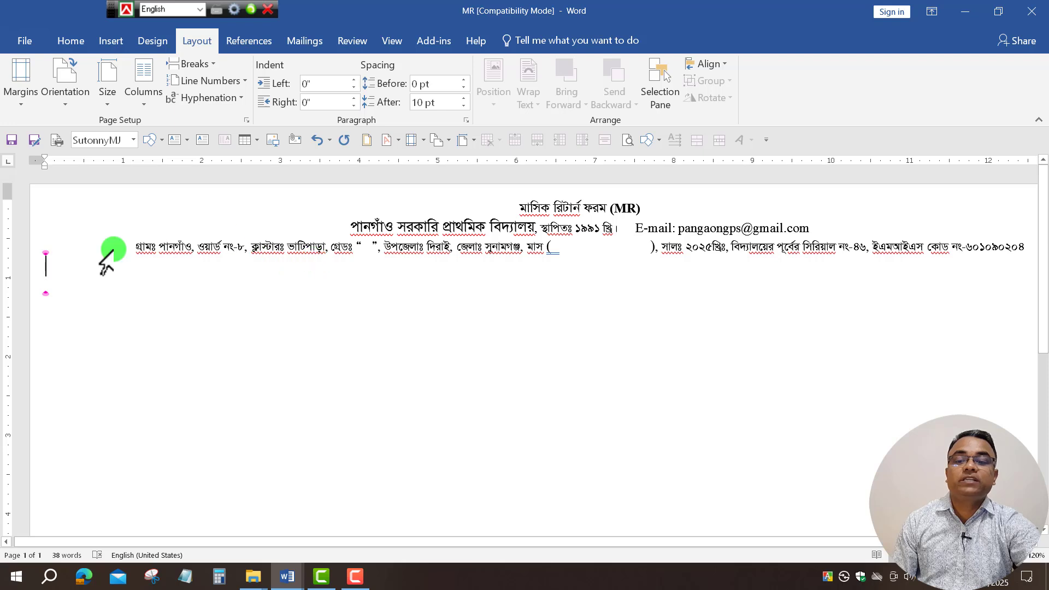
left_click(54, 279)
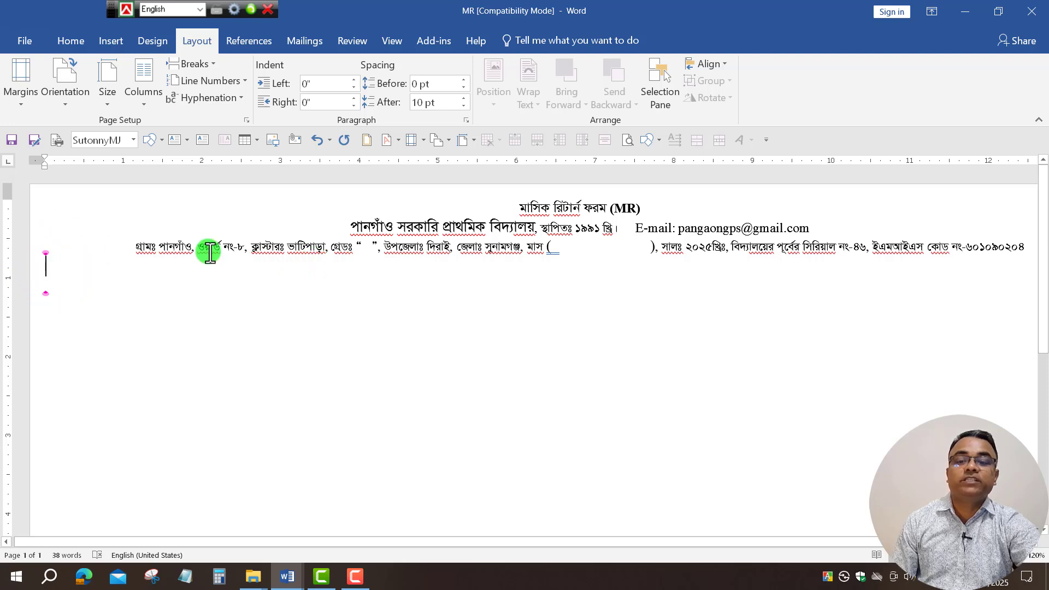
left_click(1023, 246)
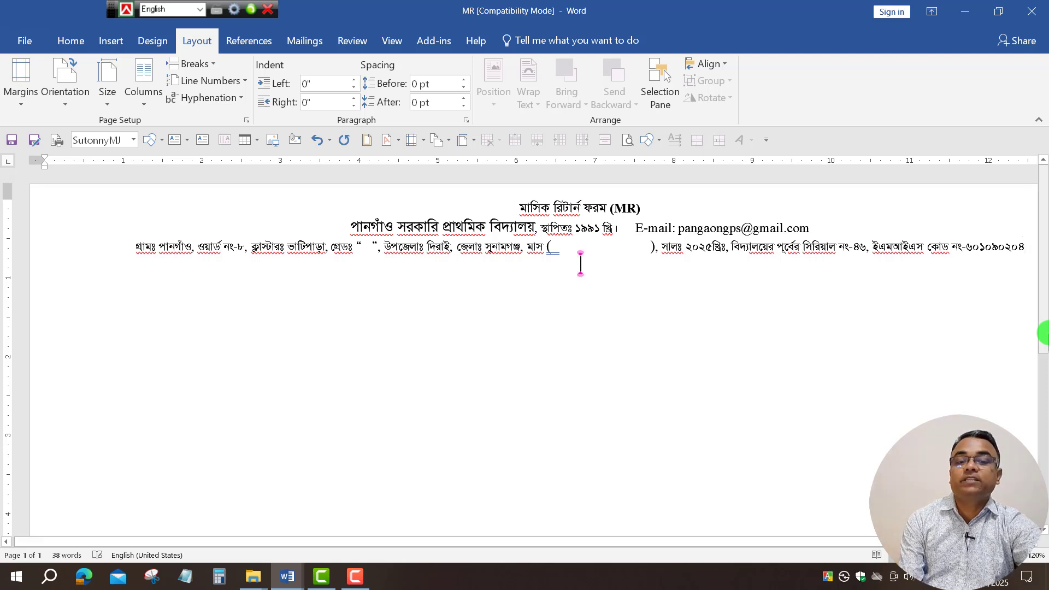
left_click(73, 38)
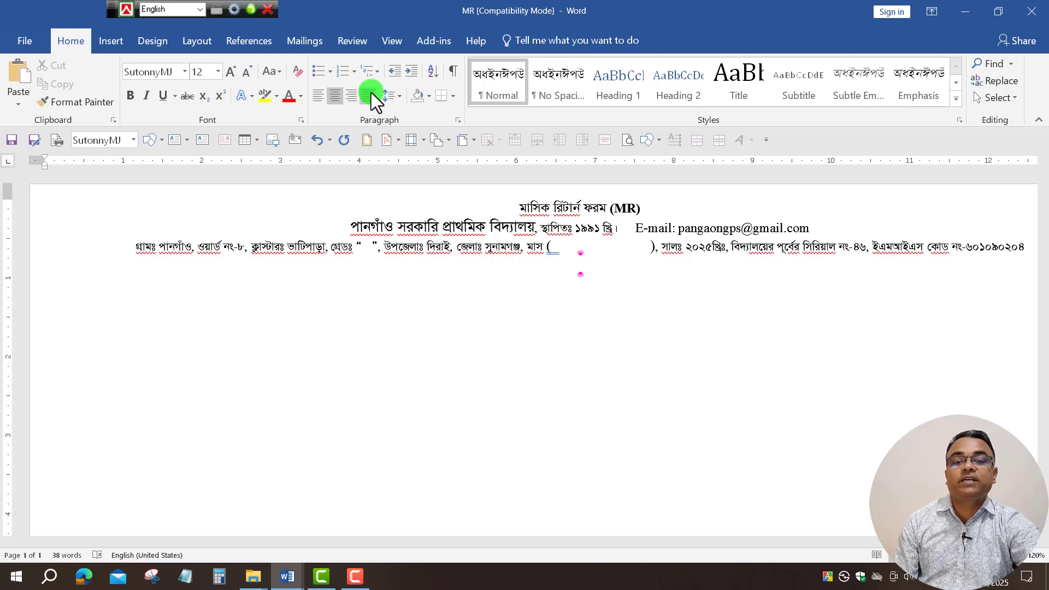
left_click(373, 92)
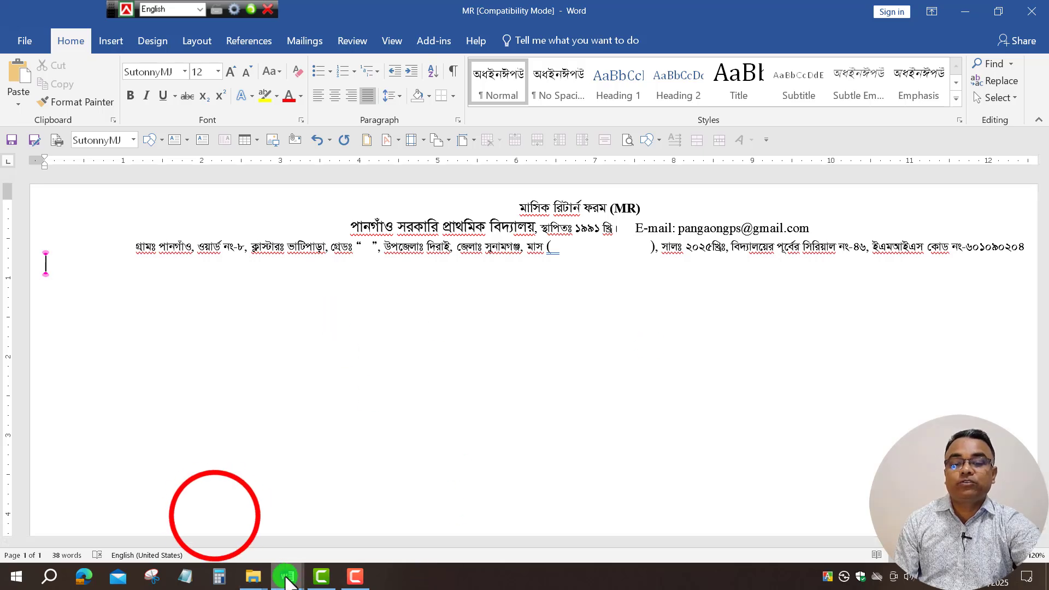
left_click(214, 510)
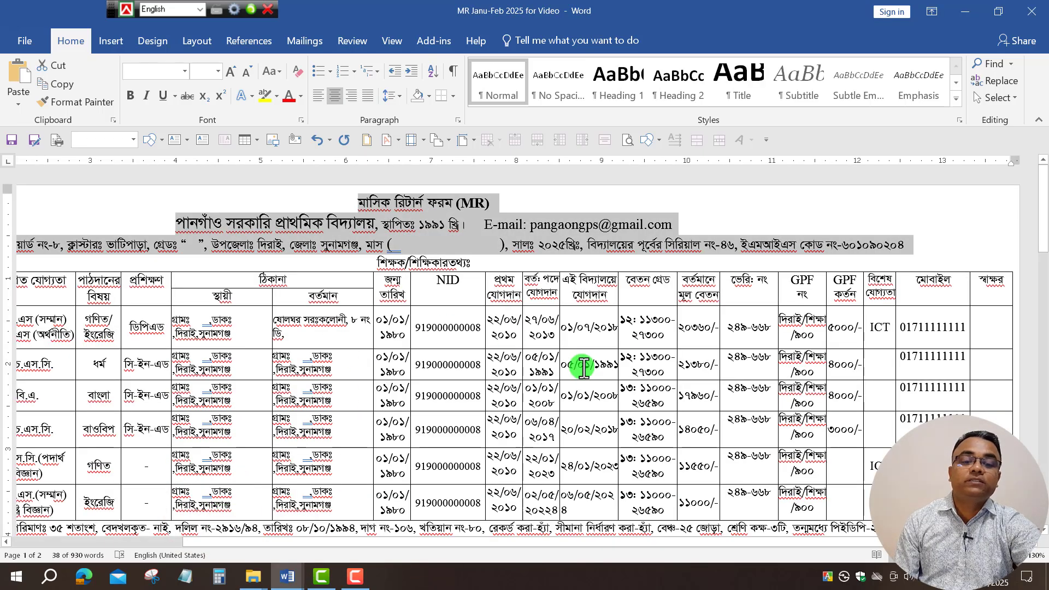
left_click(691, 364)
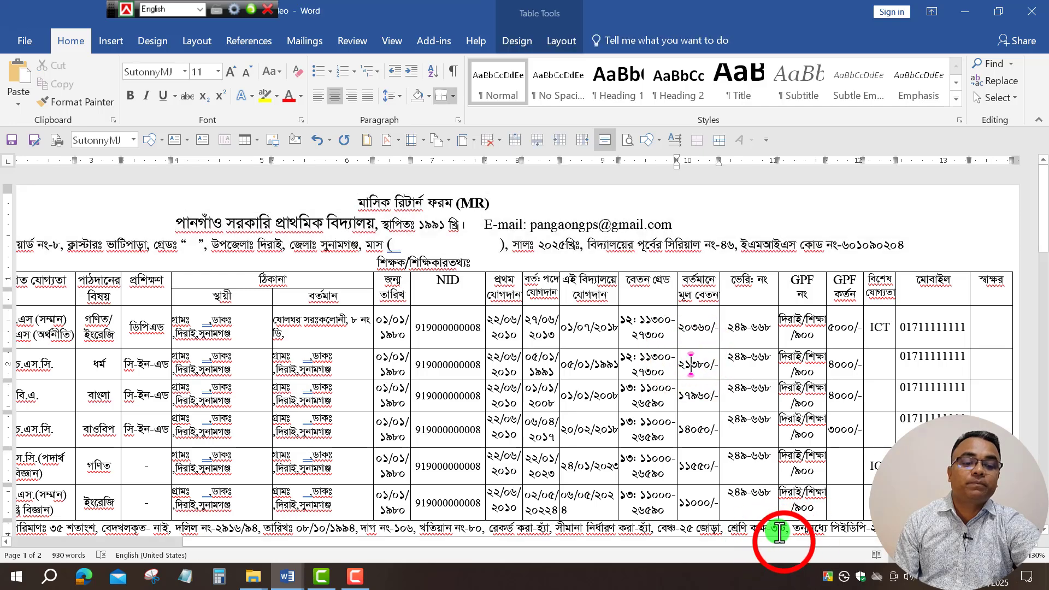
left_click_drag(781, 539, 563, 546)
left_click(93, 301)
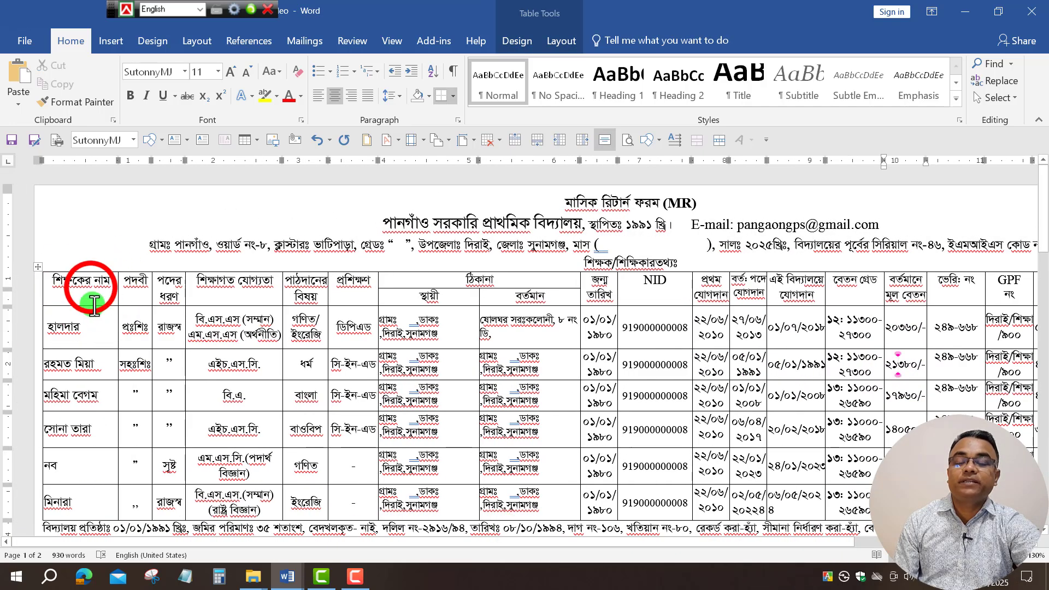
mouse_move(94, 301)
left_mouse_down()
mouse_move(89, 287)
mouse_move(73, 498)
left_mouse_up()
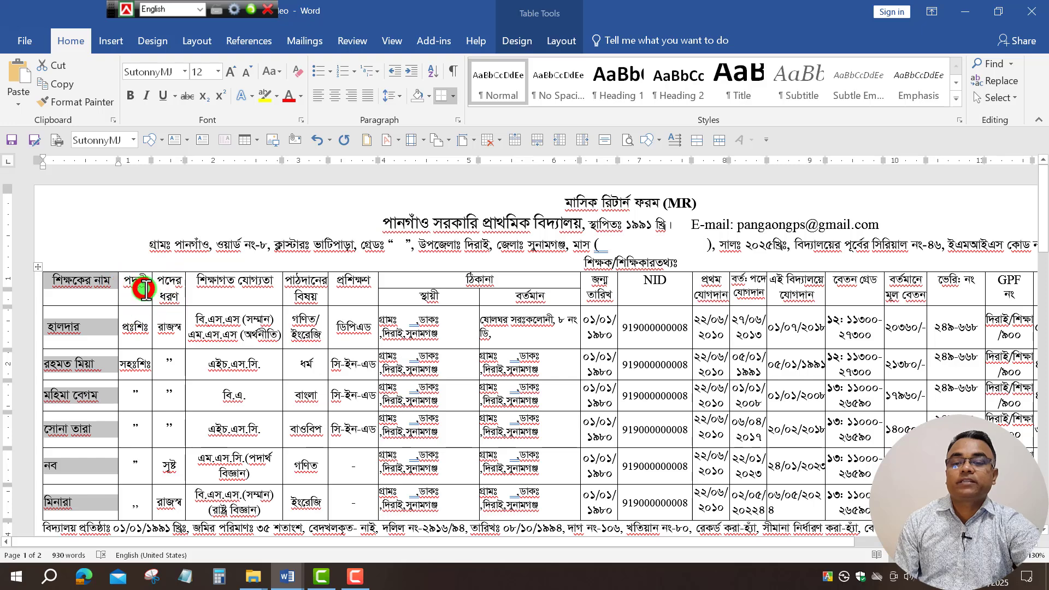
left_click_drag(146, 290, 136, 462)
left_click_drag(171, 288, 176, 444)
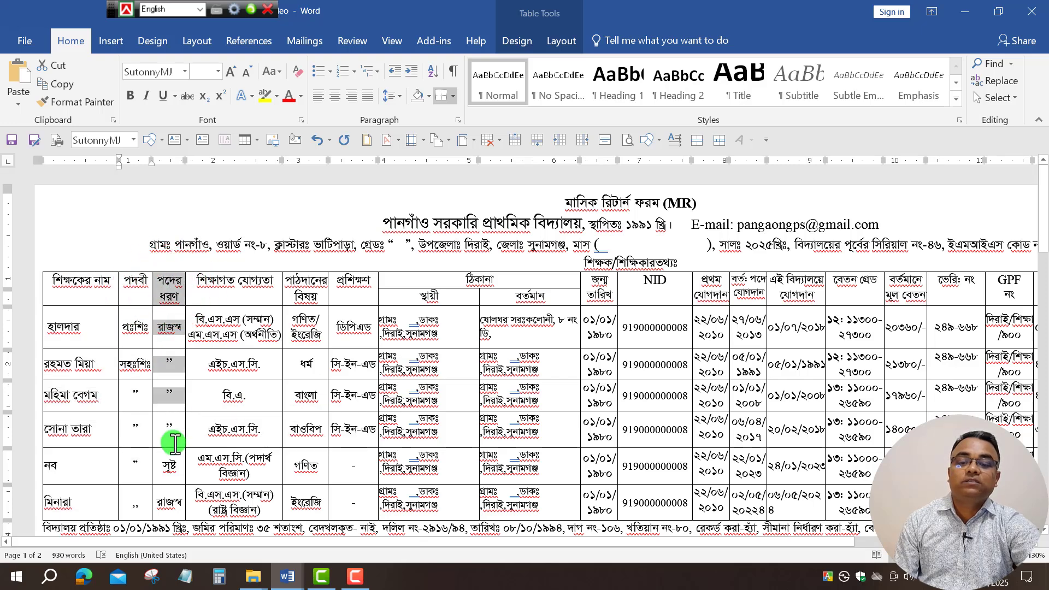
left_click_drag(235, 287, 235, 468)
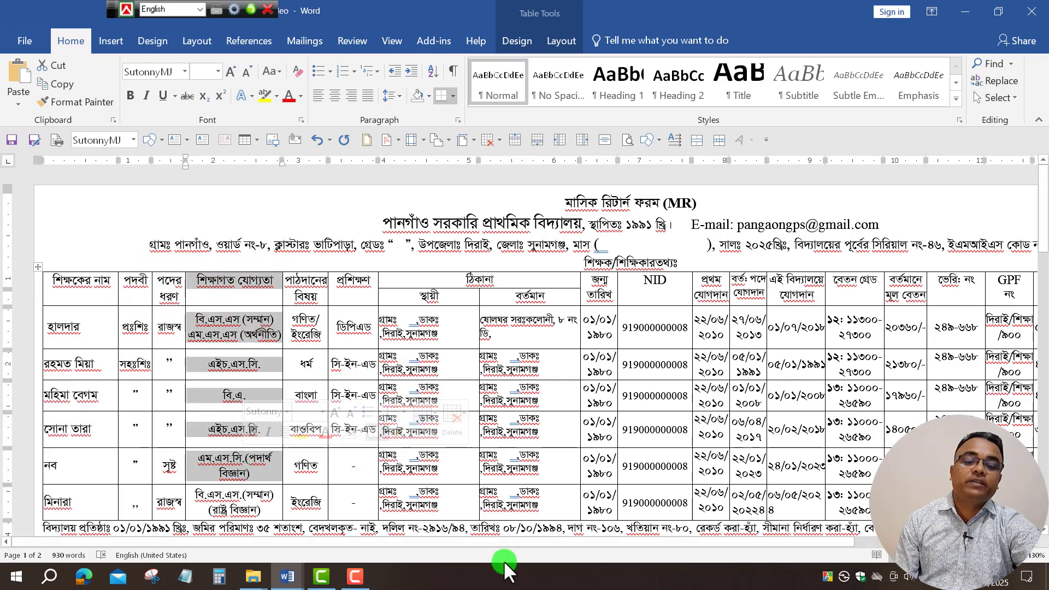
mouse_move(677, 546)
left_mouse_down()
mouse_move(857, 555)
mouse_move(542, 555)
left_mouse_up()
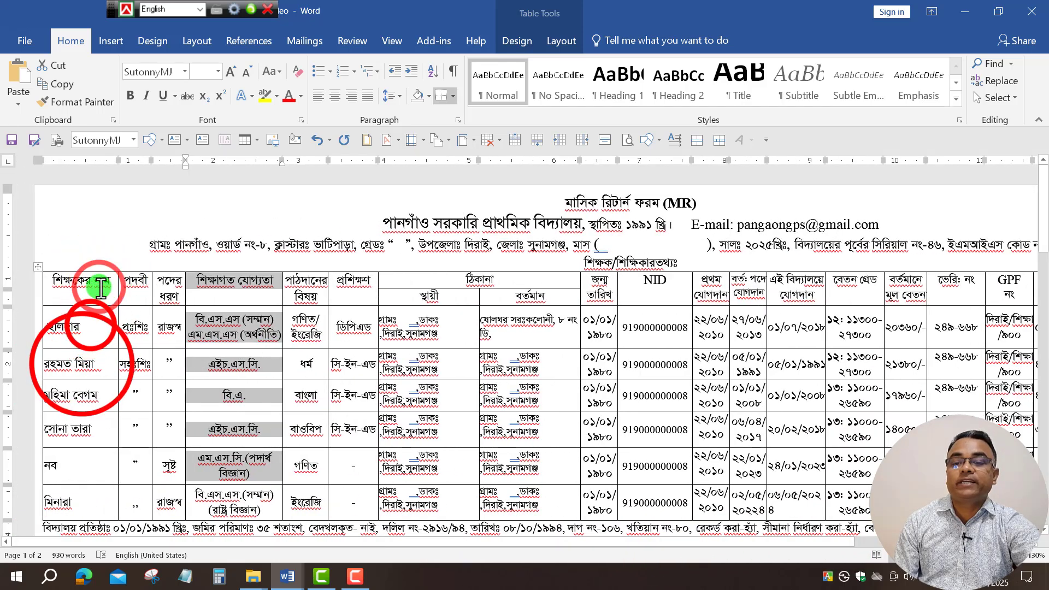
left_click(82, 326)
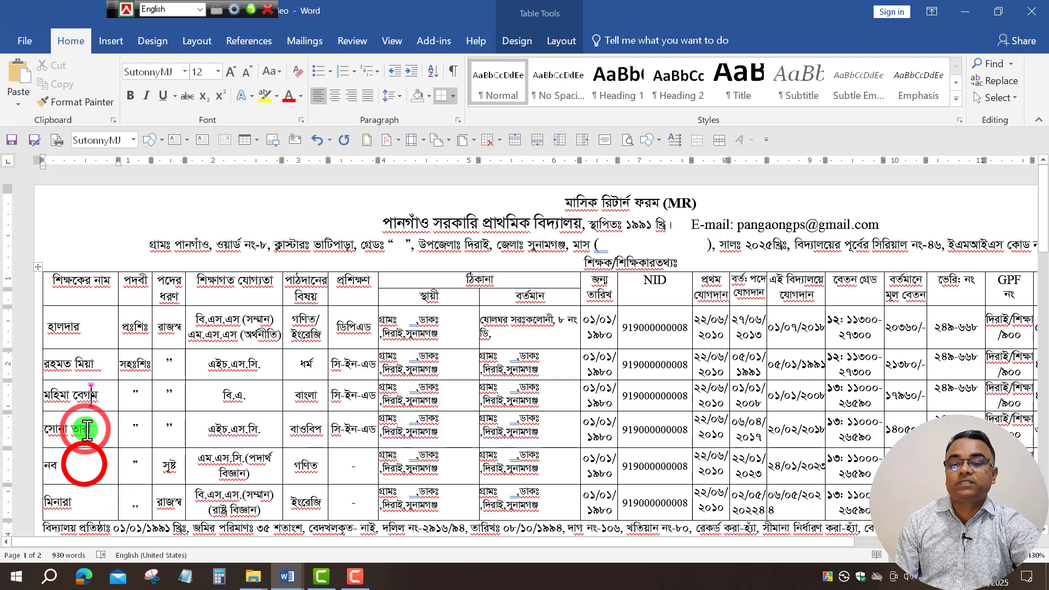
left_click(86, 503)
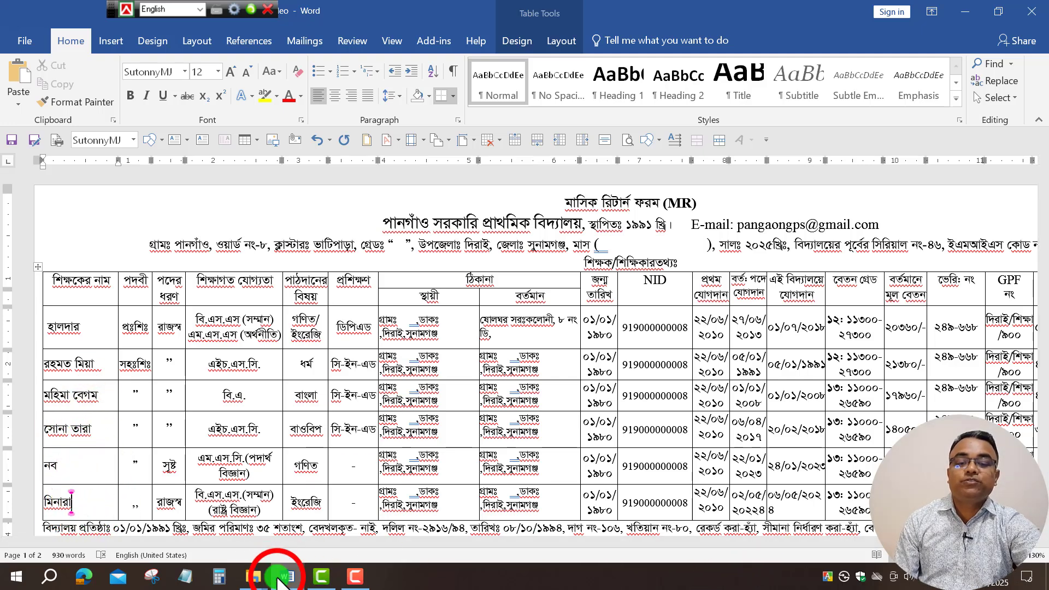
mouse_move(287, 576)
left_click(357, 513)
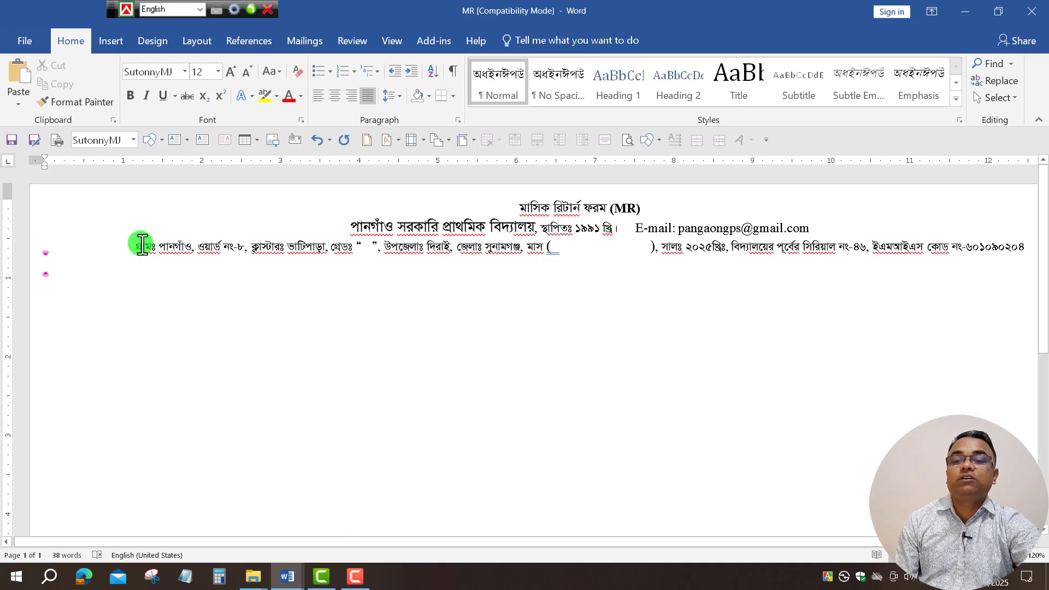
Insert a 21-column, 7-row table beneath the three header lines.
left_click(110, 41)
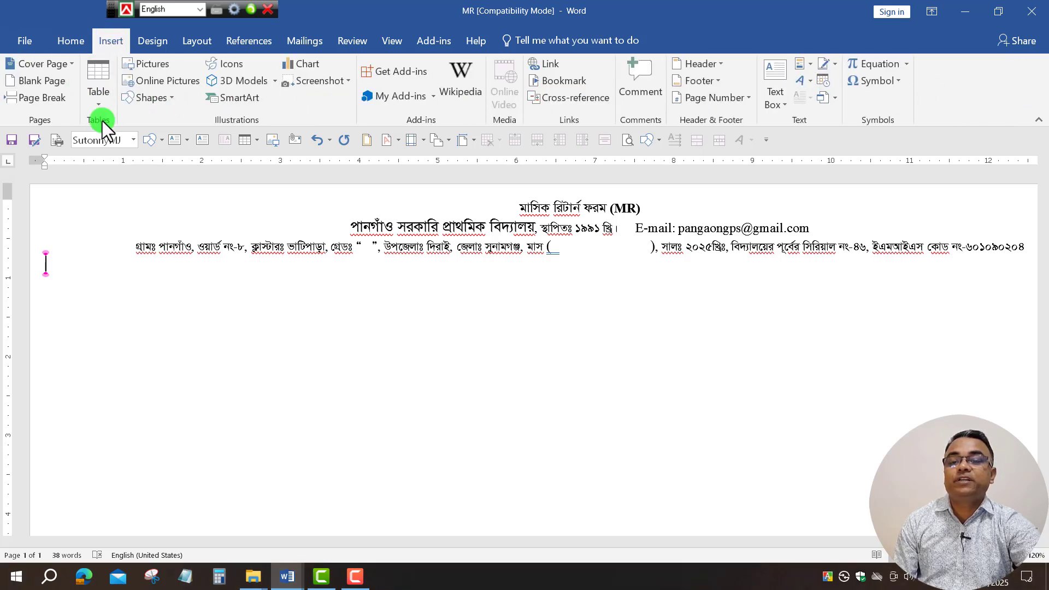
left_click(103, 100)
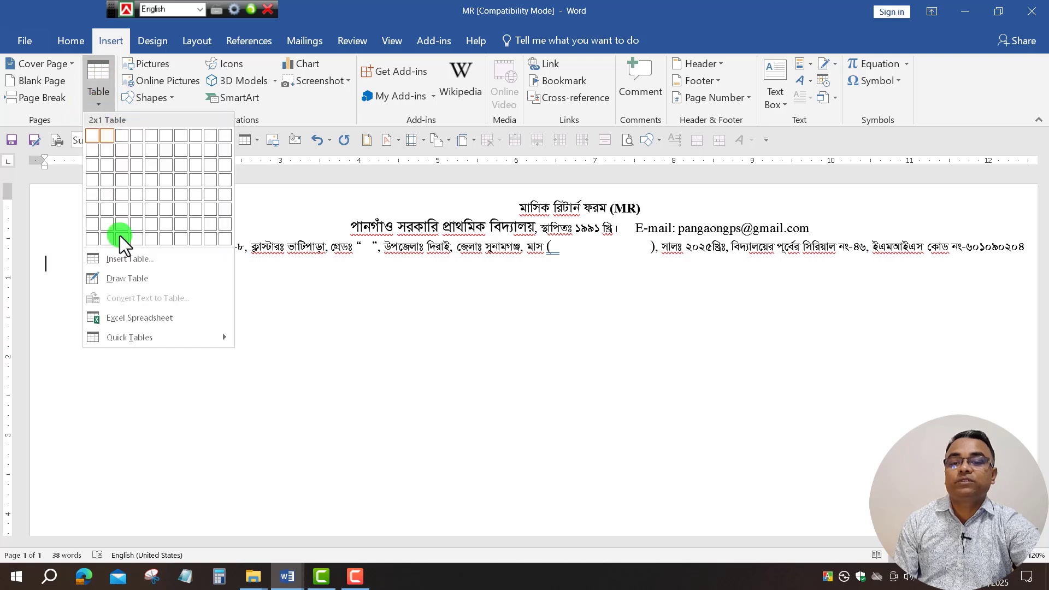
left_click(135, 260)
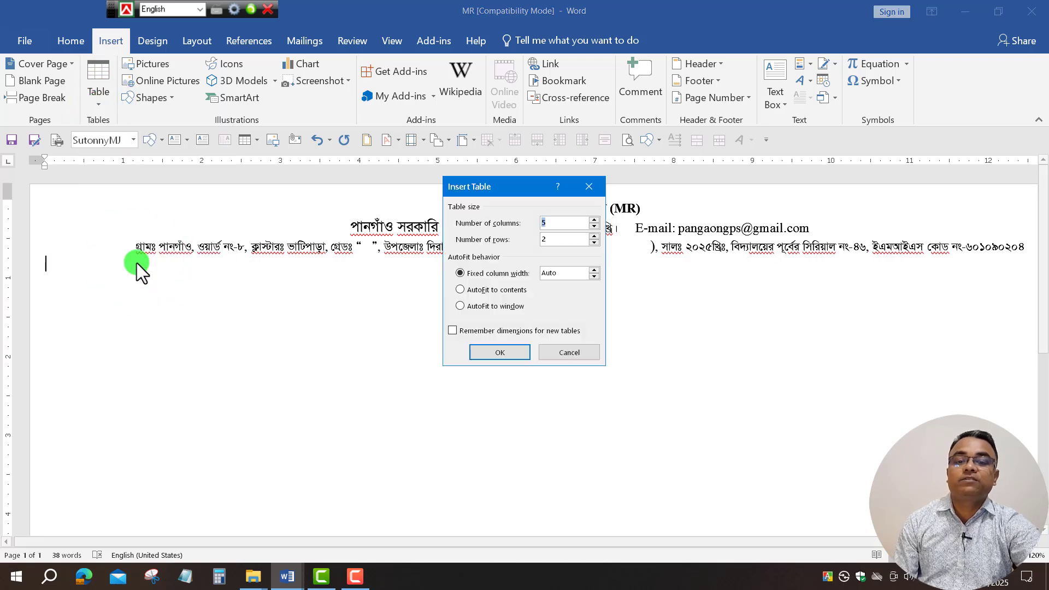
left_click(562, 223)
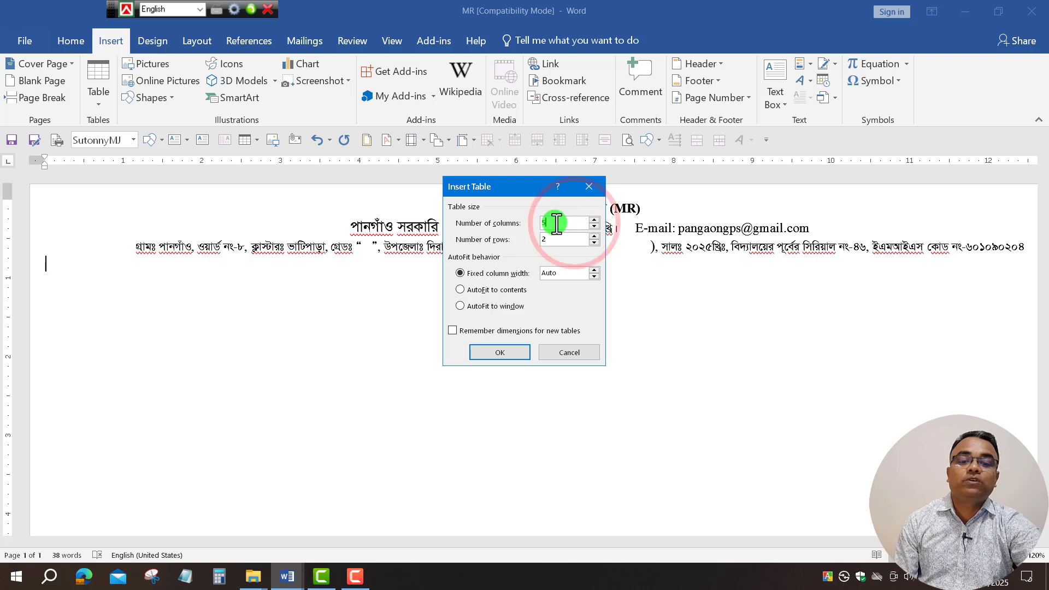
type("21")
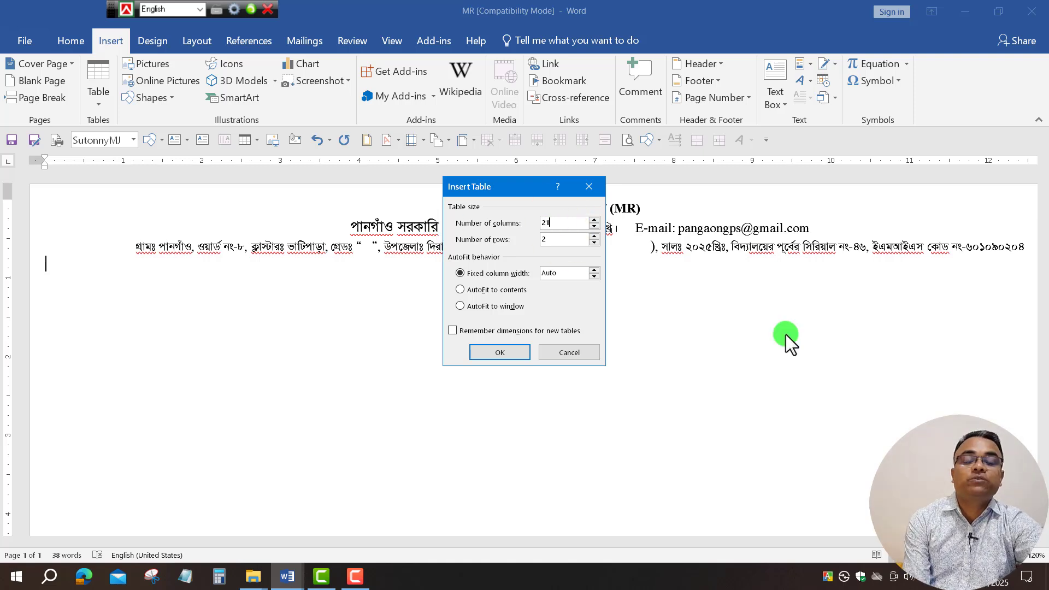
left_click_drag(572, 238, 453, 238)
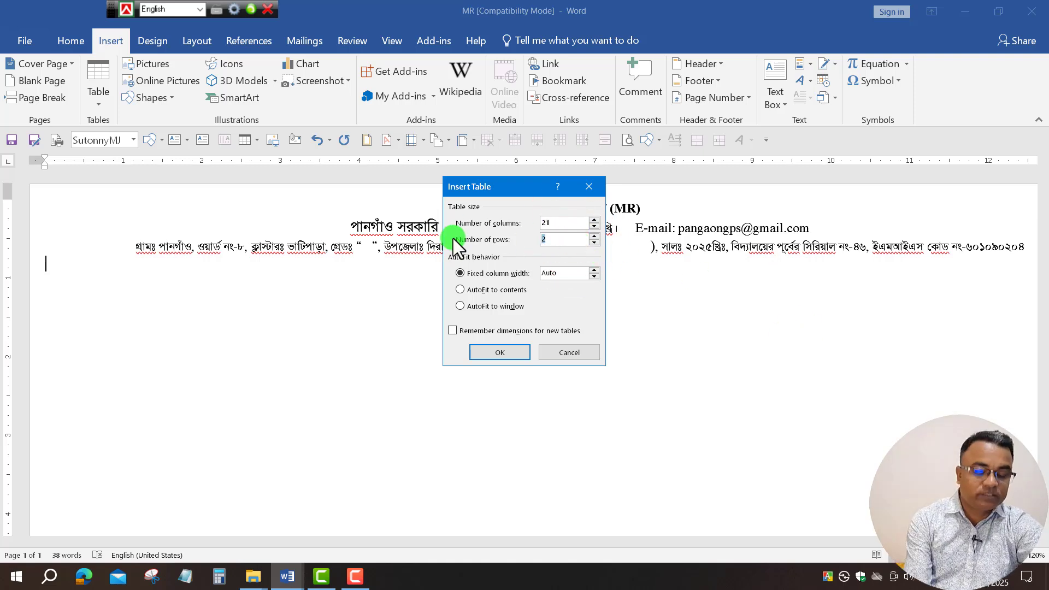
type("7")
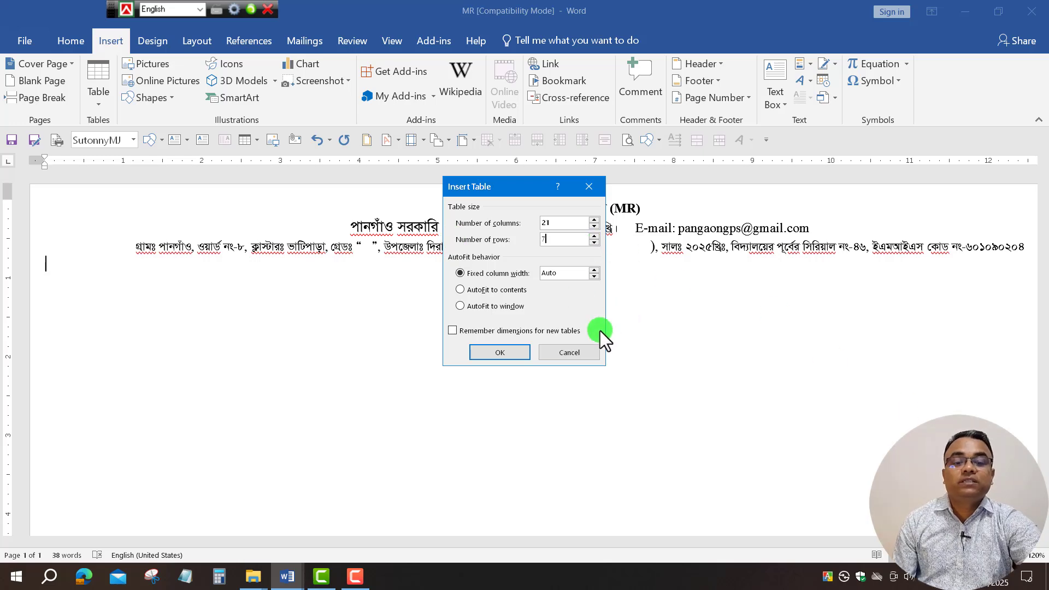
left_click(499, 349)
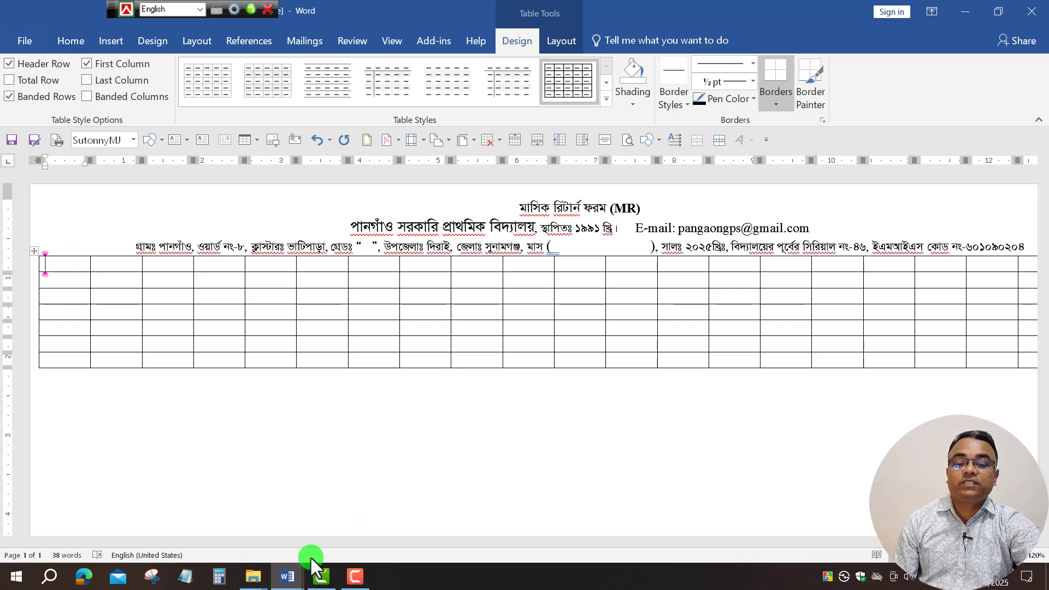
Copy the teacher heading cells from MR Janu-Feb 2025, then switch back to MR.
mouse_move(285, 582)
left_click(235, 527)
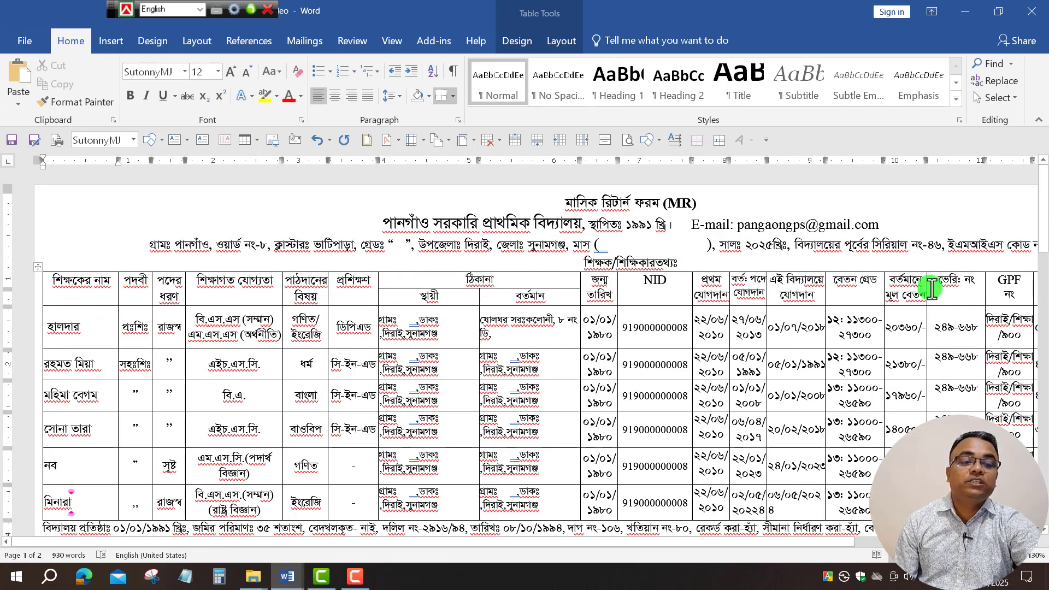
left_click_drag(828, 546, 327, 556)
left_click_drag(59, 282, 344, 283)
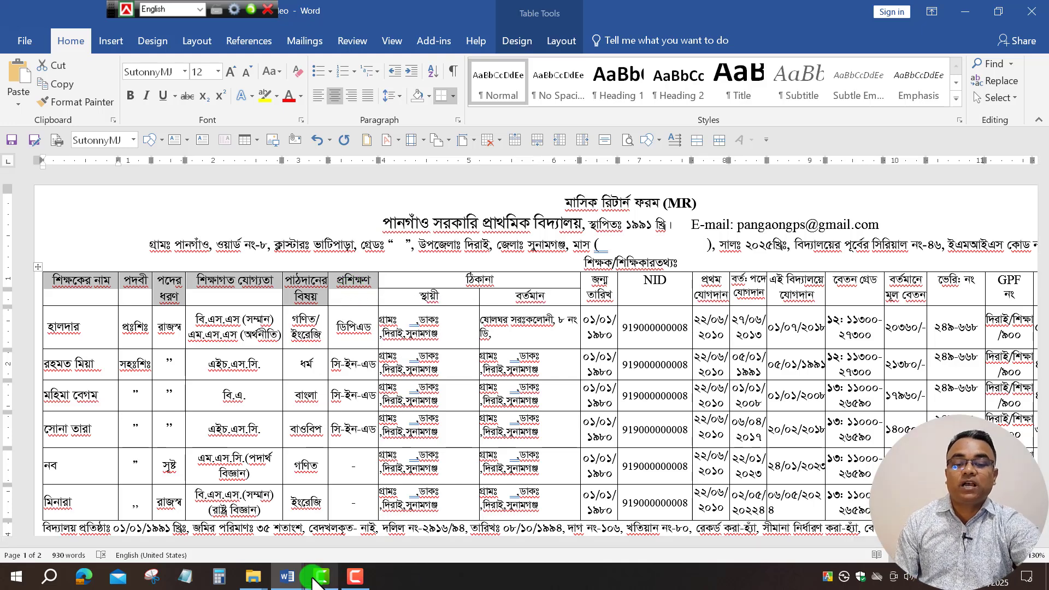
mouse_move(287, 581)
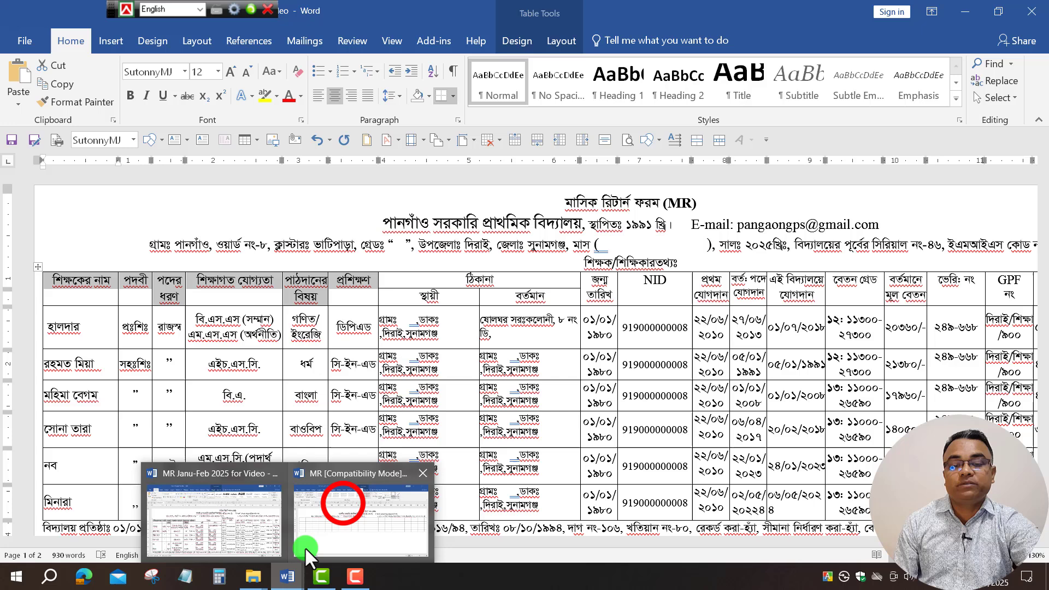
left_click(343, 504)
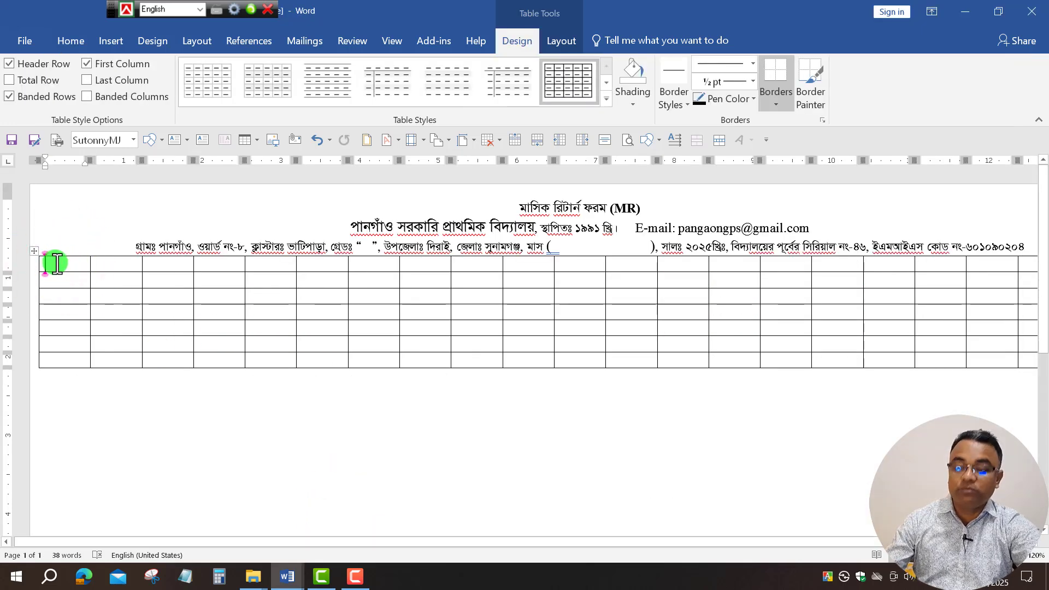
Put the six teacher headings in row 1 and start typing in row 2's first cell.
key("ctrl+z")
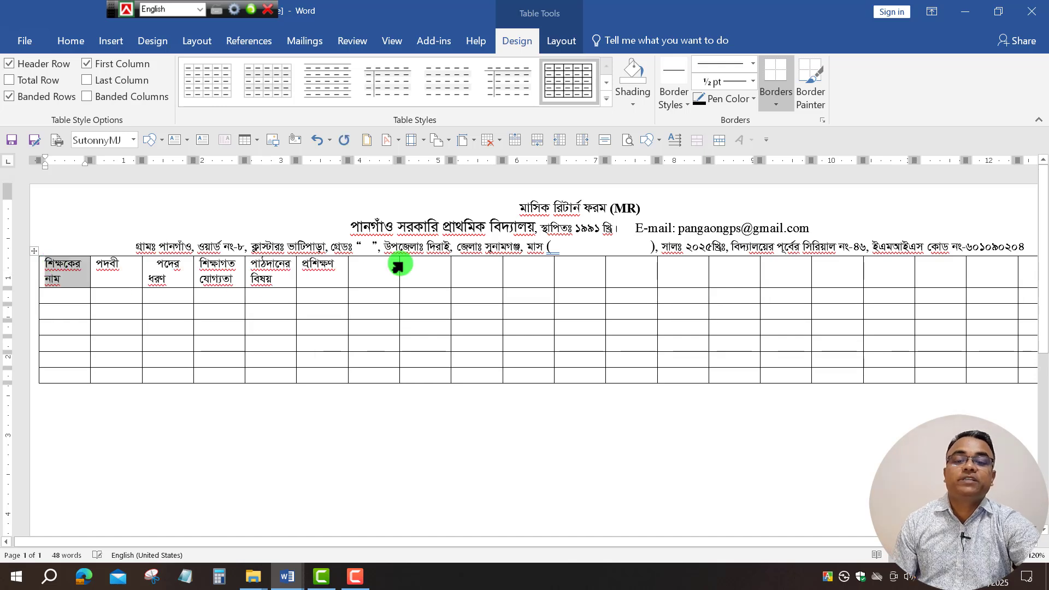
left_click(326, 278)
left_click(68, 296)
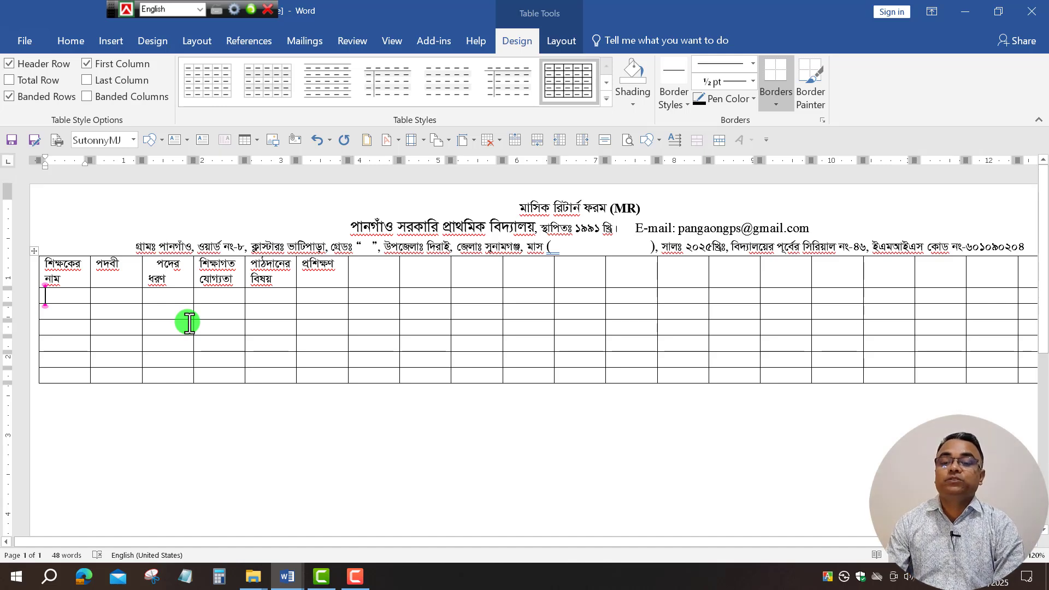
type("শ")
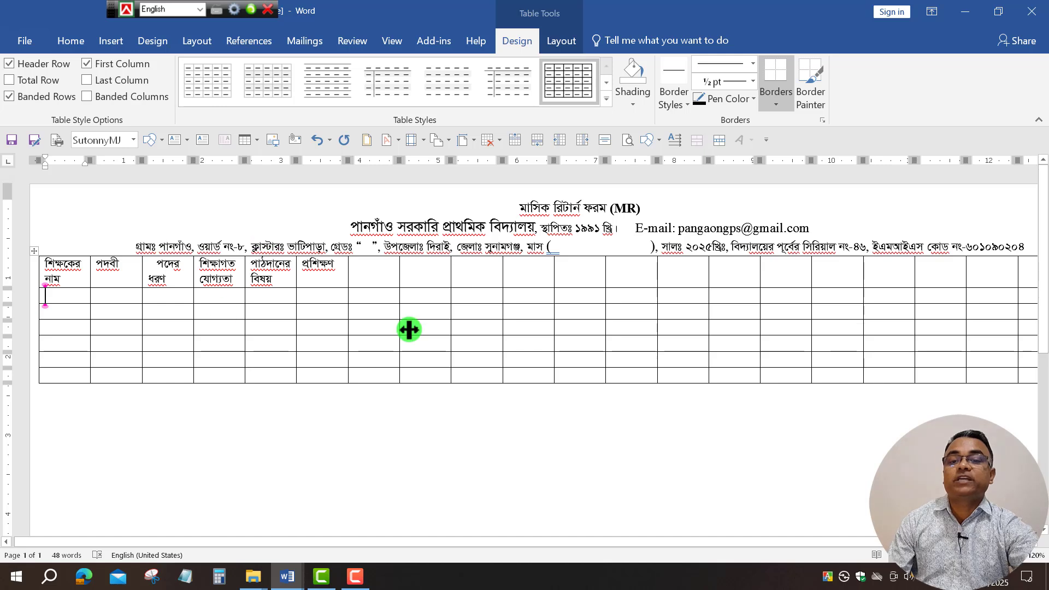
Switch input to Bijoy Classic and enter the teacher's name and designation in row 2.
left_click(200, 9)
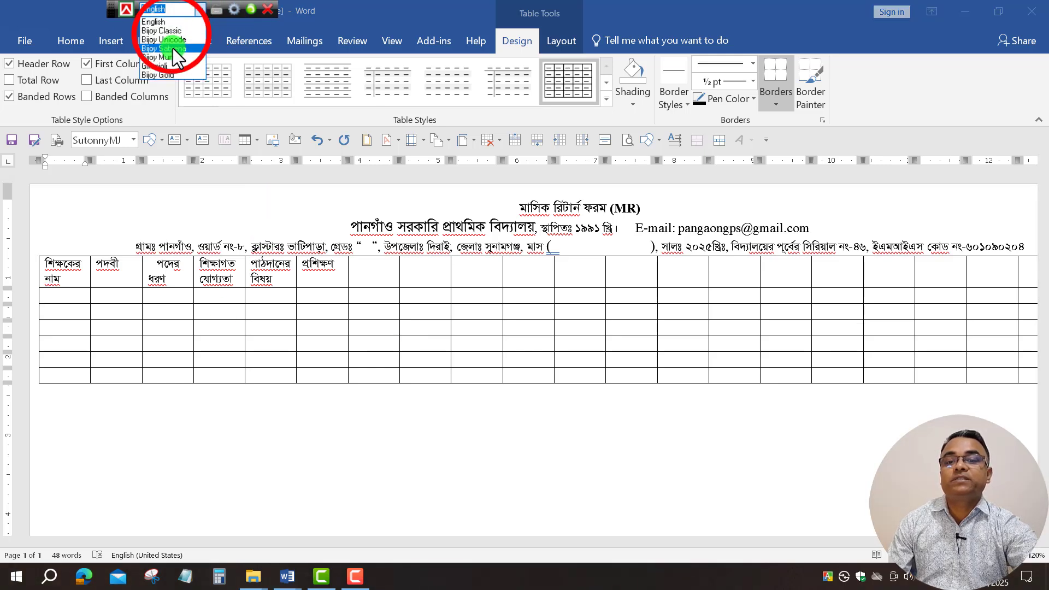
left_click(170, 31)
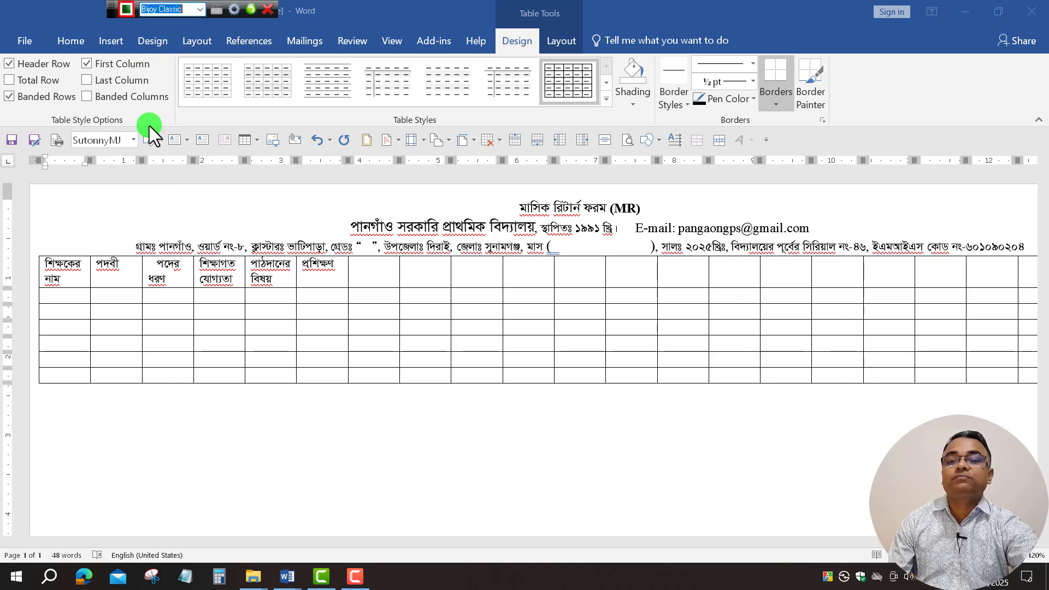
left_click(69, 41)
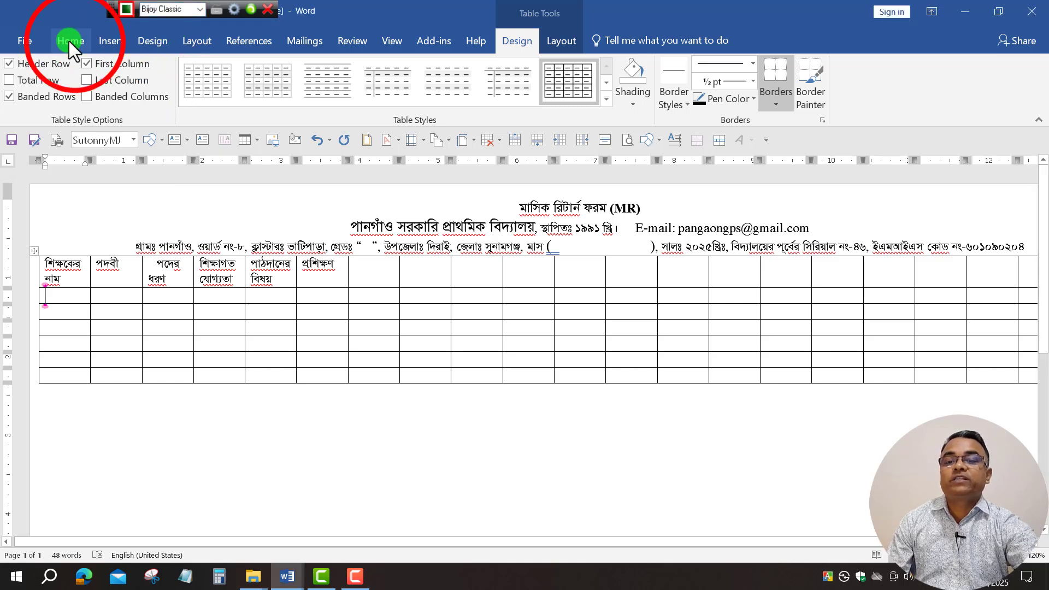
left_click(74, 42)
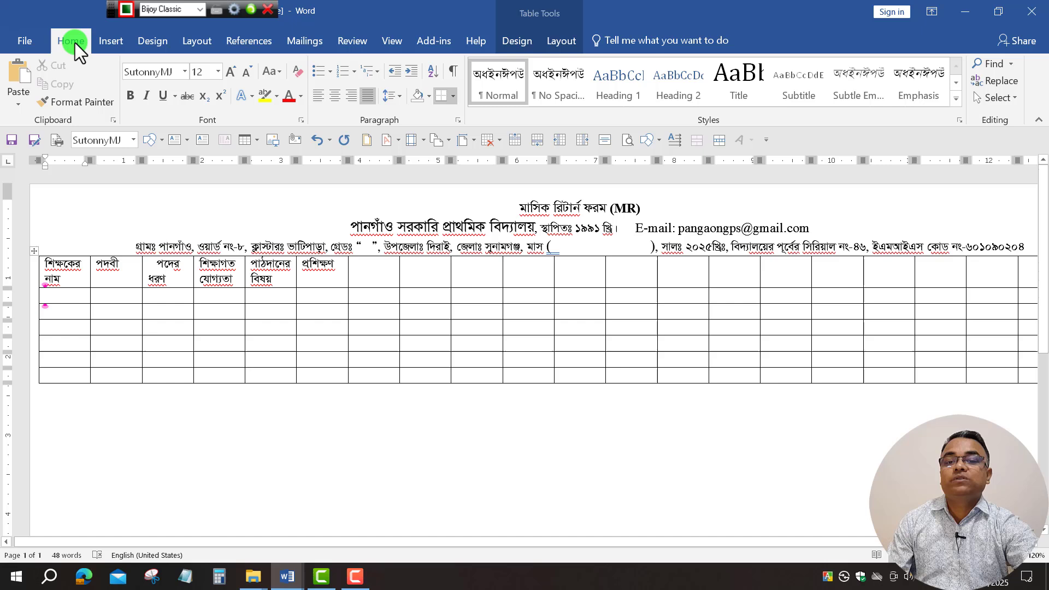
left_click(54, 297)
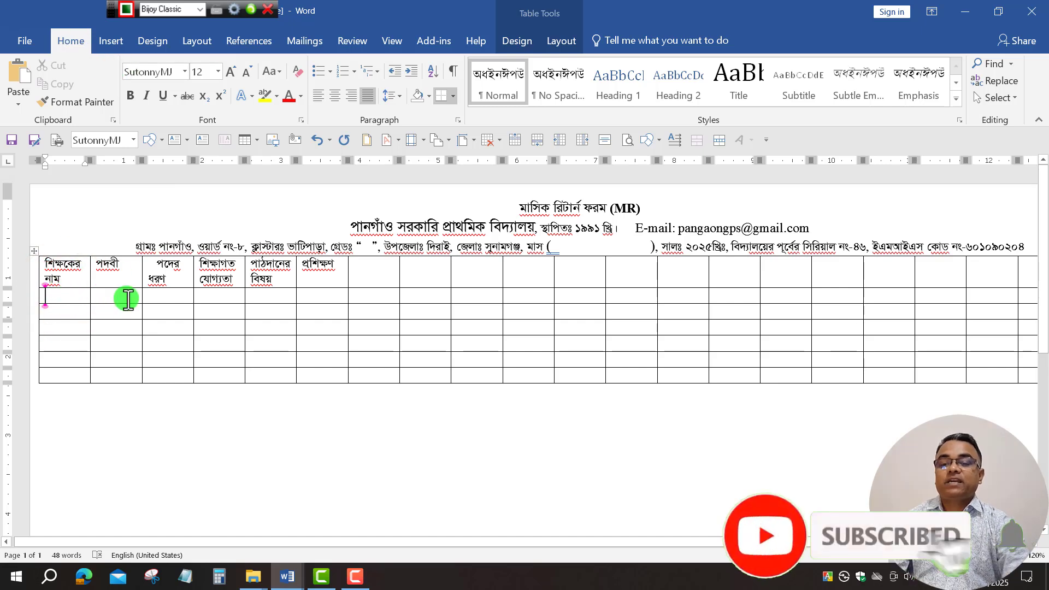
type("করিম")
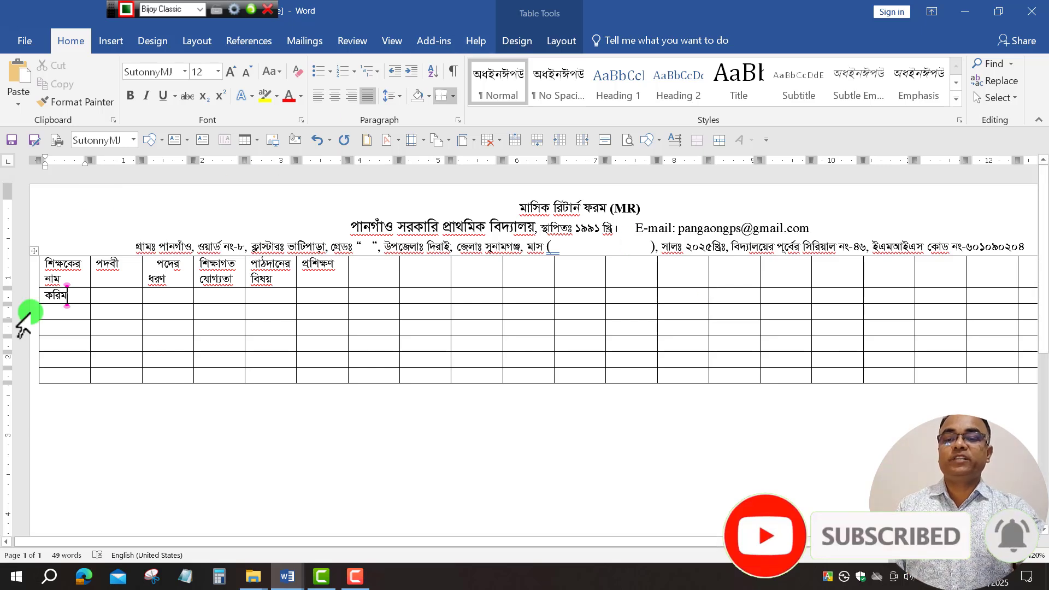
left_click(119, 296)
left_click(120, 296)
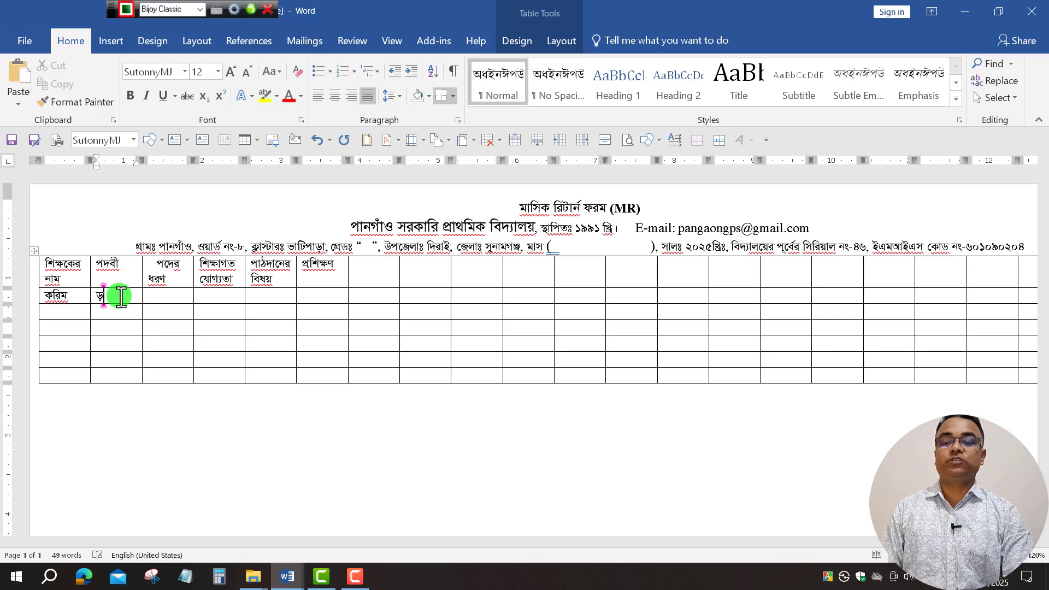
type("প্রঃশি")
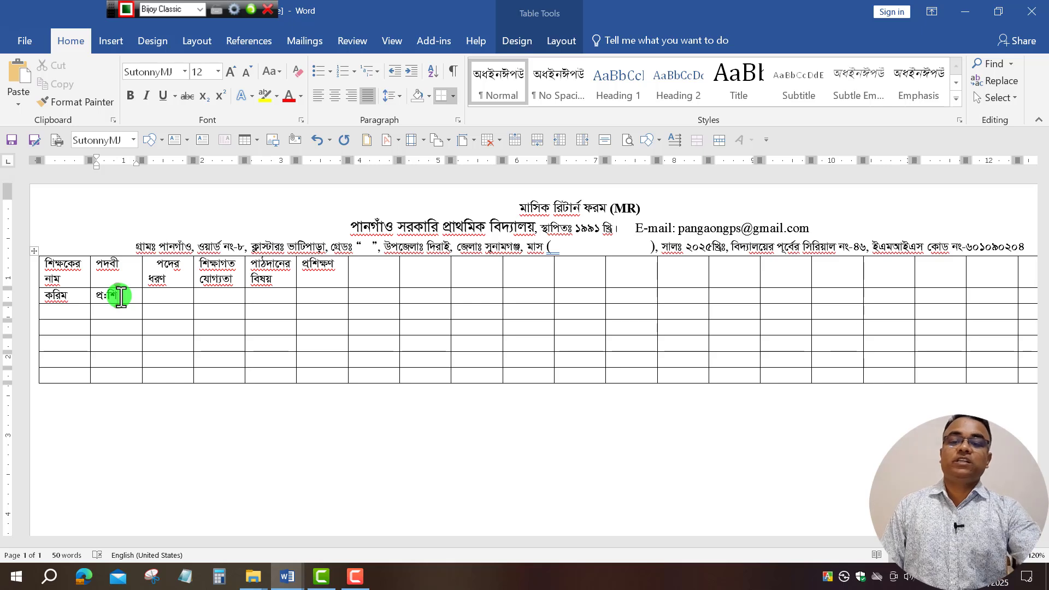
left_click(157, 297)
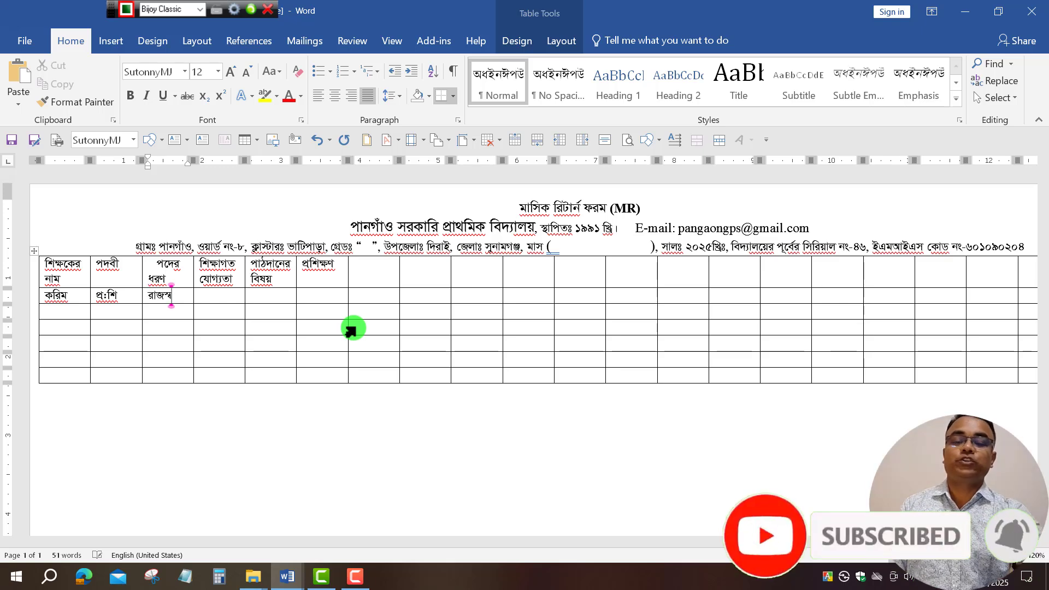
Fill row 2's qualification, subject গণিত and training ডিপিএড cells.
left_click(1022, 558)
left_click(1022, 557)
left_click(1022, 557)
left_click(1022, 558)
left_click(1022, 557)
left_click(1022, 557)
left_click(1022, 557)
left_click(1022, 557)
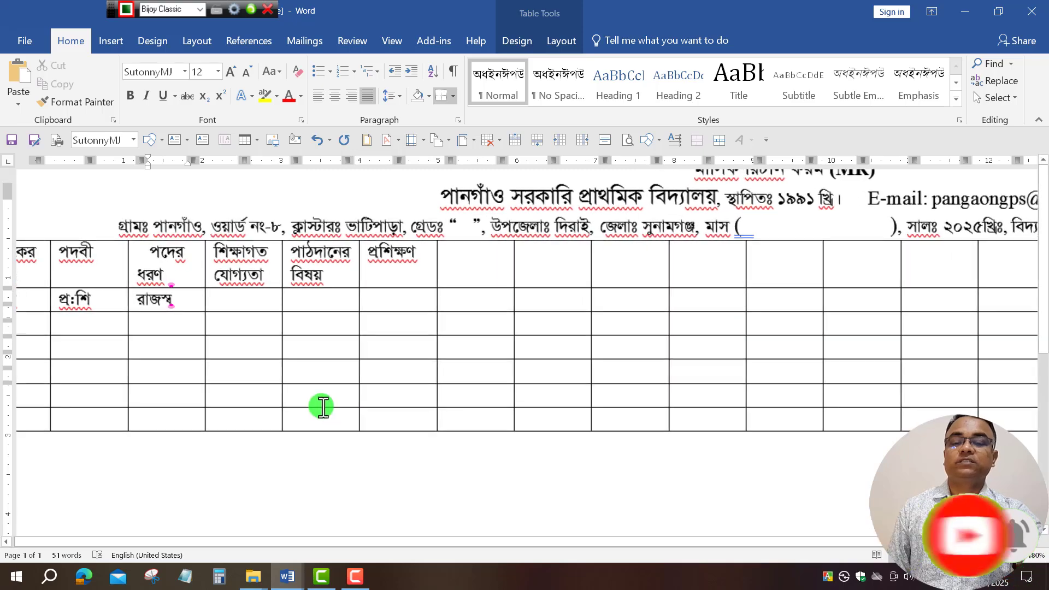
scroll(224, 367, "up", 2)
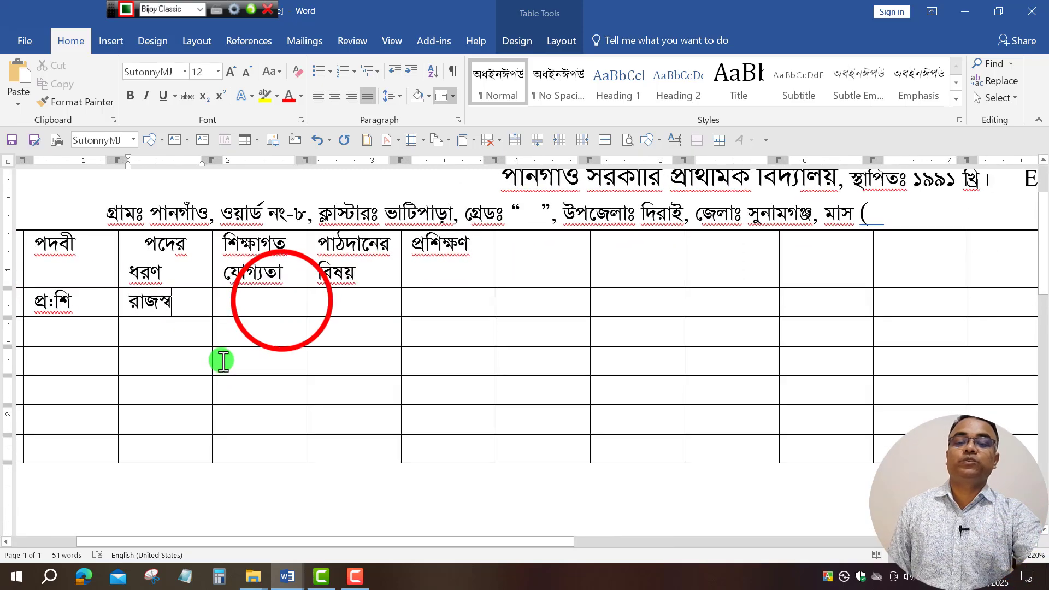
left_click(283, 301)
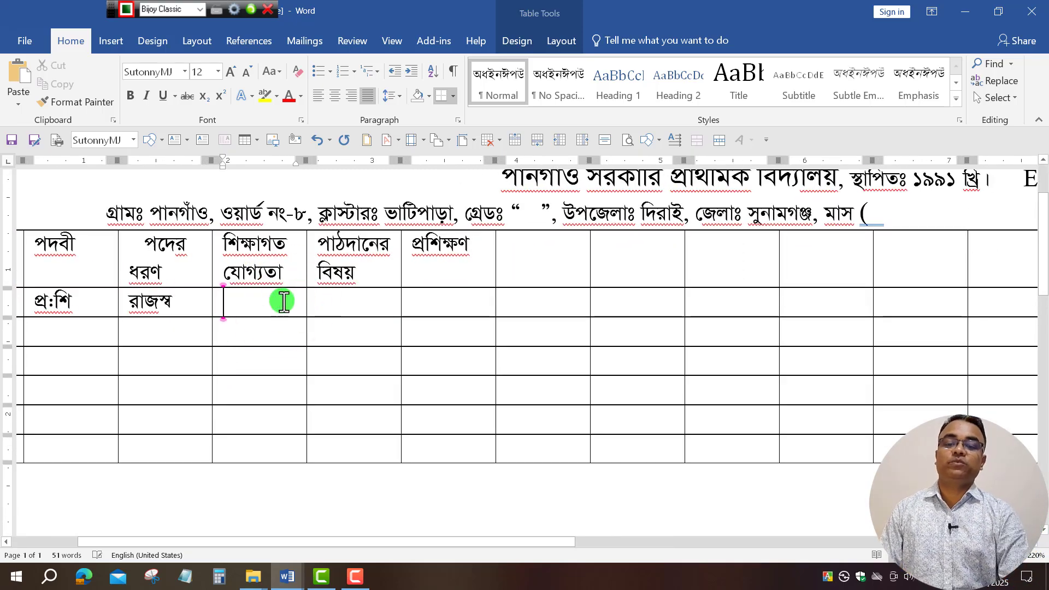
type("ড")
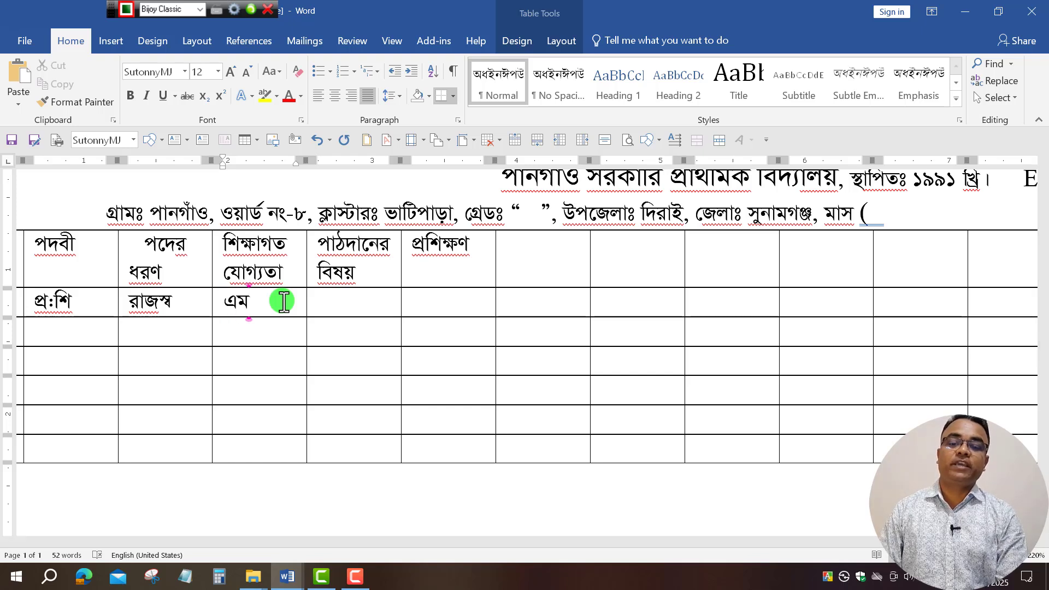
type("এ")
left_click(339, 313)
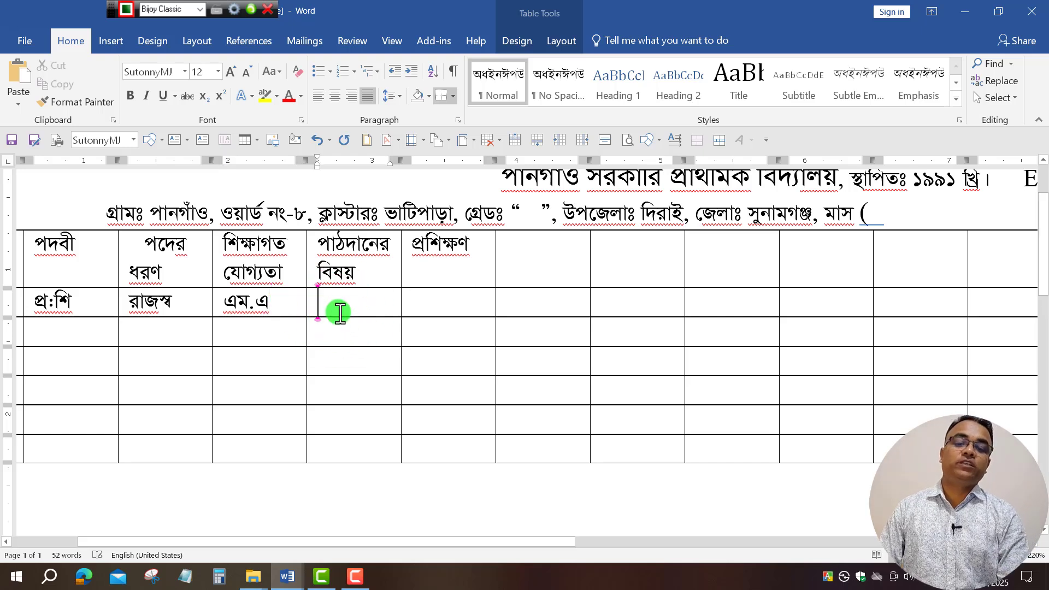
type("গ")
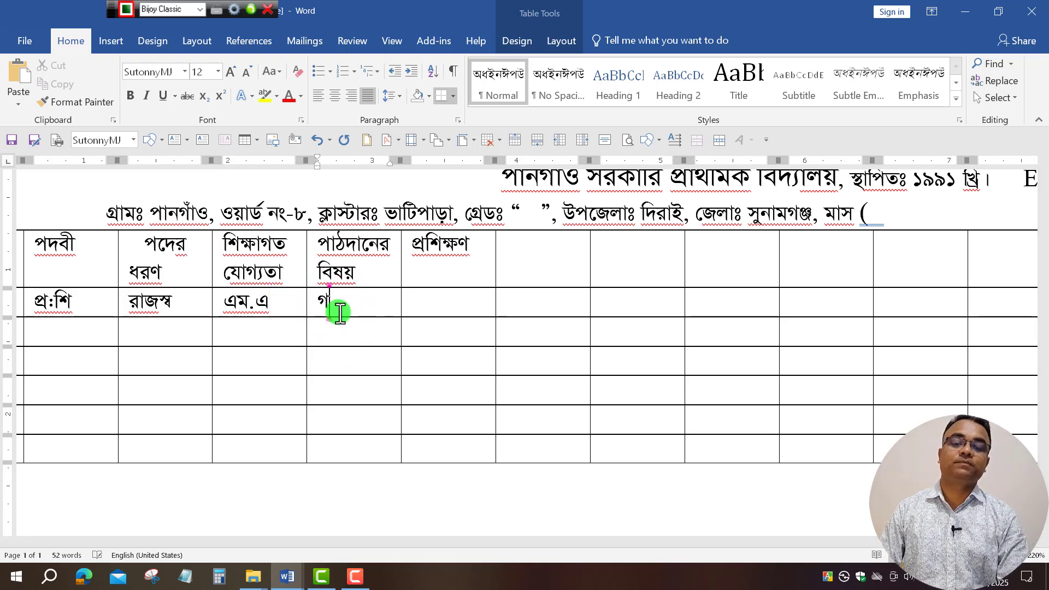
type("ণি")
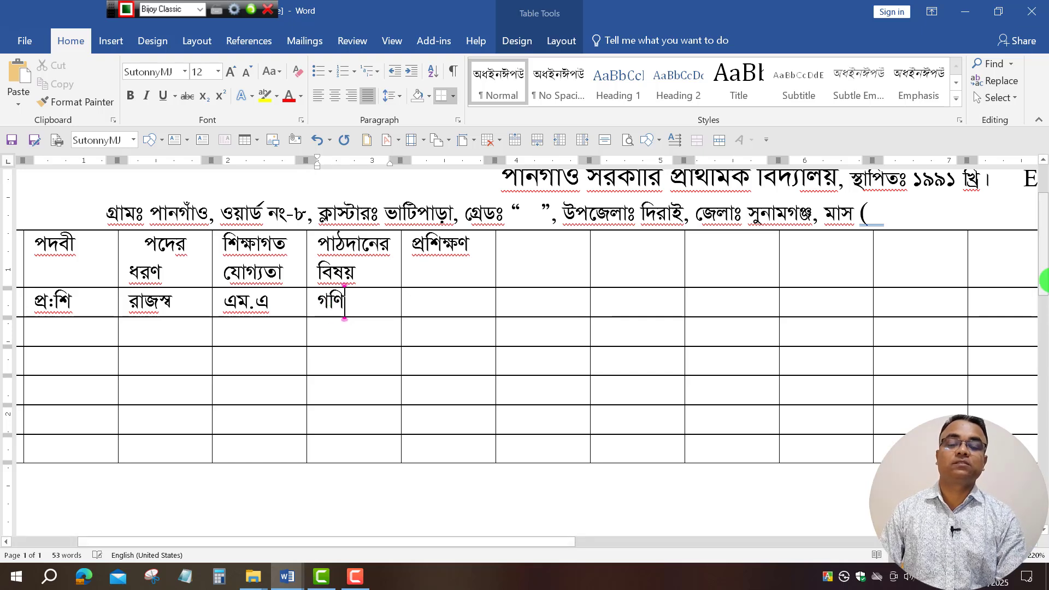
type("ত")
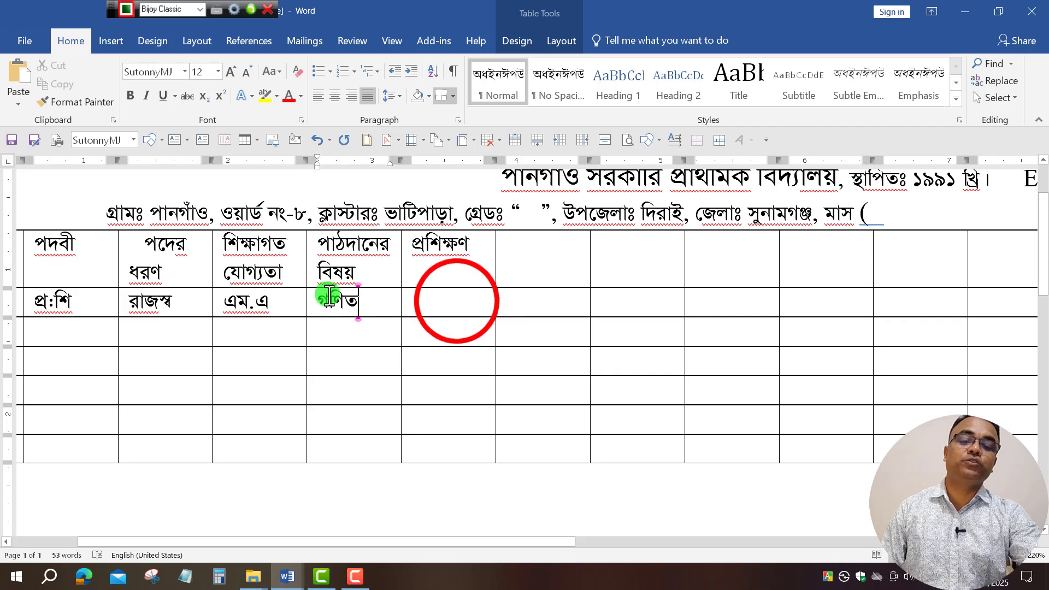
left_click(459, 300)
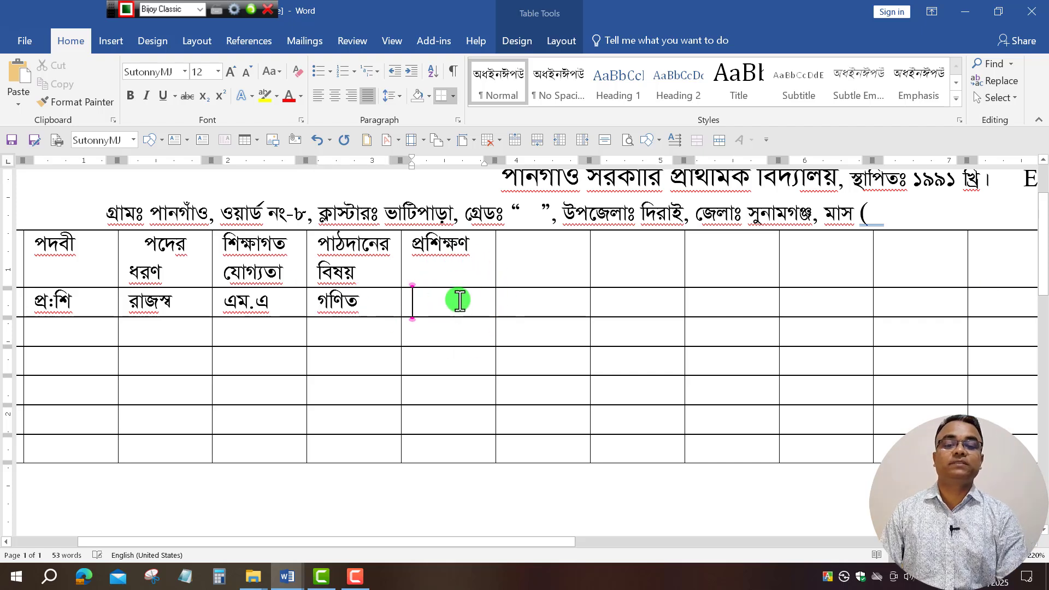
type("ি")
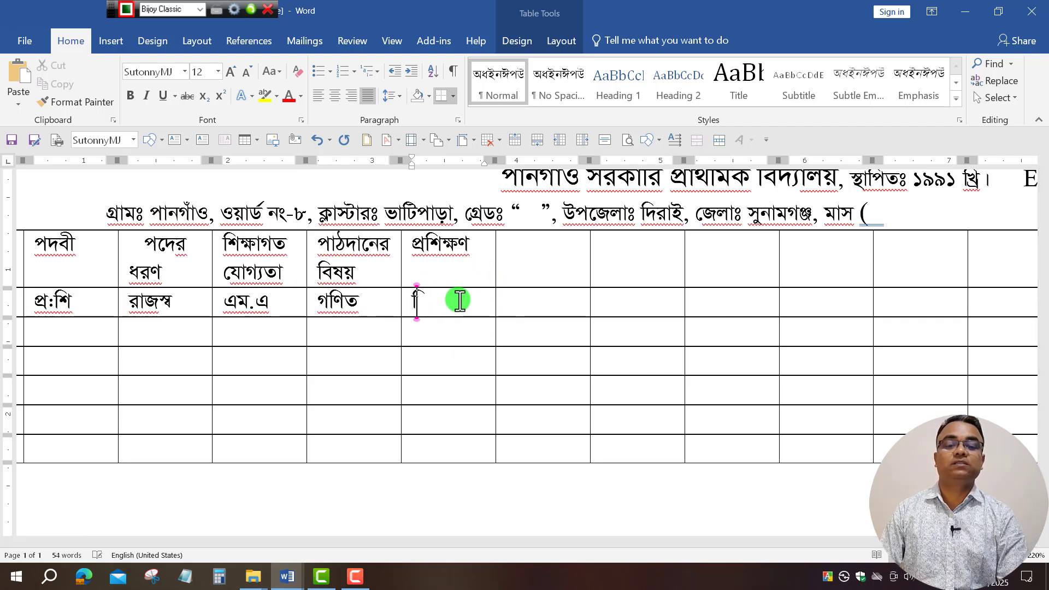
type("ট")
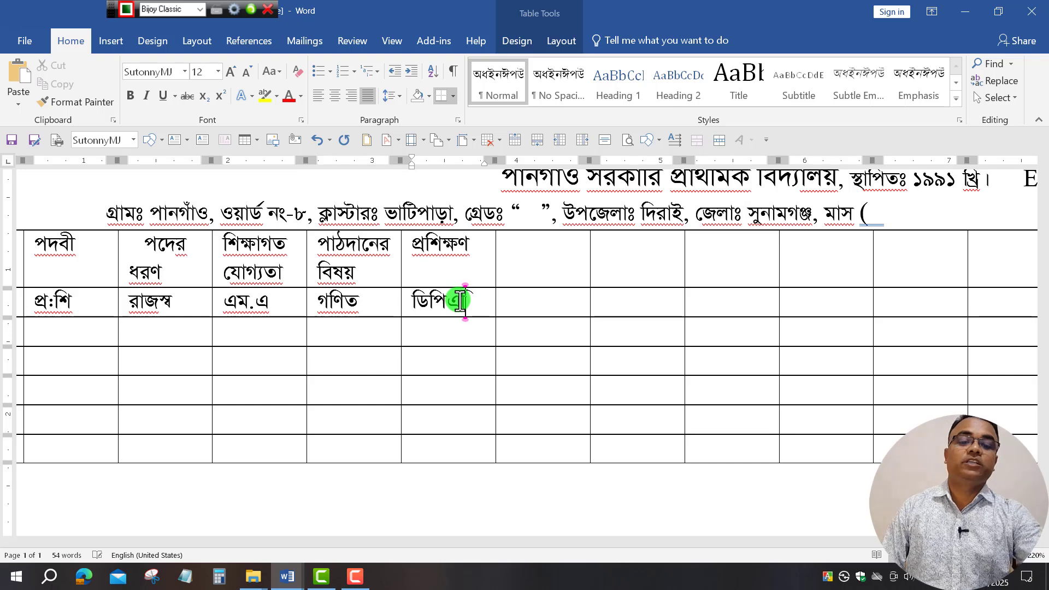
key("BackSpace")
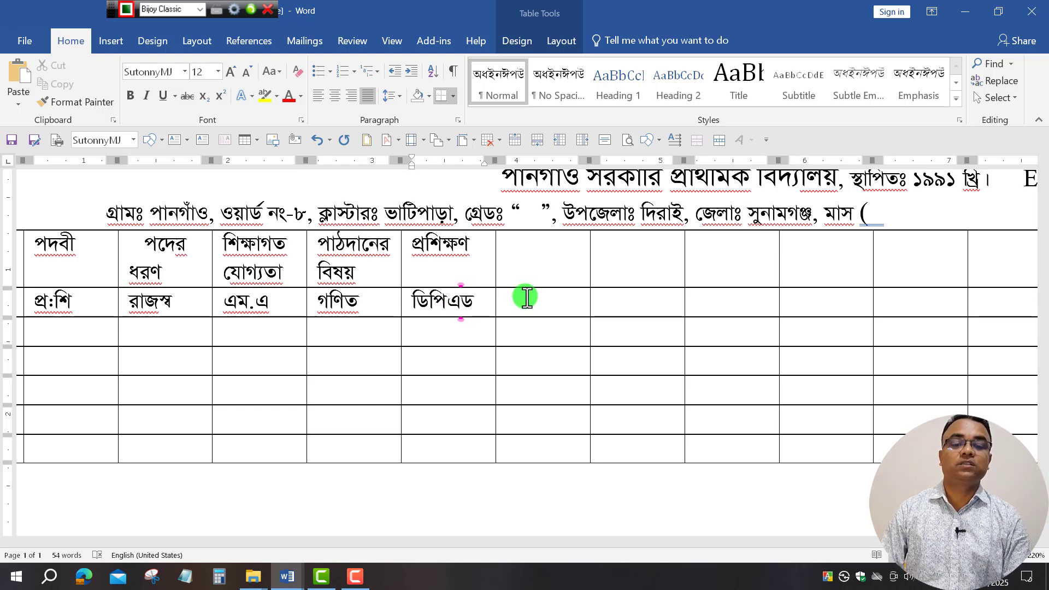
left_click(563, 268)
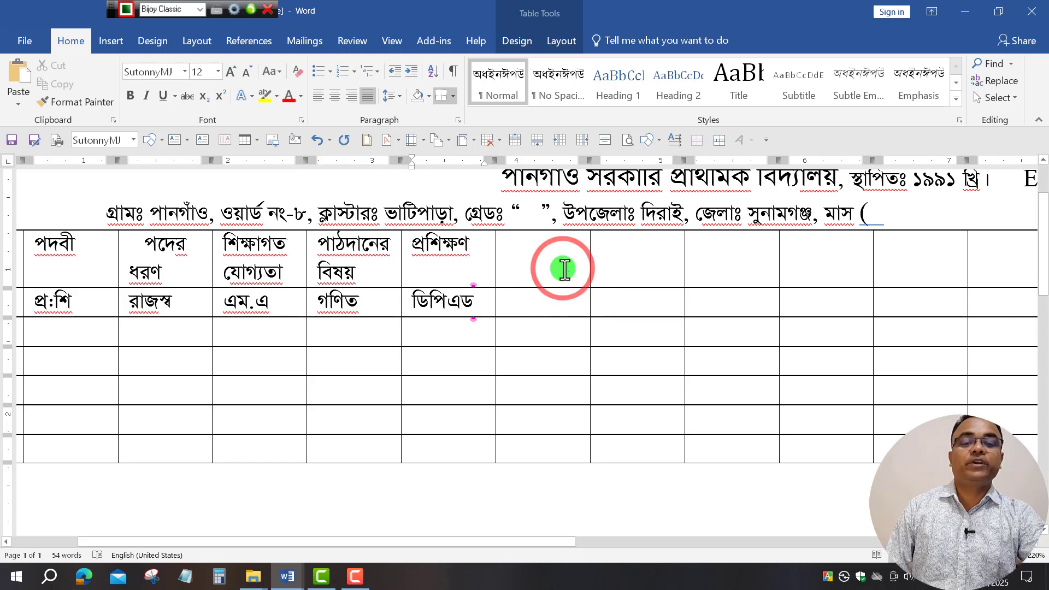
left_click(301, 586)
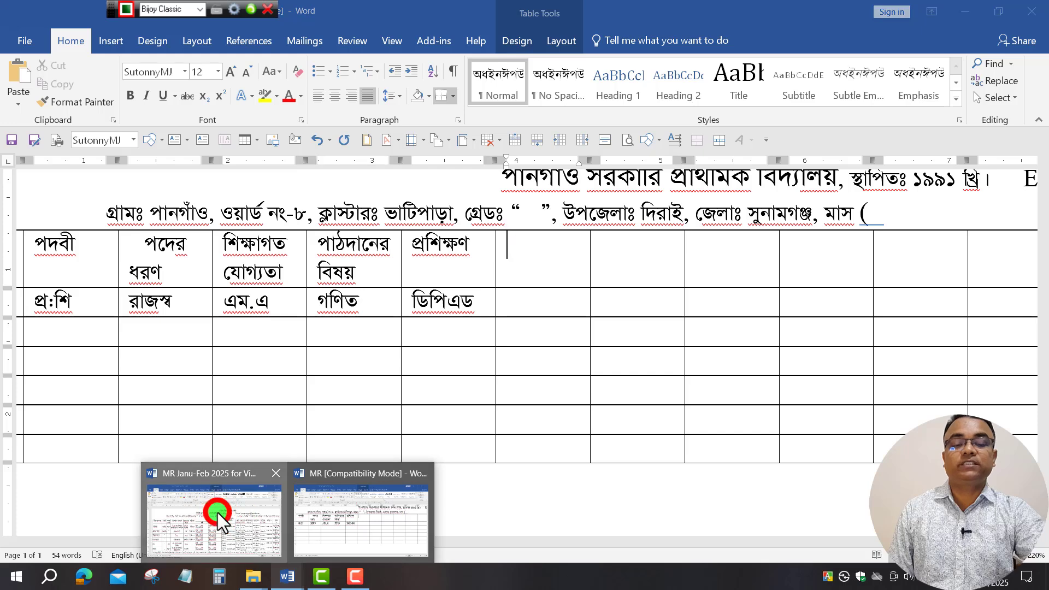
left_click(218, 513)
left_click(493, 281)
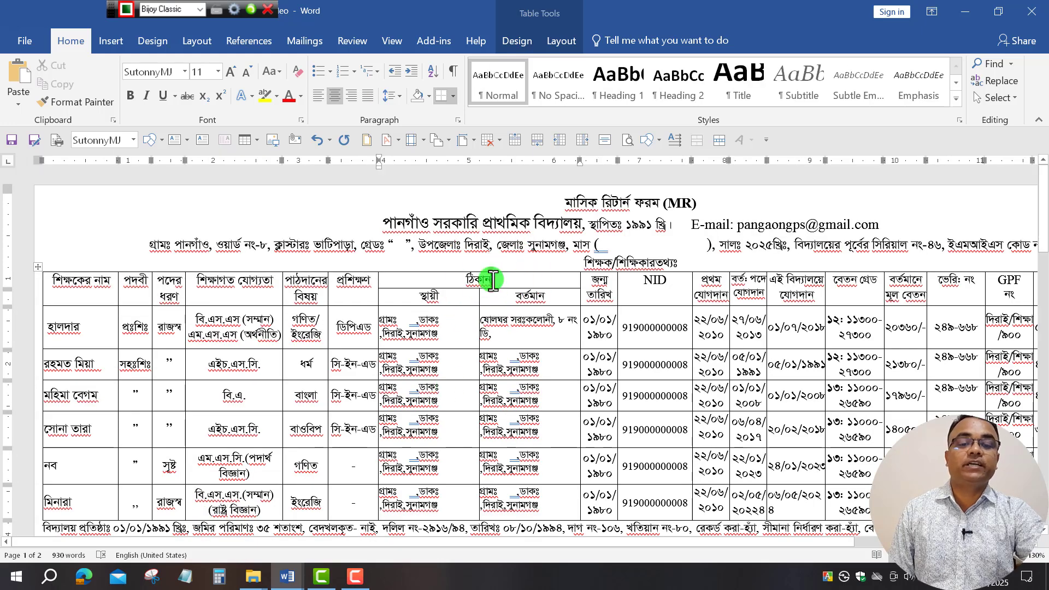
left_click(414, 279)
left_click(402, 295, "ctrl")
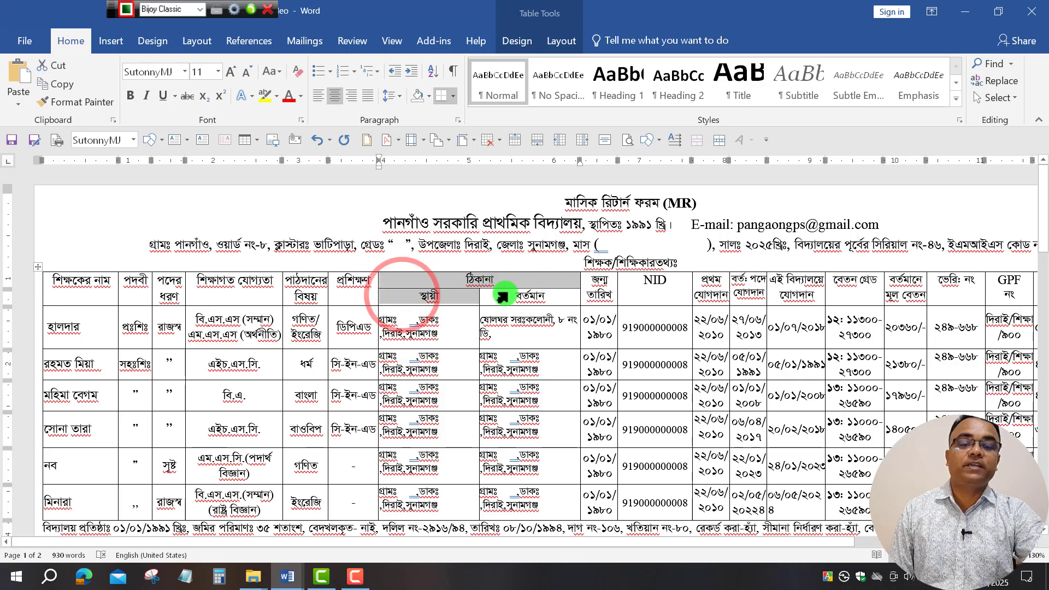
left_click_drag(501, 296, 541, 297)
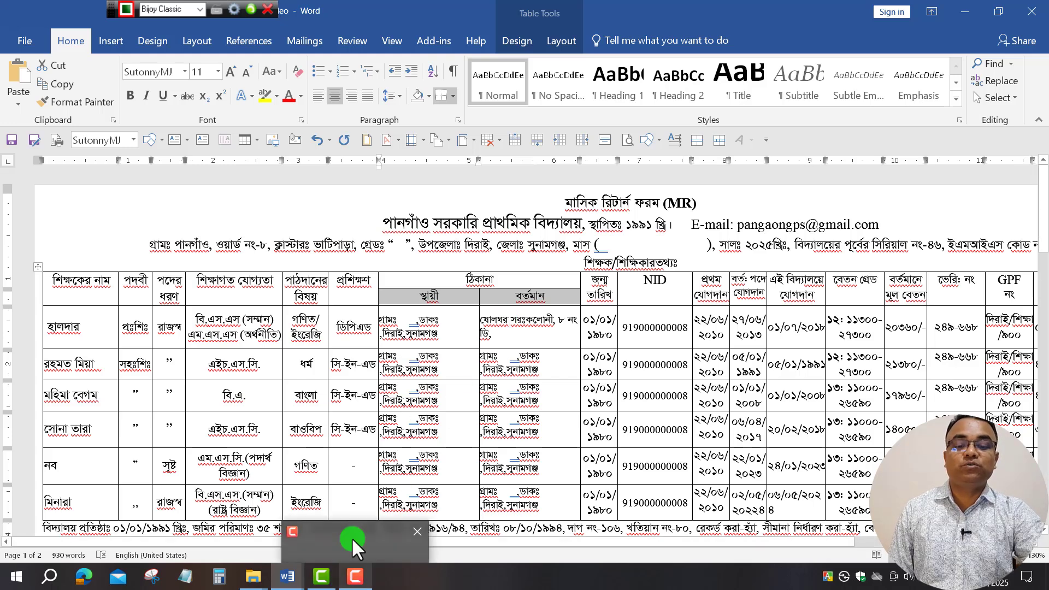
mouse_move(297, 580)
left_click(382, 517)
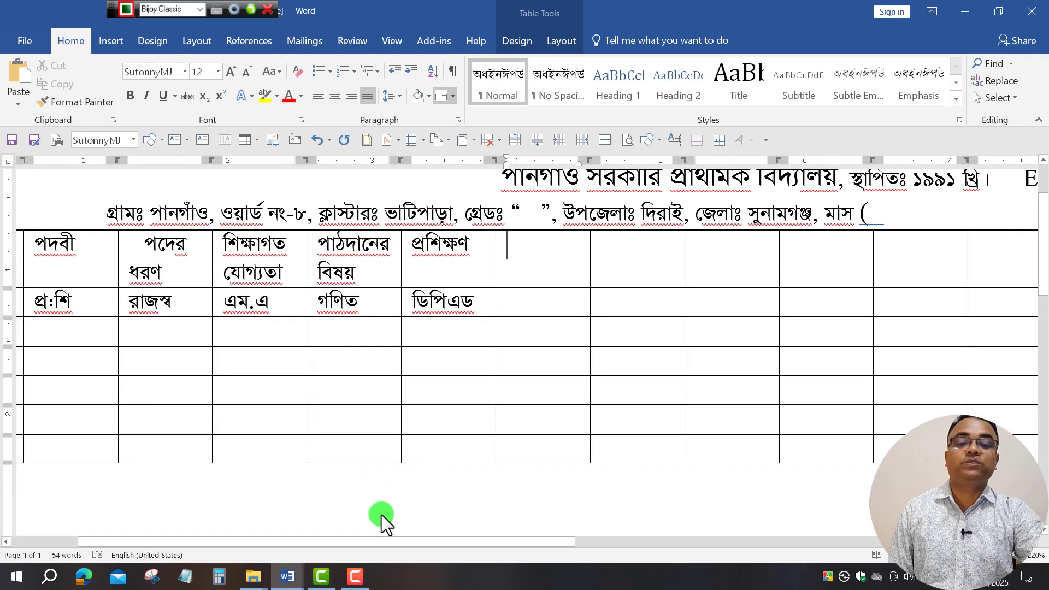
left_click(630, 256)
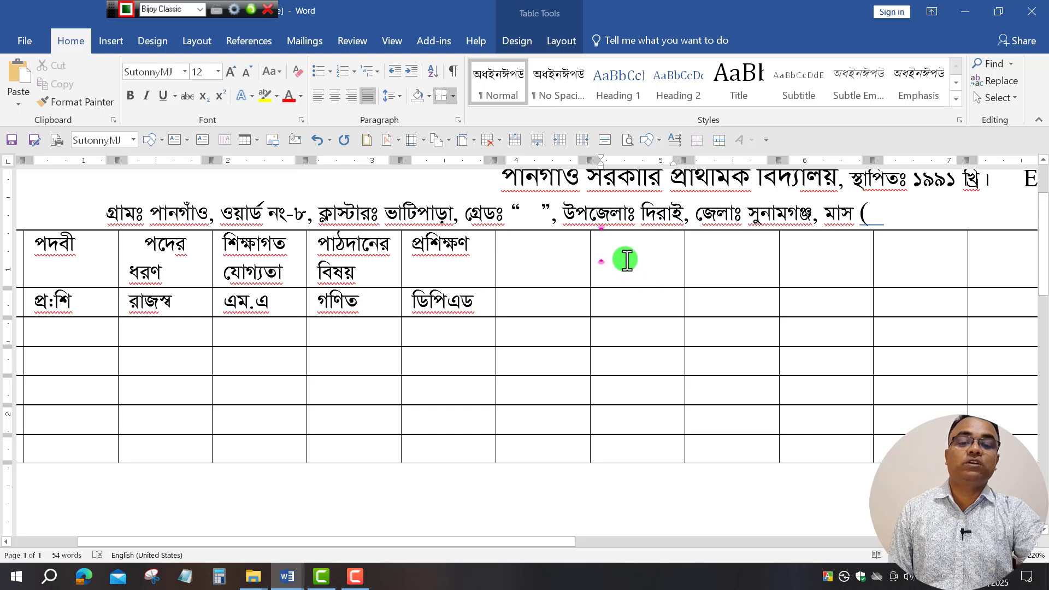
Merge the two blank header cells following প্রশিক্ষণ using Table Layout's Merge Cells.
left_click_drag(639, 254, 556, 250)
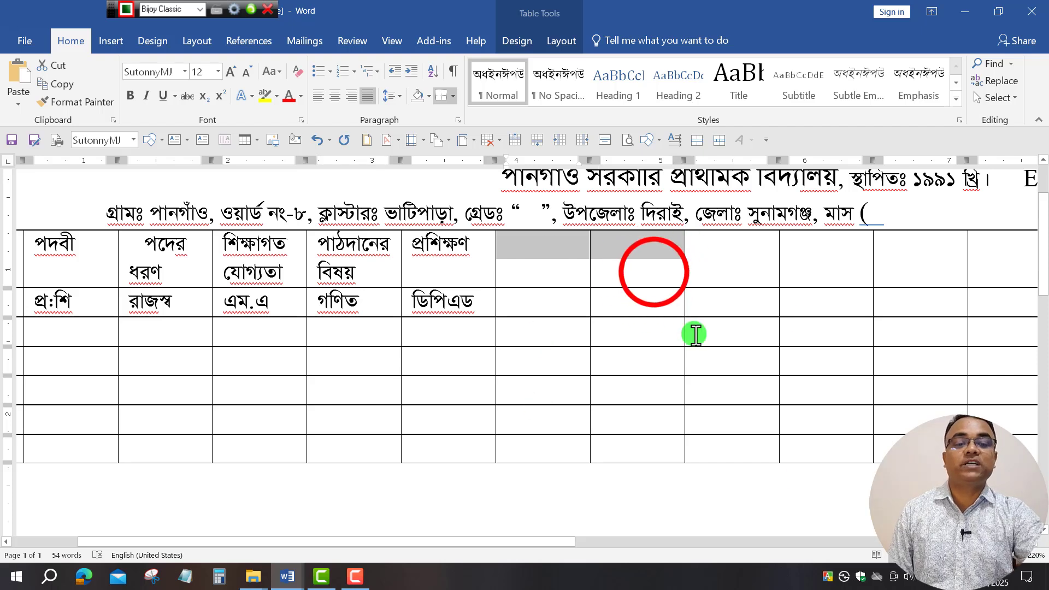
left_click(657, 273)
left_click_drag(665, 244, 525, 241)
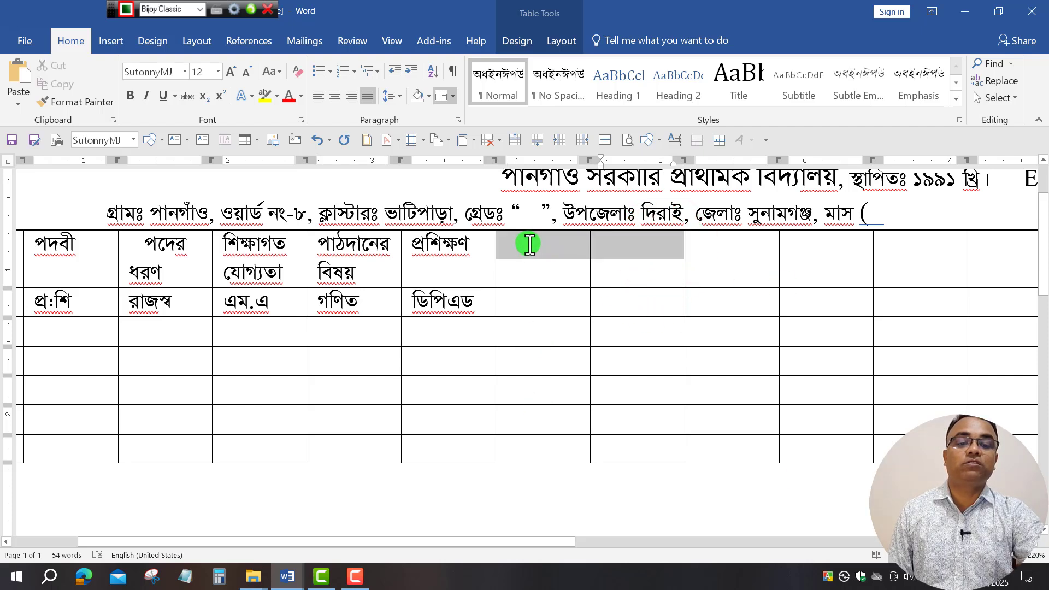
scroll(634, 287, "down", 2)
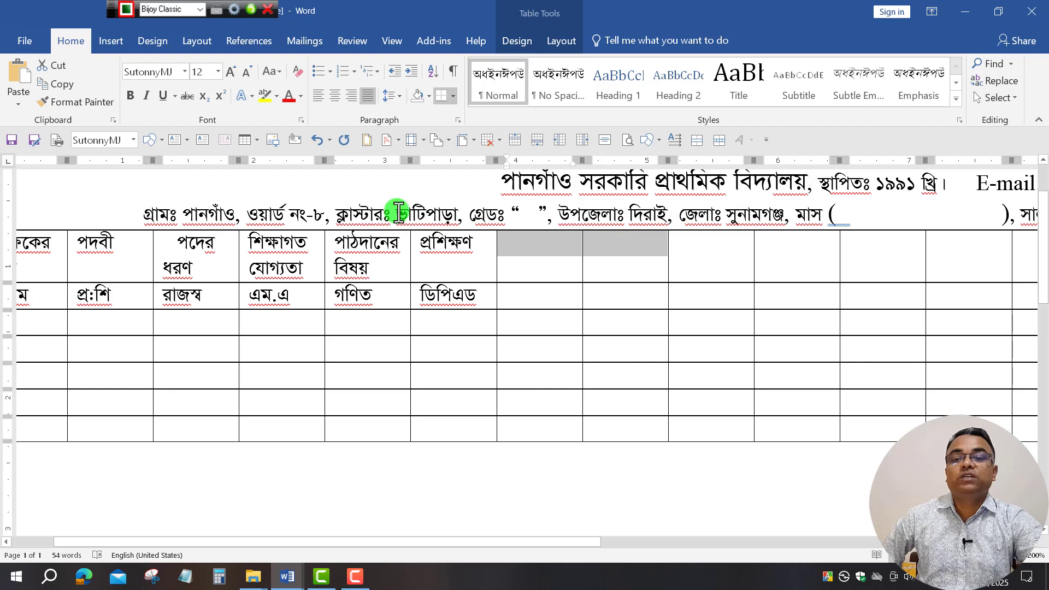
left_click(570, 41)
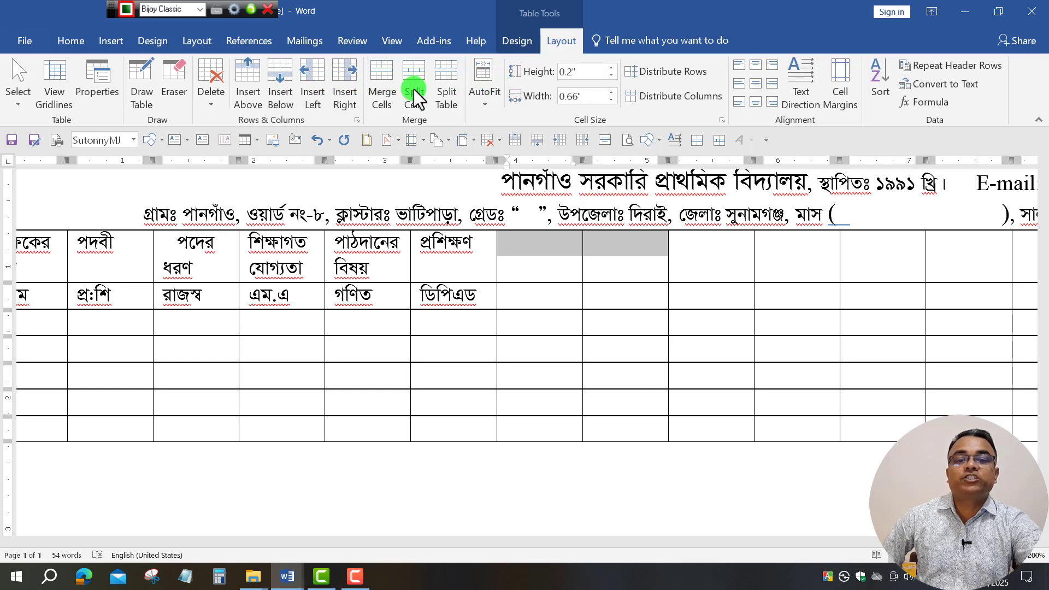
left_click(380, 79)
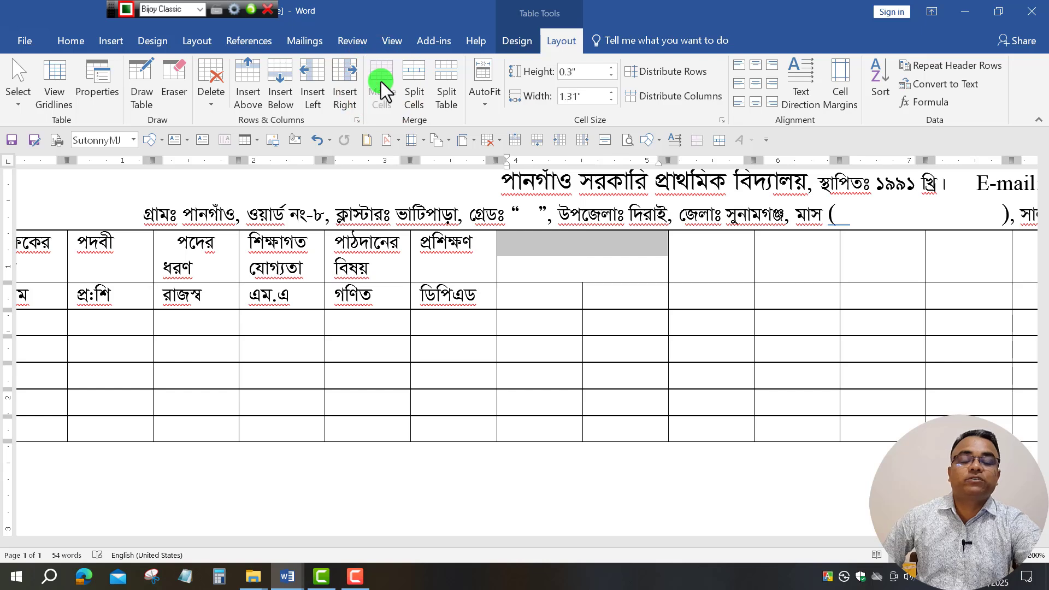
left_click(682, 258)
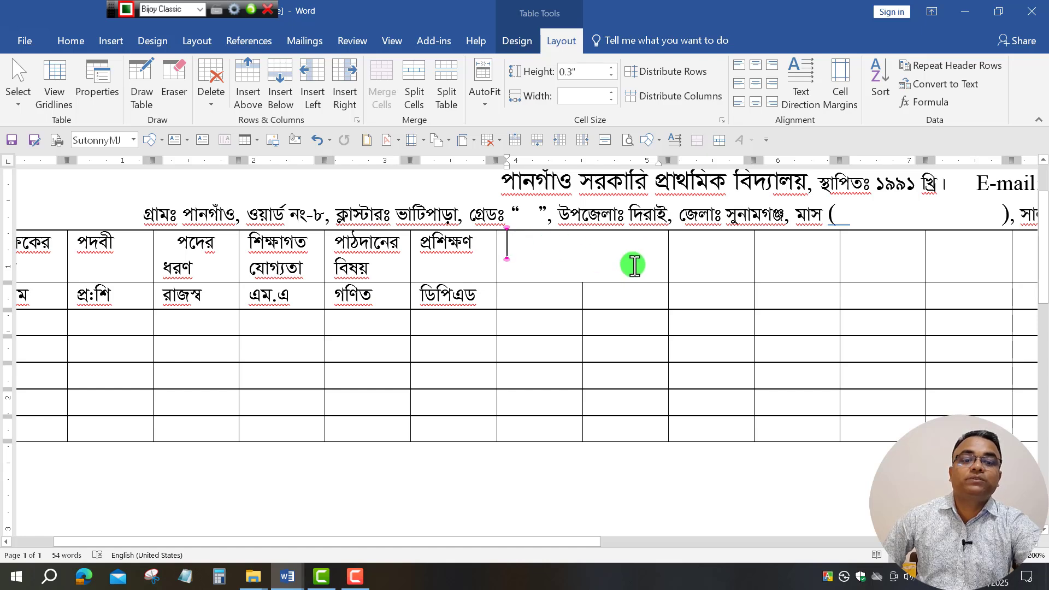
Split the merged header cell into a grid of 2 columns by 2 rows.
left_click(520, 246)
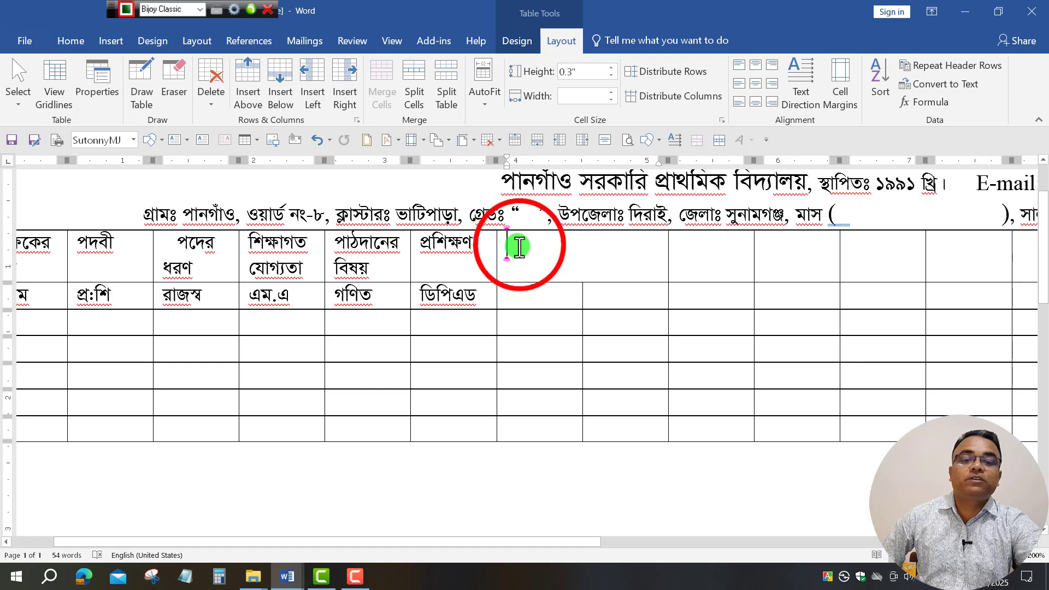
left_click(625, 249)
left_click(634, 253)
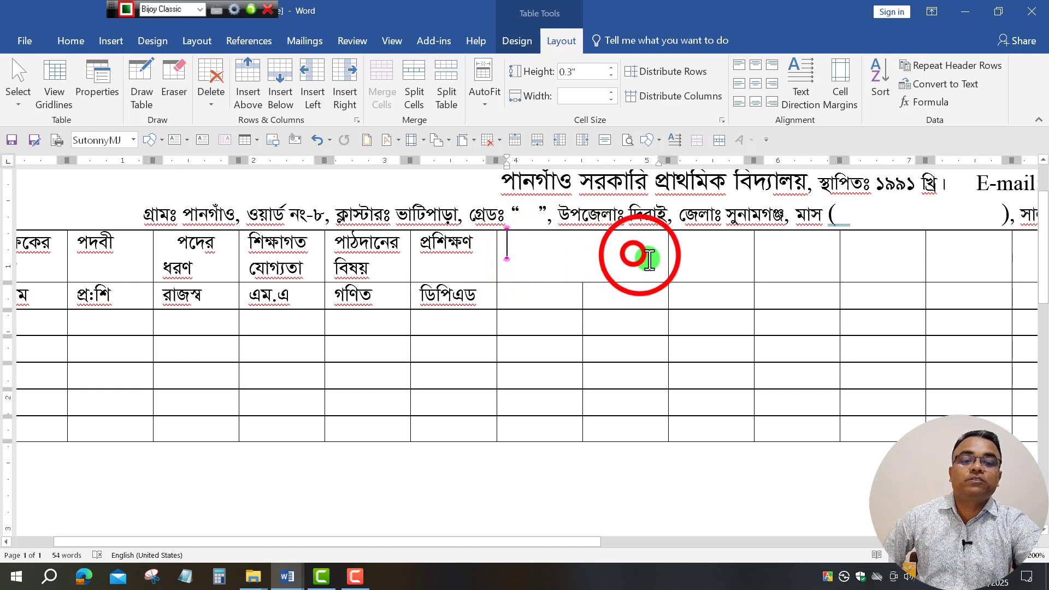
left_click(418, 94)
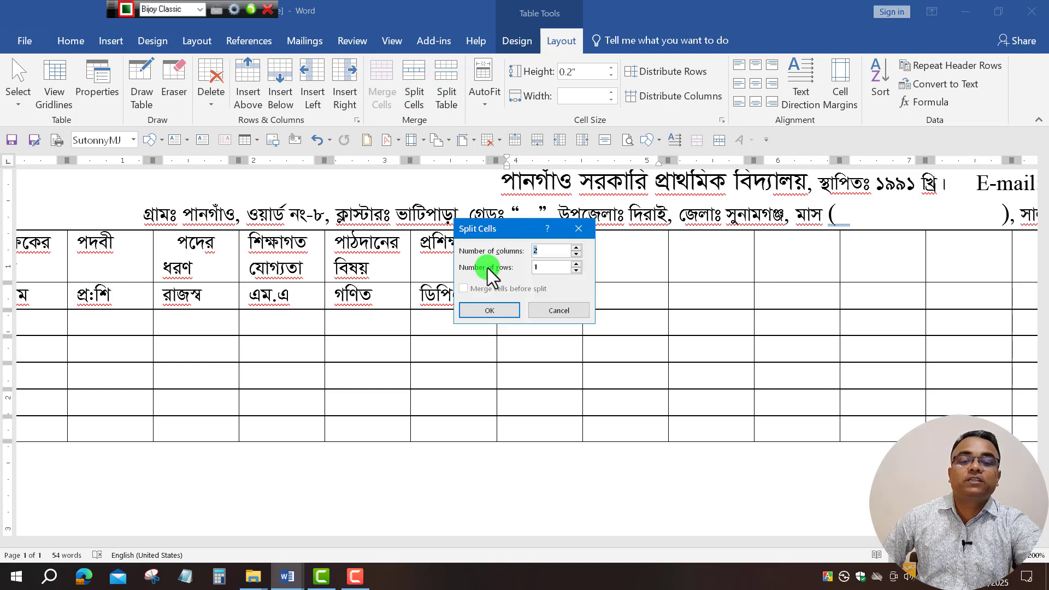
left_click(576, 264)
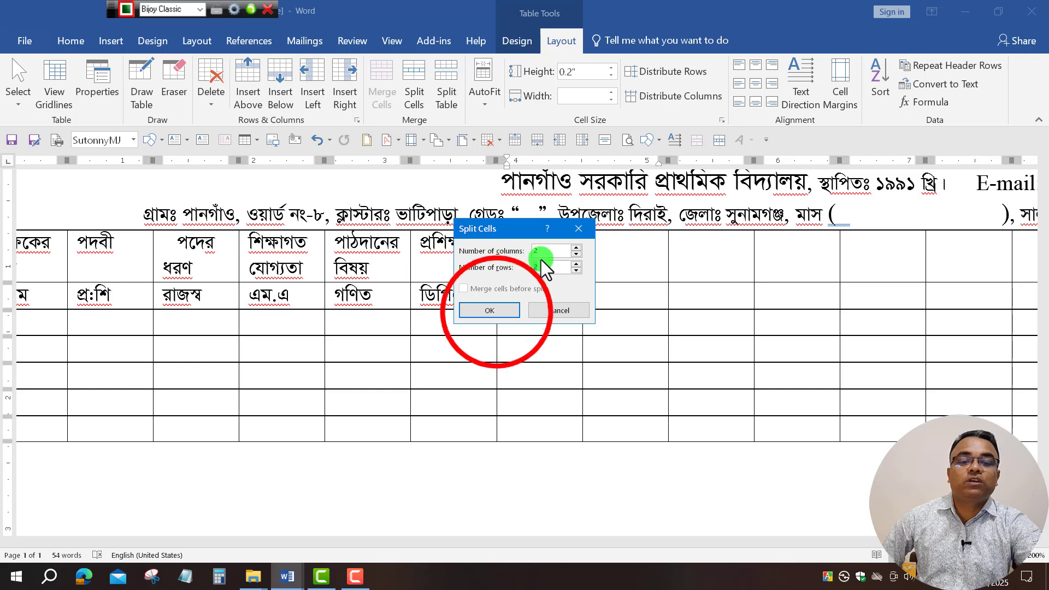
left_click(498, 312)
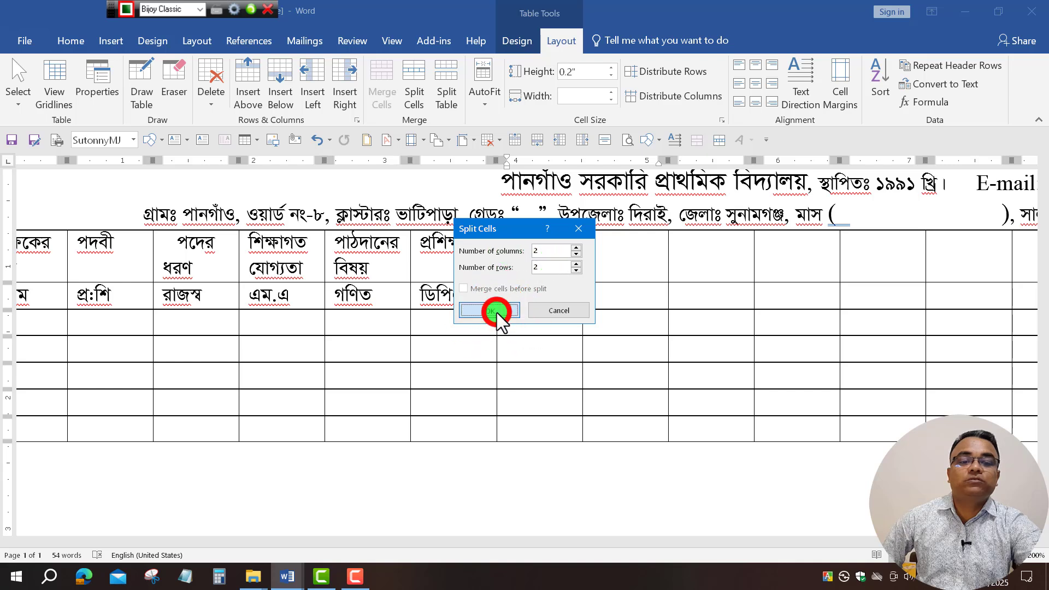
left_click(647, 260)
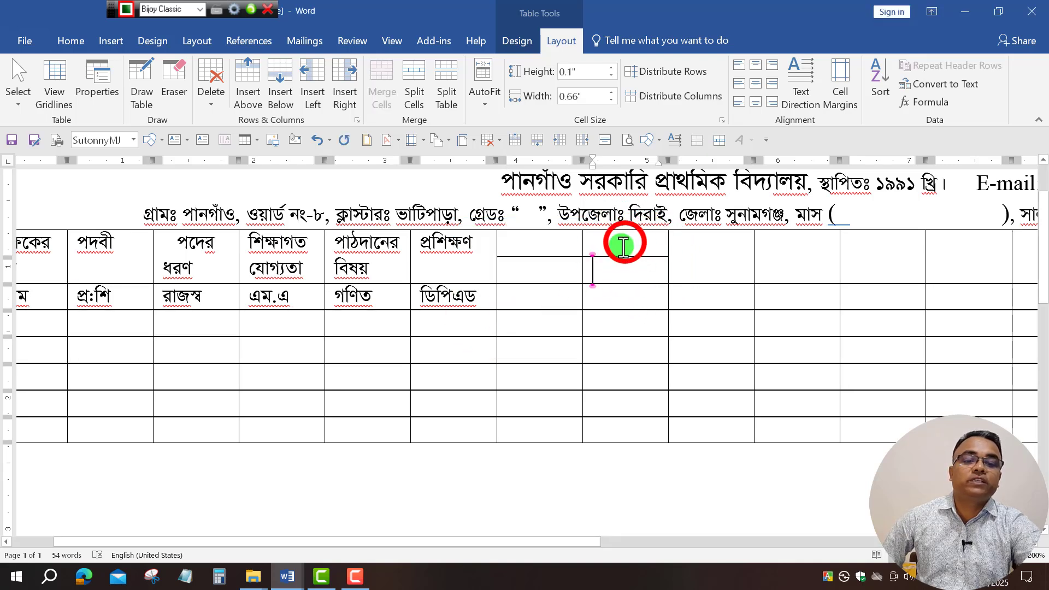
Merge the two upper cells into one wide cell above the two sub-cells.
left_click_drag(620, 241, 539, 243)
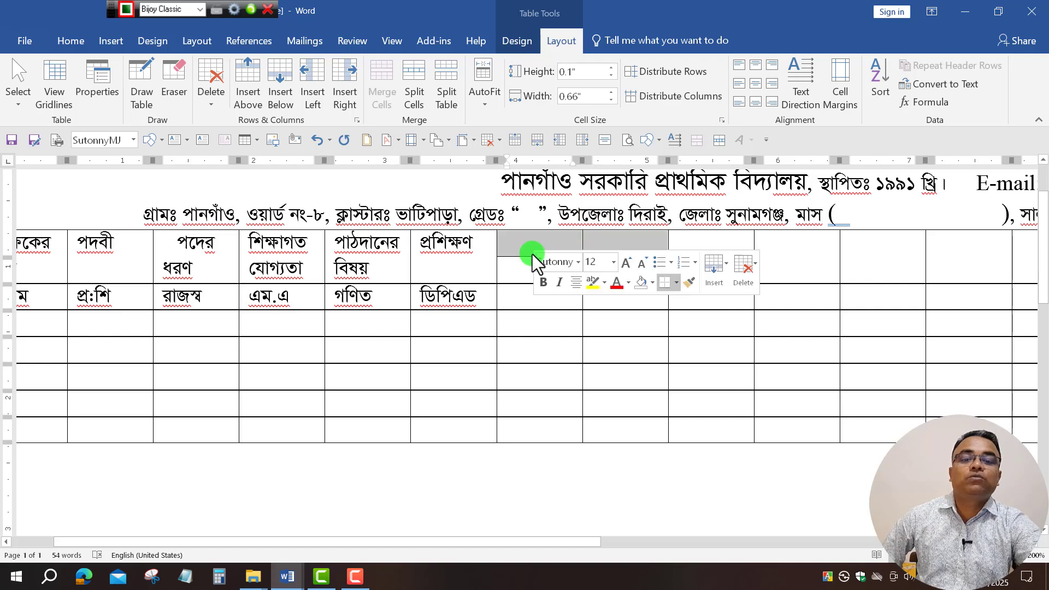
left_click(382, 91)
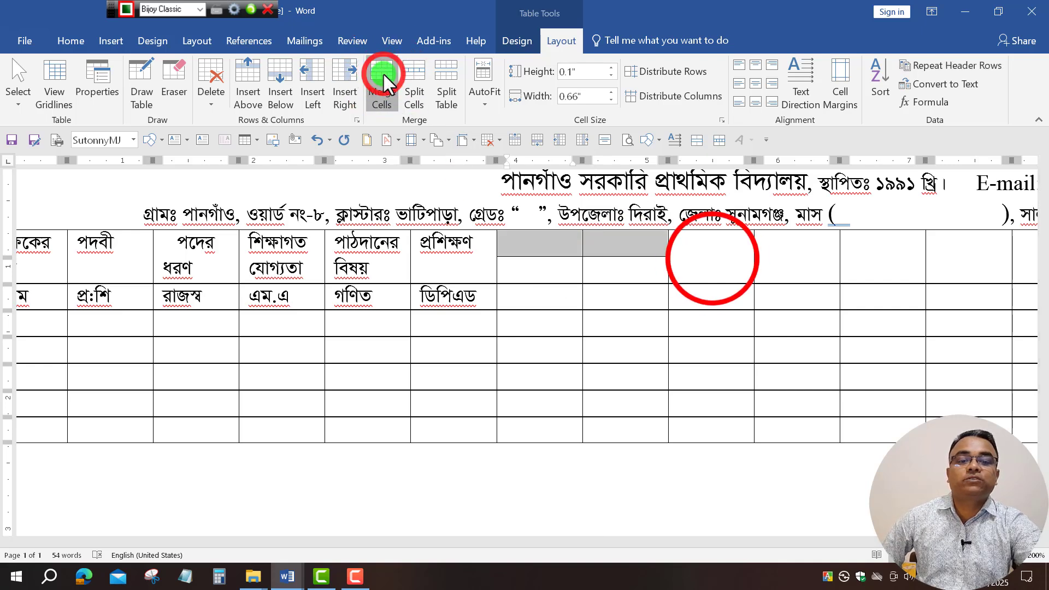
left_click(607, 242)
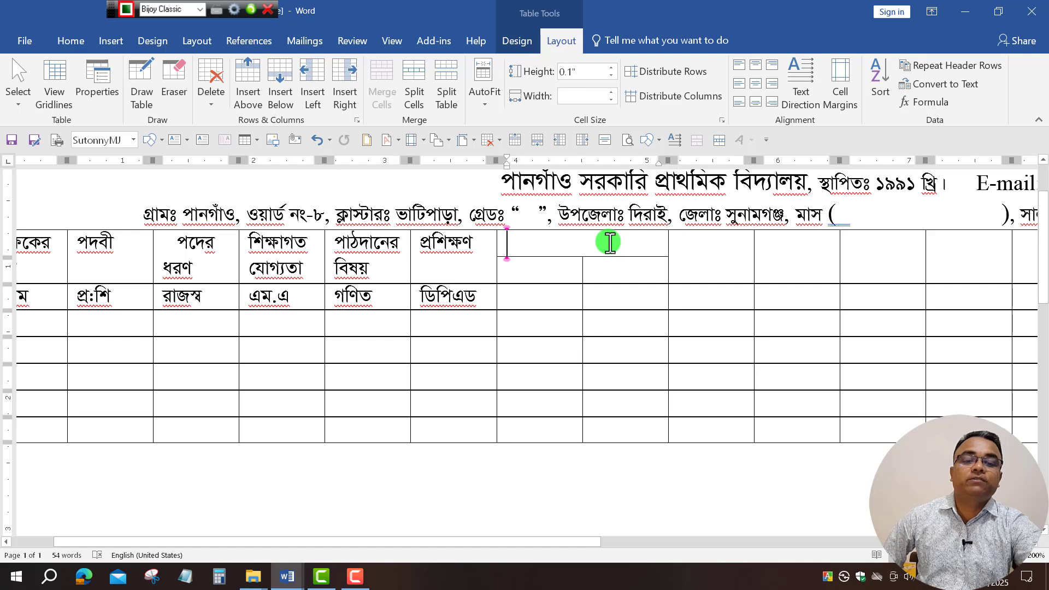
left_click(540, 275)
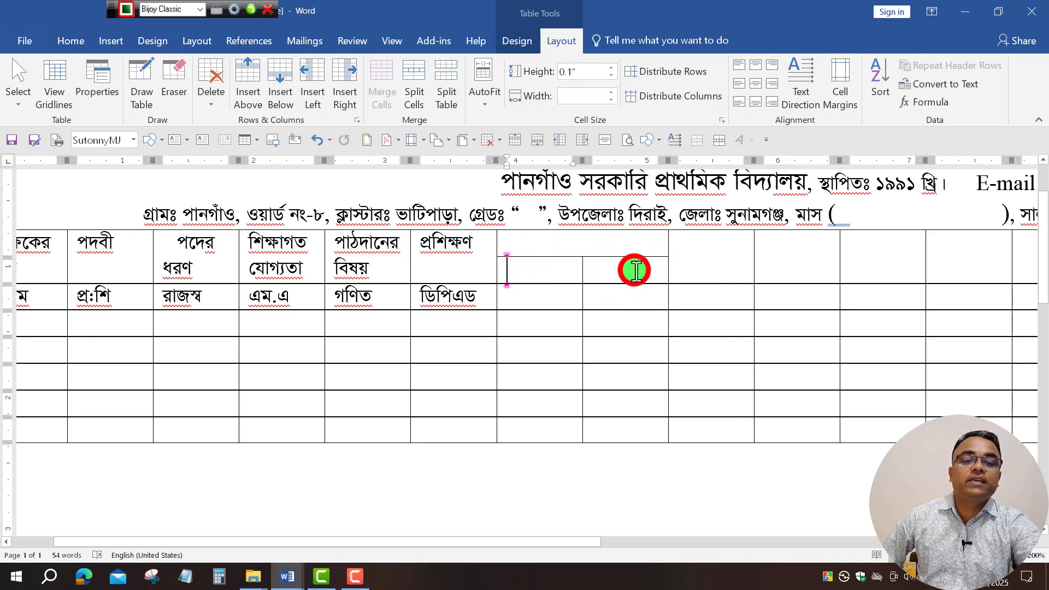
left_click(634, 270)
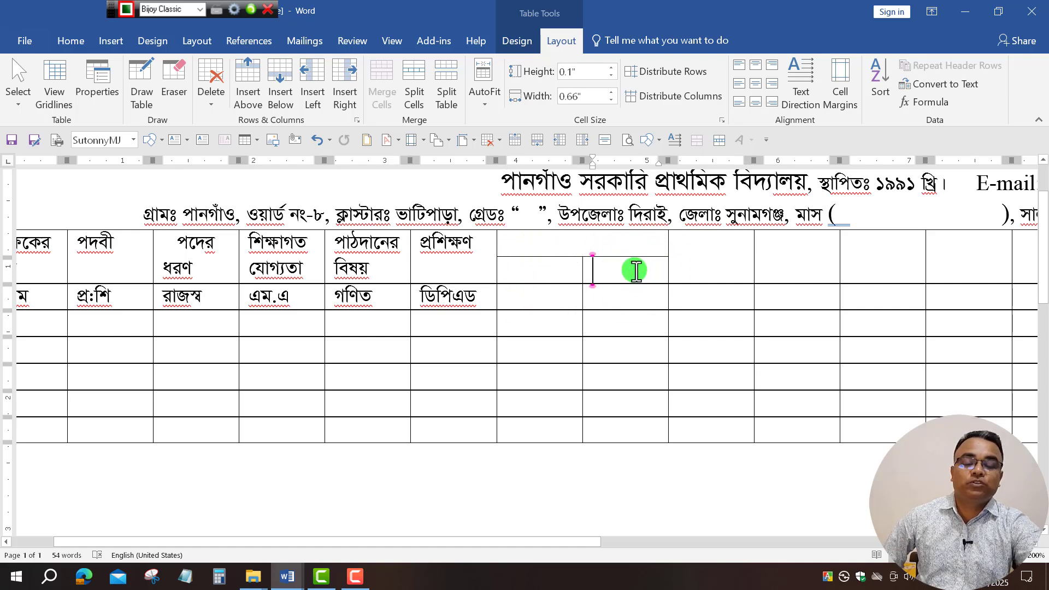
left_click(549, 242)
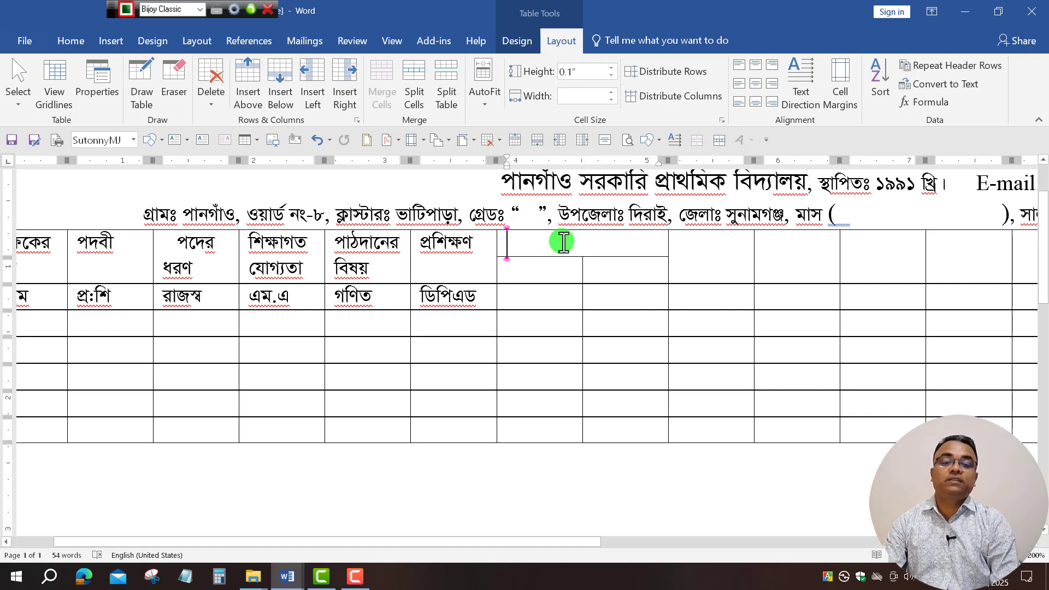
Label the two sub-cells under ঠিকানা as স্থায়ী and বর্তমান.
type("ঠিকানা")
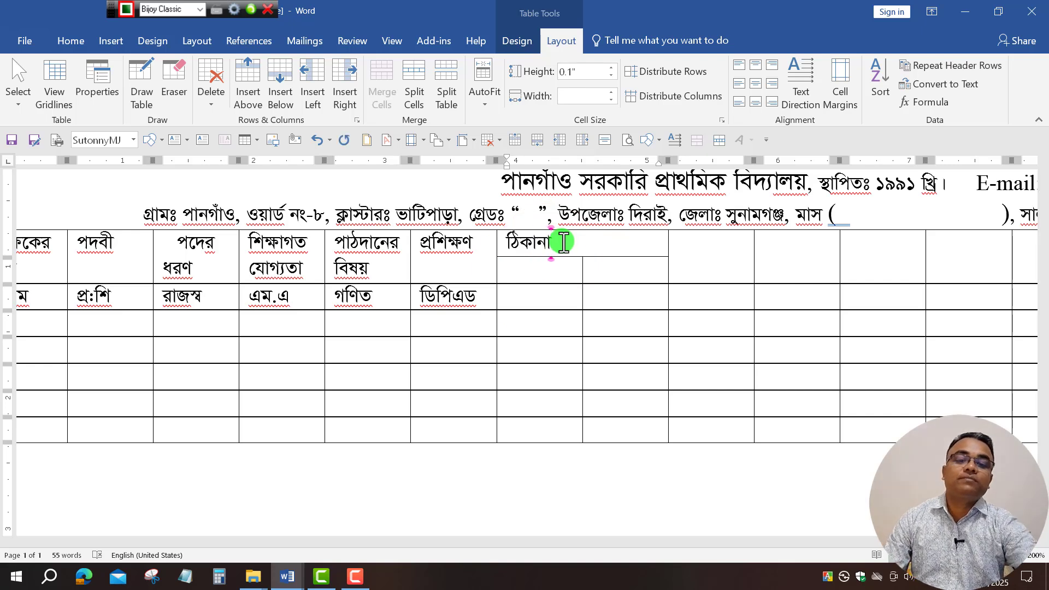
left_click(532, 272)
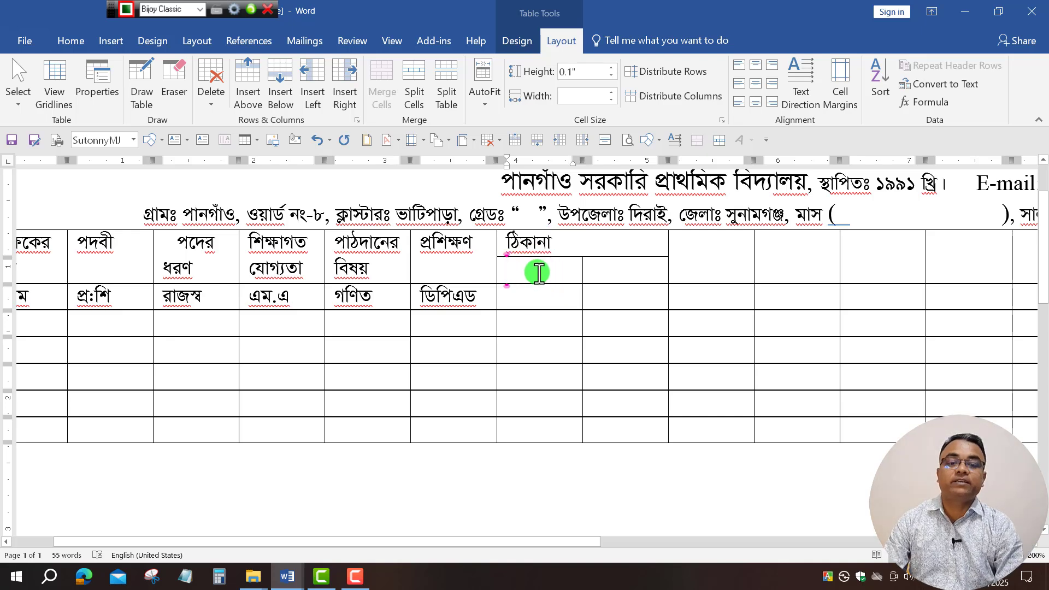
type("ু")
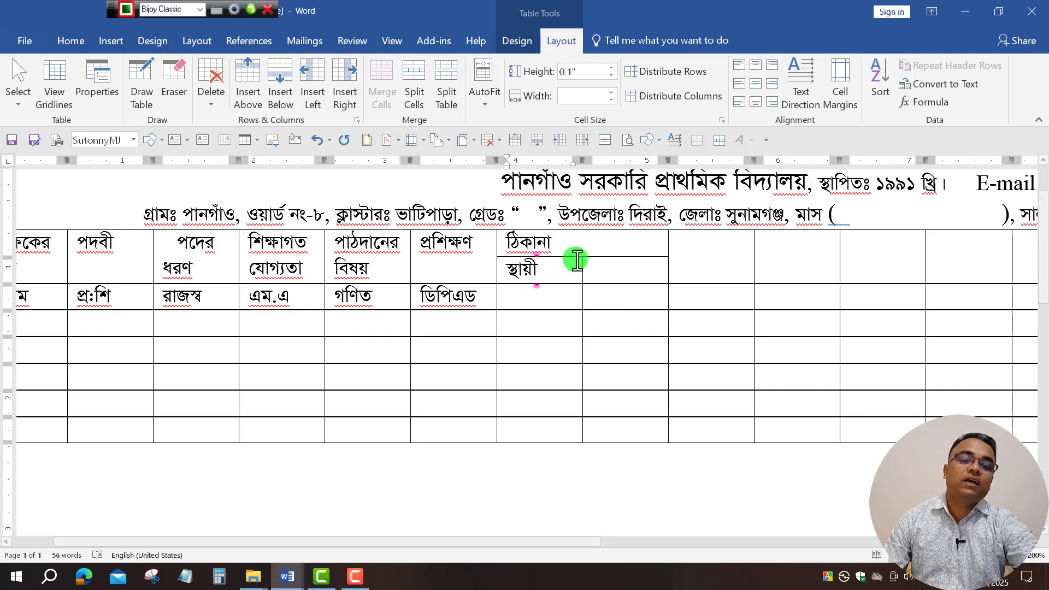
left_click(610, 266)
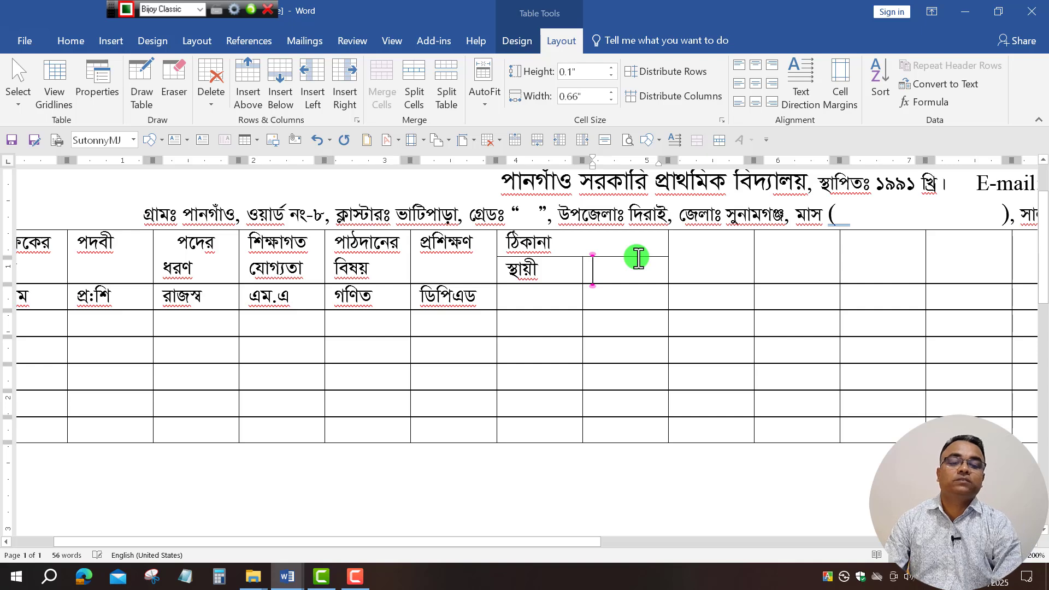
type("বর্তমান")
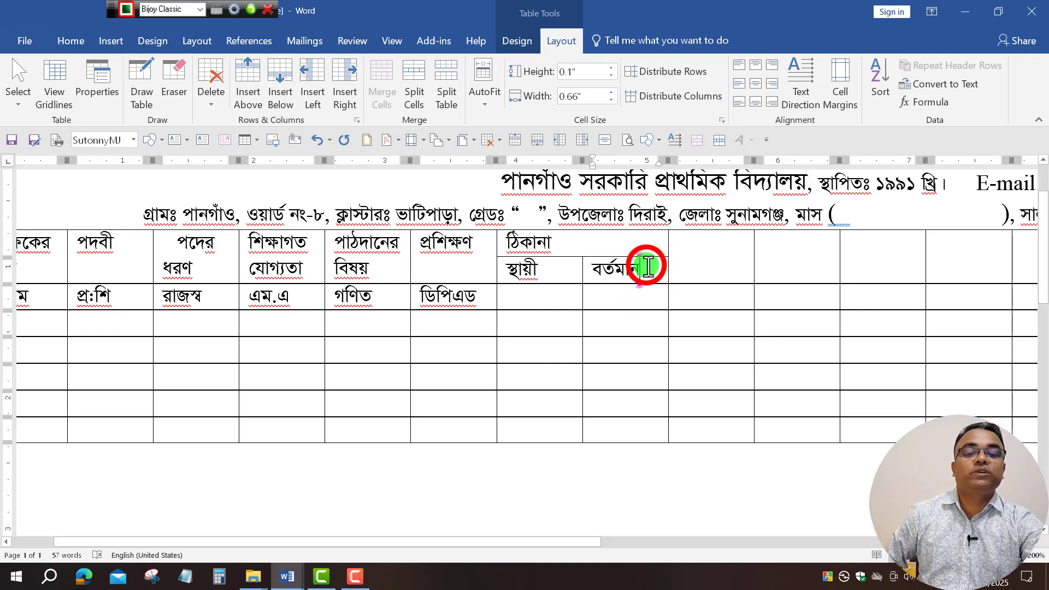
Center the ঠিকানা, স্থায়ী and বর্তমান header cells.
left_click_drag(638, 261, 511, 246)
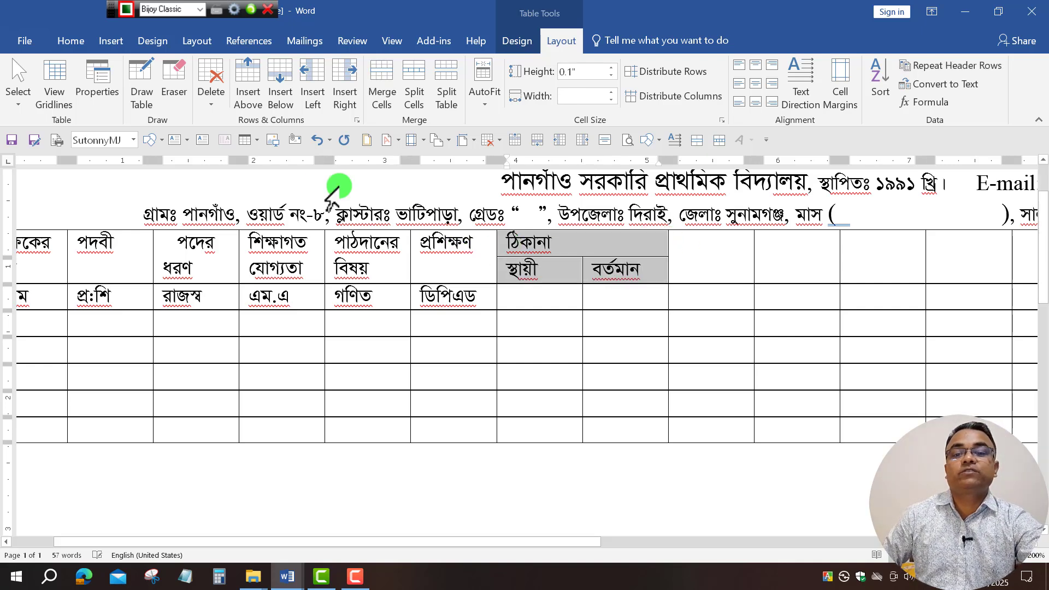
left_click(72, 42)
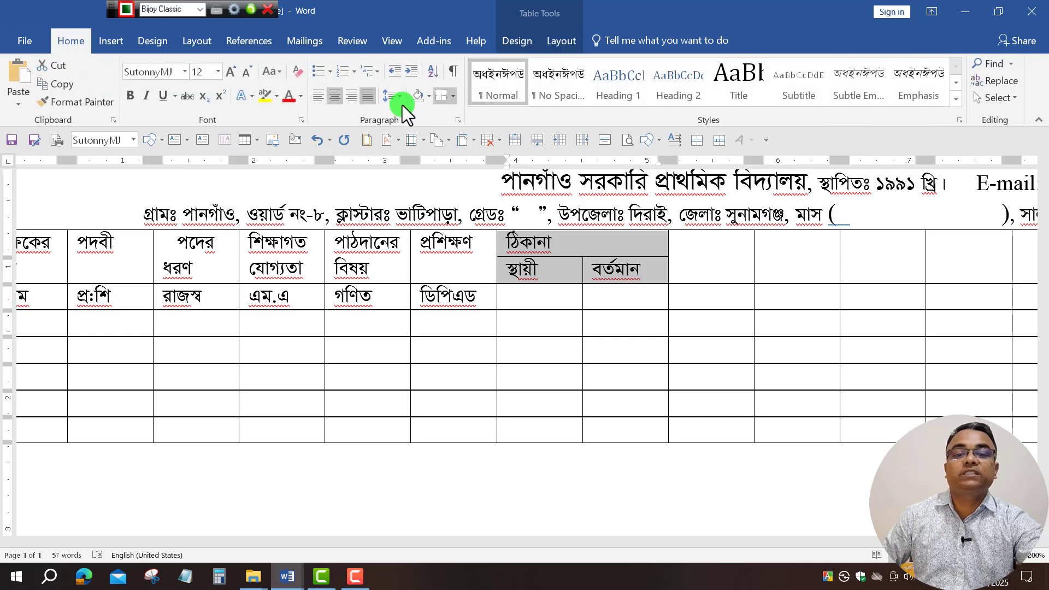
left_click(334, 97)
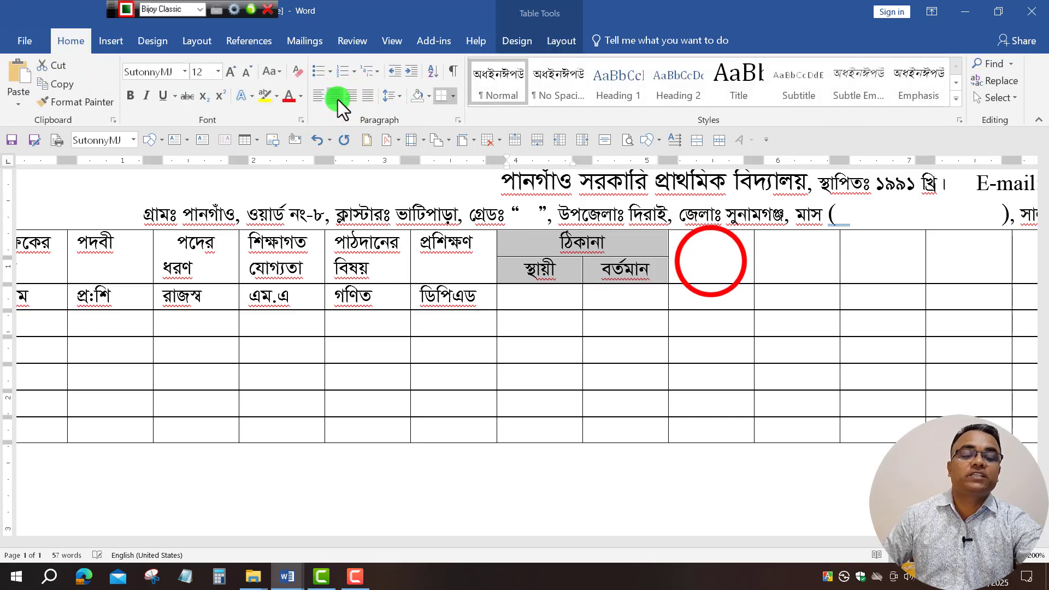
left_click(546, 298)
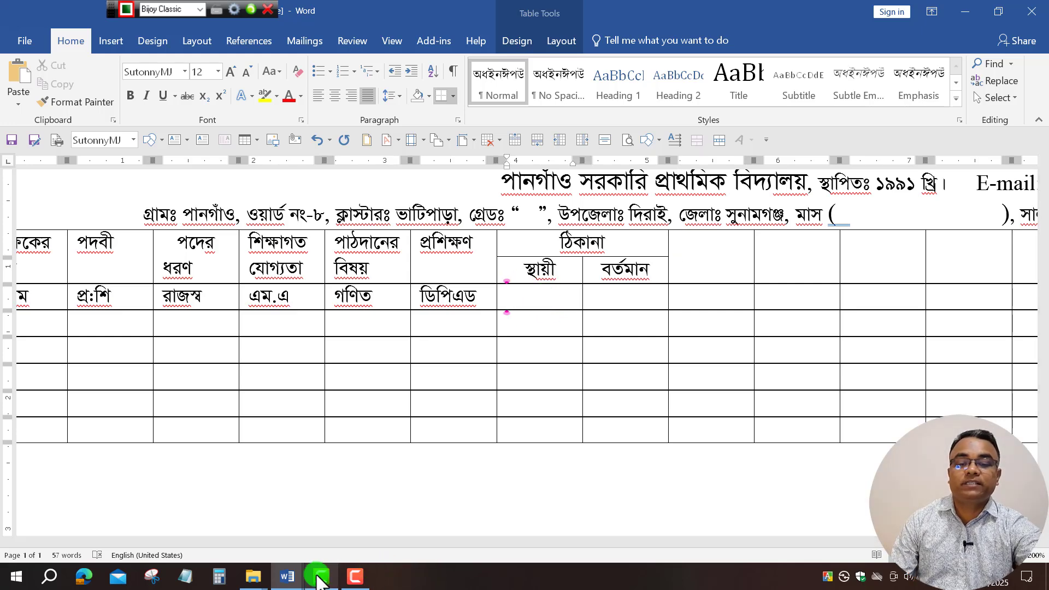
Copy the address template from a স্থায়ী cell in the MR Janu-Feb 2025 document.
mouse_move(287, 577)
left_click(244, 521)
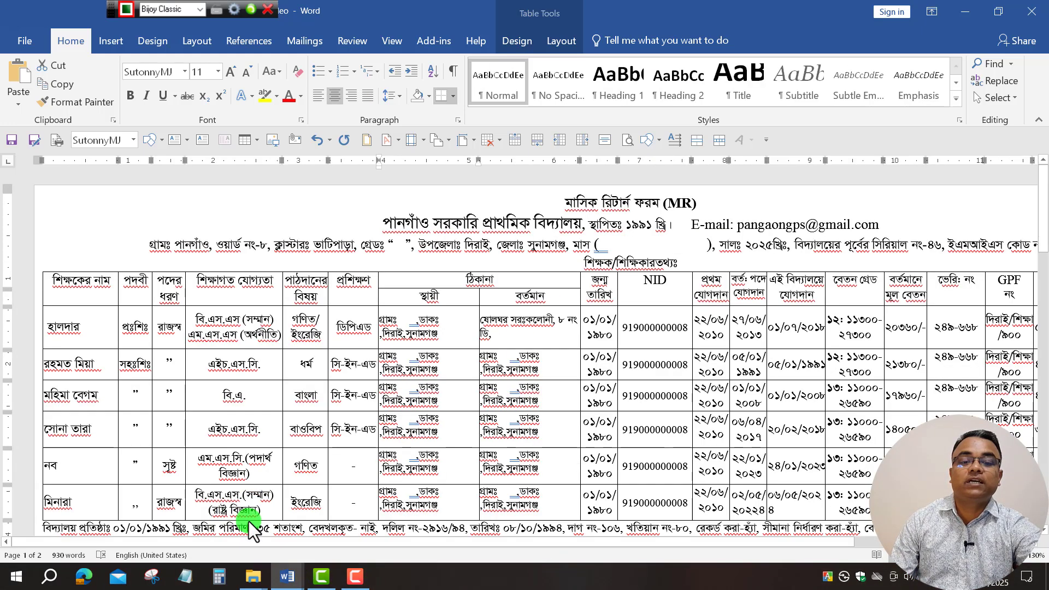
left_click_drag(451, 337, 384, 324)
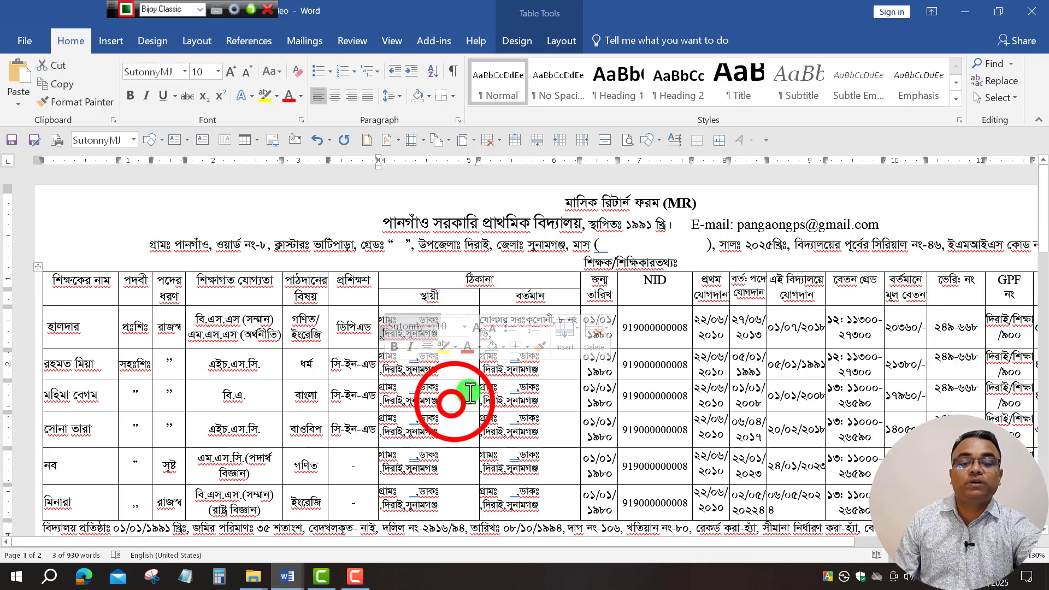
left_click_drag(452, 398, 395, 378)
key("ctrl+c")
left_click(286, 577)
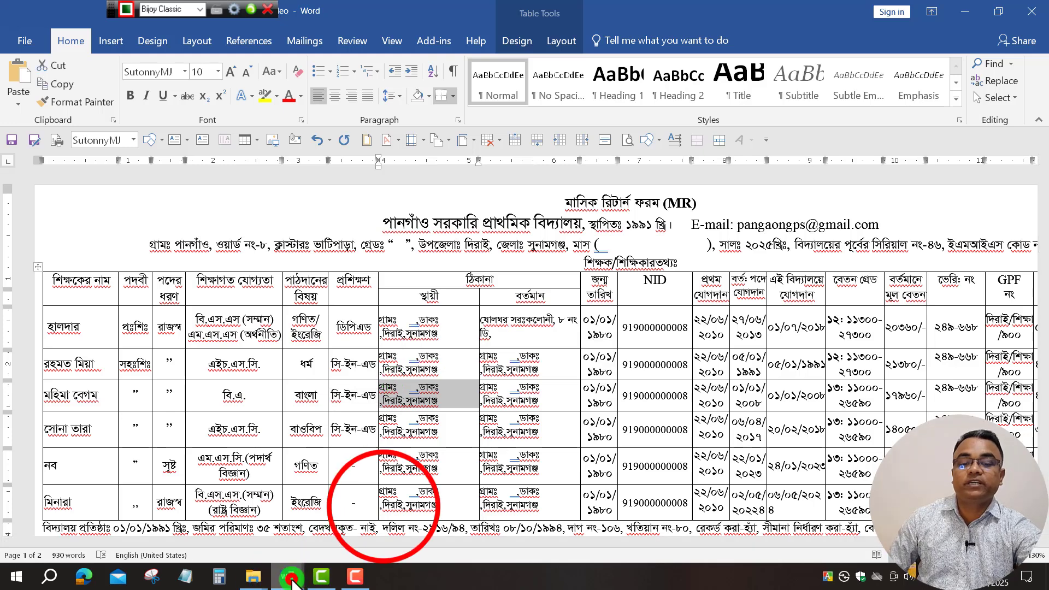
left_click(385, 505)
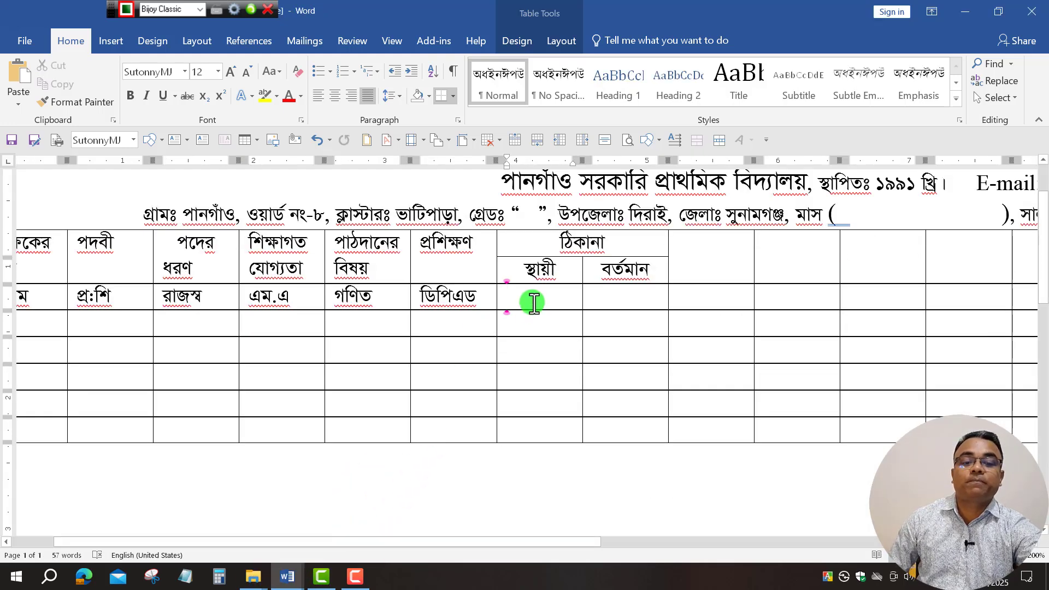
Paste the গ্রামঃ ,ডাকঃ ,দিরাই,সুনামগঞ্জ address into স্থায়ী and বর্তমান, joining the first lines.
key("ctrl+v")
left_click(638, 314)
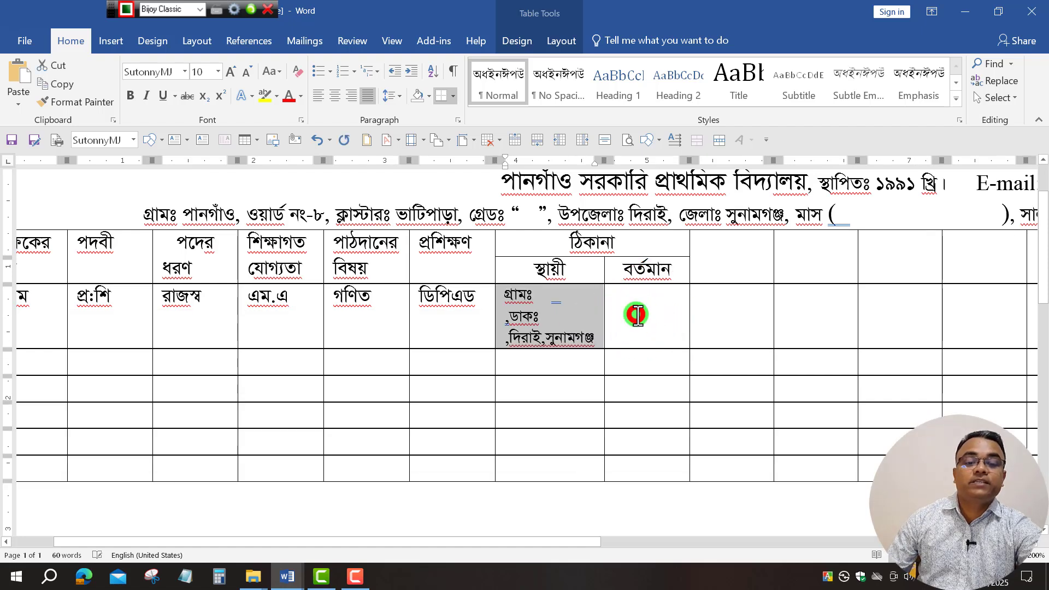
key("ctrl+v")
left_click(538, 295)
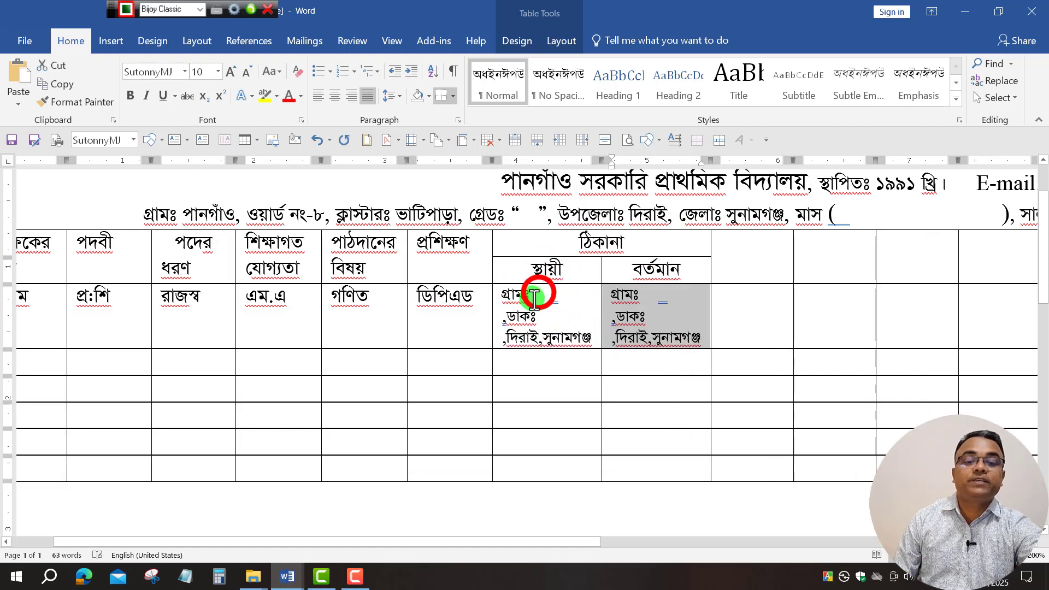
key("Delete")
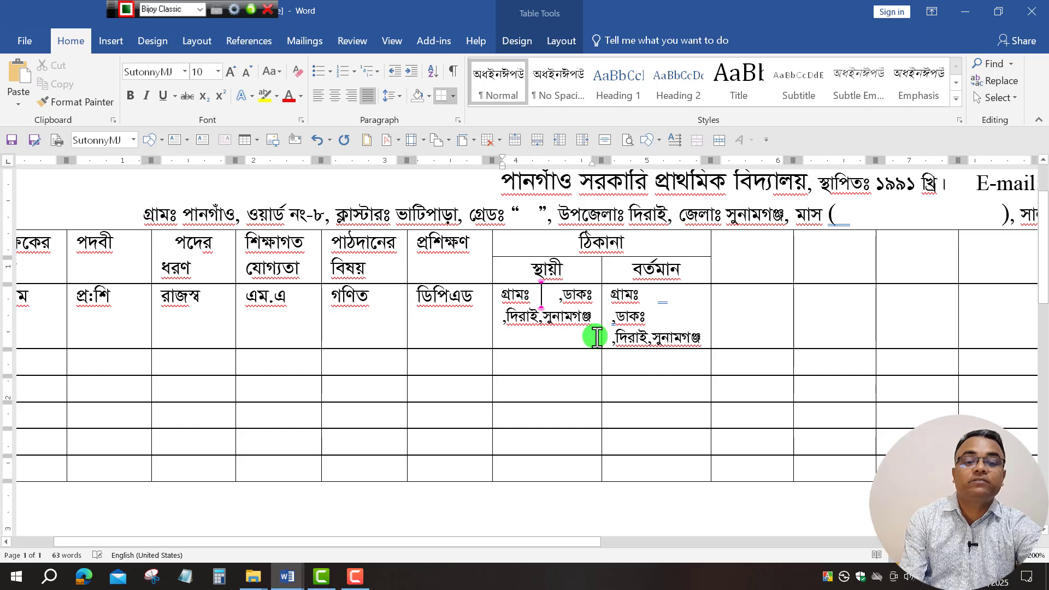
left_click(653, 295)
key("Delete")
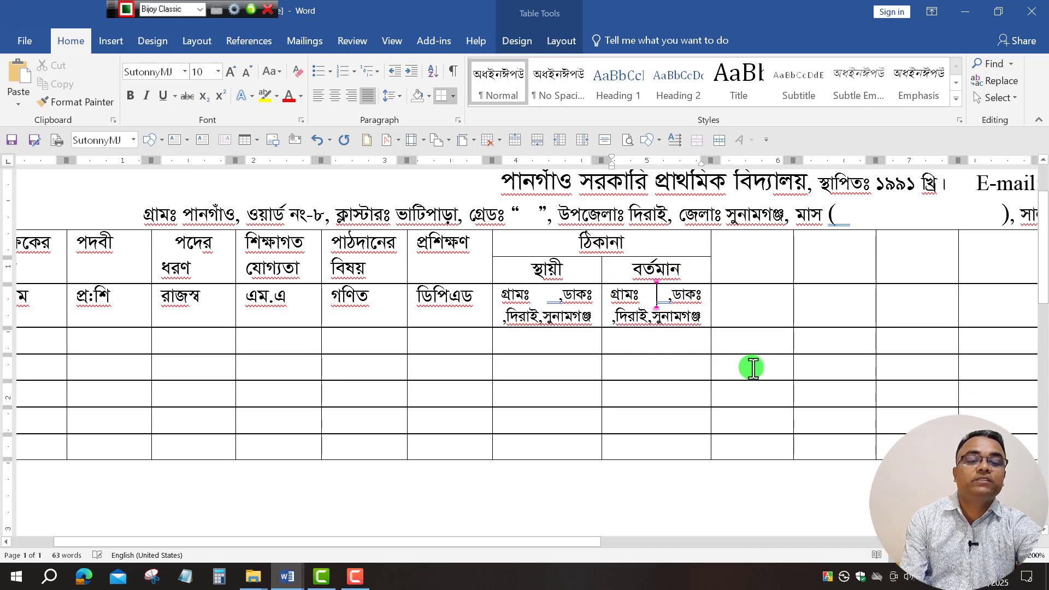
left_click_drag(534, 542, 715, 539)
Copy the header cells জন্ম তারিখ through স্বাক্ষর from MR Janu-Feb 2025 into the new table.
mouse_move(288, 575)
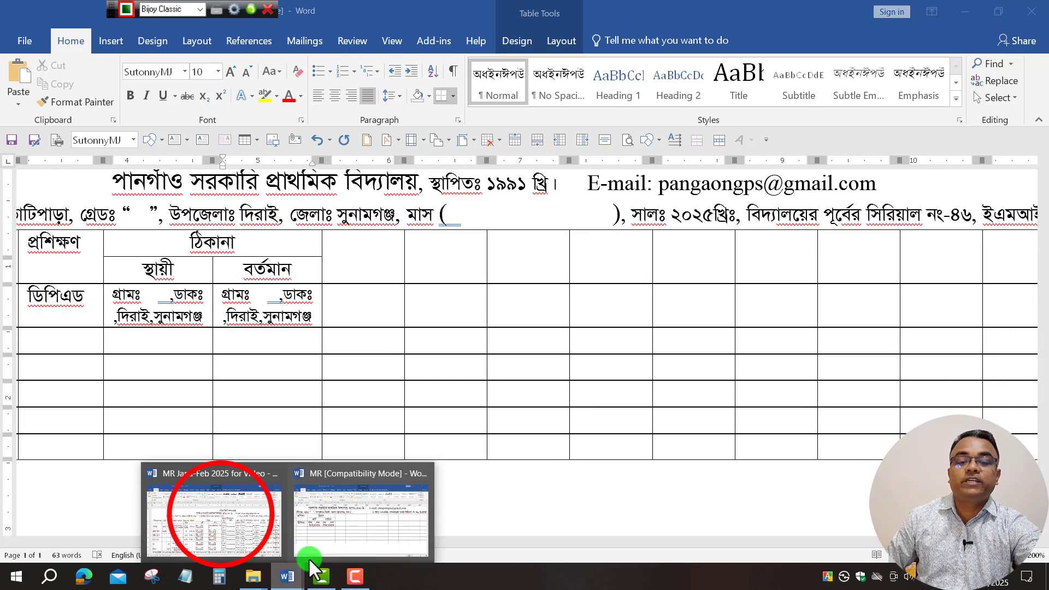
left_click(221, 515)
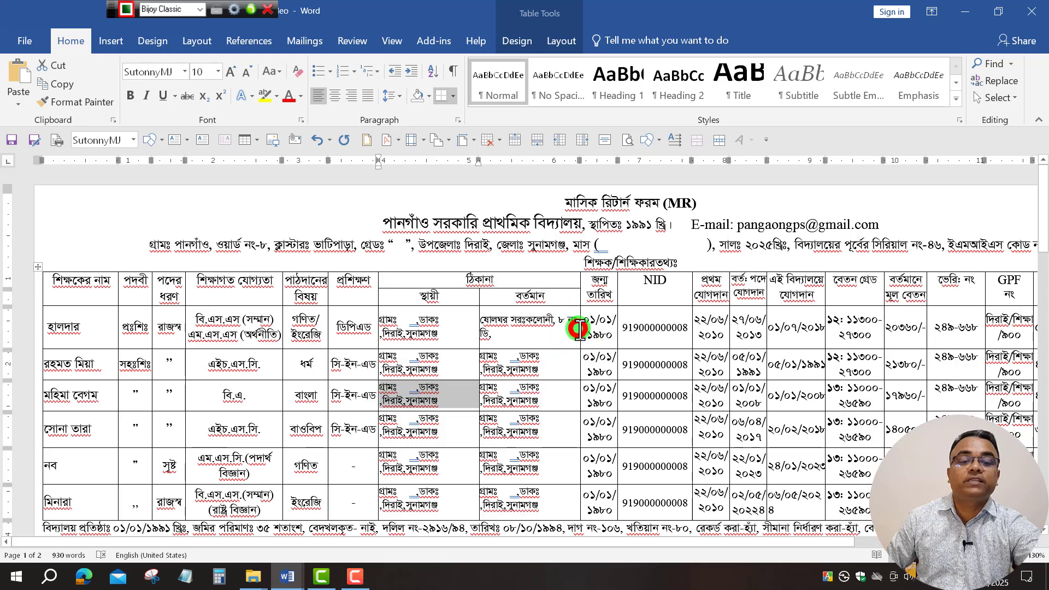
left_click_drag(448, 546, 619, 548)
left_click(728, 345)
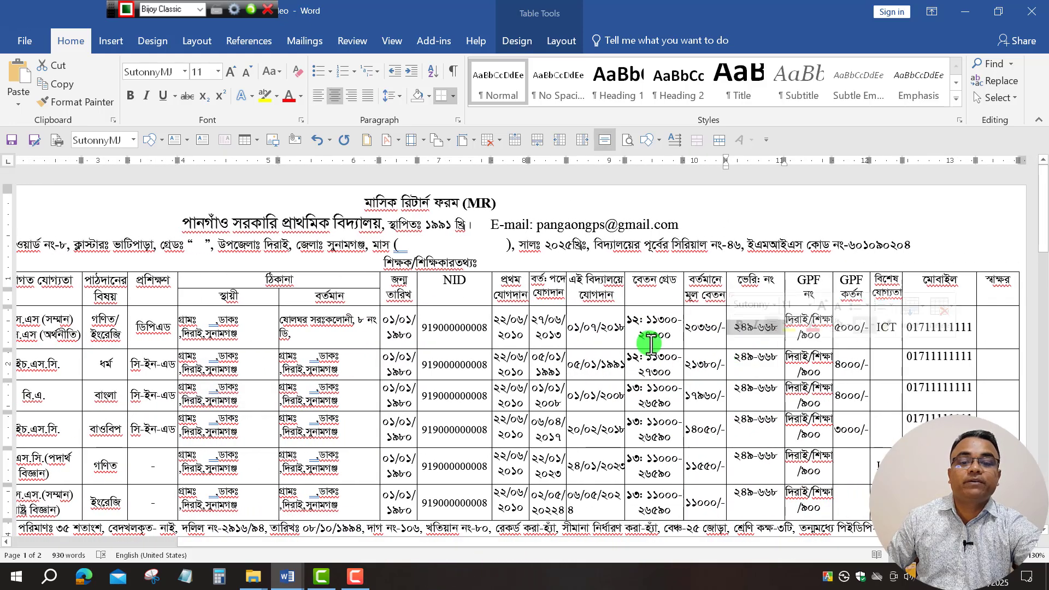
left_click_drag(407, 287, 1003, 292)
right_click(1003, 294)
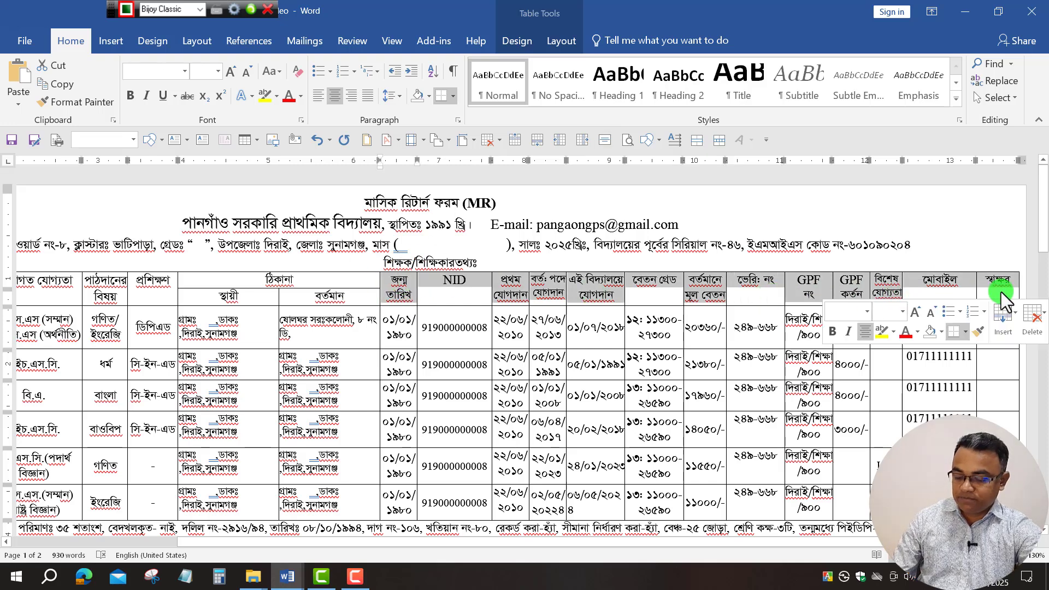
key("Escape")
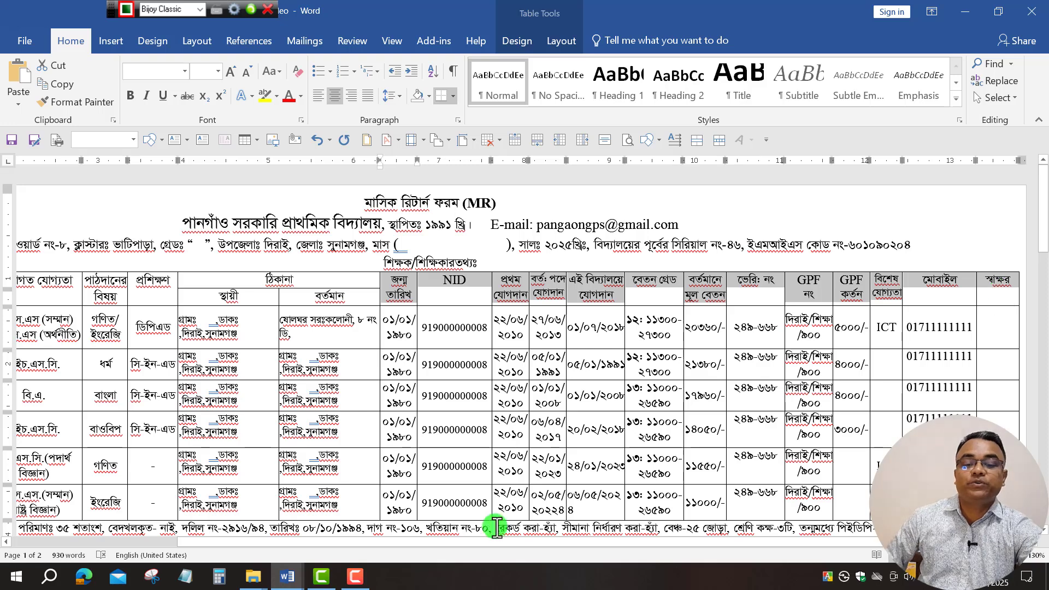
left_click(287, 577)
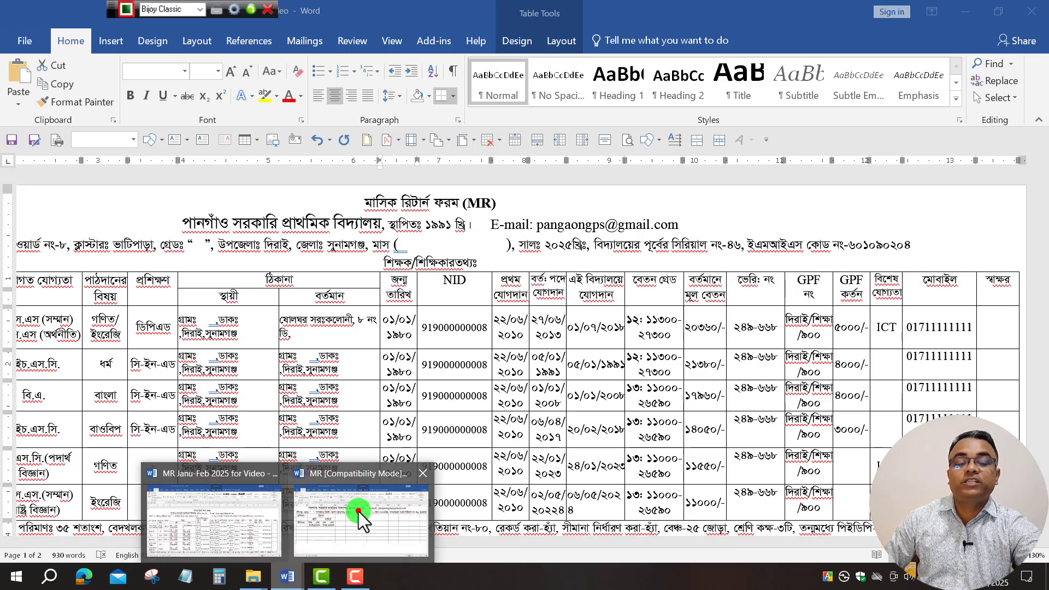
left_click(359, 511)
left_click(346, 251)
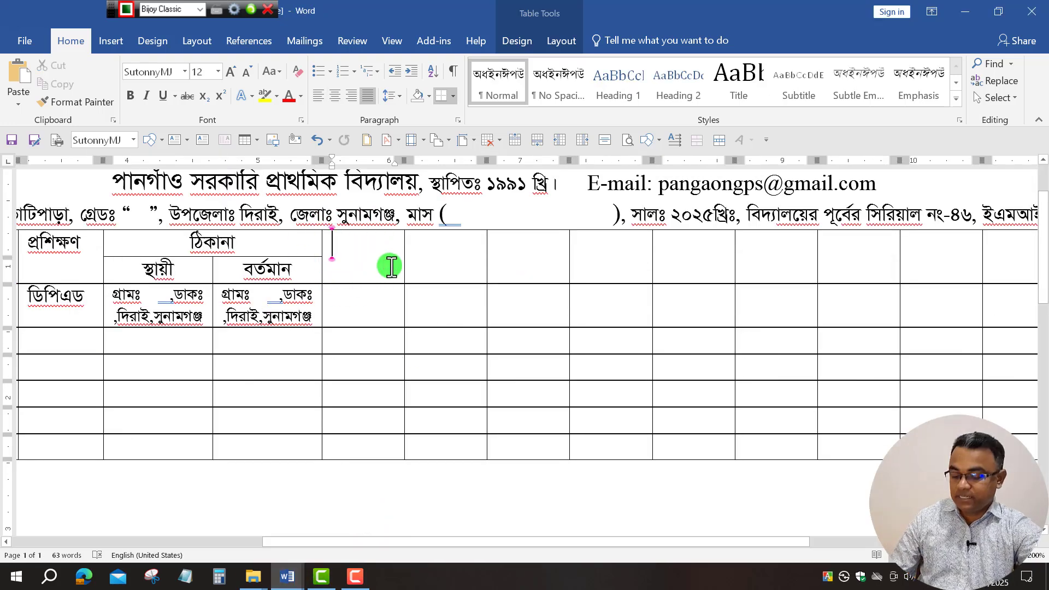
type("জন্ম তারিখ\tNID\tপ্রথম যোগদান\tবর্তঃ পদে যোগদান\tএই বিদ্যালয়ে যোগদান\tবেতন গ্রেড\tবর্তমানে মূল বেতন\tভেরিঃ নং\tGPF নং")
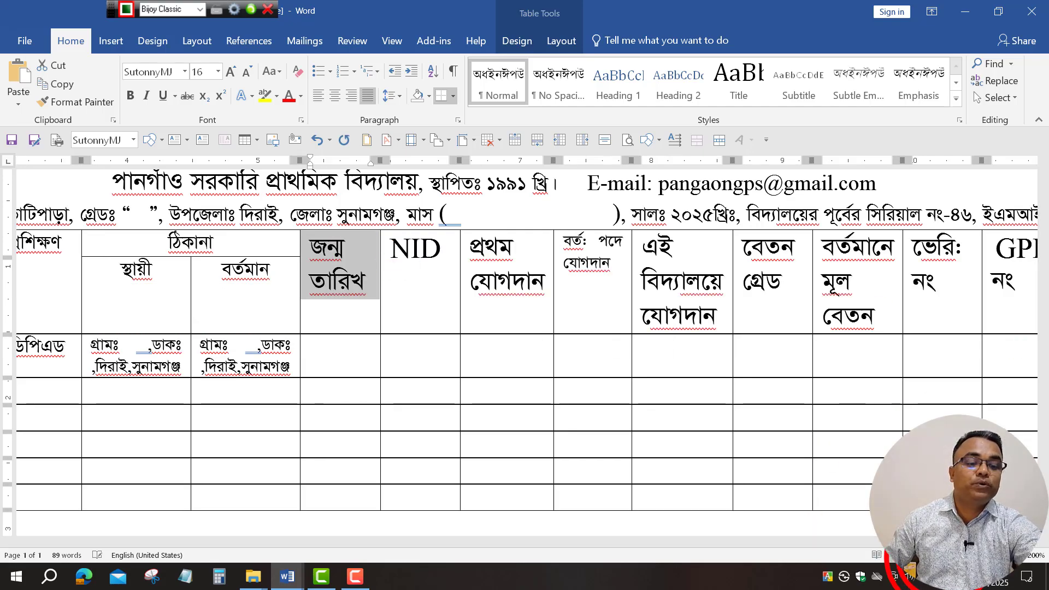
Zoom out to fit the whole table and set all table text to size 11.
left_click(945, 555)
left_click(945, 555)
left_click(945, 555)
left_click(946, 555)
left_click(946, 555)
left_click(946, 555)
left_click(945, 555)
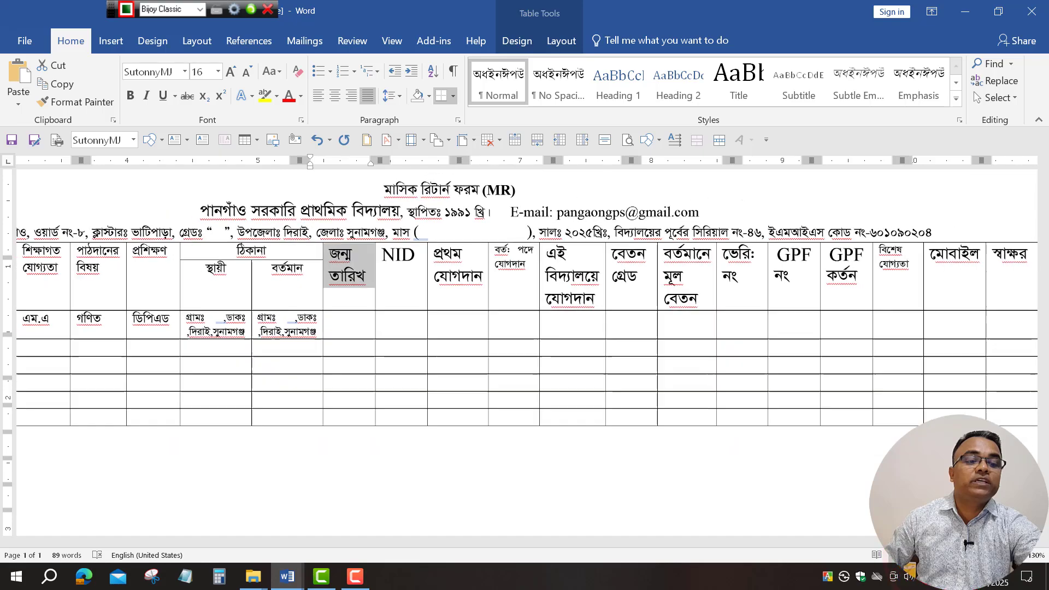
left_click(945, 555)
left_click(945, 555)
left_click_drag(995, 274, 532, 284)
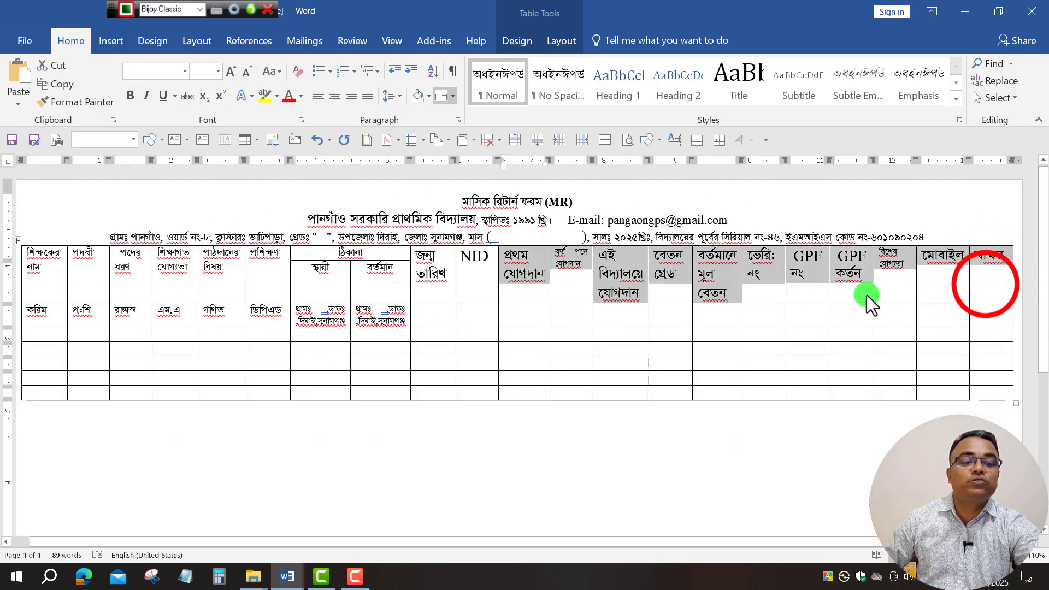
left_click(986, 284)
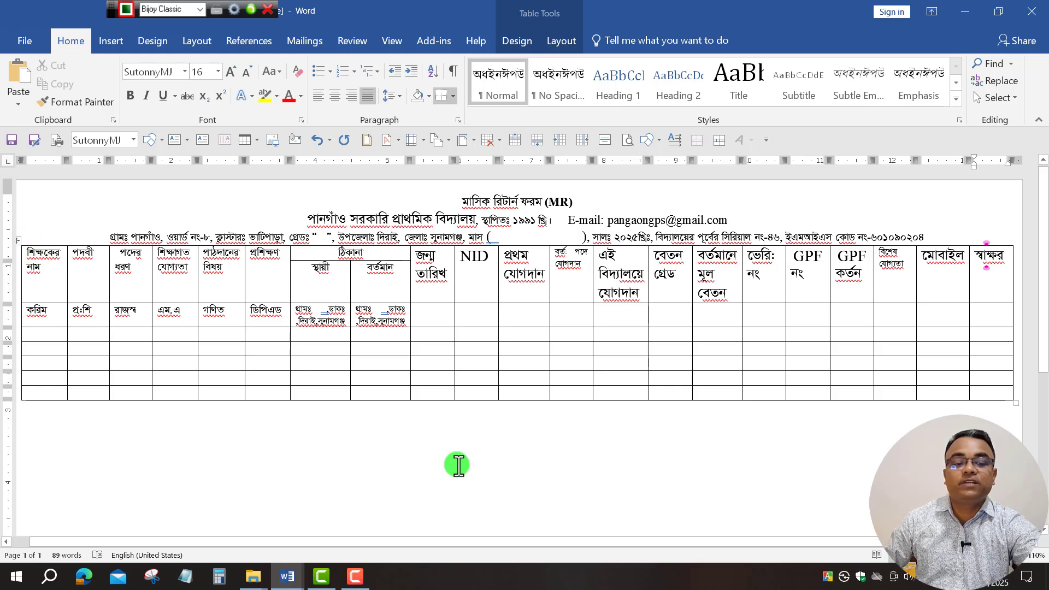
left_click_drag(848, 544, 378, 547)
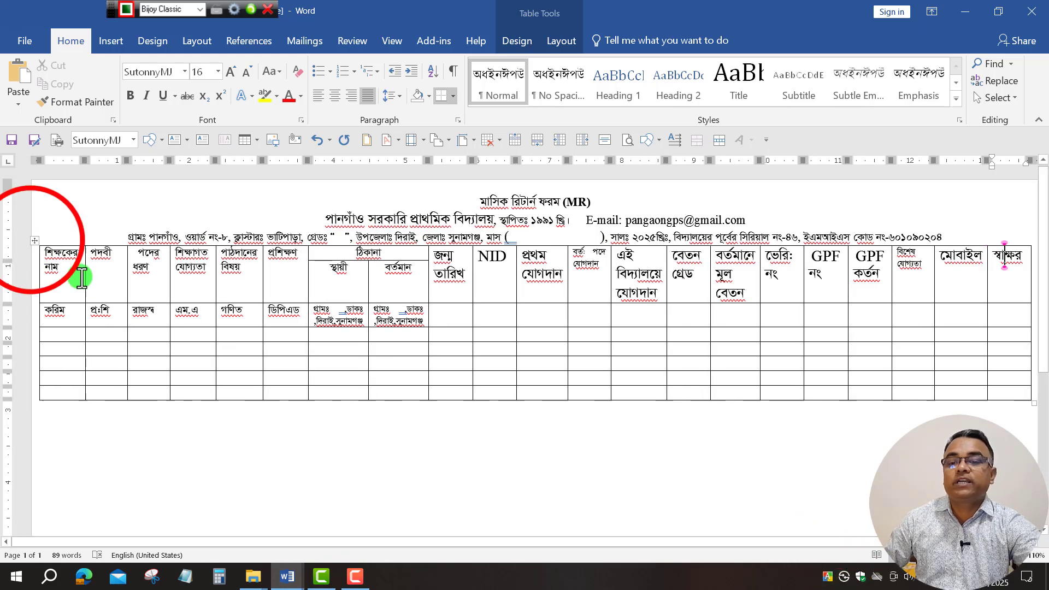
left_click(31, 240)
left_click(212, 75)
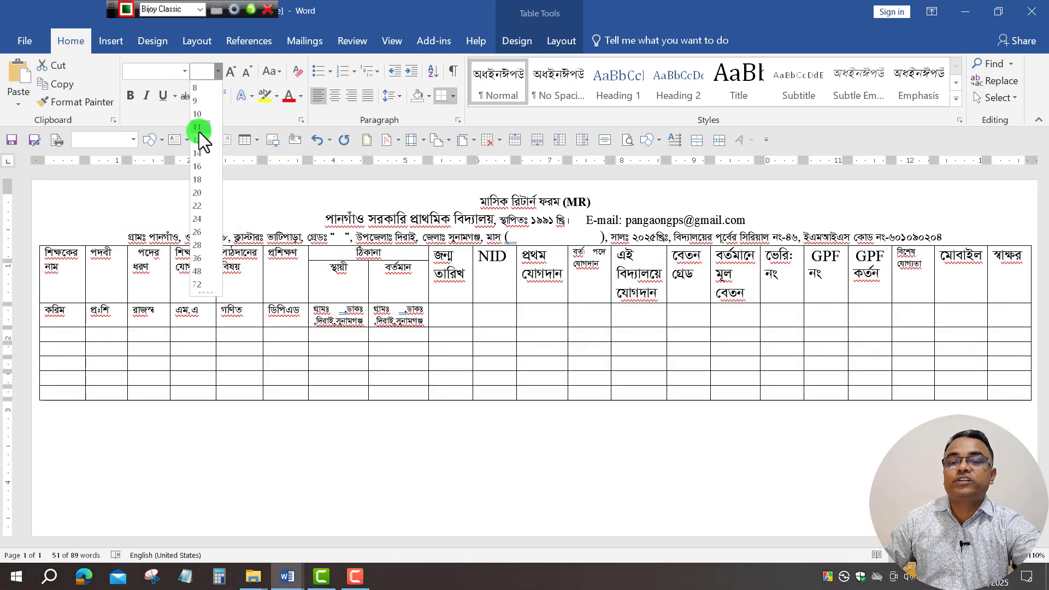
left_click(199, 131)
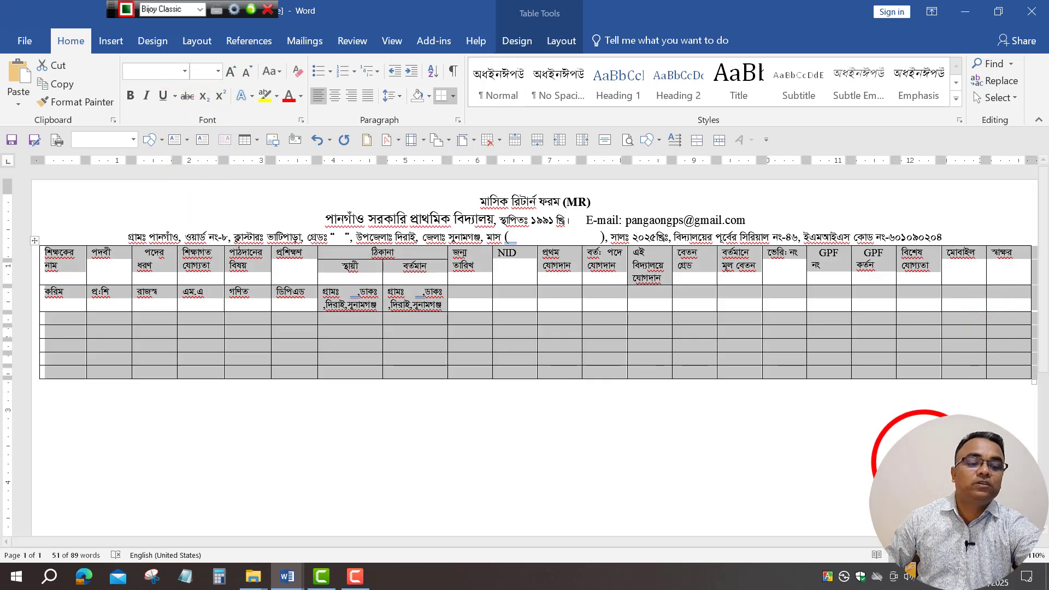
left_click(45, 409)
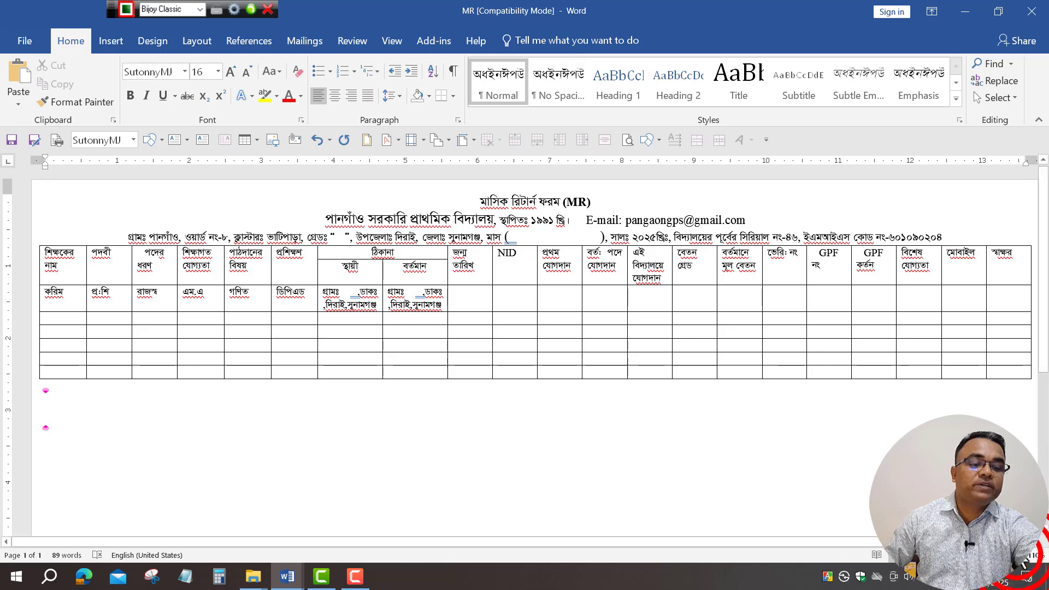
Enter birth date 01/01/1980, the NID number, and 12/12/2010 for both joining dates.
scroll(46, 402, "up", 4, "ctrl")
left_click_drag(459, 540, 621, 541)
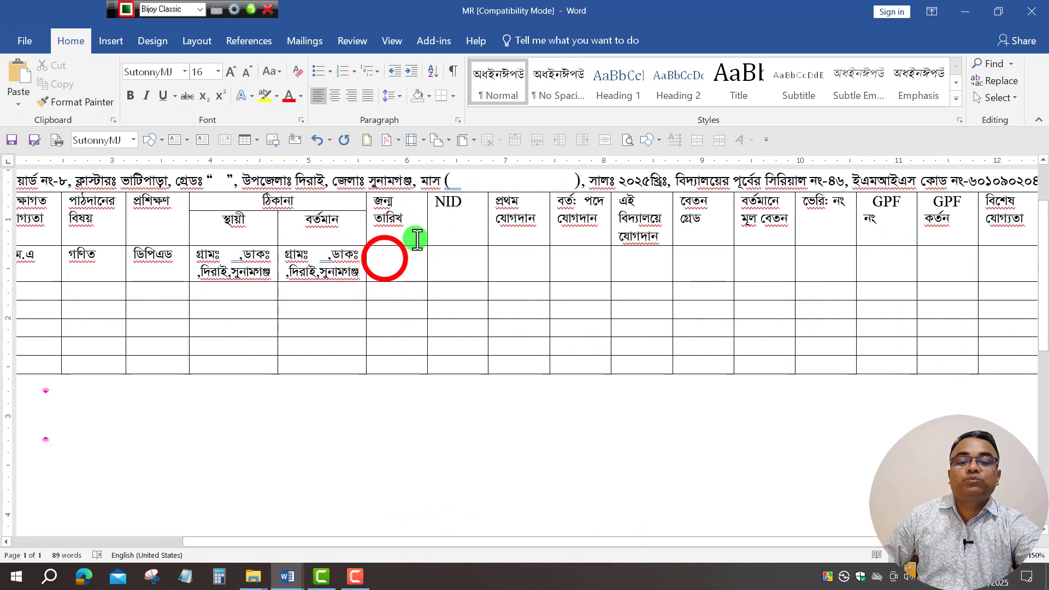
left_click(381, 258)
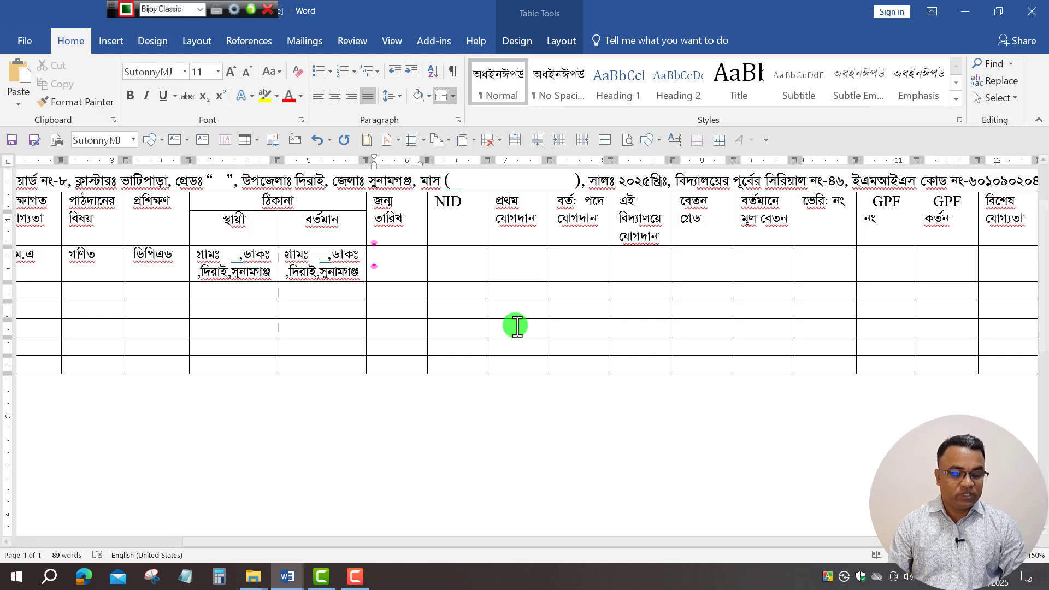
type("01")
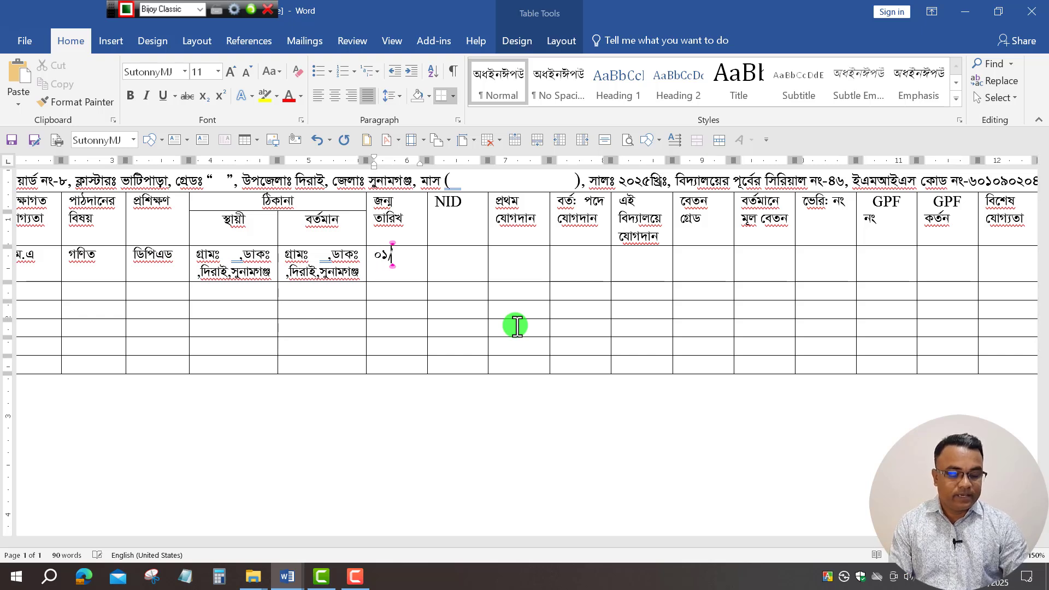
type("/01/1")
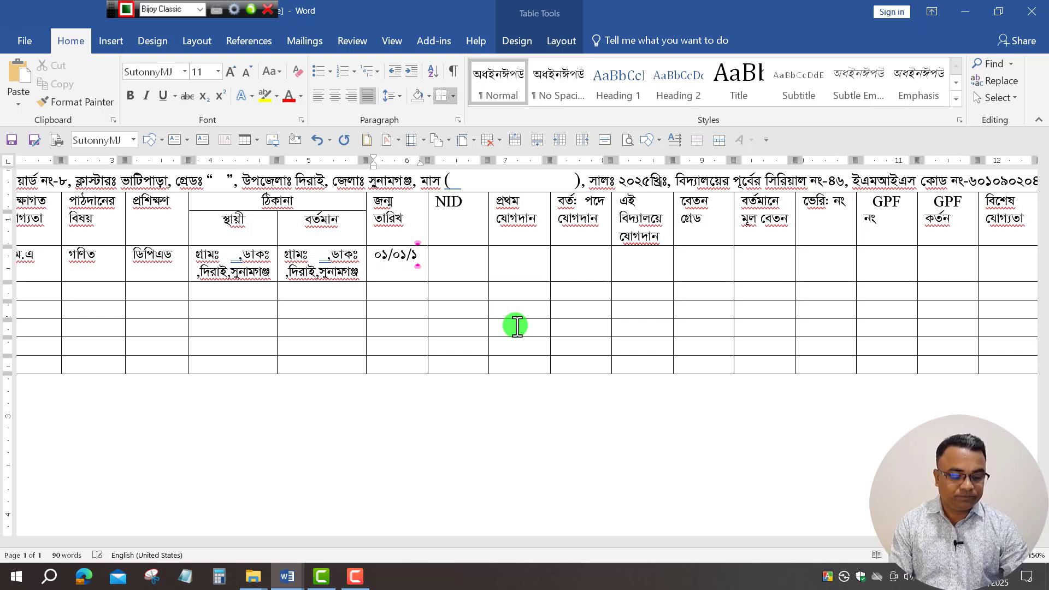
type("980")
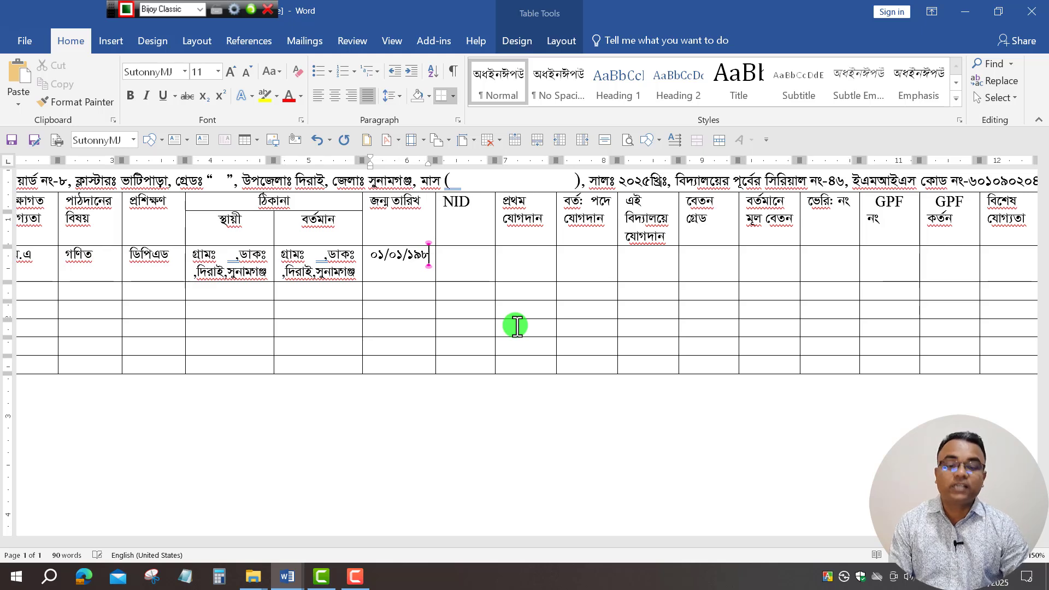
left_click(481, 265)
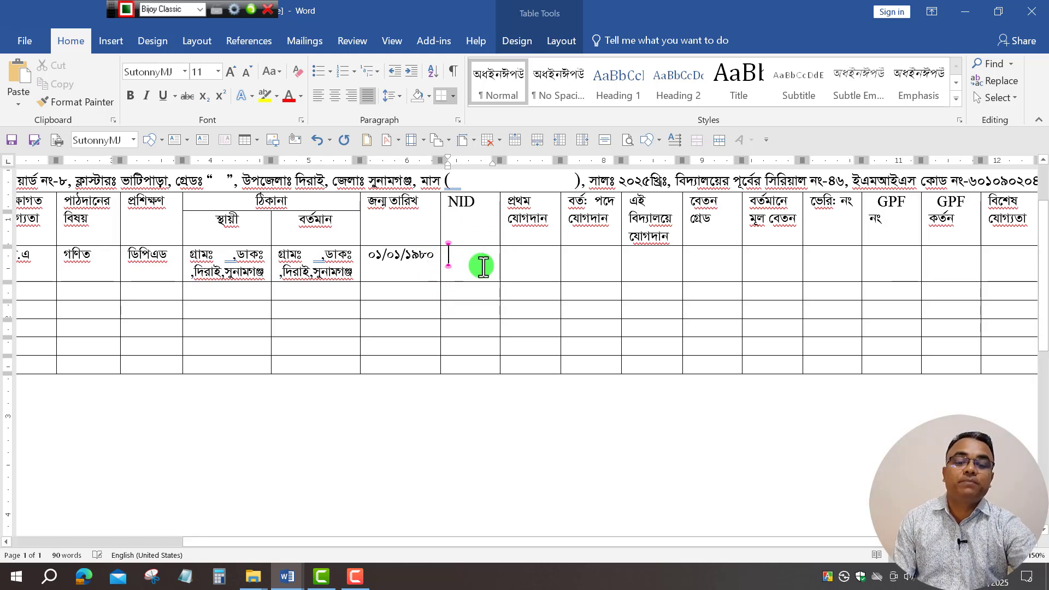
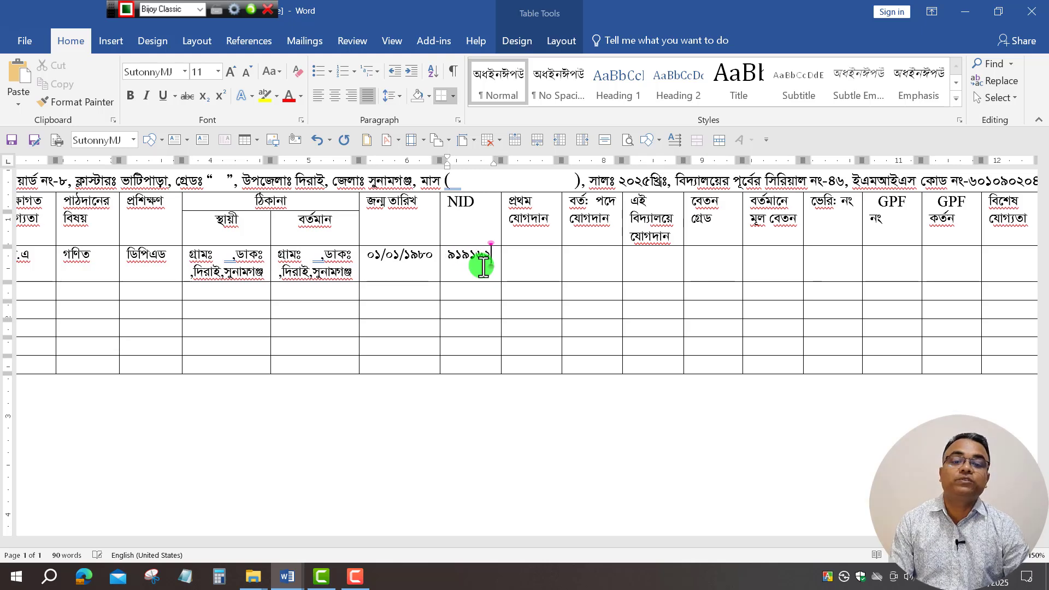
left_click(538, 261)
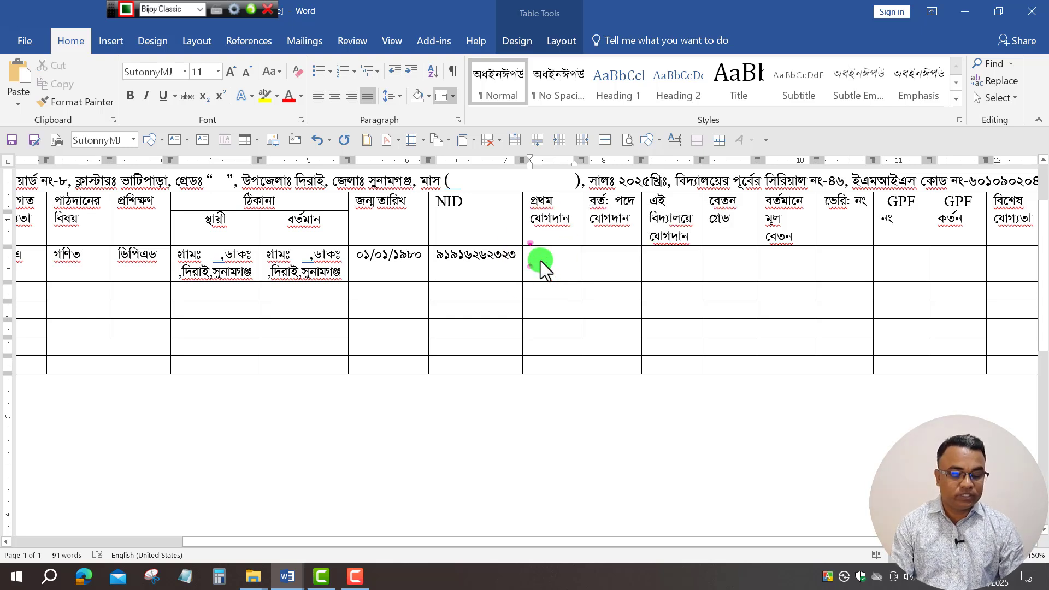
type("12/")
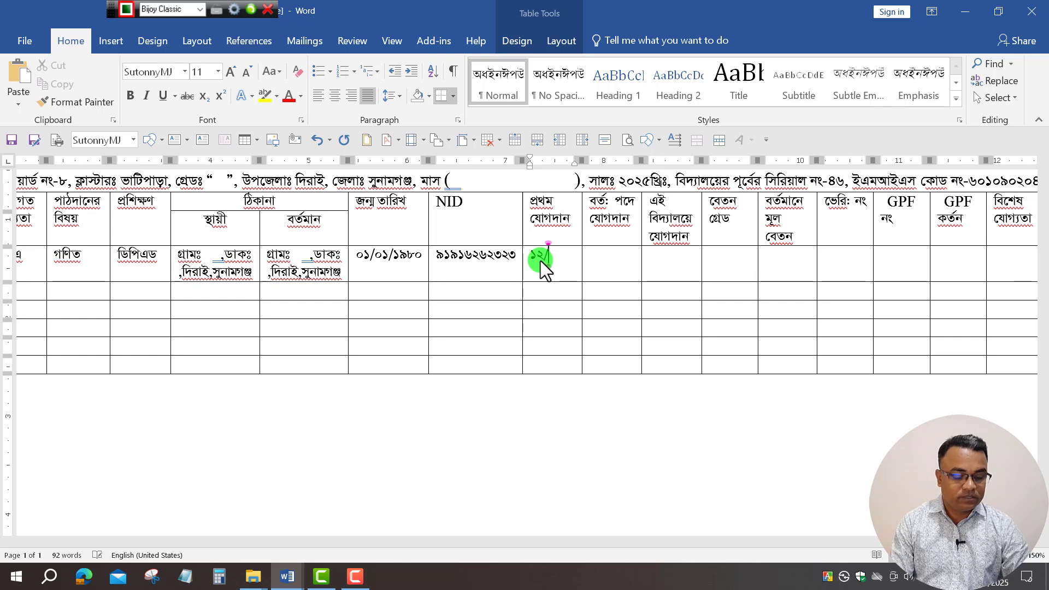
type("12/")
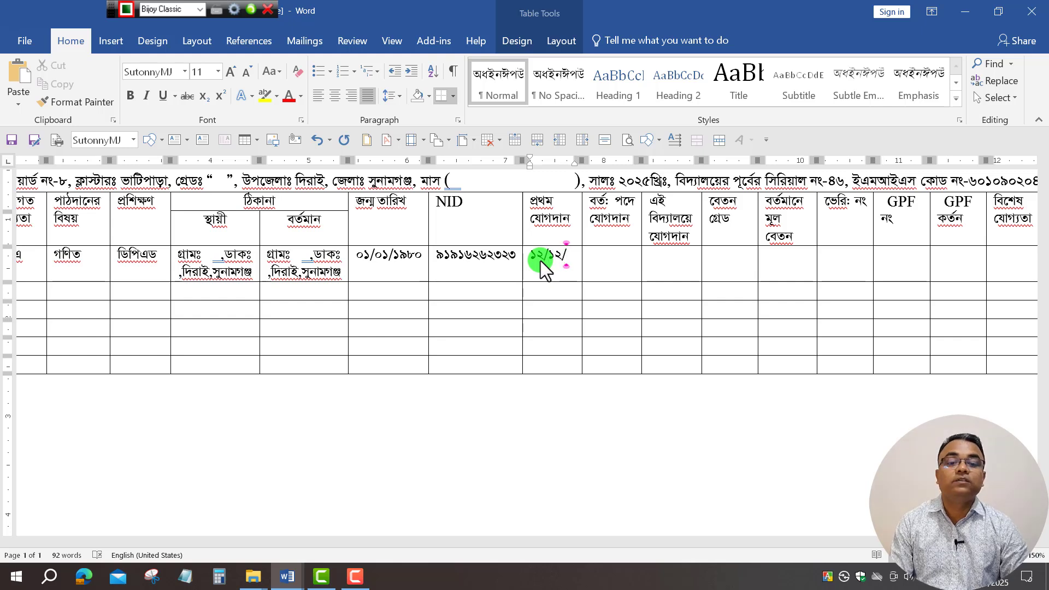
type("20")
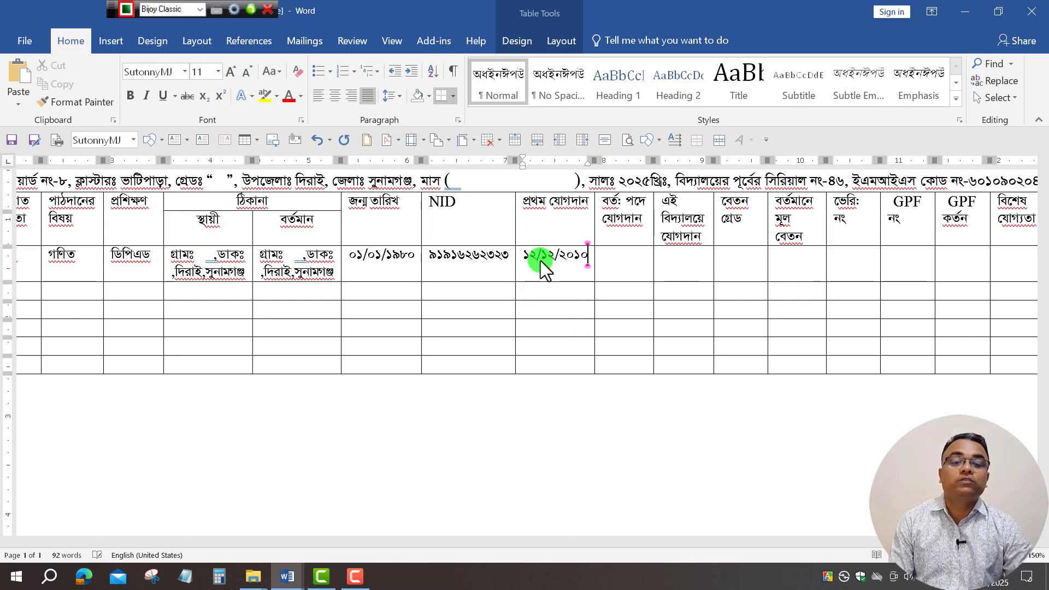
type("10")
left_click(624, 259)
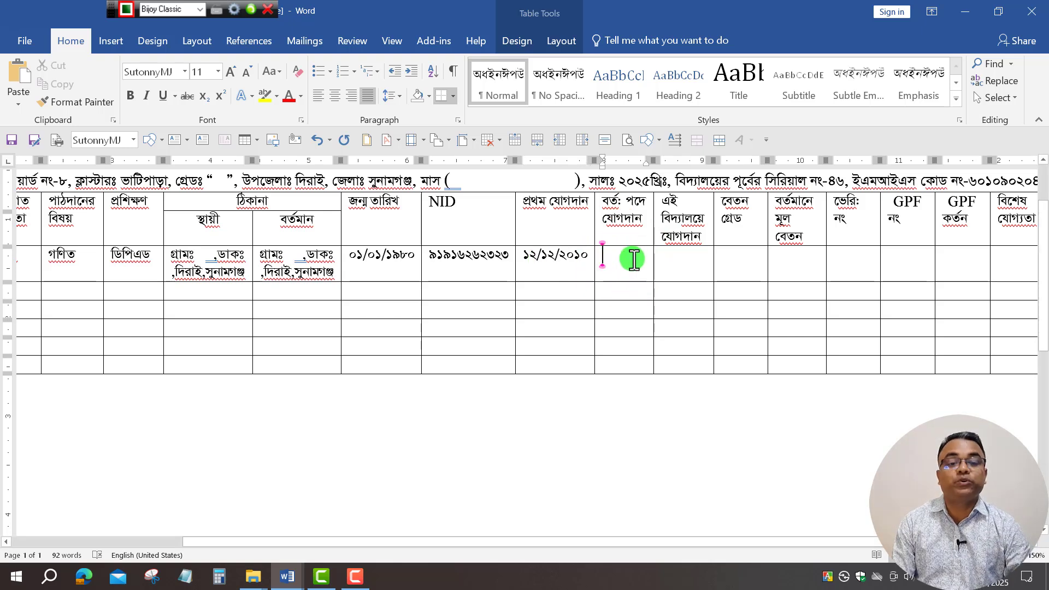
type("12/")
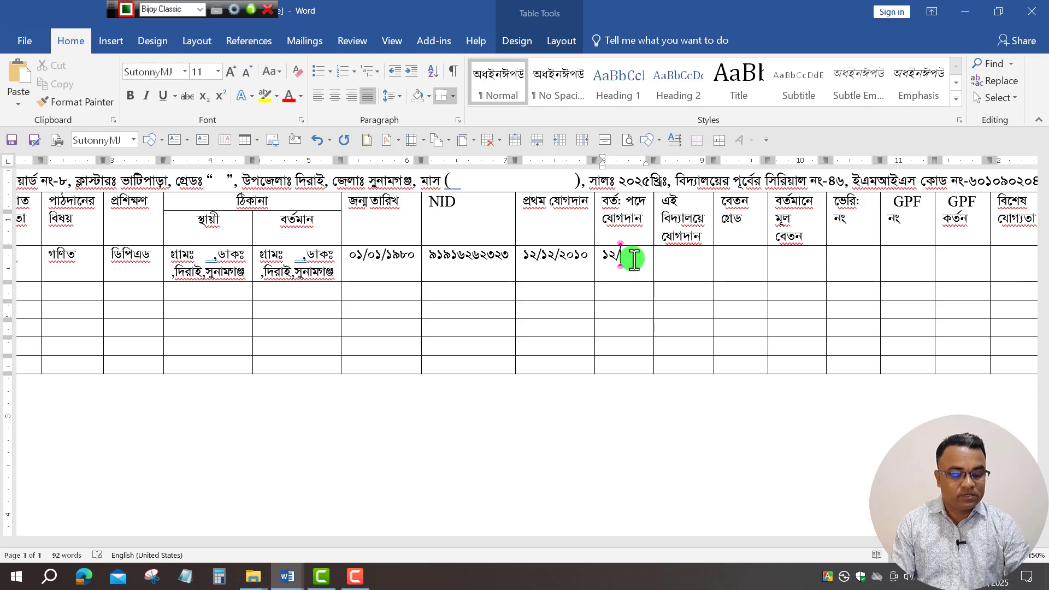
type("12/20")
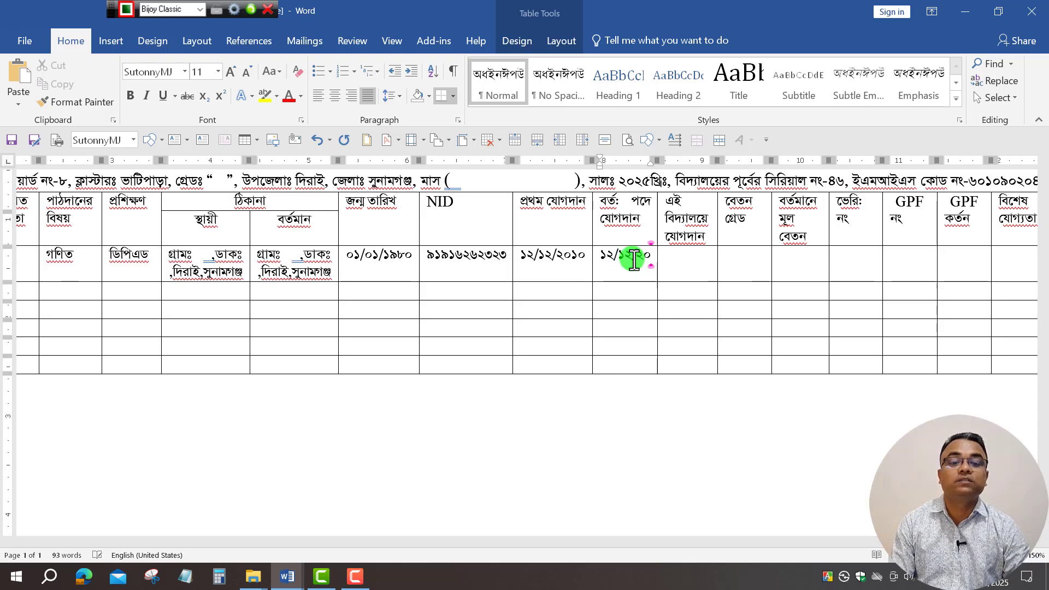
type("10")
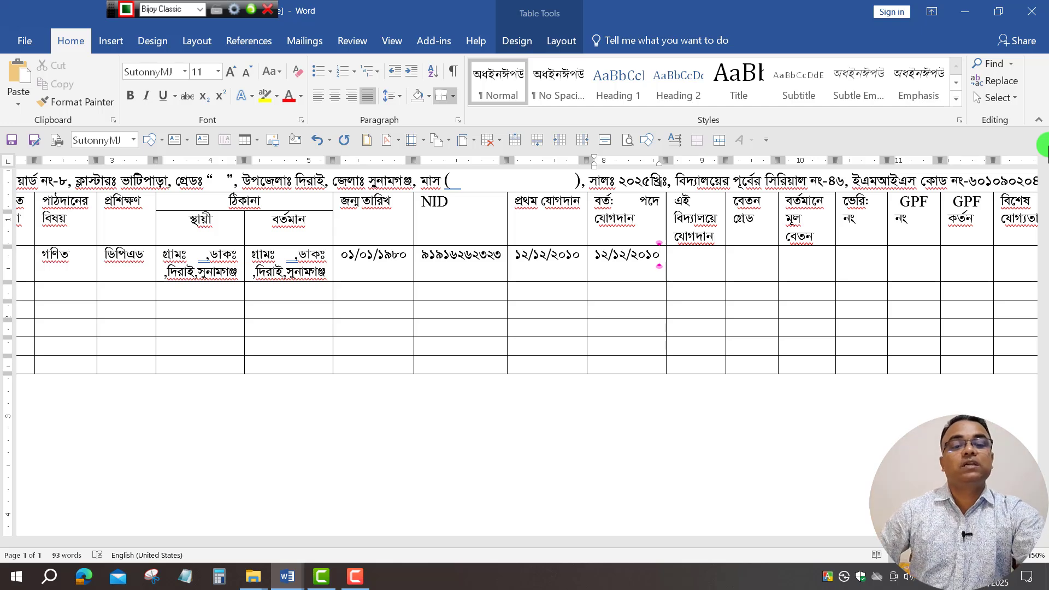
scroll(1044, 145, "right", 3)
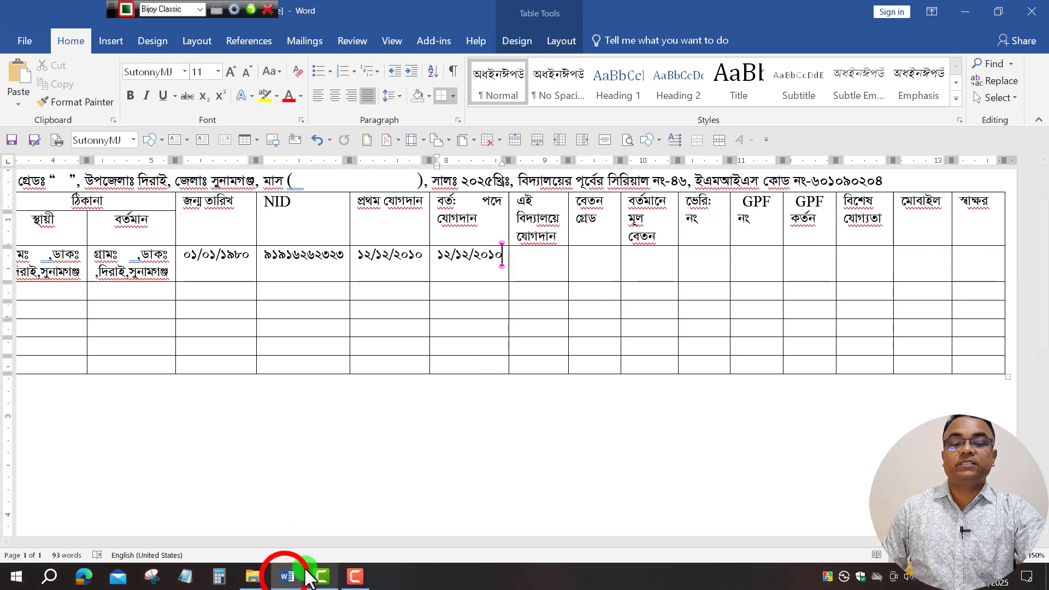
In MR Janu-Feb 2025 for Video, select the first teacher's cells from school joining date to mobile.
left_click(288, 577)
left_click(234, 525)
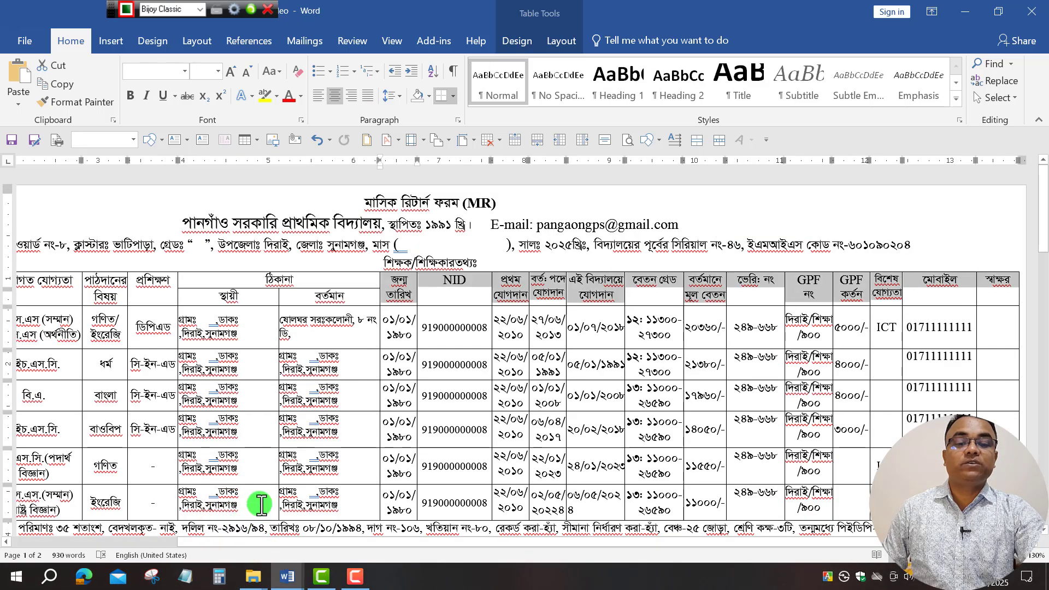
left_click(546, 344)
left_click(556, 341)
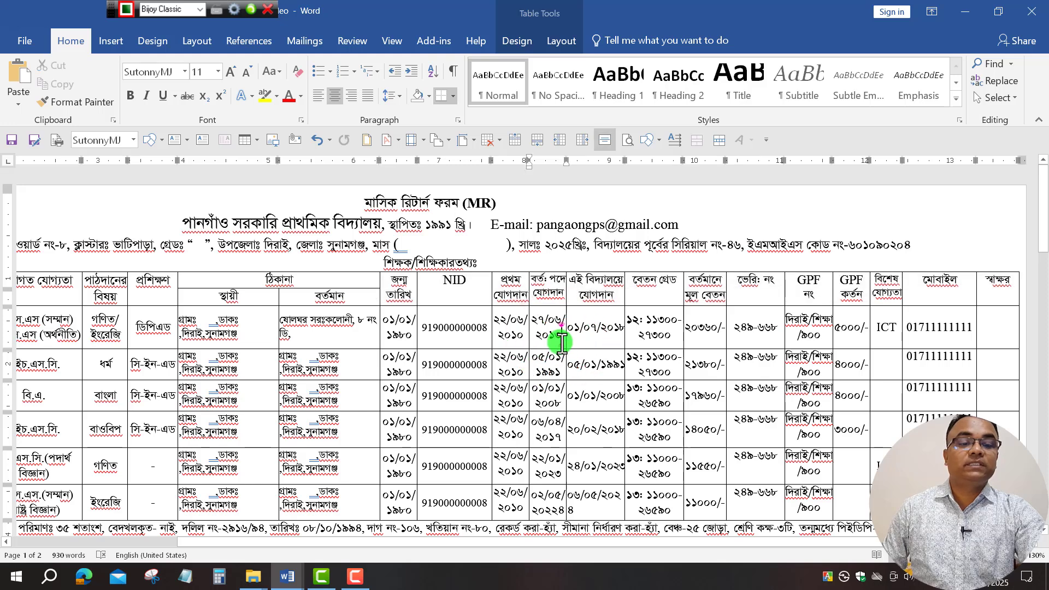
left_click_drag(663, 328, 962, 330)
key("ctrl+c")
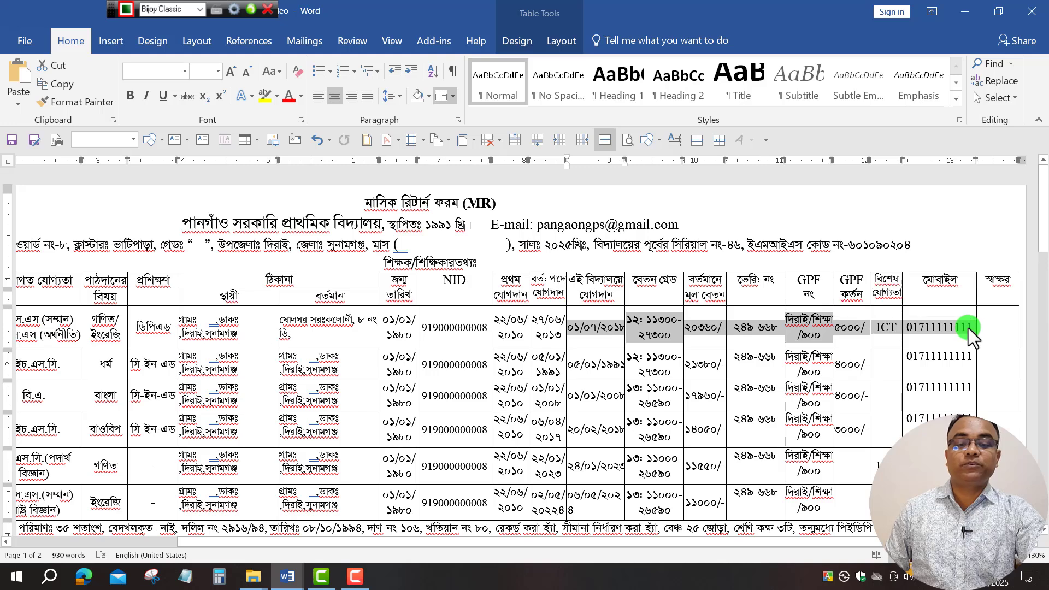
Paste the teacher's values from 01/07/2018 to the mobile number into the new row and size them 11.
left_click(294, 577)
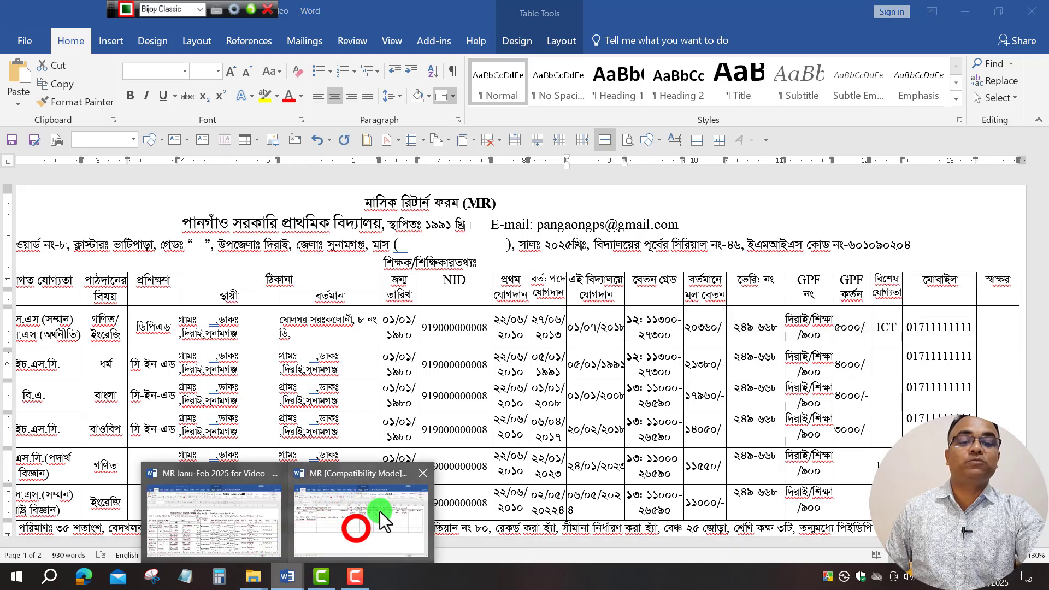
left_click(362, 529)
left_click(528, 257)
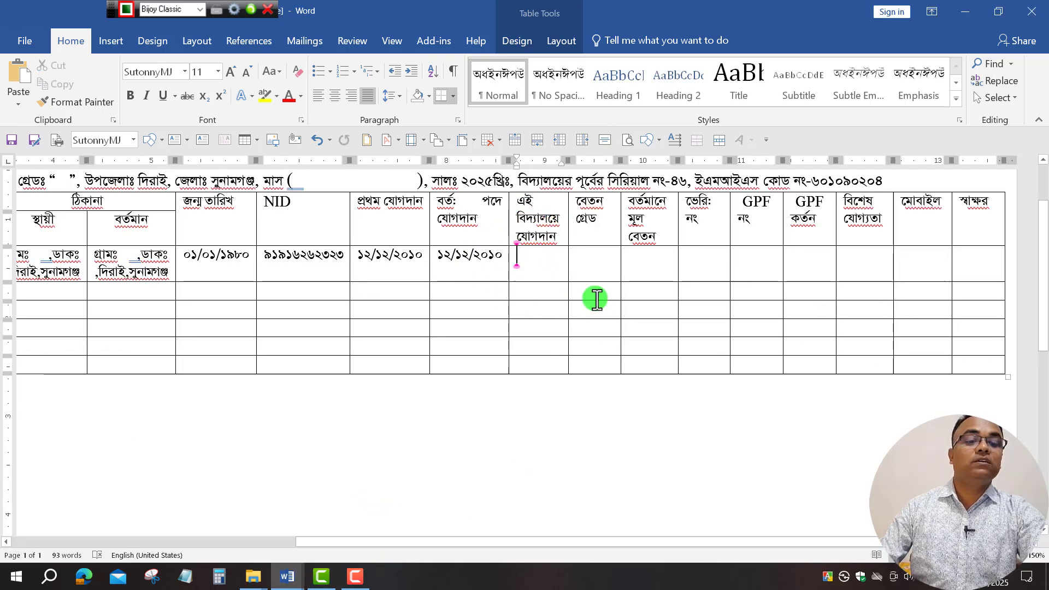
key("ctrl+v")
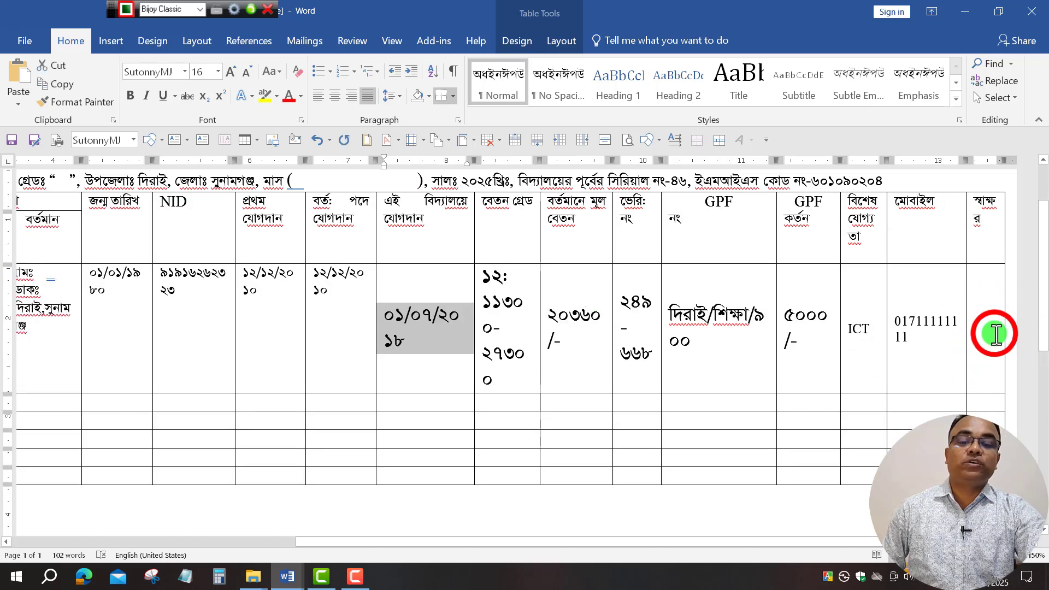
left_click_drag(986, 333, 471, 328)
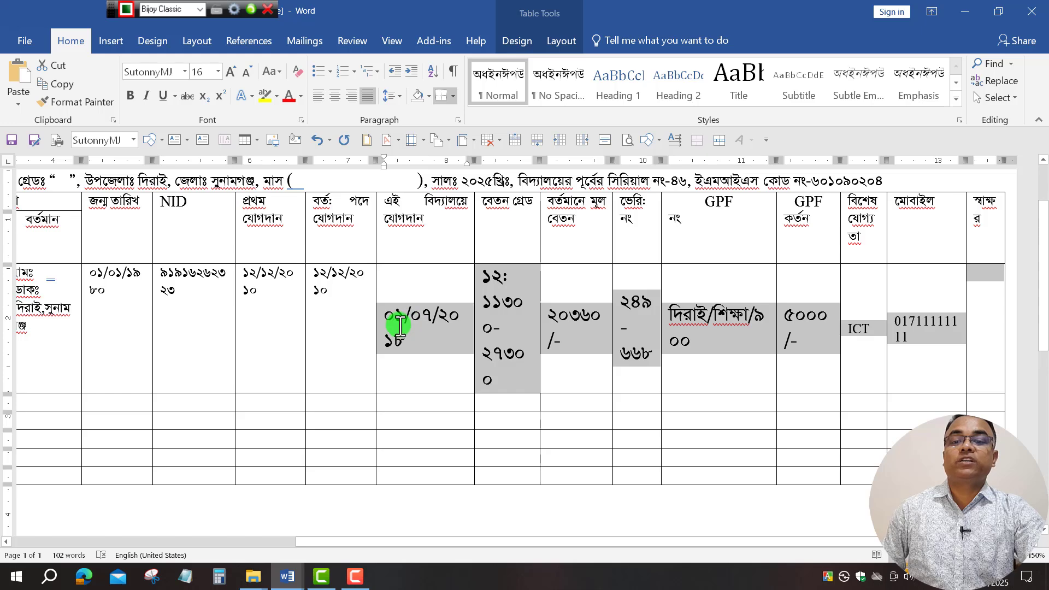
left_click(218, 70)
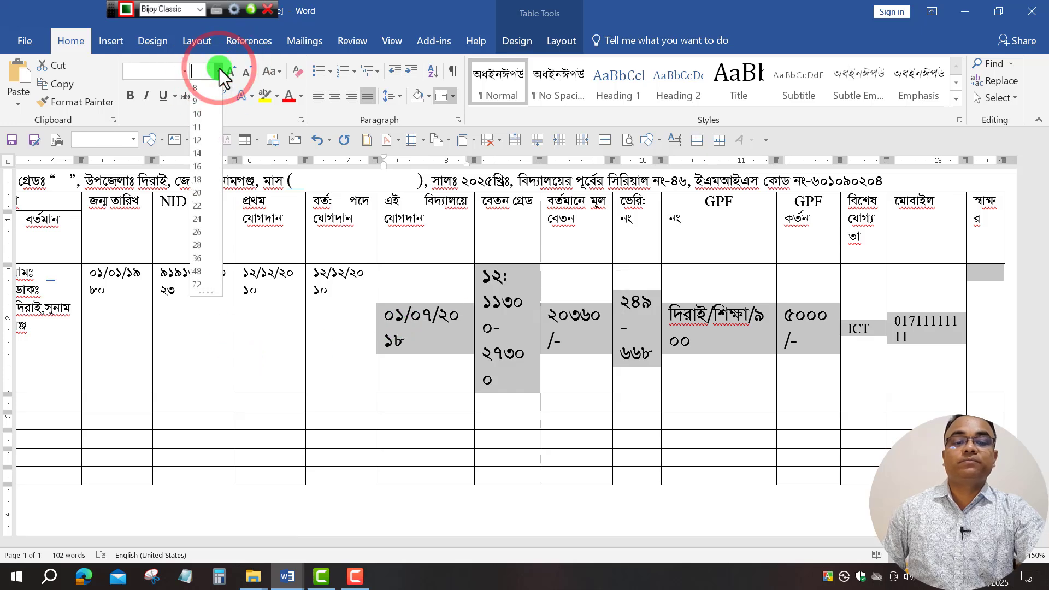
left_click(198, 127)
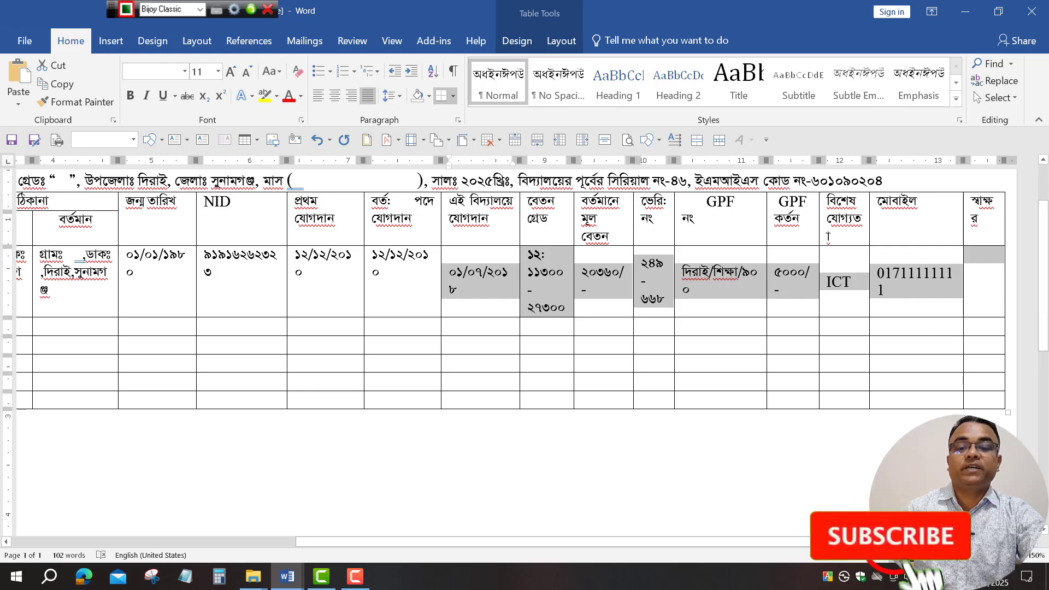
left_click_drag(760, 541, 320, 522)
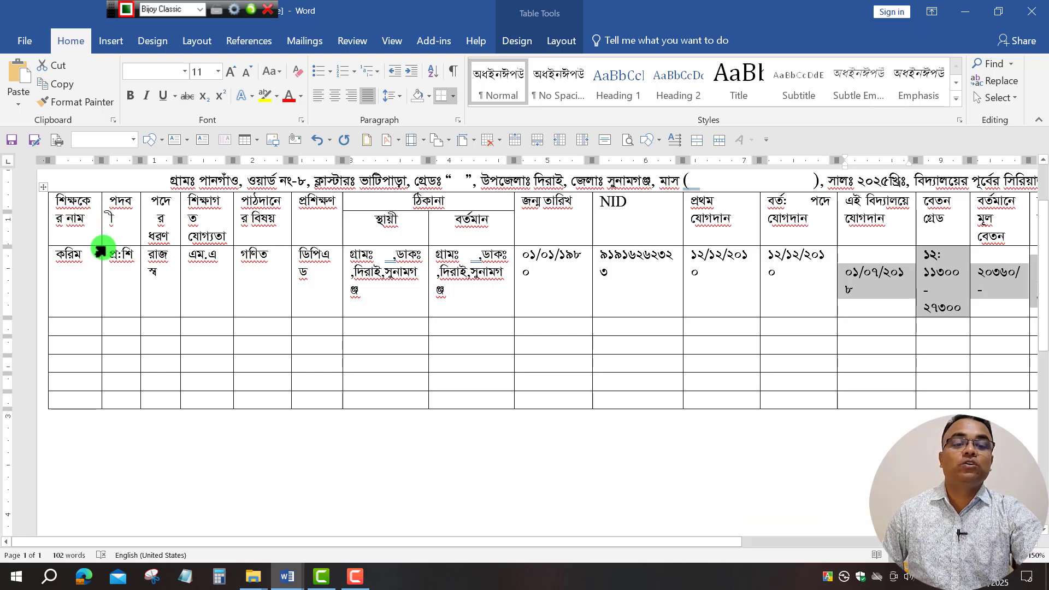
Shift the teacher table's left edge slightly to the left.
left_click(679, 217)
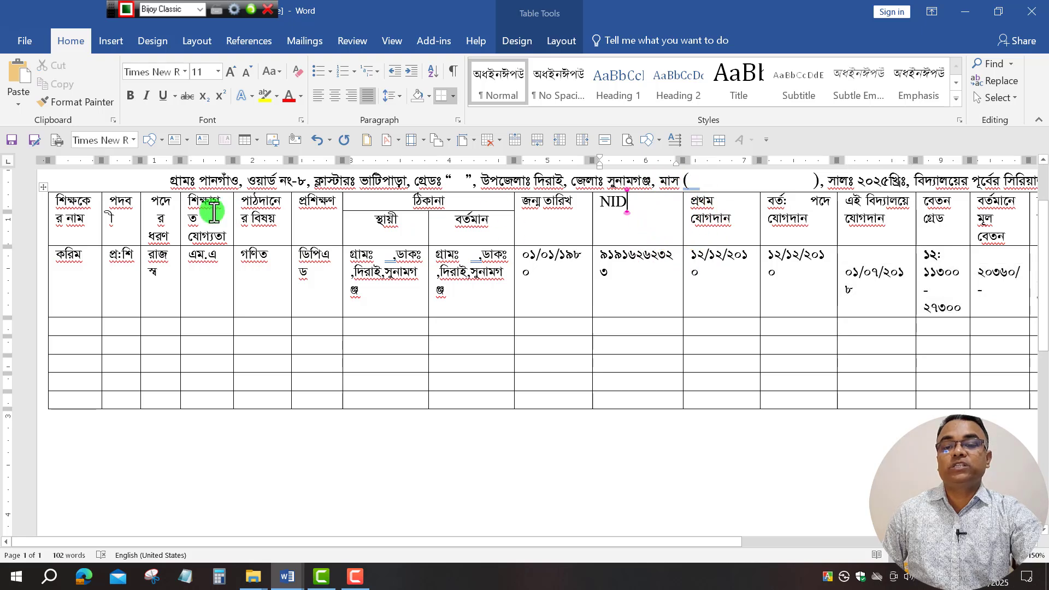
left_click(47, 215)
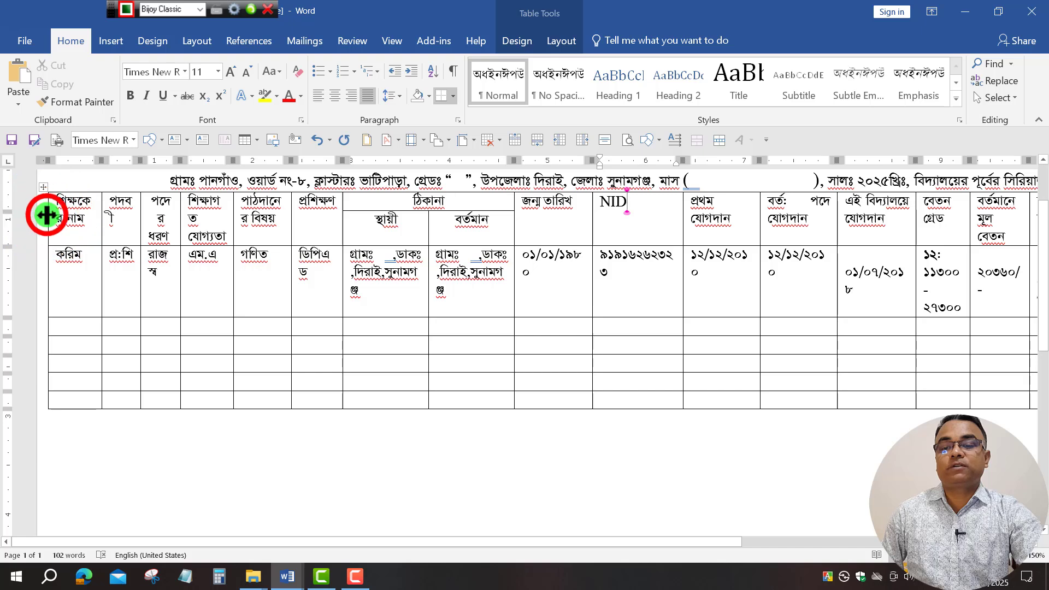
mouse_move(47, 214)
left_mouse_down()
mouse_move(52, 191)
mouse_move(52, 206)
mouse_move(187, 227)
mouse_move(644, 211)
mouse_move(705, 218)
mouse_move(567, 221)
left_mouse_up()
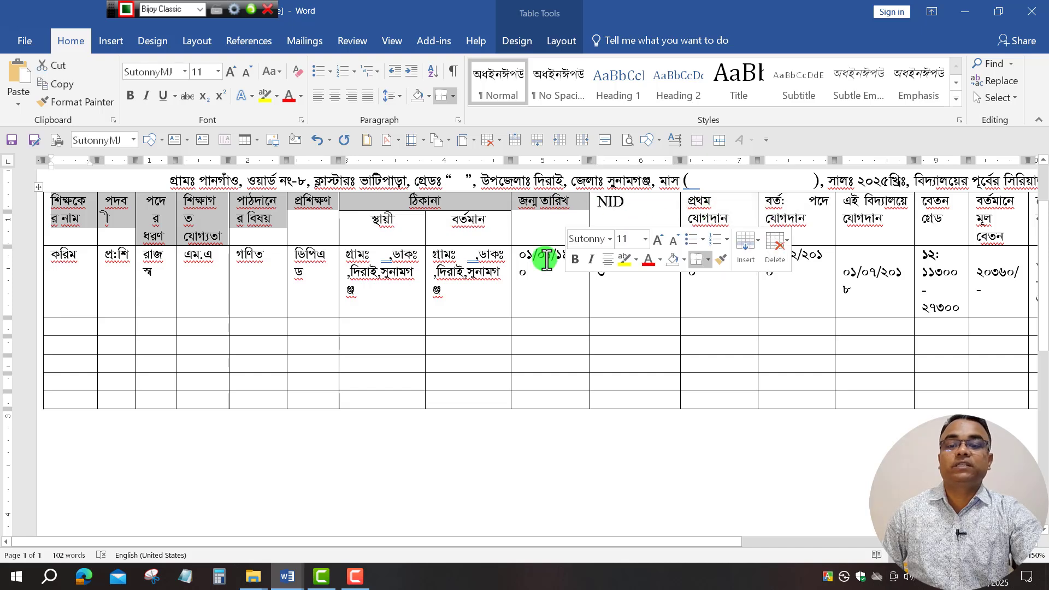
Shrink the header row text from 11 to 10 pt.
left_click(244, 75)
left_click(483, 227)
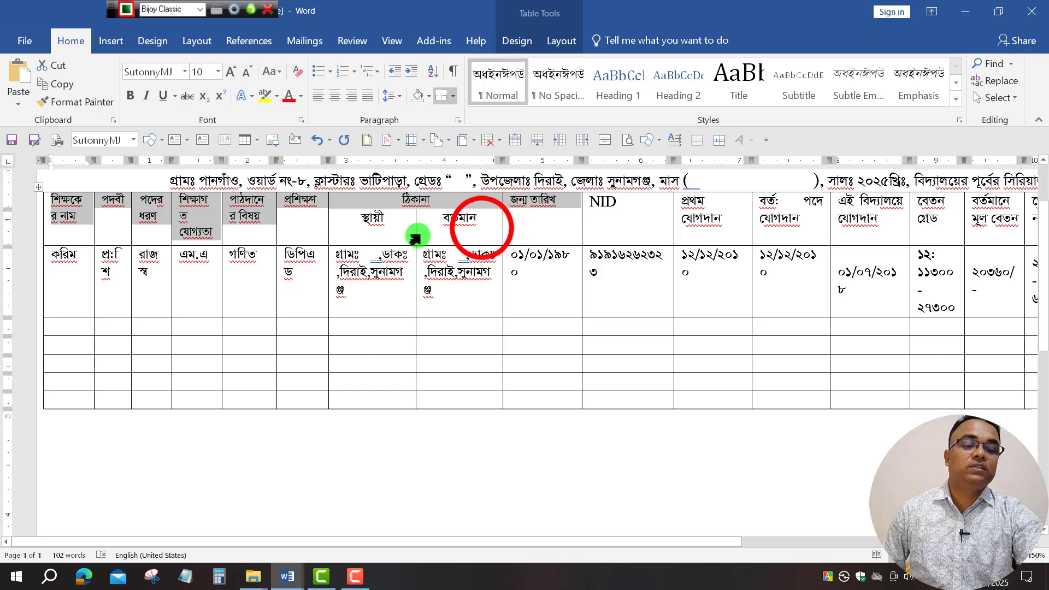
left_click_drag(759, 544, 1029, 543)
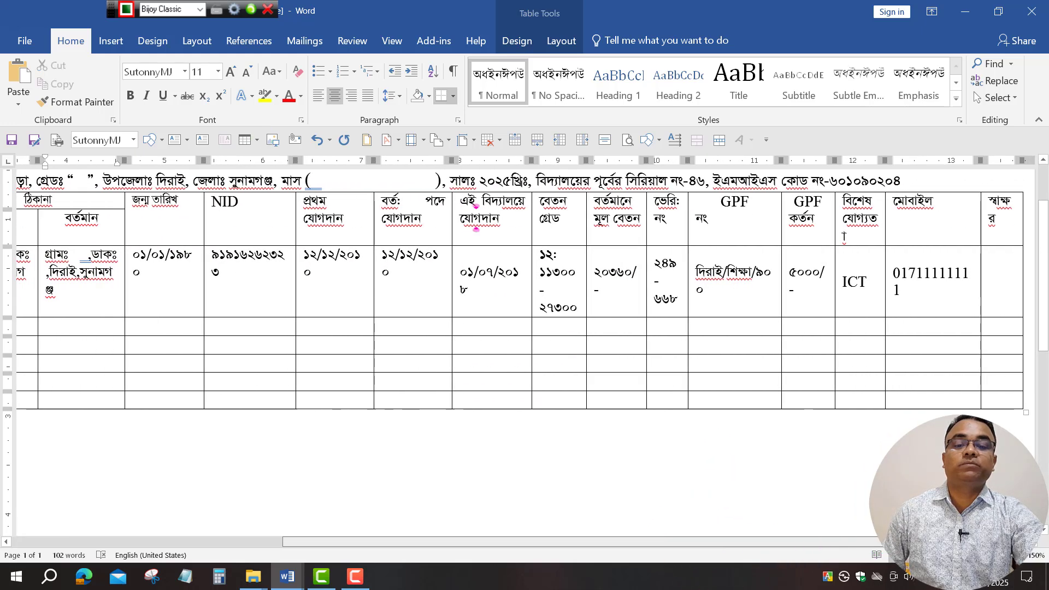
left_click_drag(810, 543, 929, 545)
left_click_drag(477, 549, 198, 546)
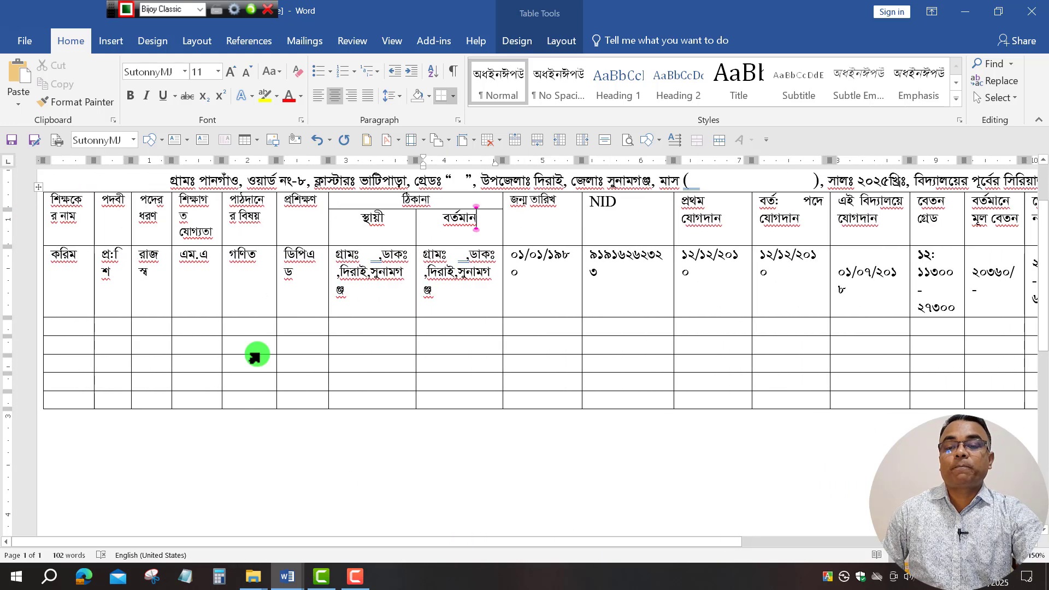
left_click_drag(74, 207, 687, 417)
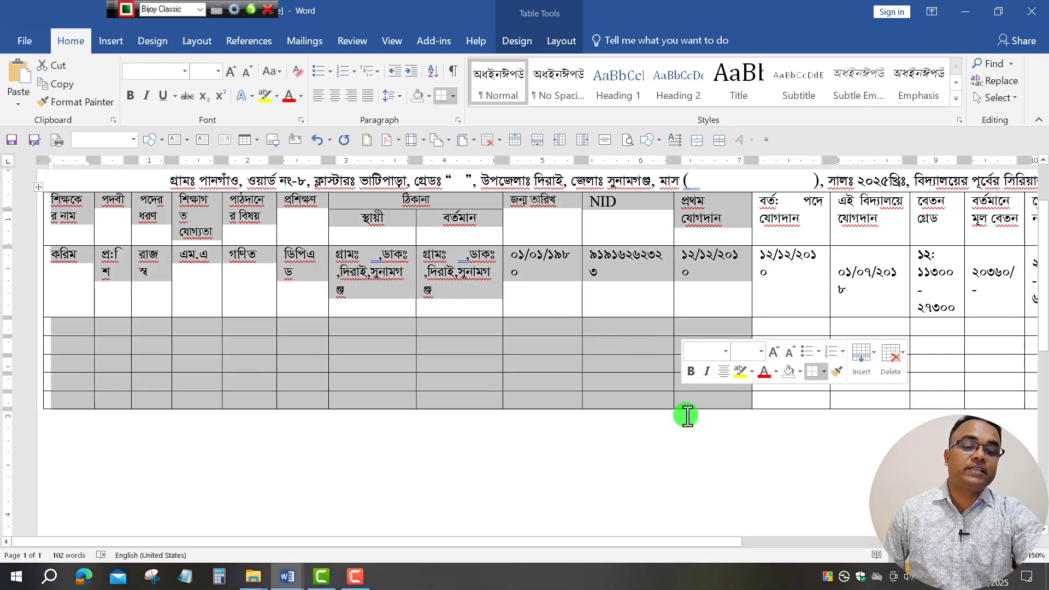
In Table Properties options, lower the default left cell margin from 0.08" to 0.02".
right_click(724, 401)
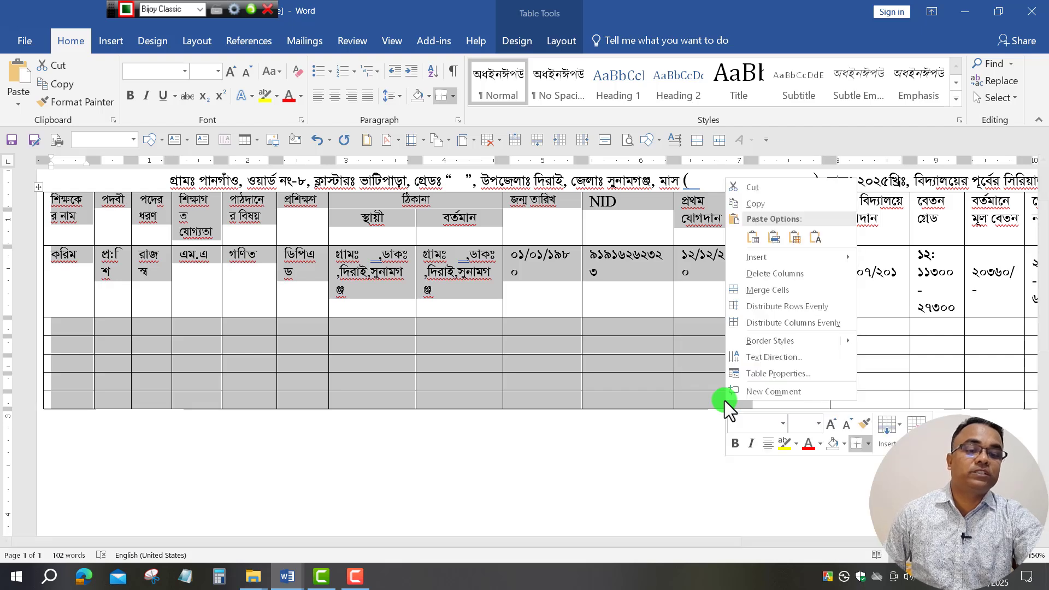
left_click(785, 376)
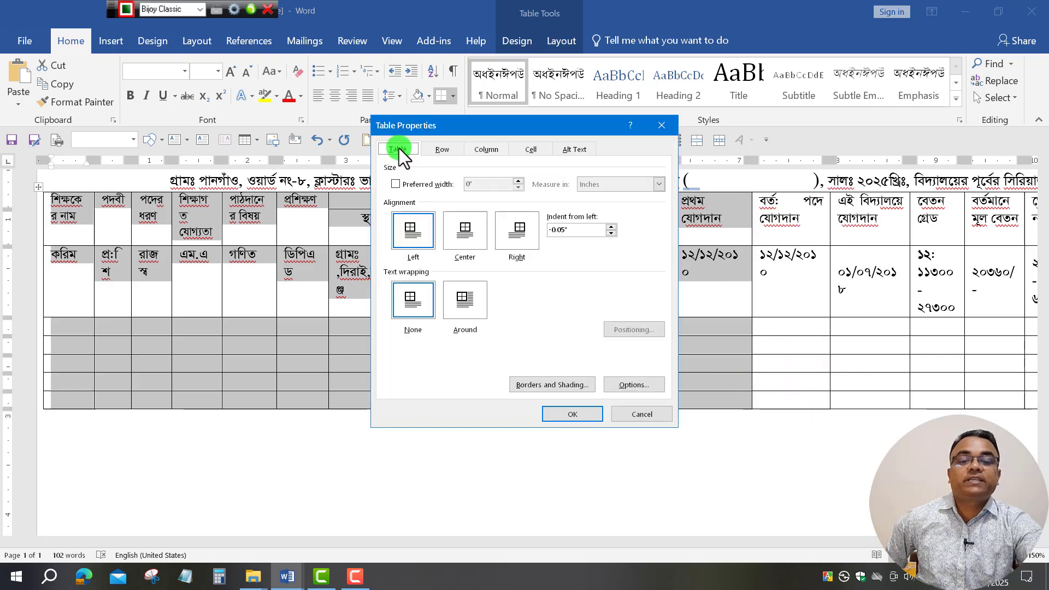
left_click(394, 149)
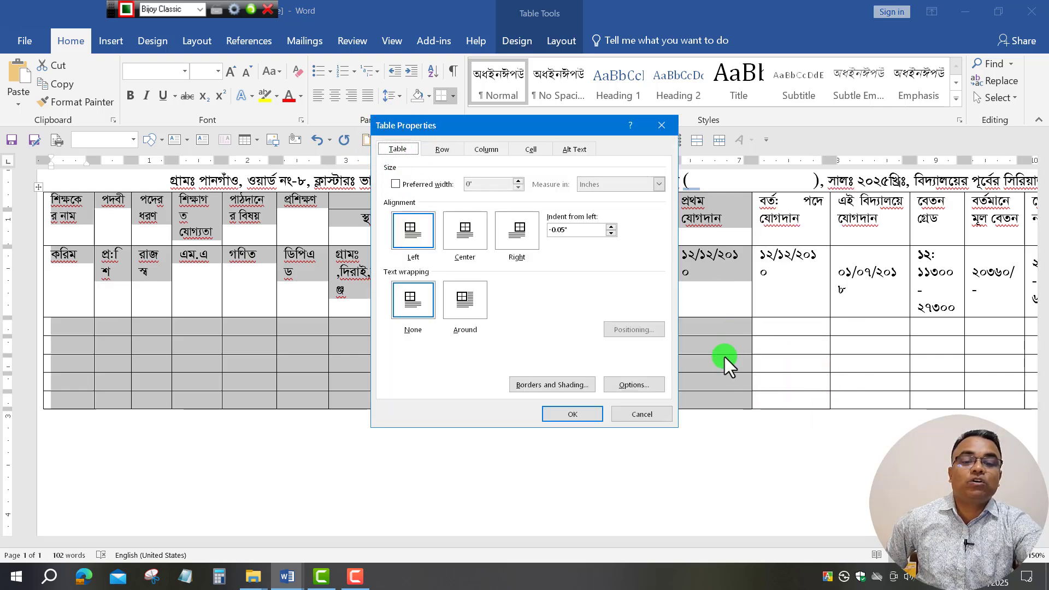
left_click(633, 385)
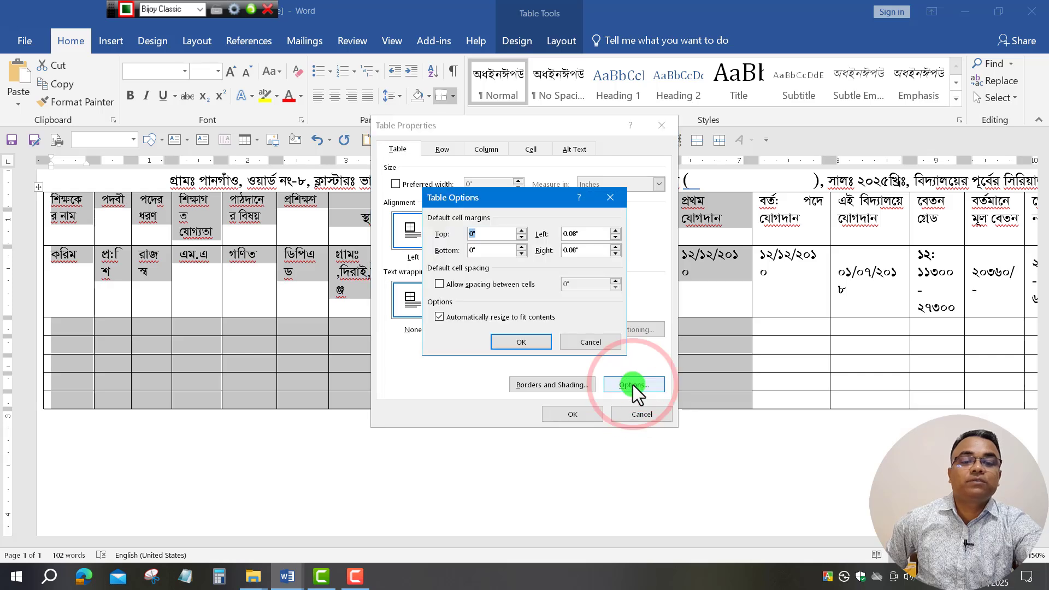
left_click(500, 234)
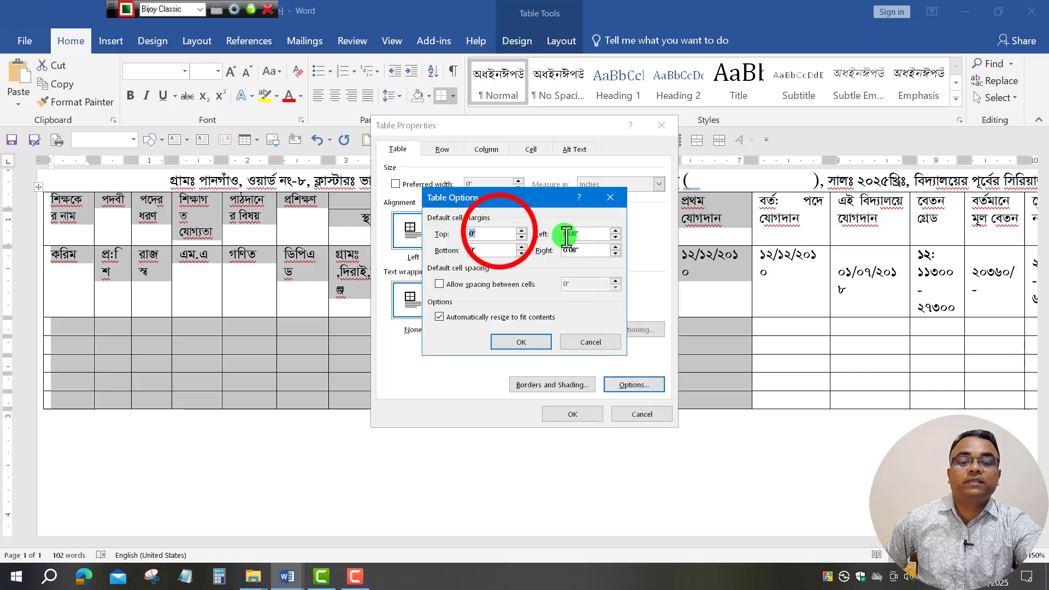
left_click(489, 250)
left_click(589, 235)
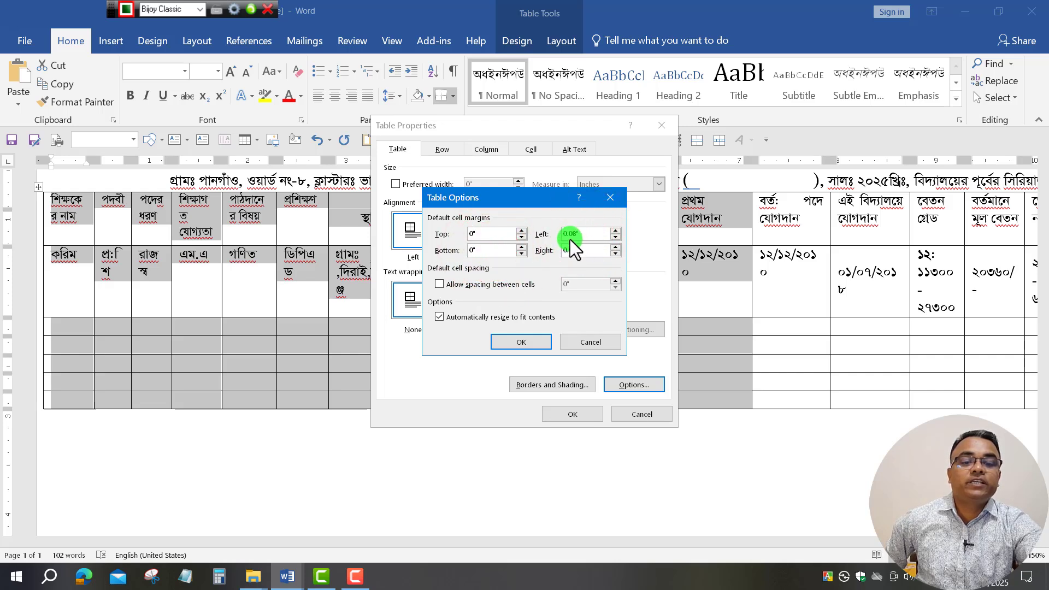
left_click(615, 236)
left_click(615, 236)
left_click(615, 236)
left_click(616, 236)
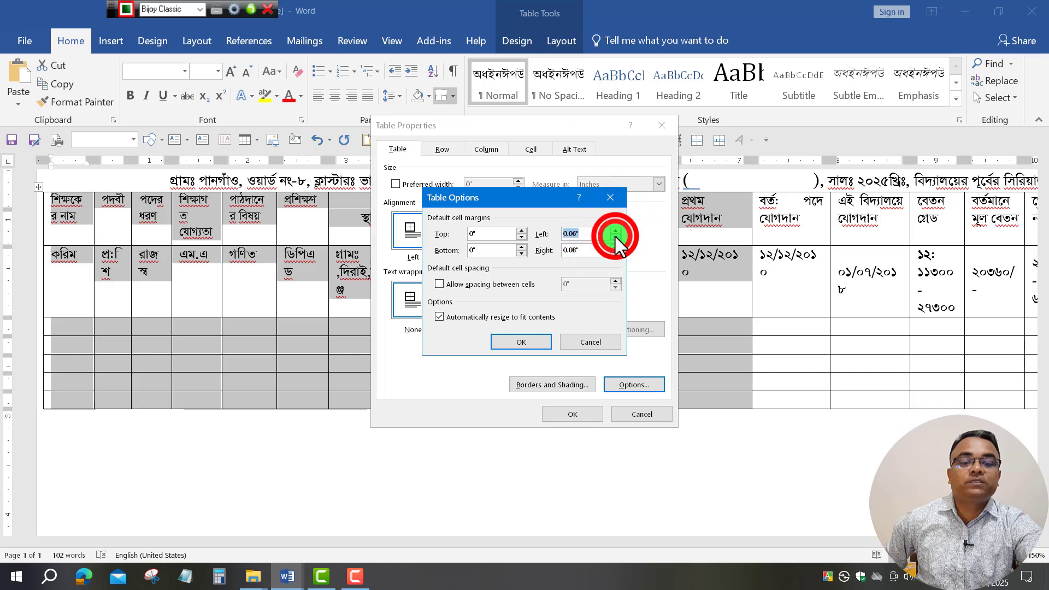
left_click(615, 236)
left_click(616, 237)
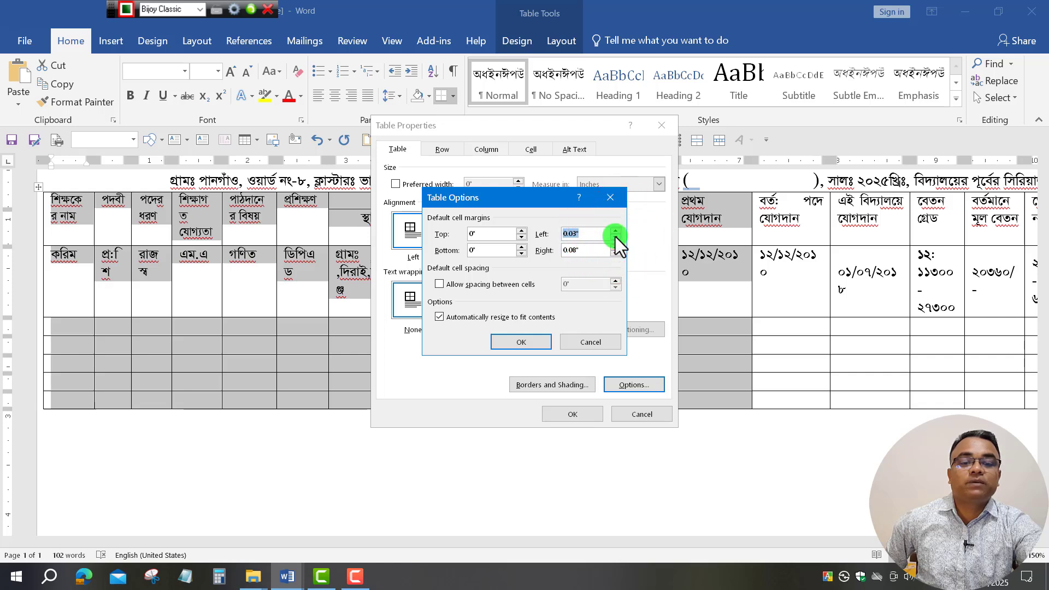
left_click(615, 232)
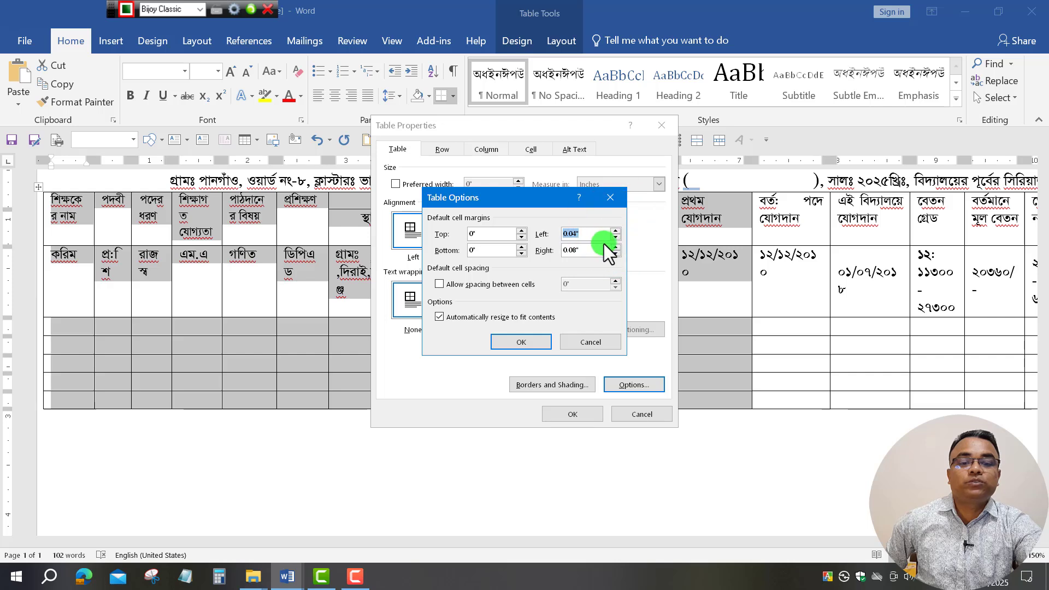
left_click(616, 238)
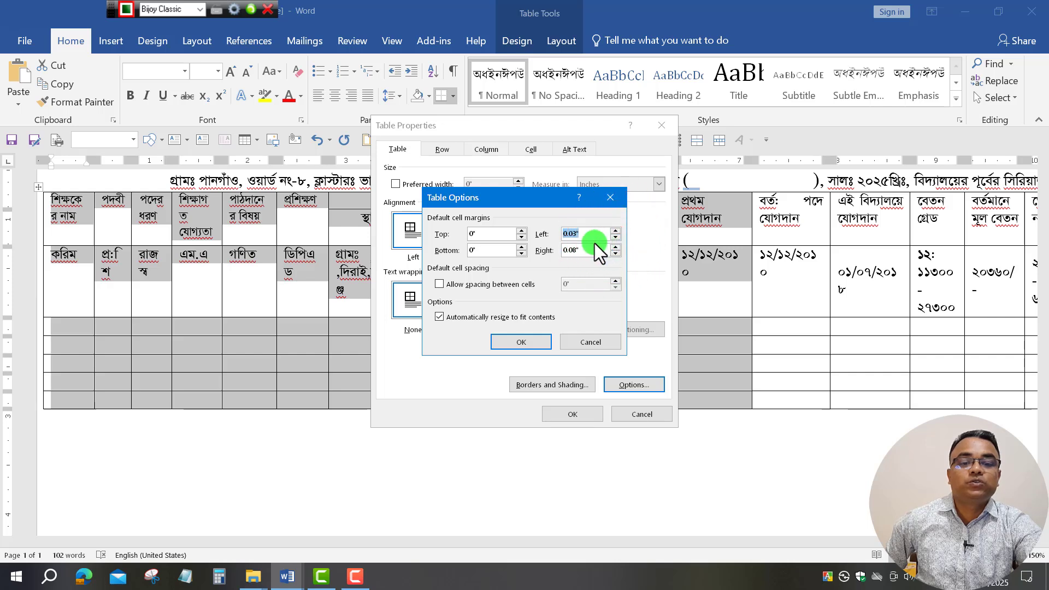
left_click(615, 238)
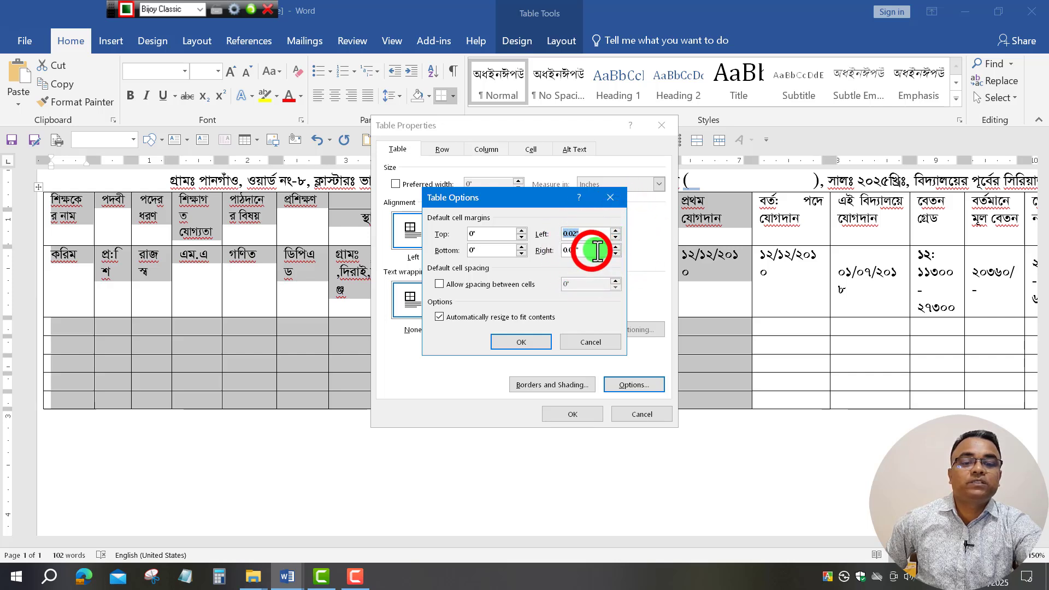
Lower the right cell margin to 0.02" and apply the new margins to the table.
left_click(616, 253)
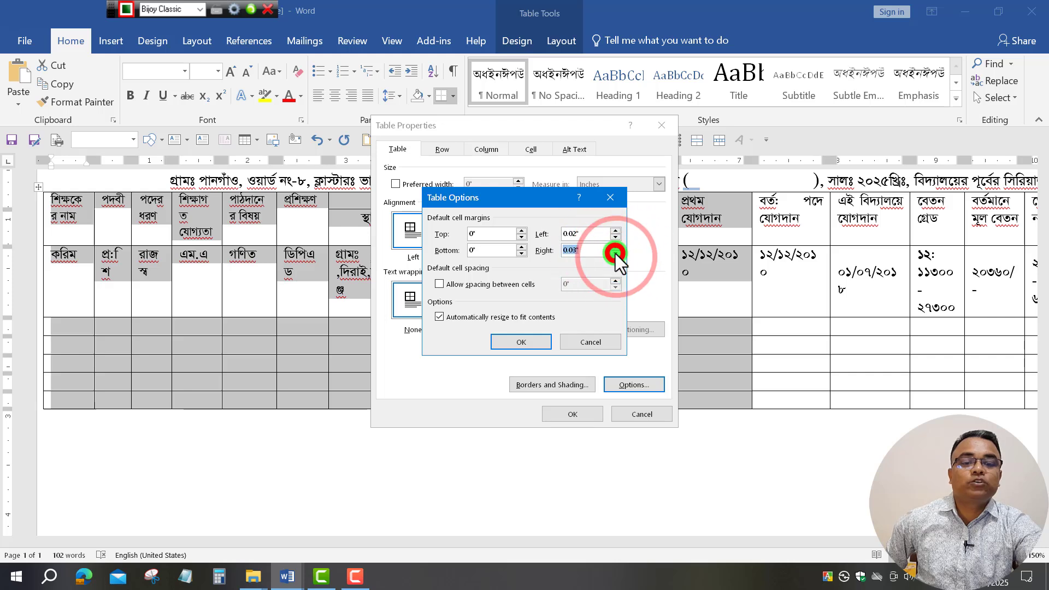
left_click(615, 254)
left_click(599, 253)
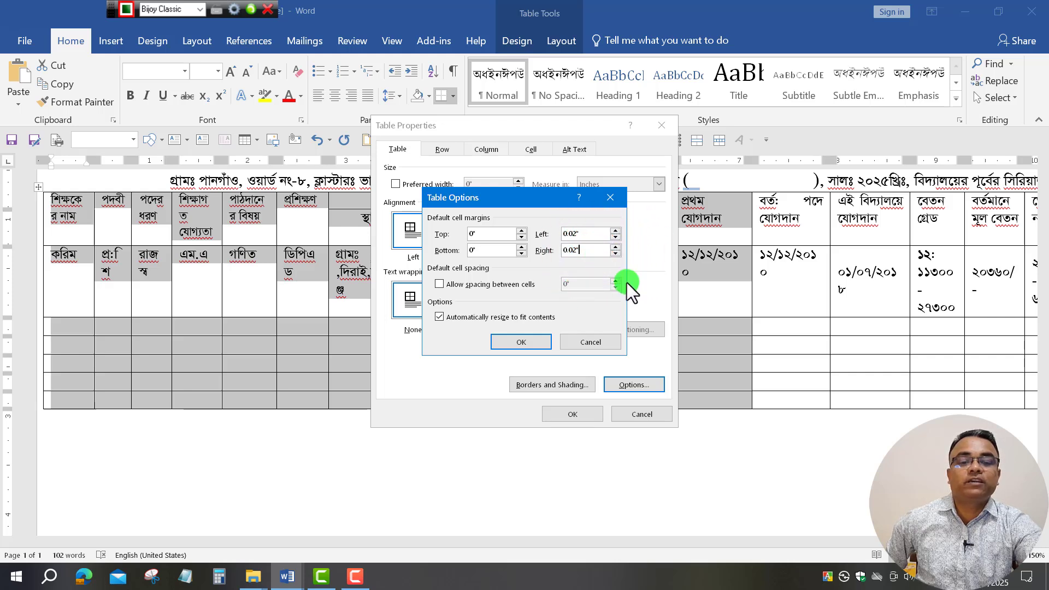
left_click(519, 342)
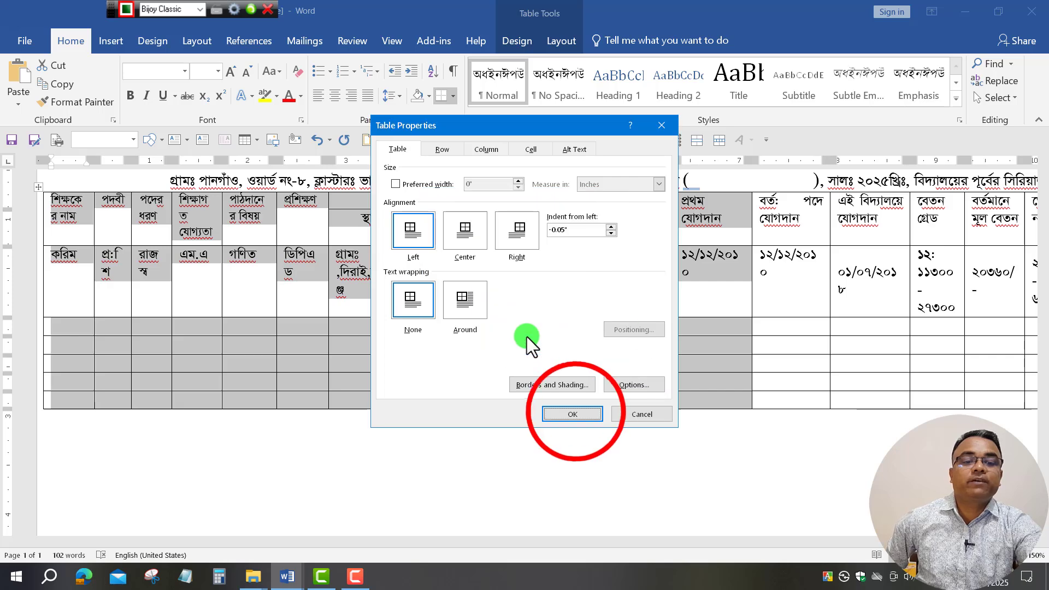
left_click(576, 414)
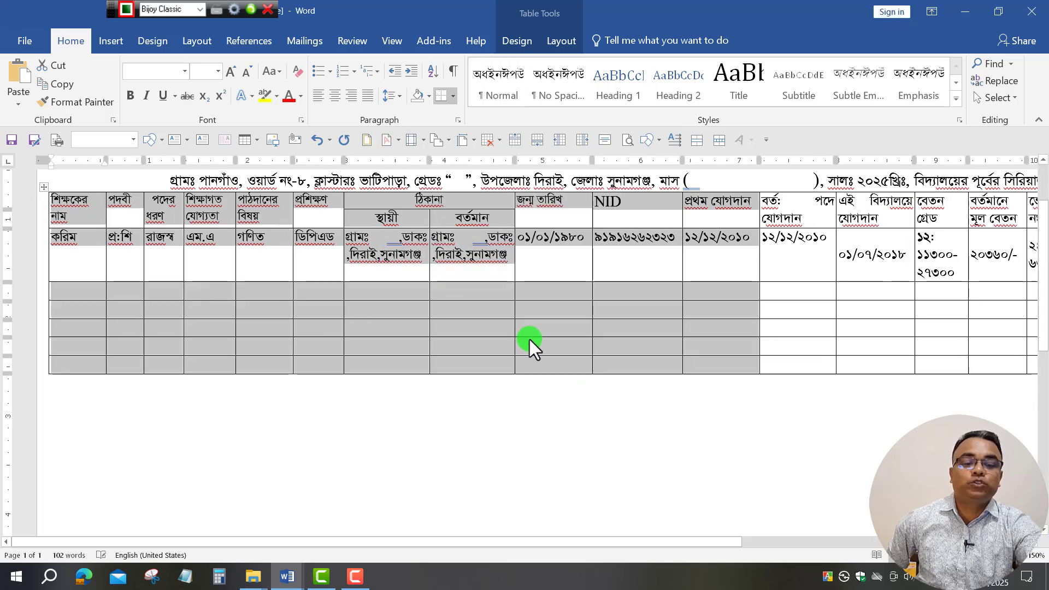
Narrow the NID, joining-date, বেতন গ্রেড and মূল বেতন columns to rebalance widths.
scroll(529, 339, "up", 3)
left_click(716, 542)
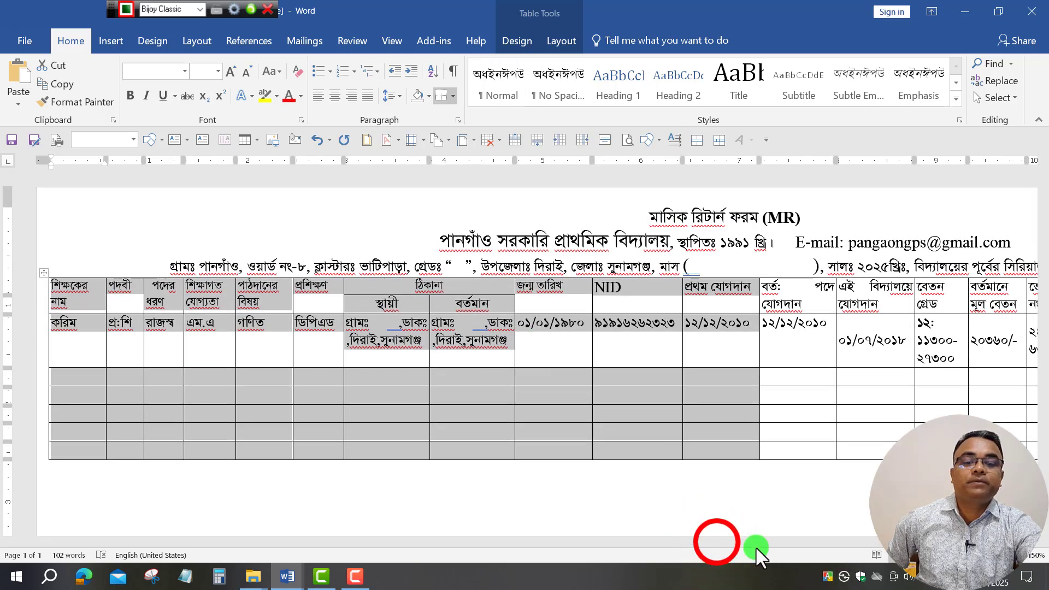
left_click_drag(739, 543, 1033, 550)
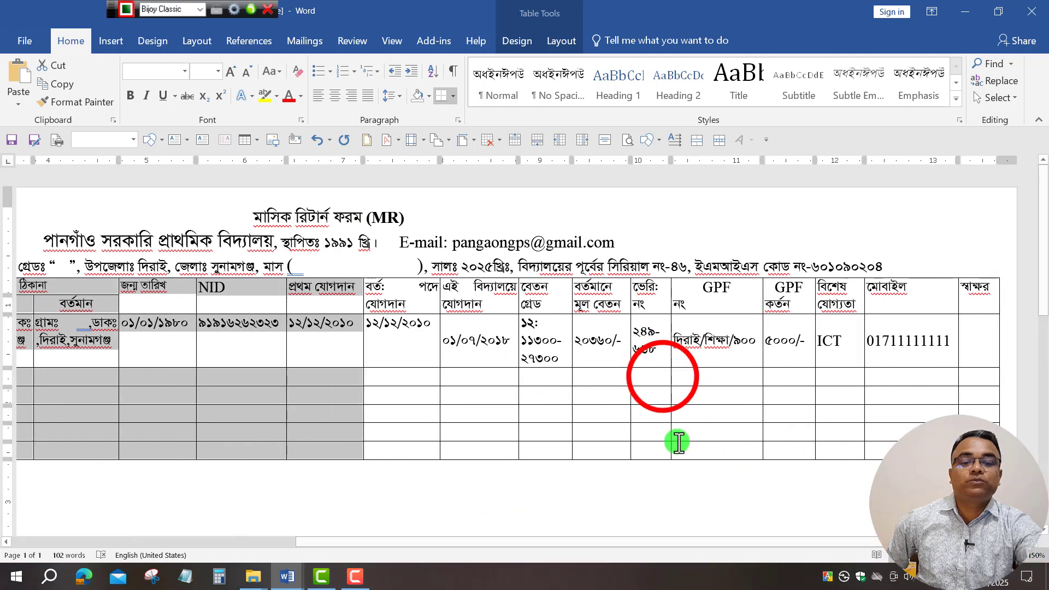
left_click(664, 377)
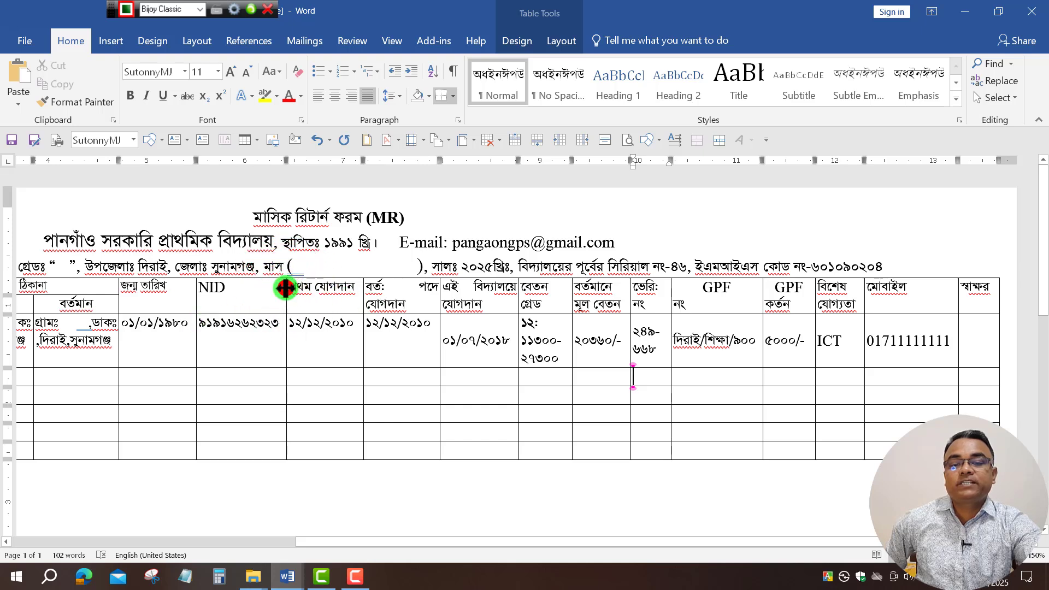
left_click_drag(277, 284, 281, 301)
left_click(362, 293)
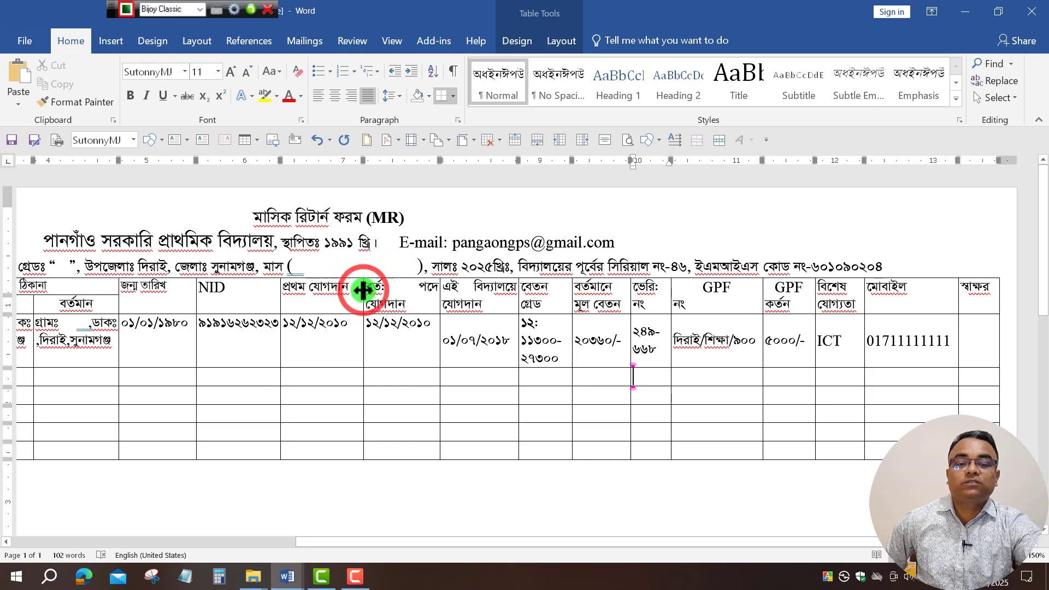
left_click_drag(363, 291, 349, 296)
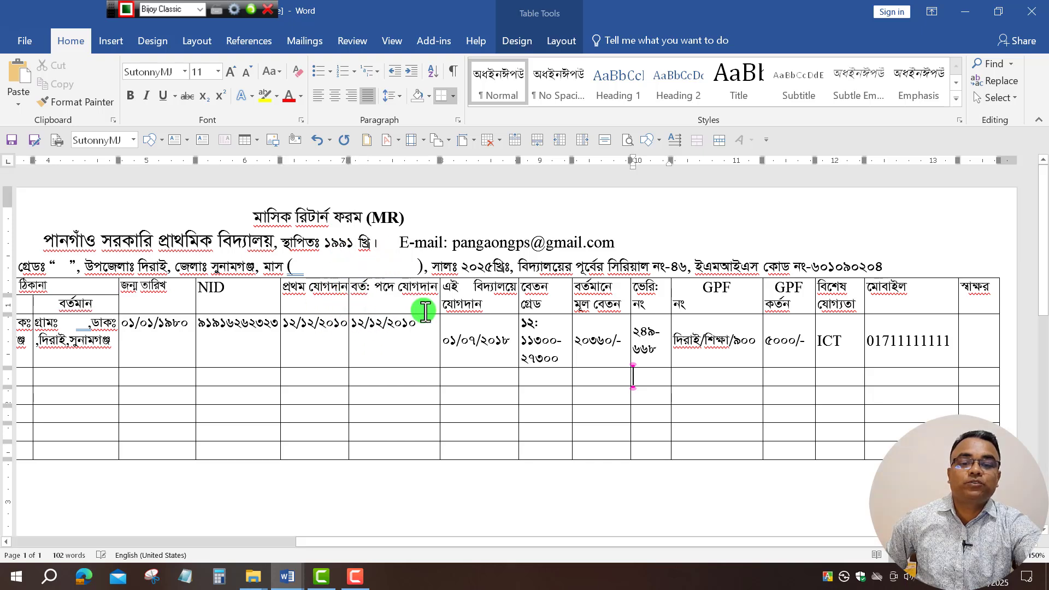
left_click(431, 299)
left_click_drag(432, 298, 422, 324)
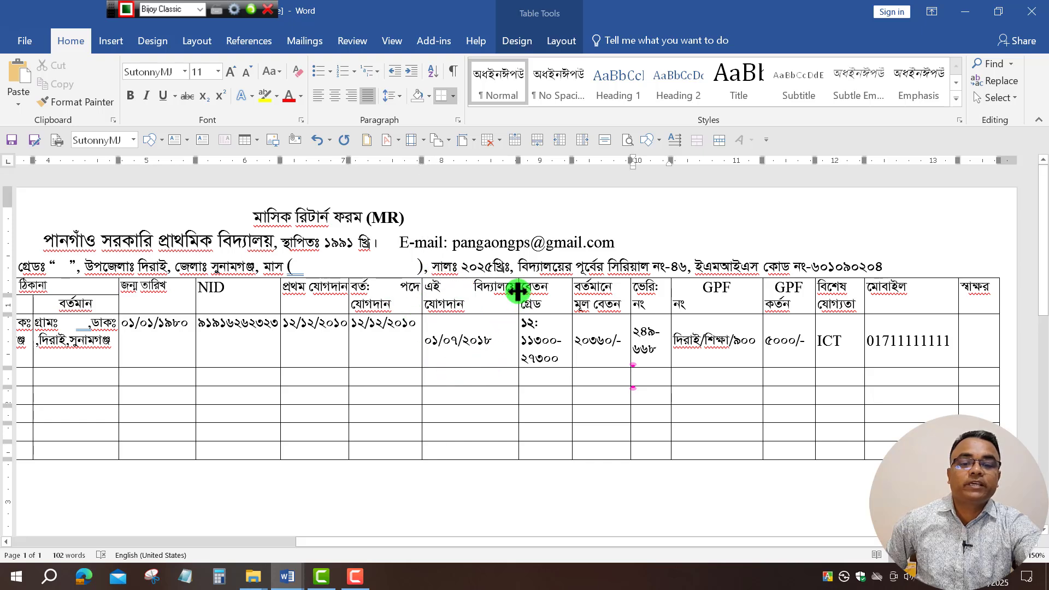
left_click_drag(517, 293, 493, 302)
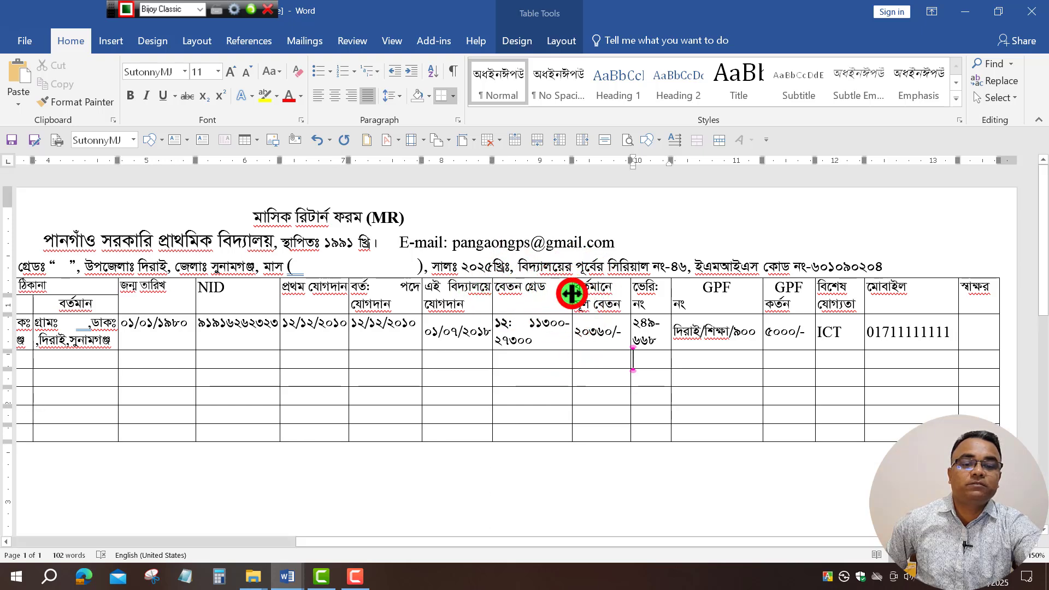
left_click_drag(569, 296, 561, 298)
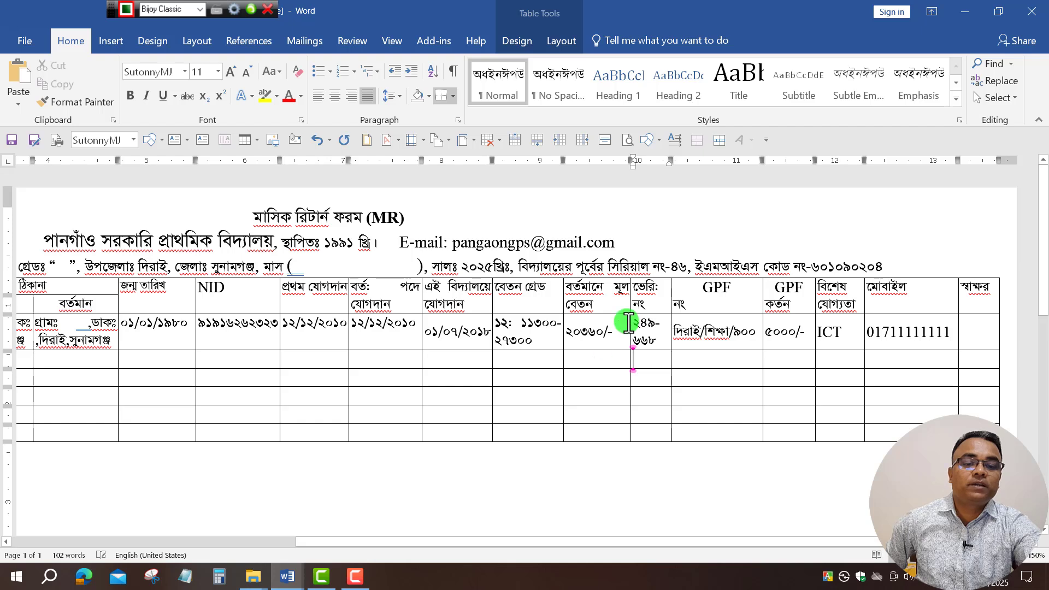
mouse_move(630, 304)
left_mouse_down()
mouse_move(621, 315)
mouse_move(674, 299)
mouse_move(677, 307)
left_mouse_up()
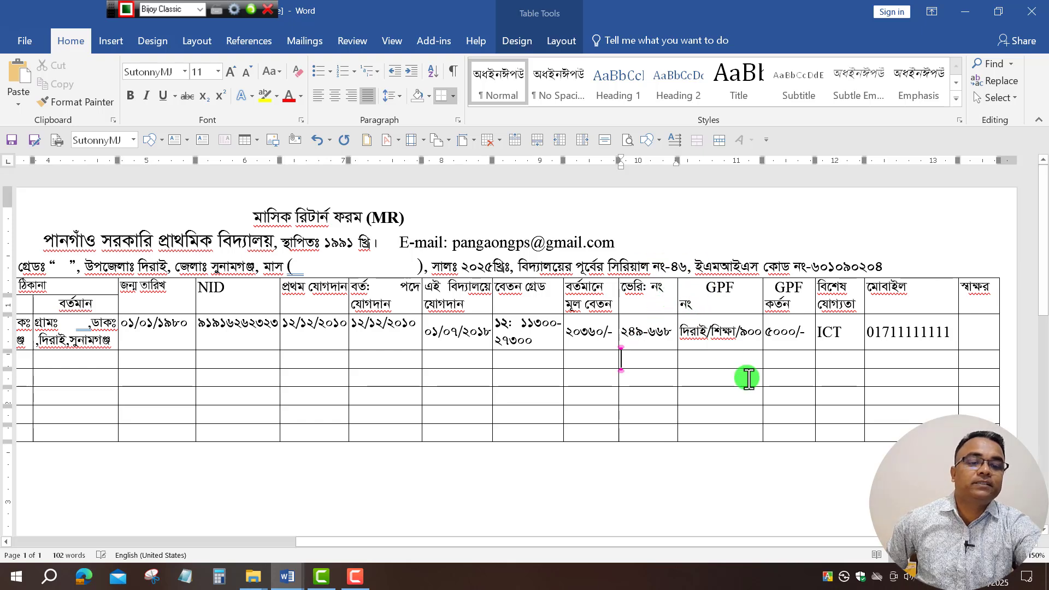
Narrow the GPF, GPF কর্তন, বিশেষ যোগ্যতা and মোবাইল columns to widen স্বাক্ষর.
left_click(760, 293)
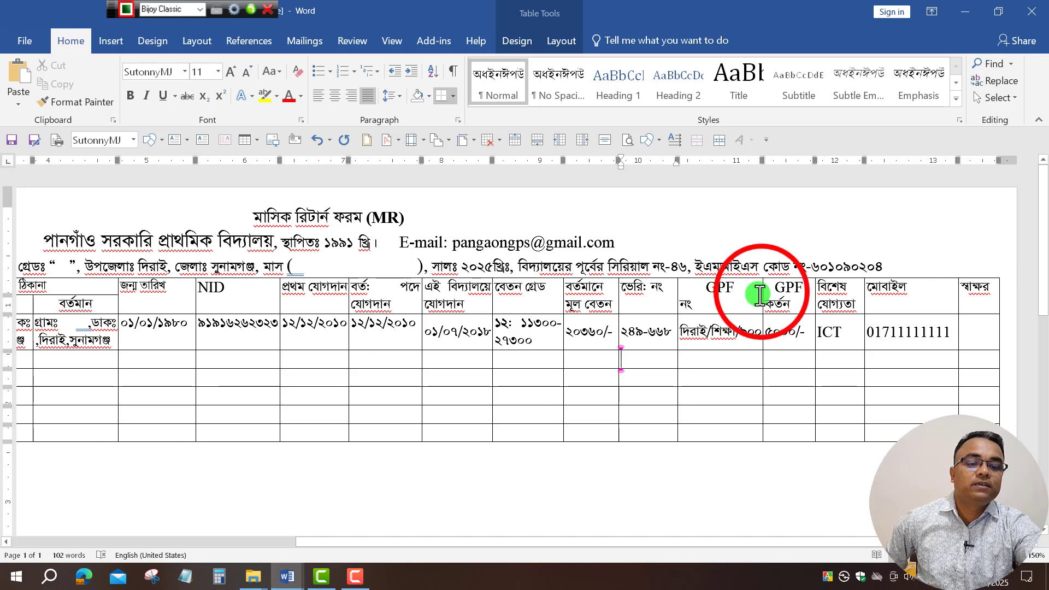
left_click_drag(762, 292, 717, 329)
left_click(741, 311)
left_click(817, 298)
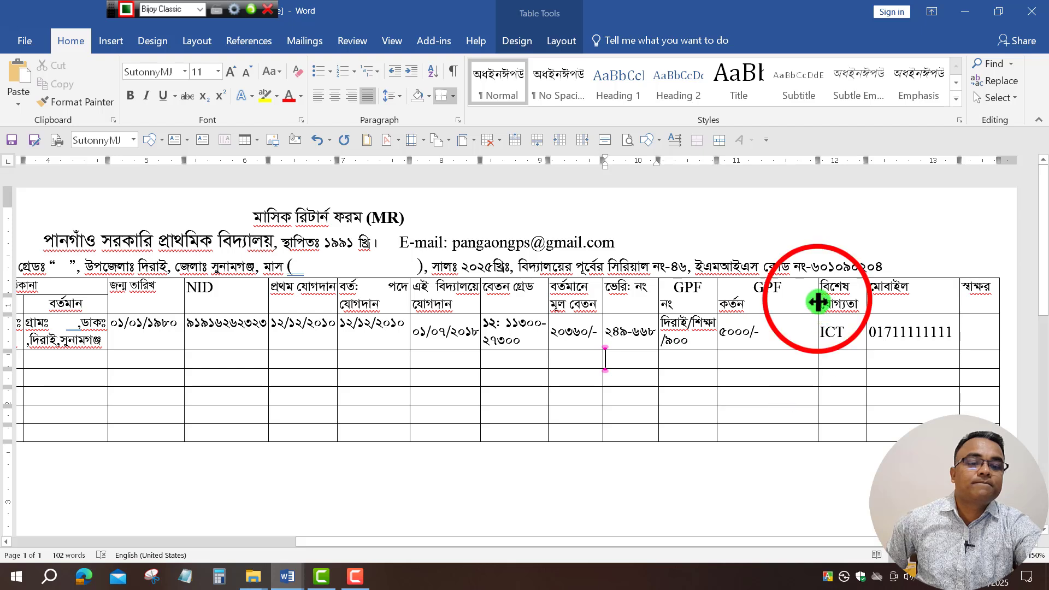
left_click_drag(816, 298, 766, 328)
left_click(866, 297)
left_click_drag(866, 297, 824, 313)
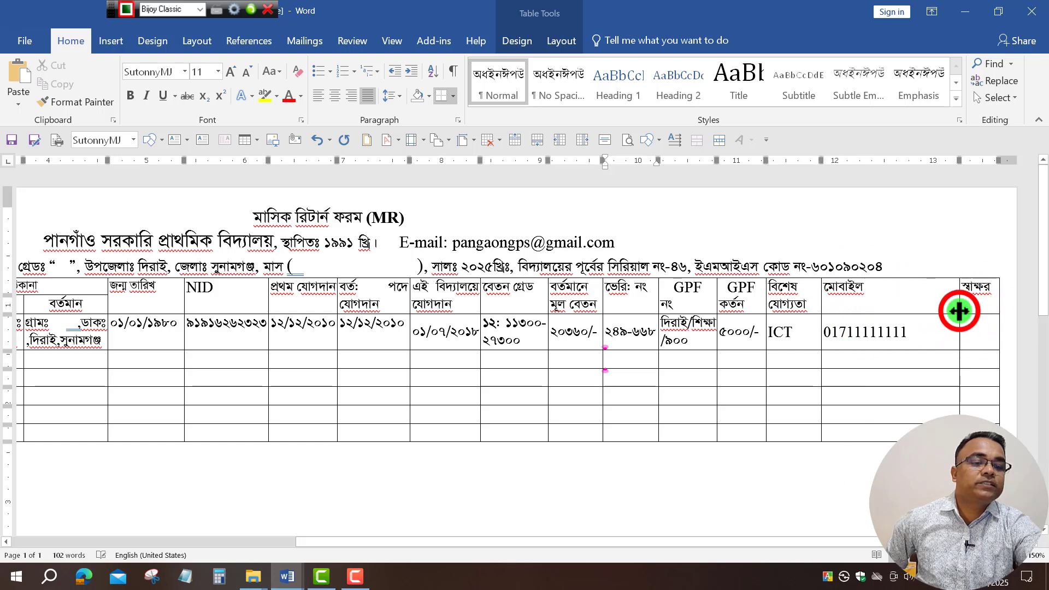
left_click_drag(959, 308, 928, 330)
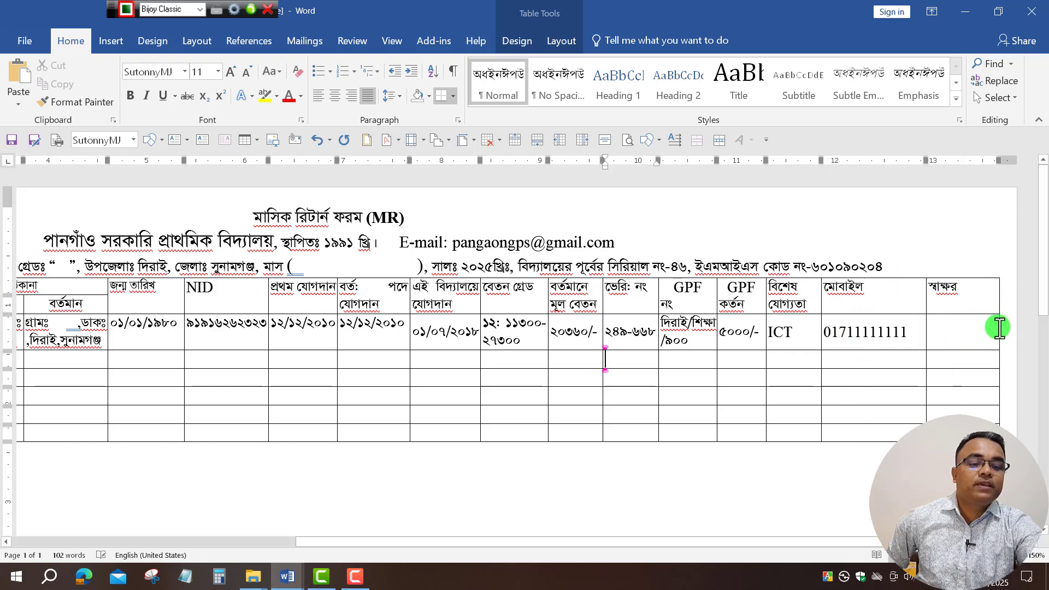
left_click_drag(896, 542, 280, 499)
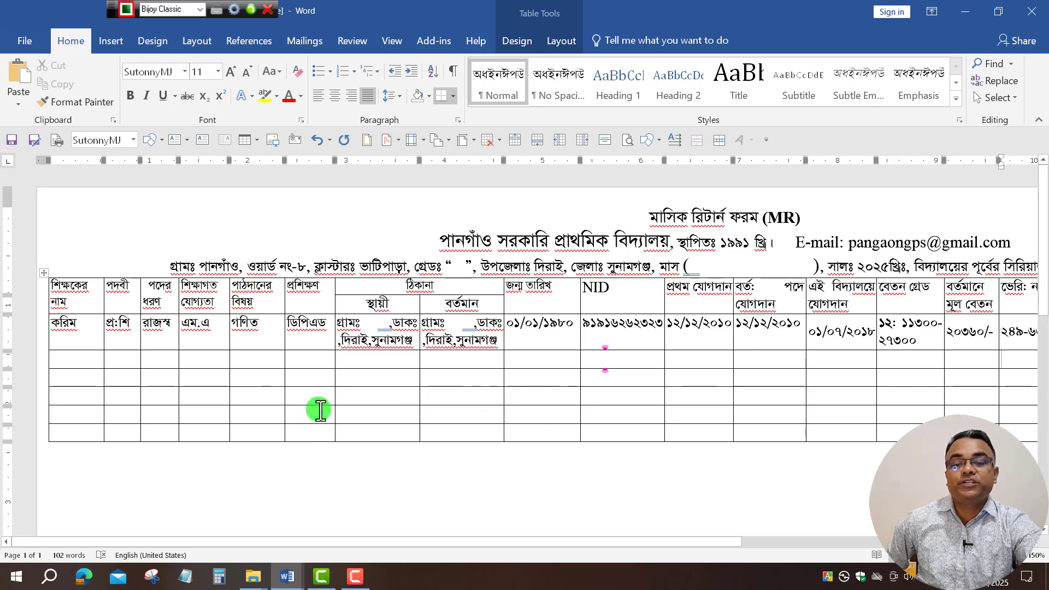
Select the table's last row and place the insertion point in its last cell.
left_click_drag(71, 432, 915, 439)
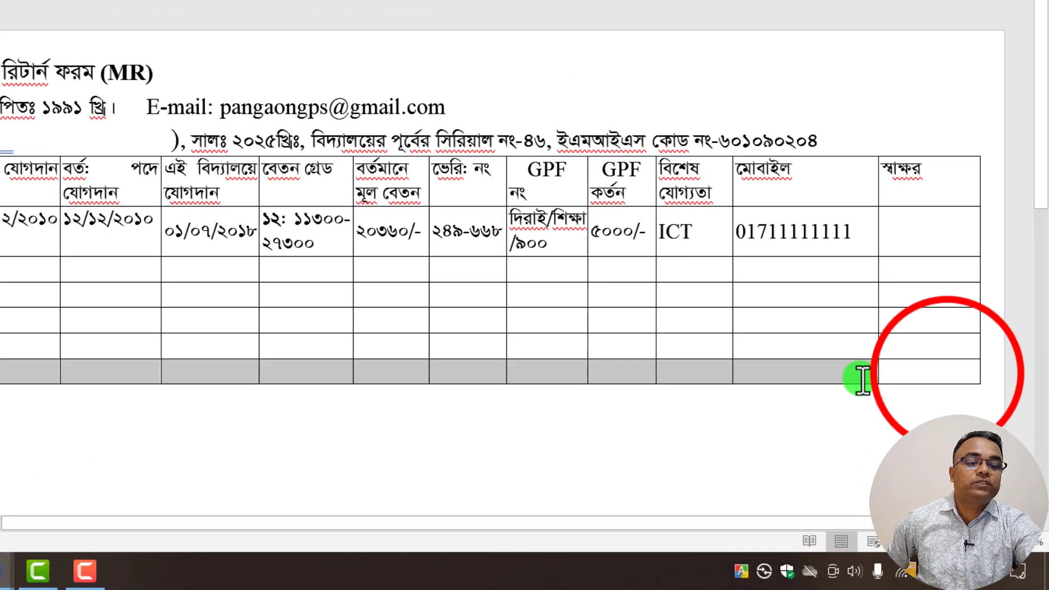
left_click_drag(863, 379, 949, 370)
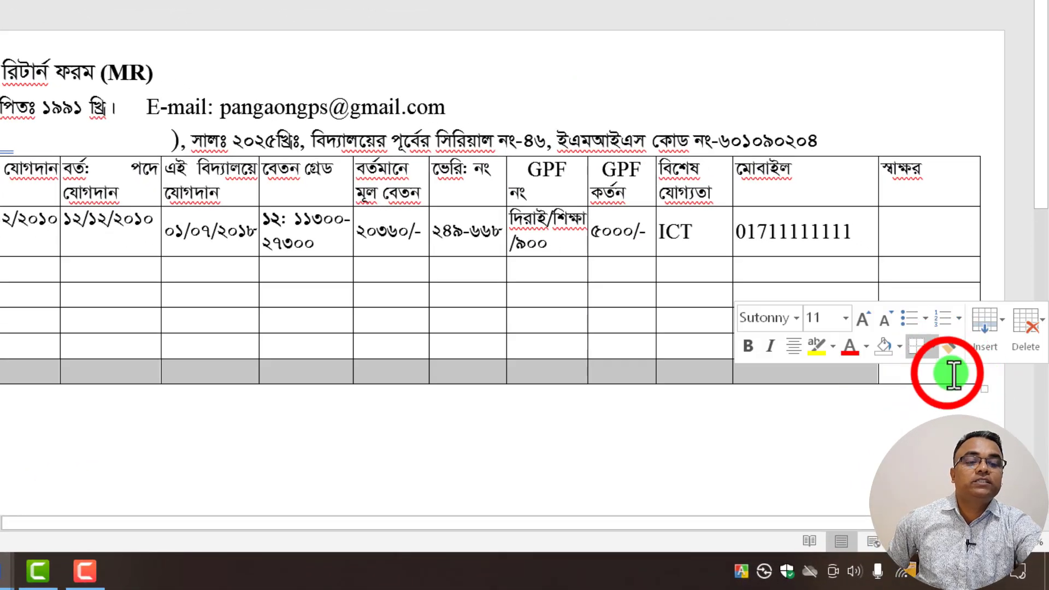
left_click(966, 383)
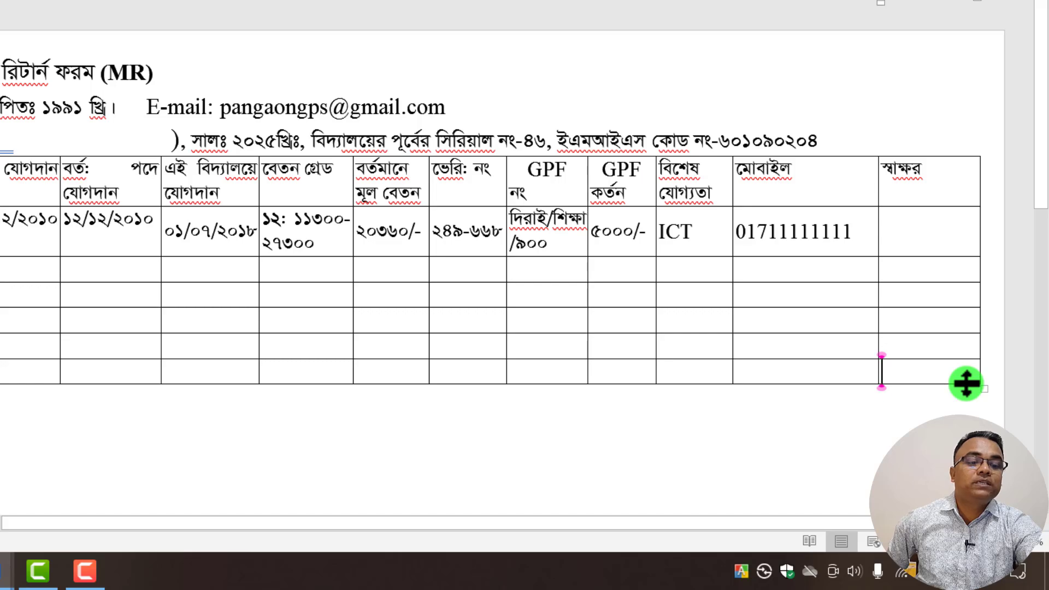
left_click(937, 375)
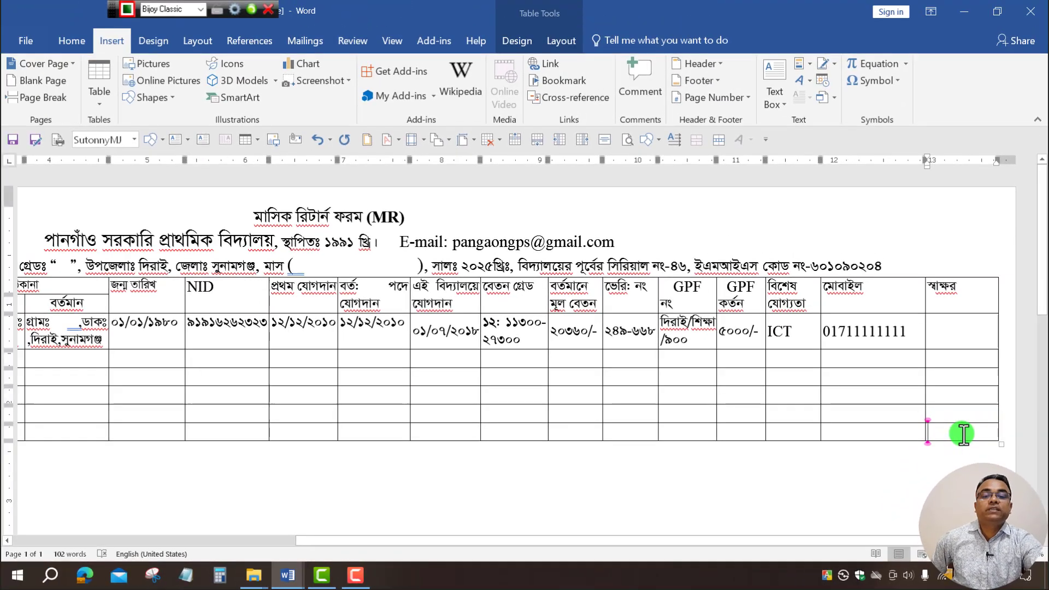
left_click(569, 43)
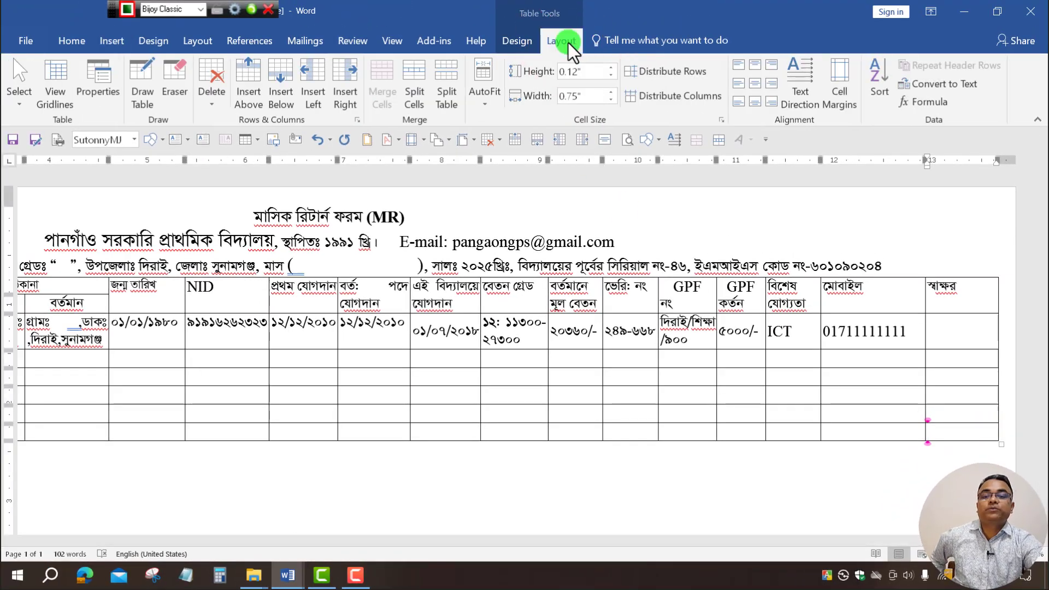
Insert two blank rows below the teacher table's last row, giving seven empty rows.
left_click(284, 102)
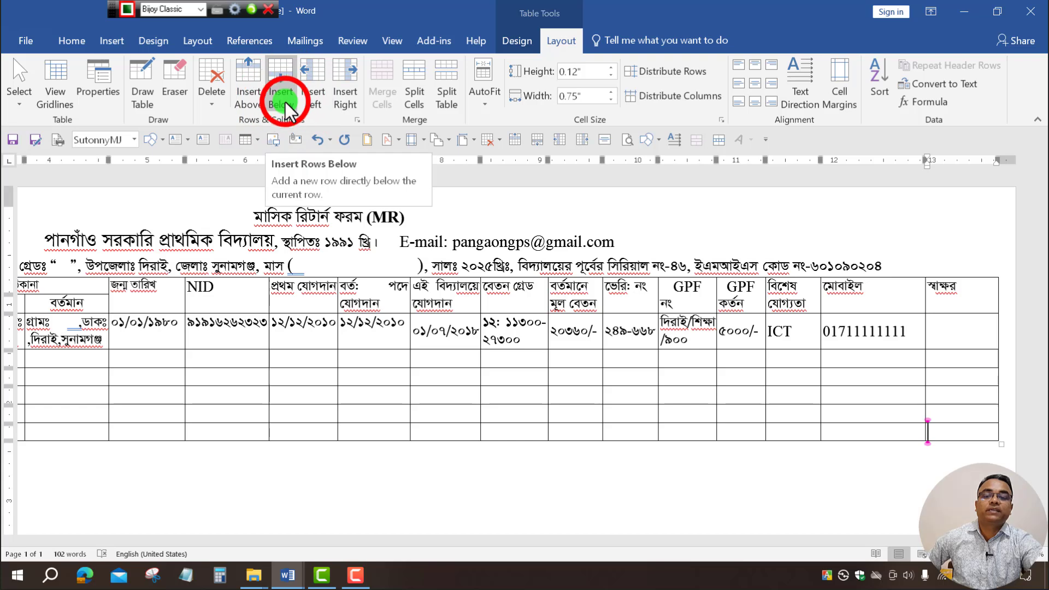
left_click(285, 102)
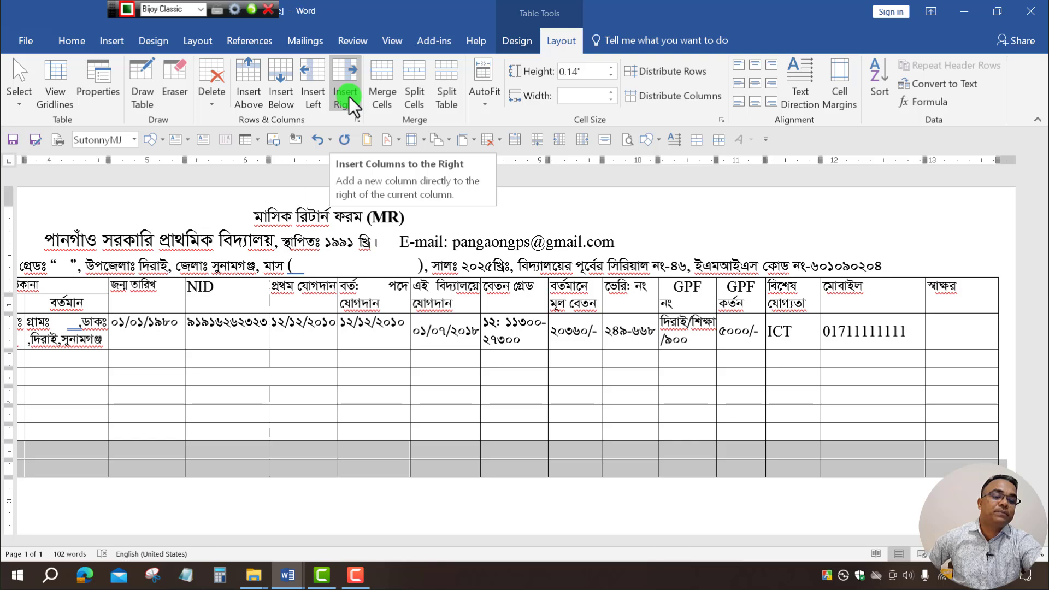
left_click(954, 465)
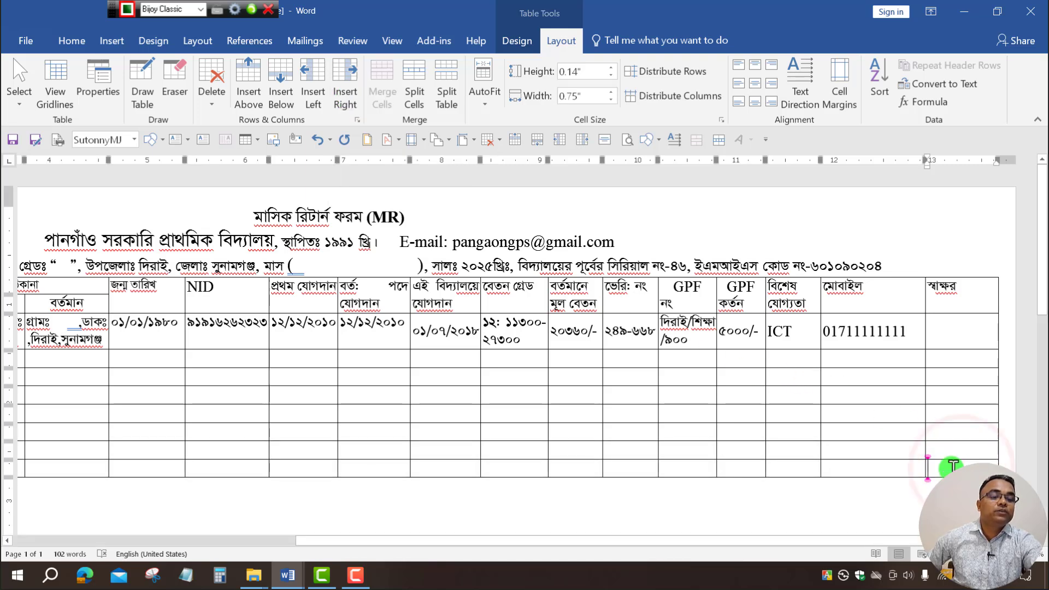
left_click(989, 336)
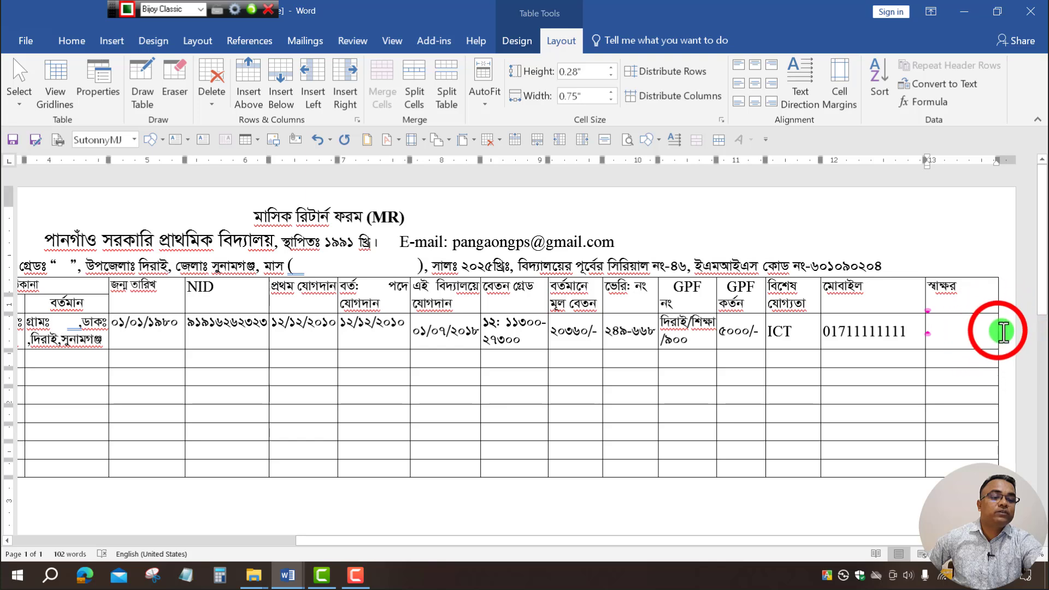
left_click_drag(998, 330, 955, 339)
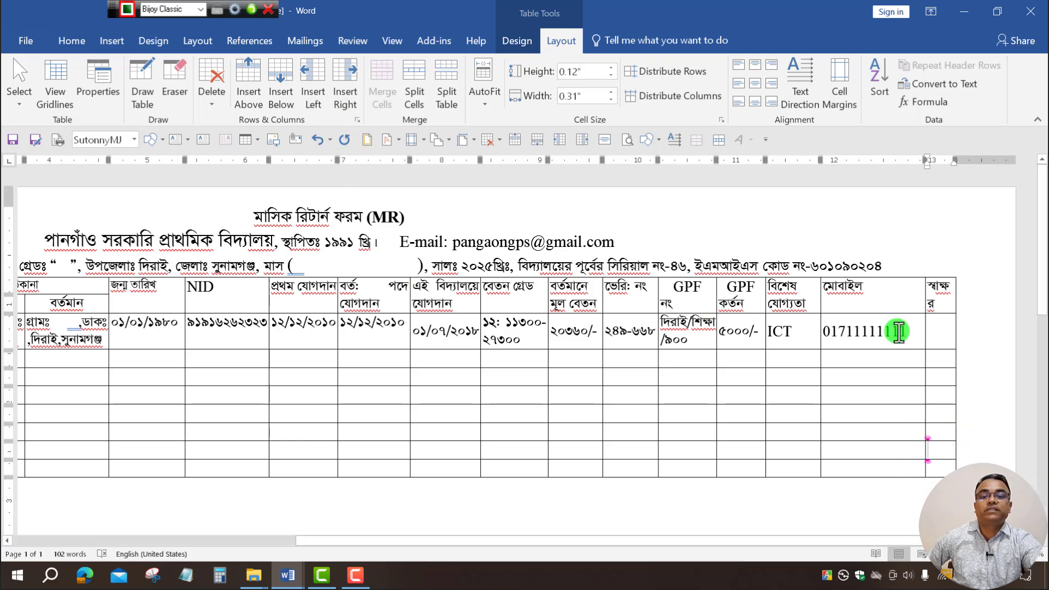
left_click(346, 91)
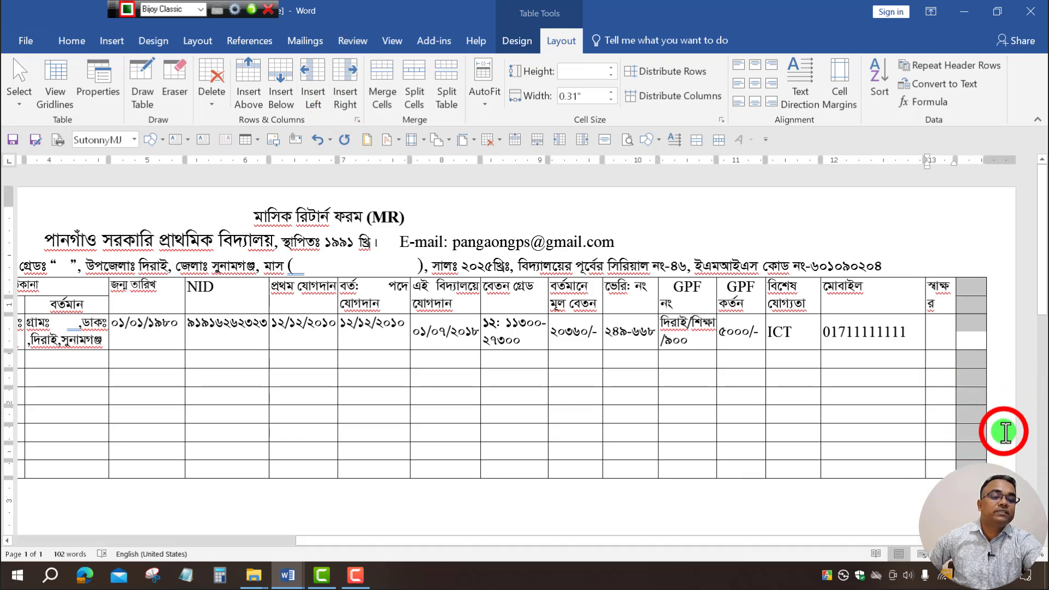
left_click(982, 301)
left_click_drag(982, 300, 979, 420)
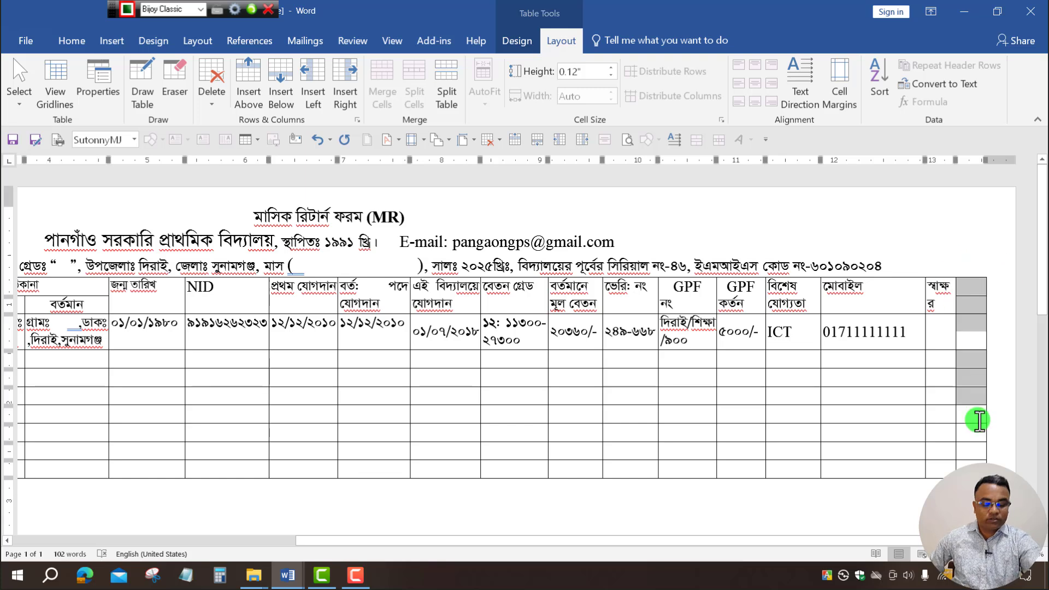
left_click_drag(973, 459, 973, 469)
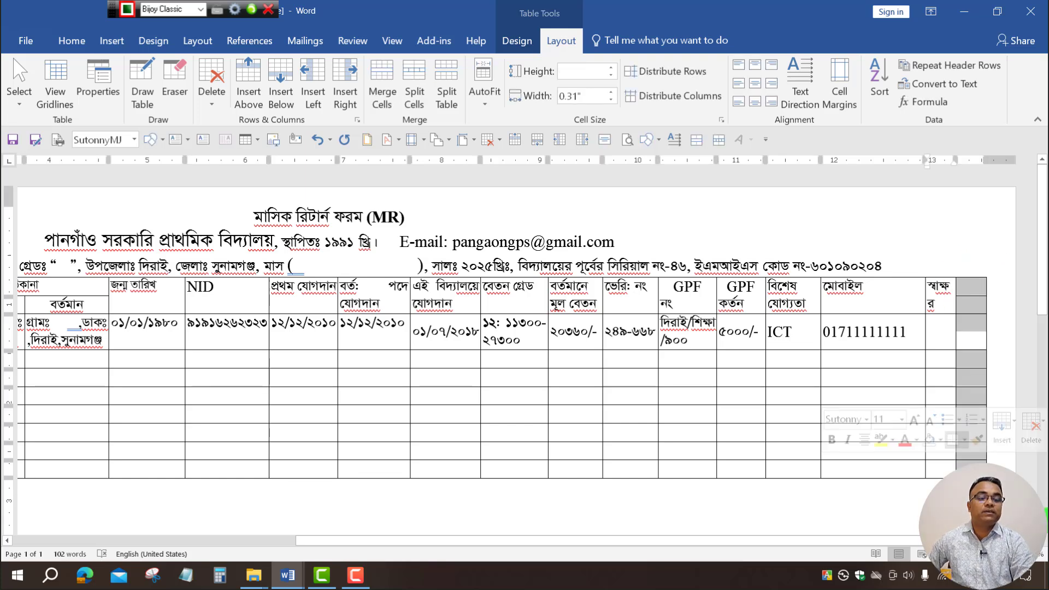
key("BackSpace")
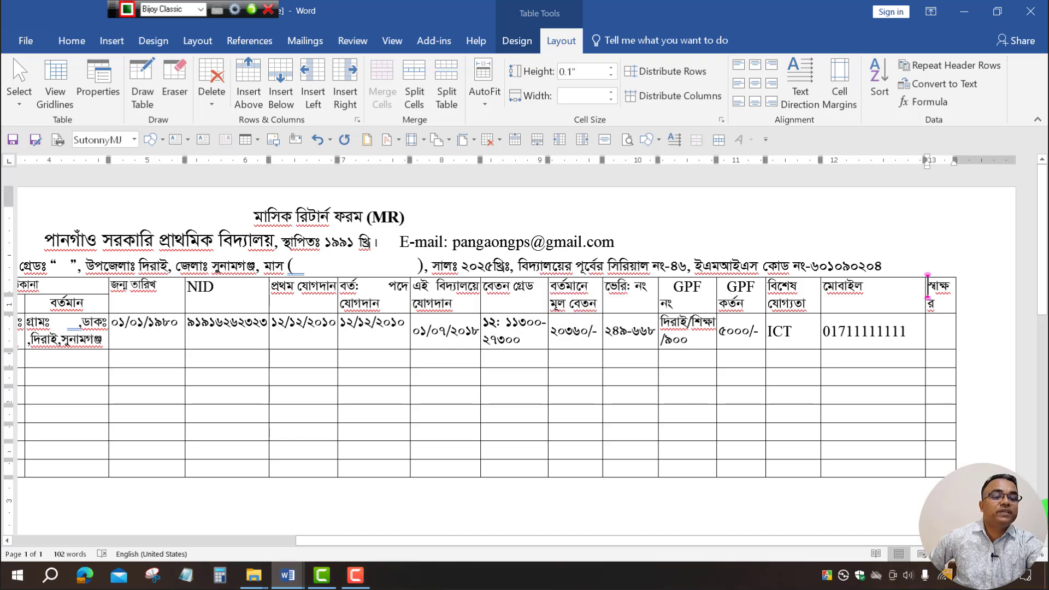
left_click_drag(927, 276, 931, 475)
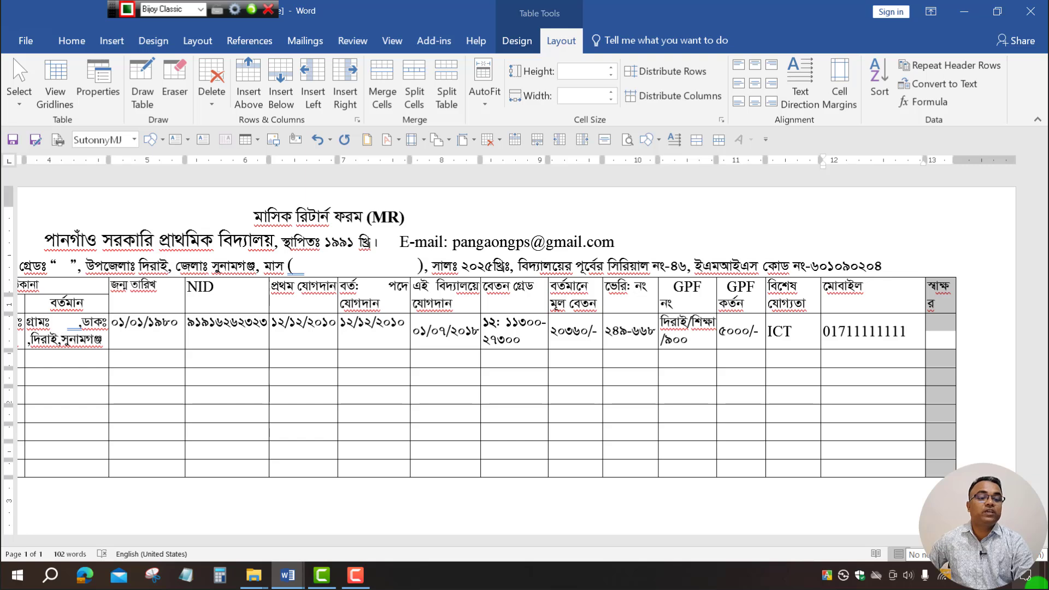
key("BackSpace")
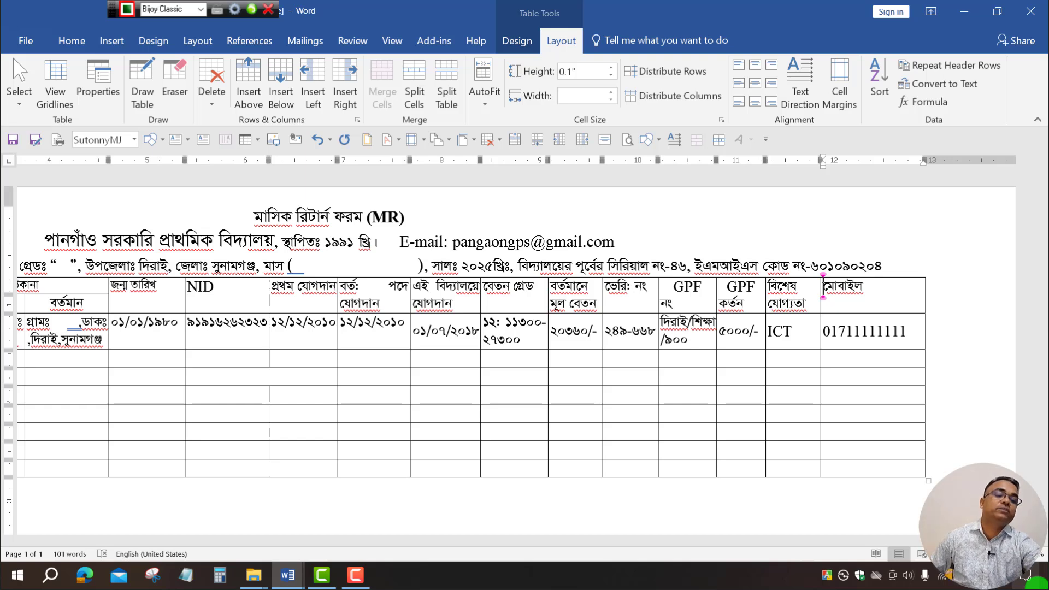
key("ctrl+z")
left_click(976, 420)
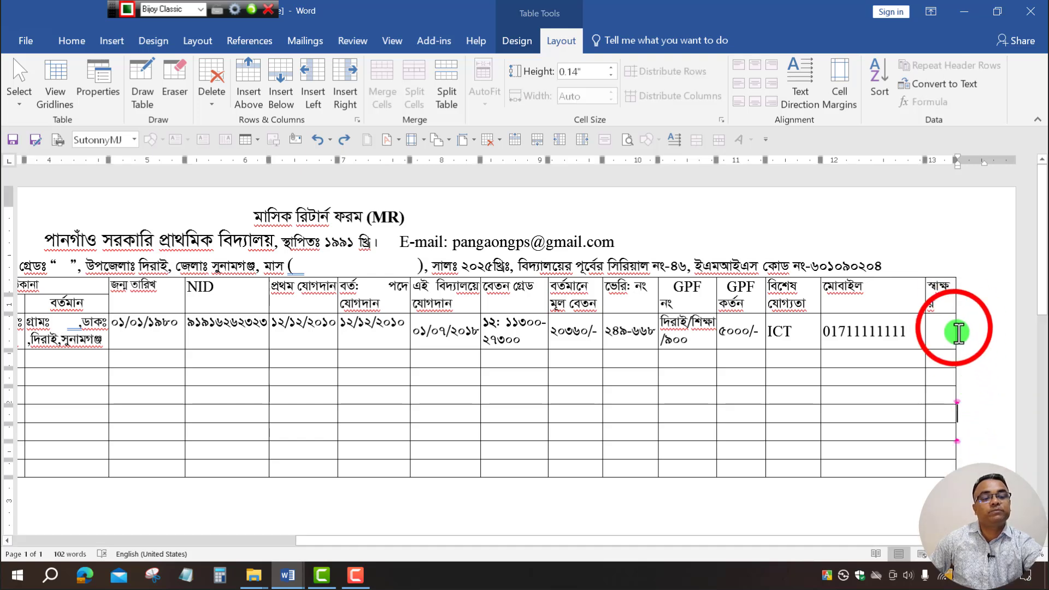
left_click_drag(955, 328, 992, 385)
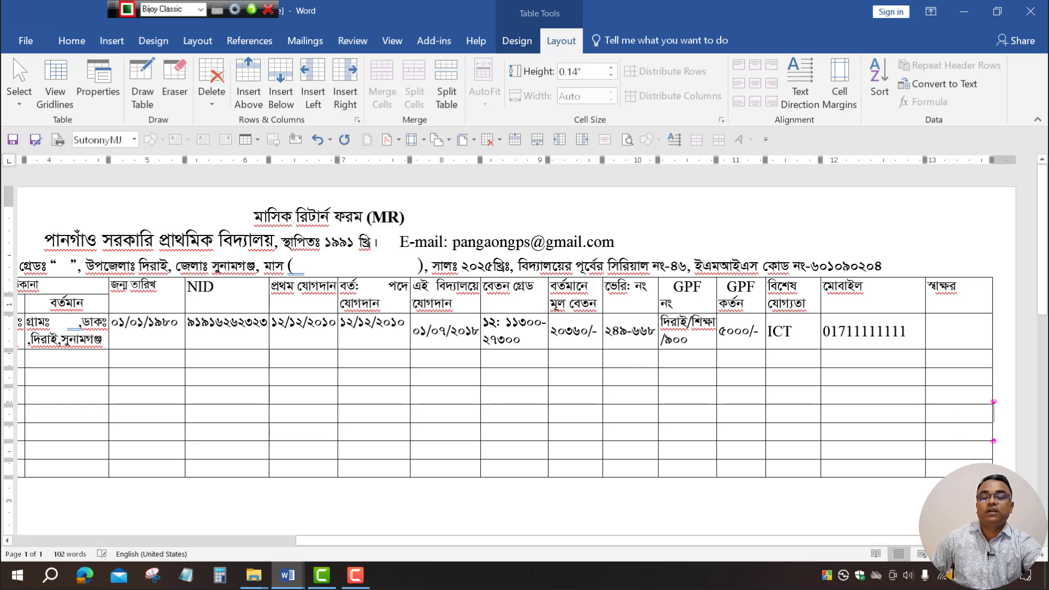
left_click_drag(519, 541, 270, 527)
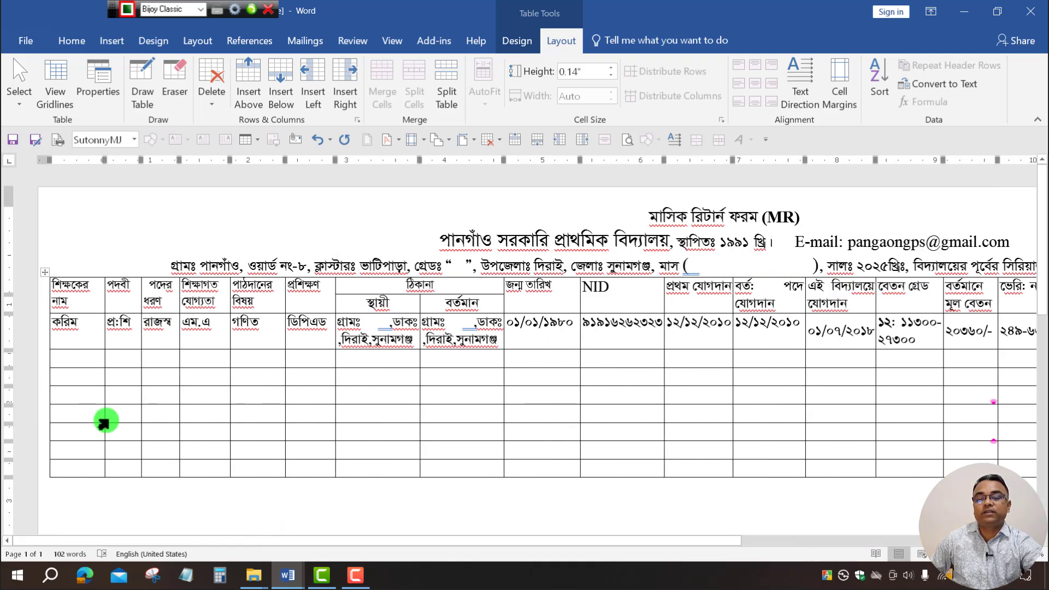
Delete the teacher table's bottom three empty rows, leaving four blank rows.
left_click_drag(80, 435, 973, 458)
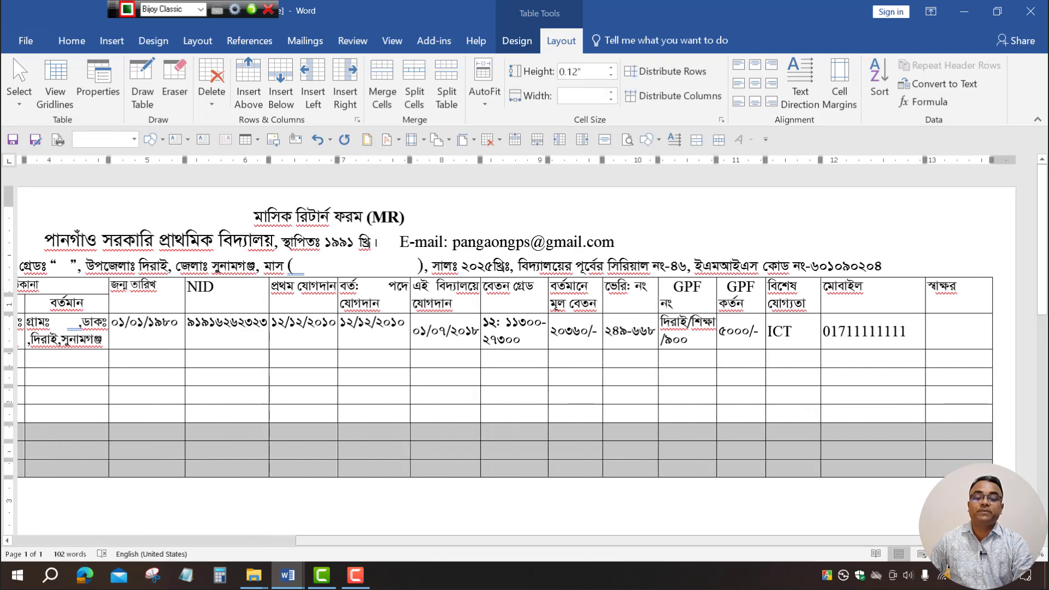
key("BackSpace")
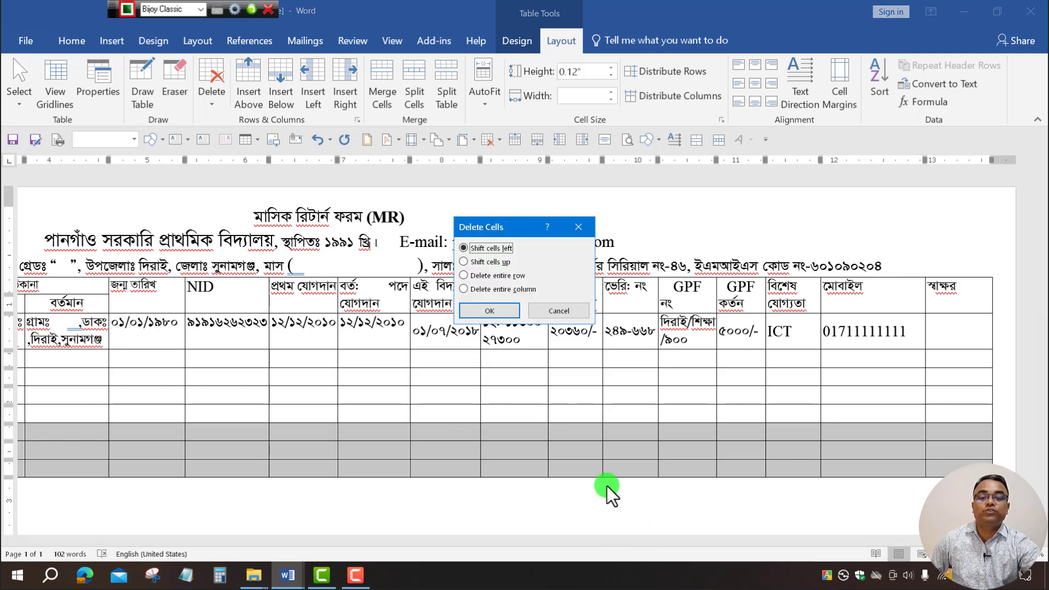
left_click(489, 309)
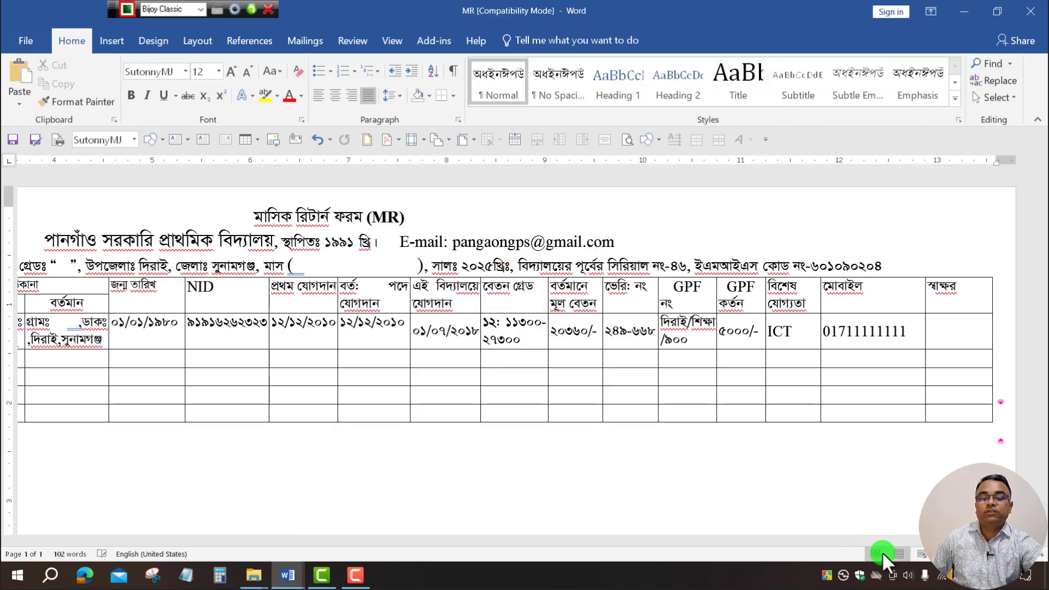
In the larger MR reference document, select the whole school-information paragraph.
left_click(289, 572)
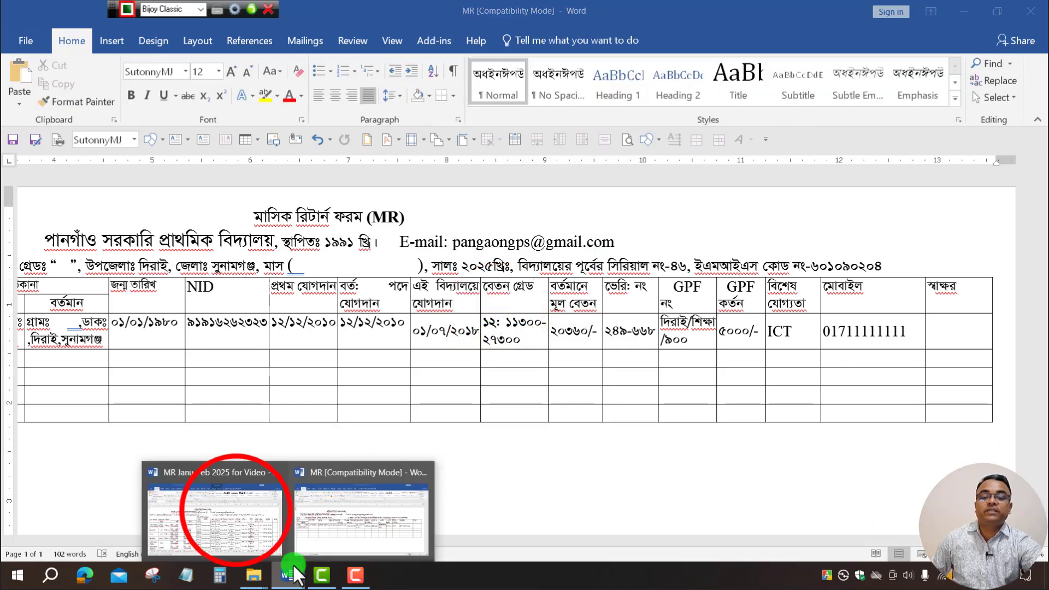
left_click(236, 511)
scroll(435, 394, "down", 8)
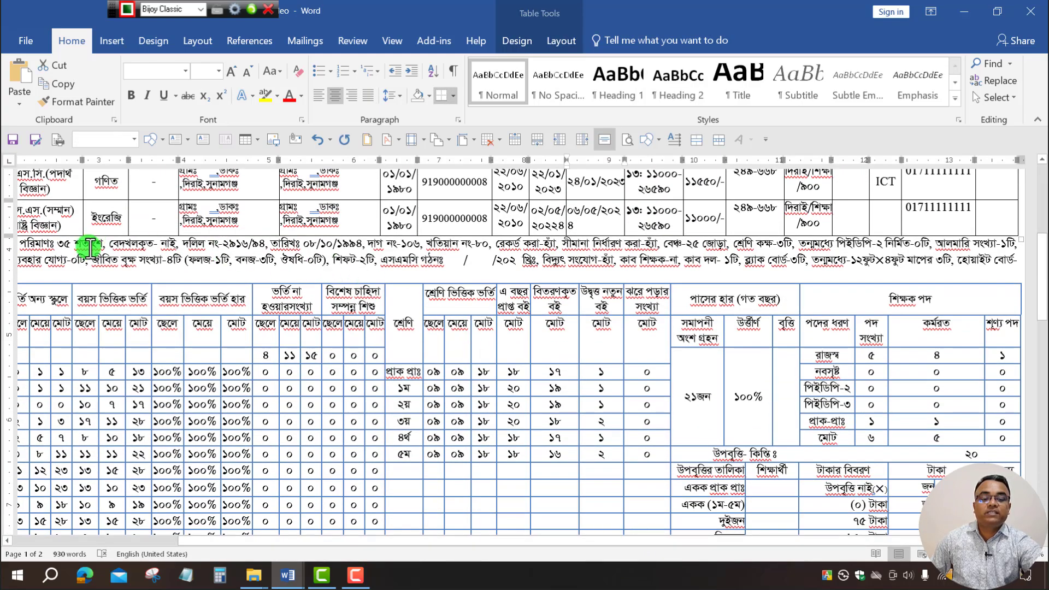
left_click_drag(658, 538, 465, 541)
left_click(35, 236)
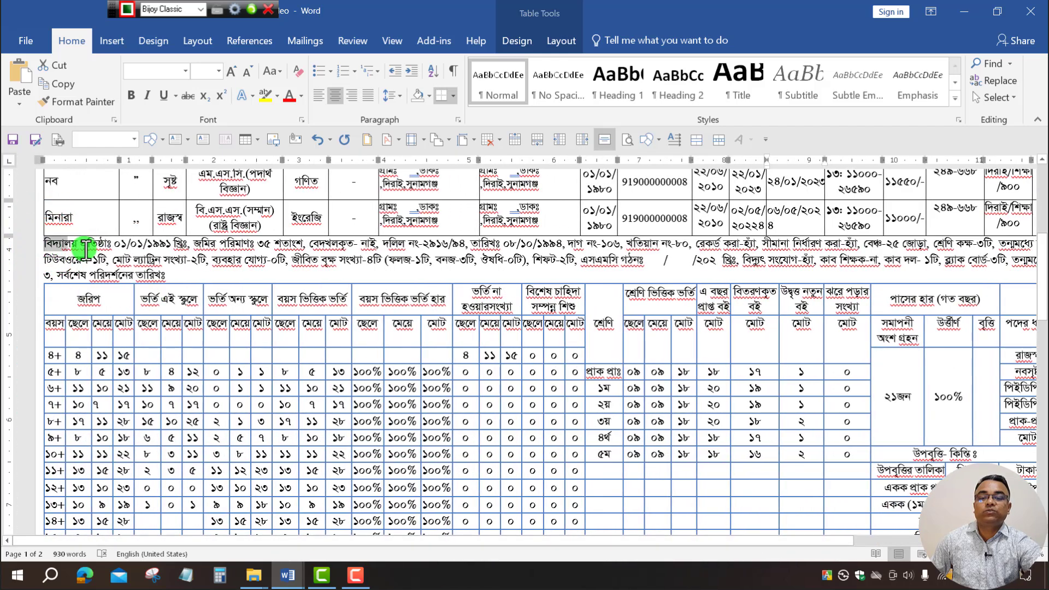
triple_click(197, 269)
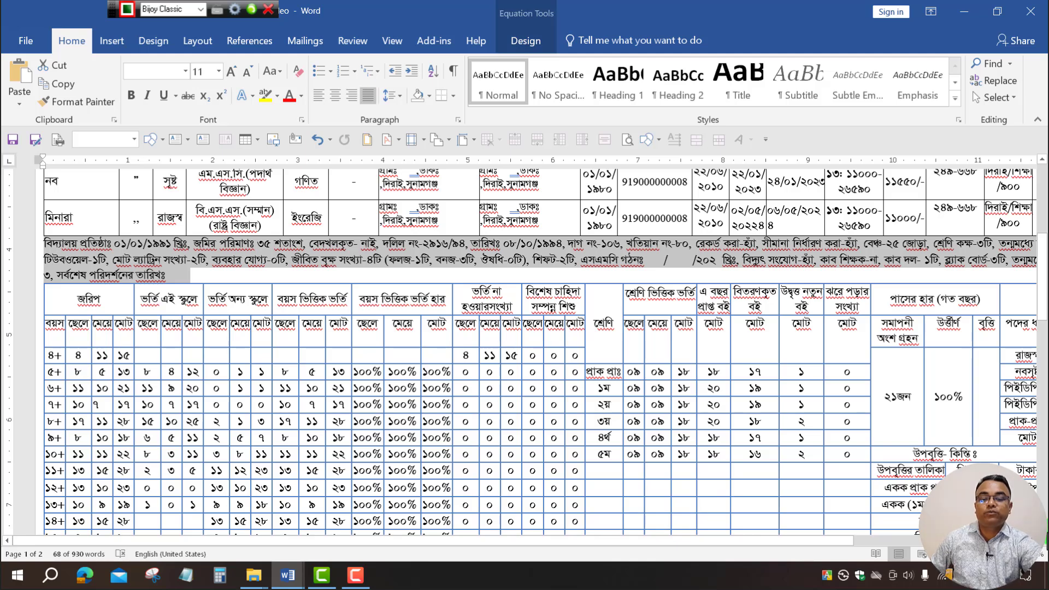
Return to the new MR form and place the caret below the teacher table.
left_click(287, 574)
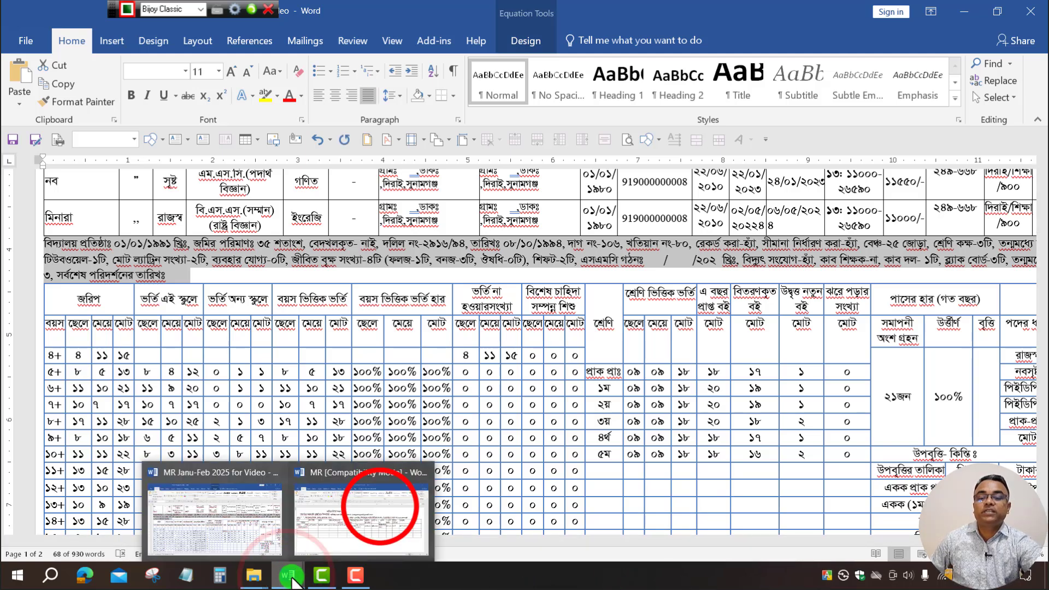
left_click(382, 508)
left_click(42, 437)
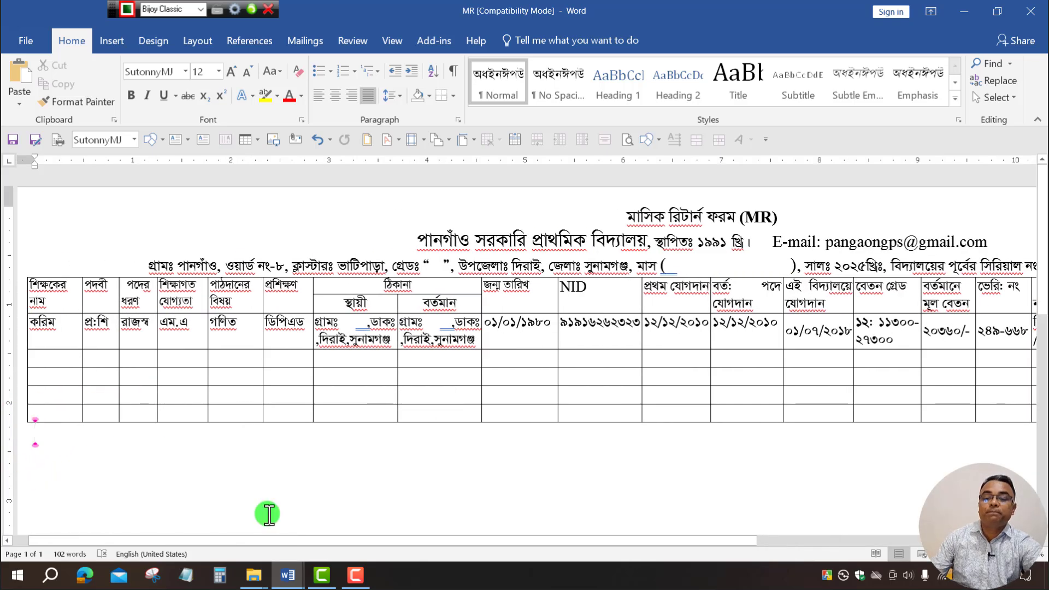
Paste the বিদ্যালয় প্রতিষ্ঠাঃ paragraph below the table, set it to size 11, and add a new line.
key("ctrl+v")
scroll(267, 511, "down", 1)
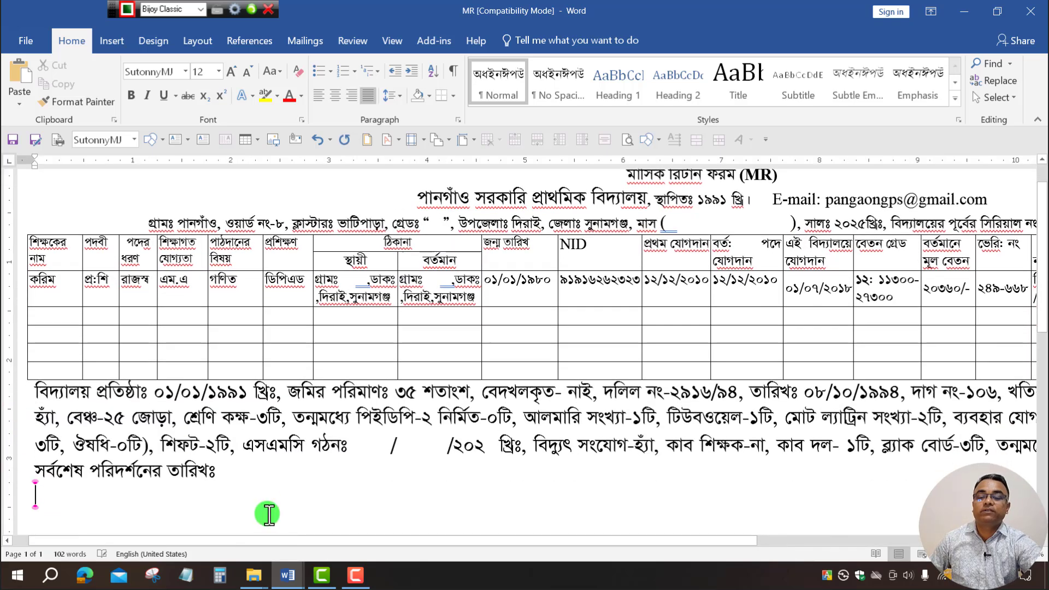
left_click(255, 477)
left_click_drag(76, 453, 5, 395)
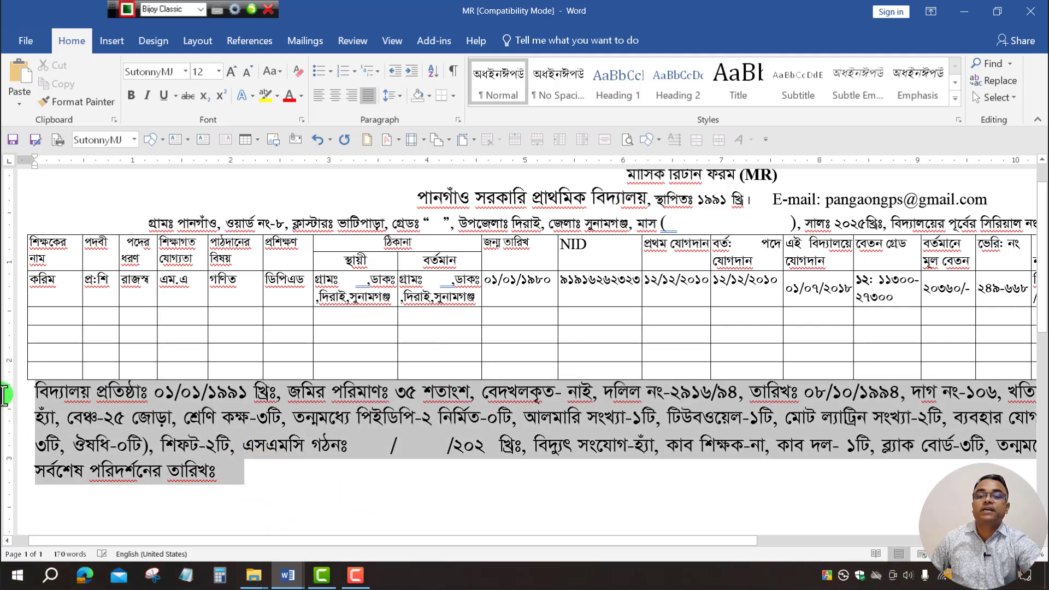
left_click(220, 74)
left_click(200, 131)
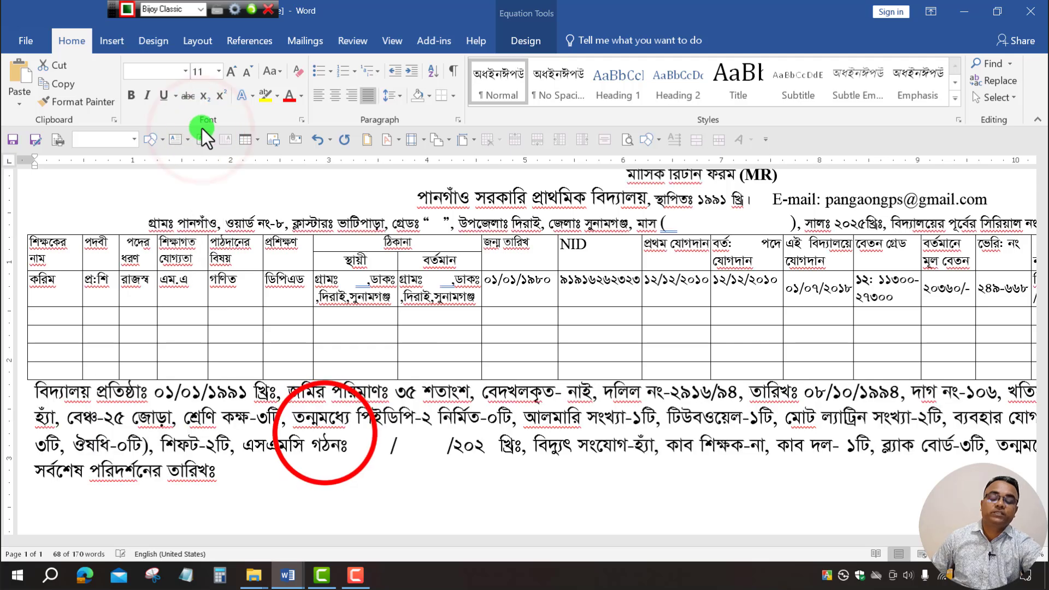
left_click(322, 431)
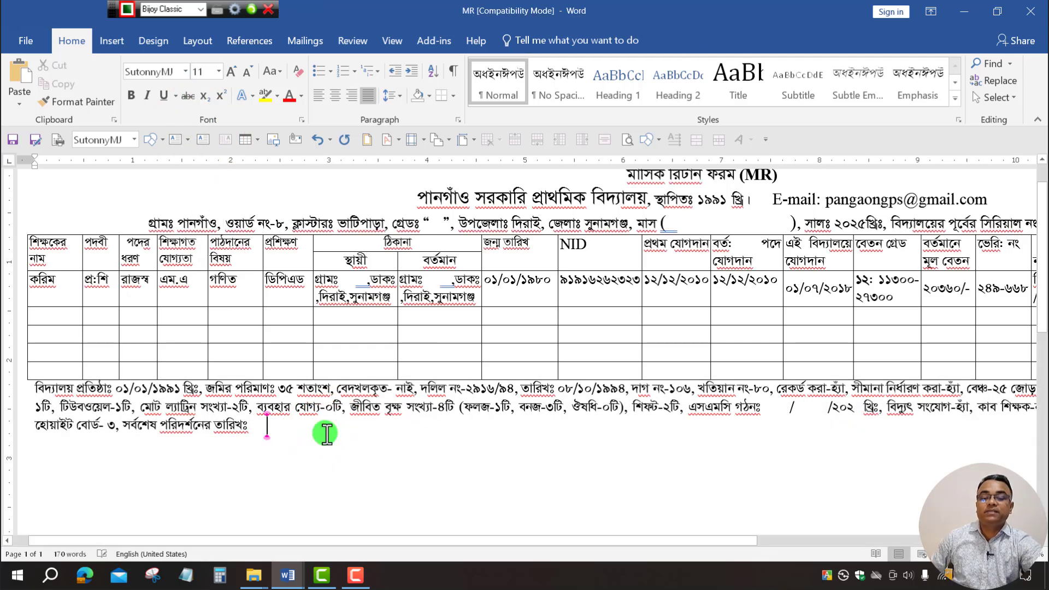
key("Return")
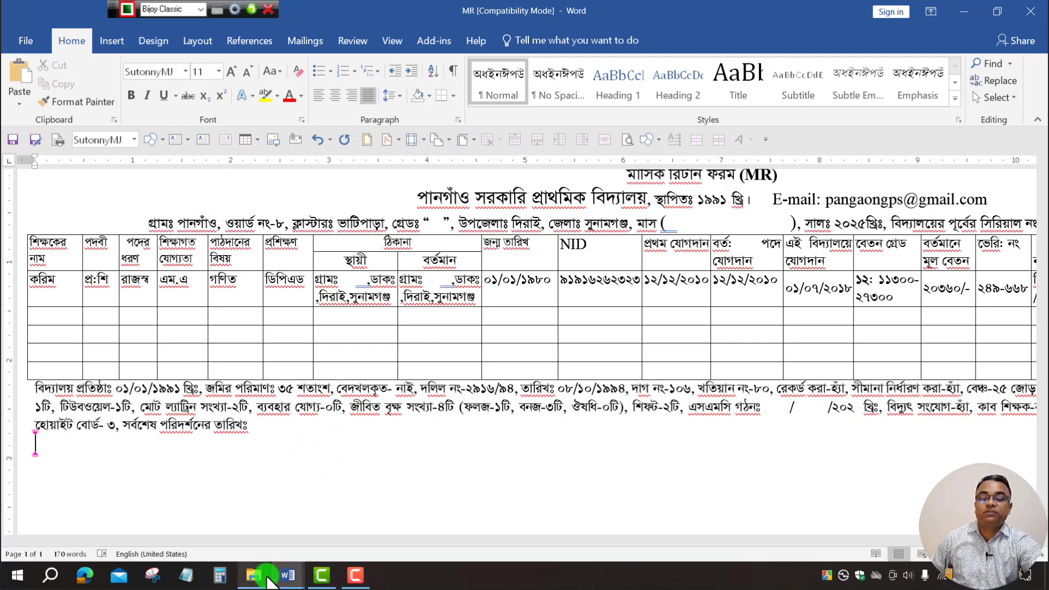
mouse_move(283, 575)
left_click(255, 522)
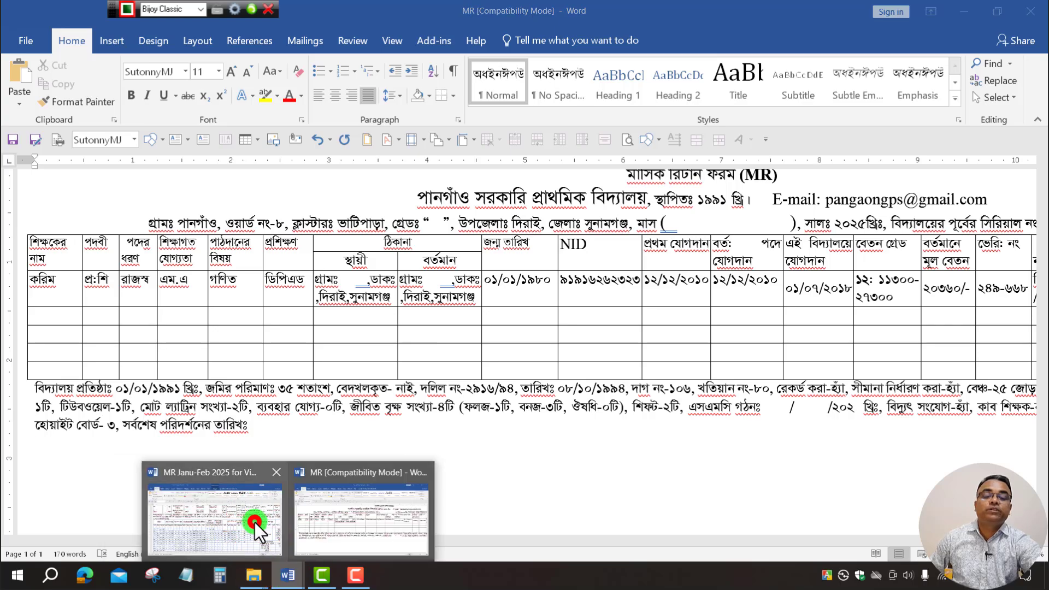
scroll(293, 475, "down", 5)
scroll(626, 375, "up", 4)
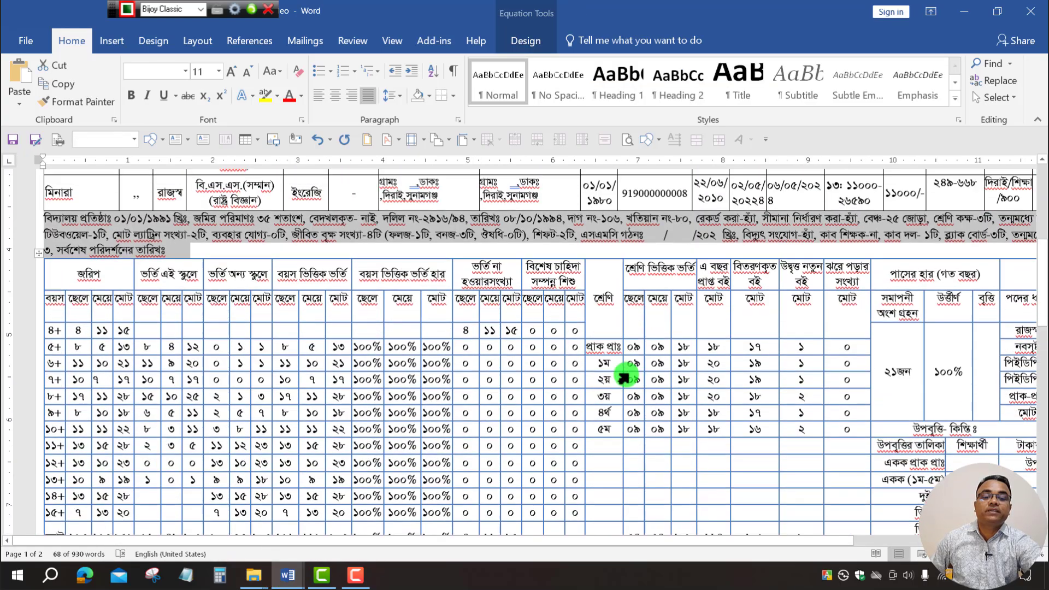
scroll(623, 377, "up", 1)
left_click(627, 380)
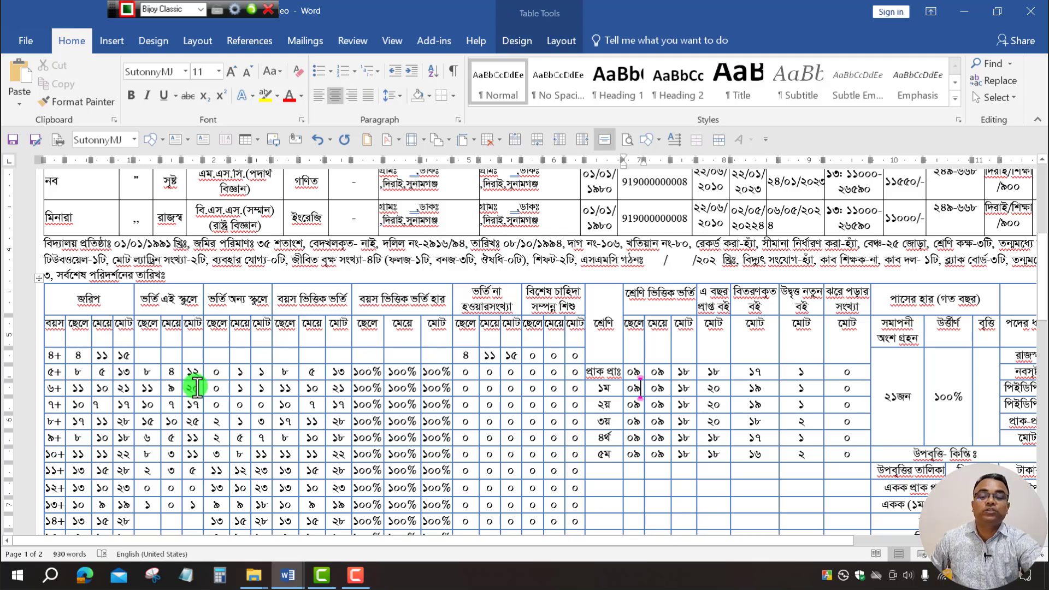
scroll(473, 419, "down", 3)
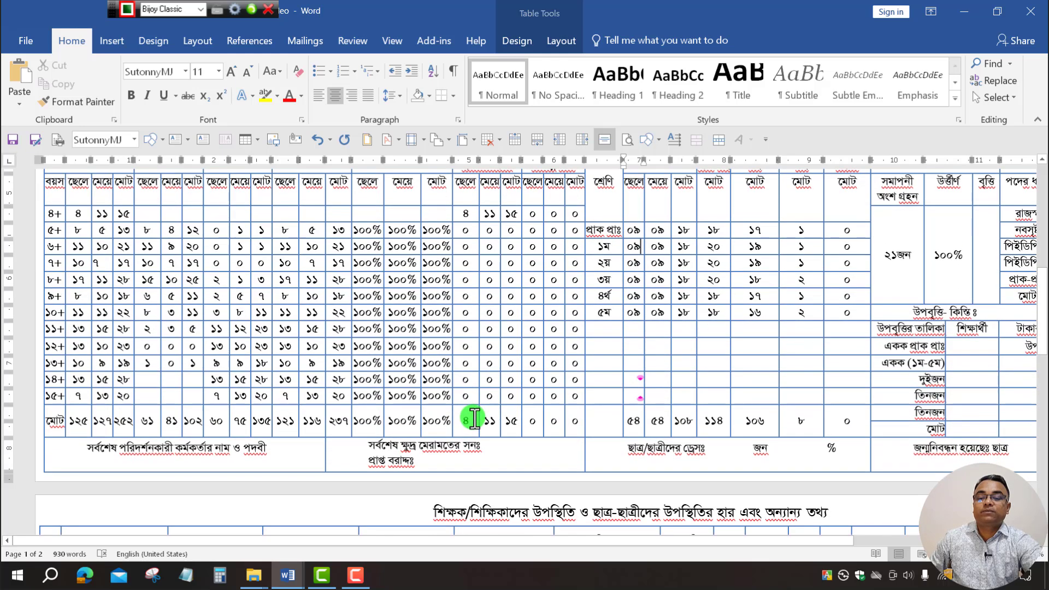
left_click(73, 343)
left_click(74, 346)
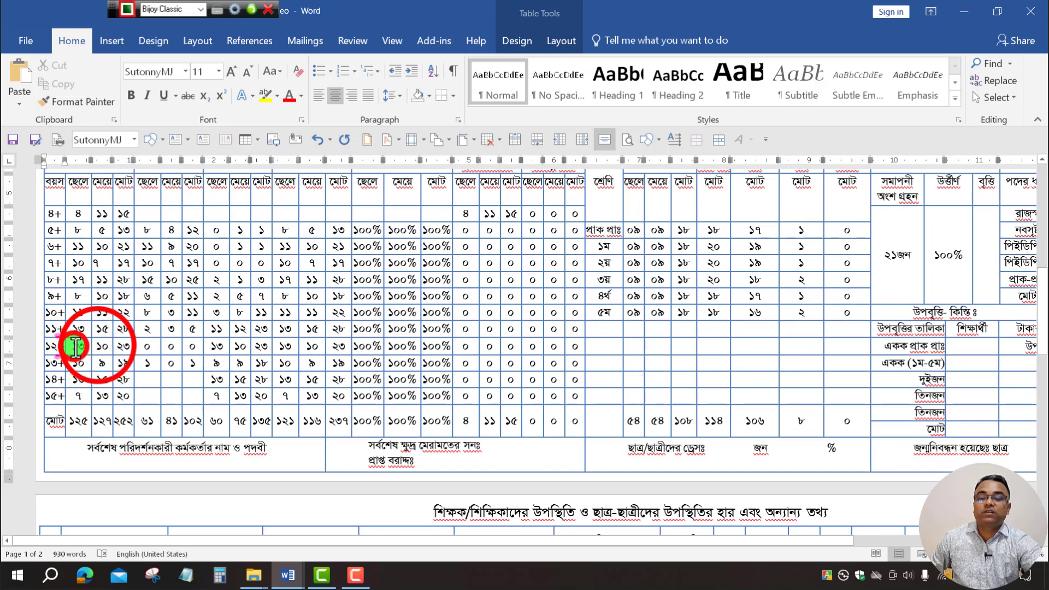
left_click(97, 345)
left_click(123, 345)
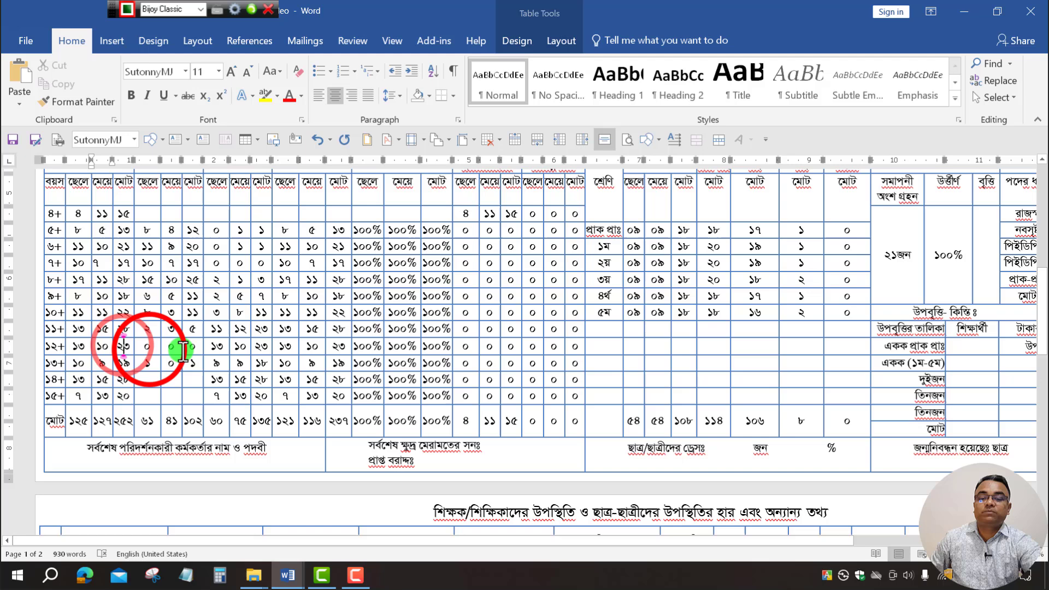
left_click(149, 350)
left_click(170, 348)
left_click(194, 348)
left_click(219, 348)
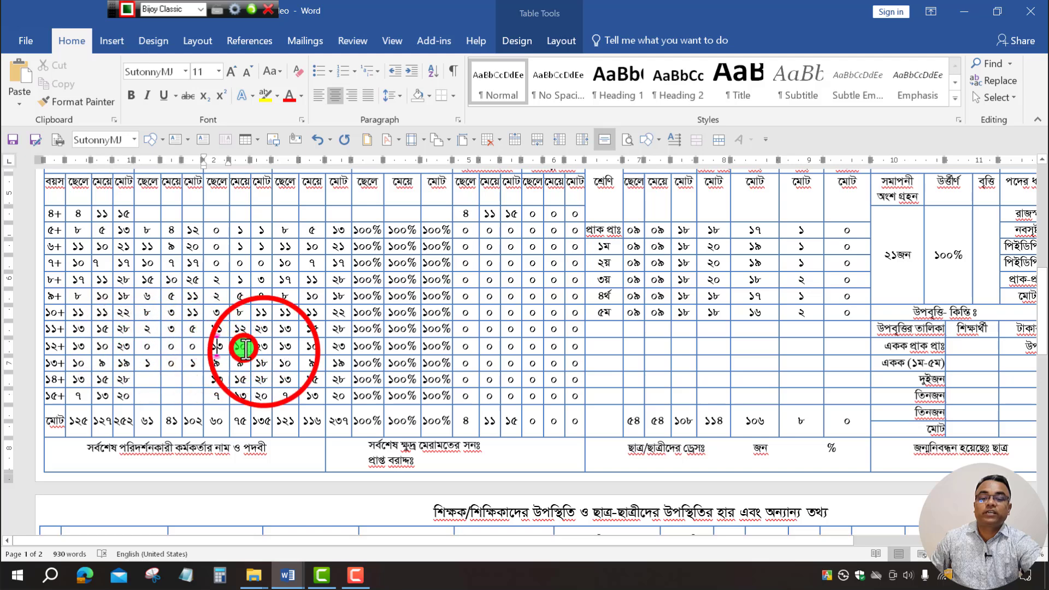
left_click(244, 349)
left_click(268, 349)
left_click(284, 349)
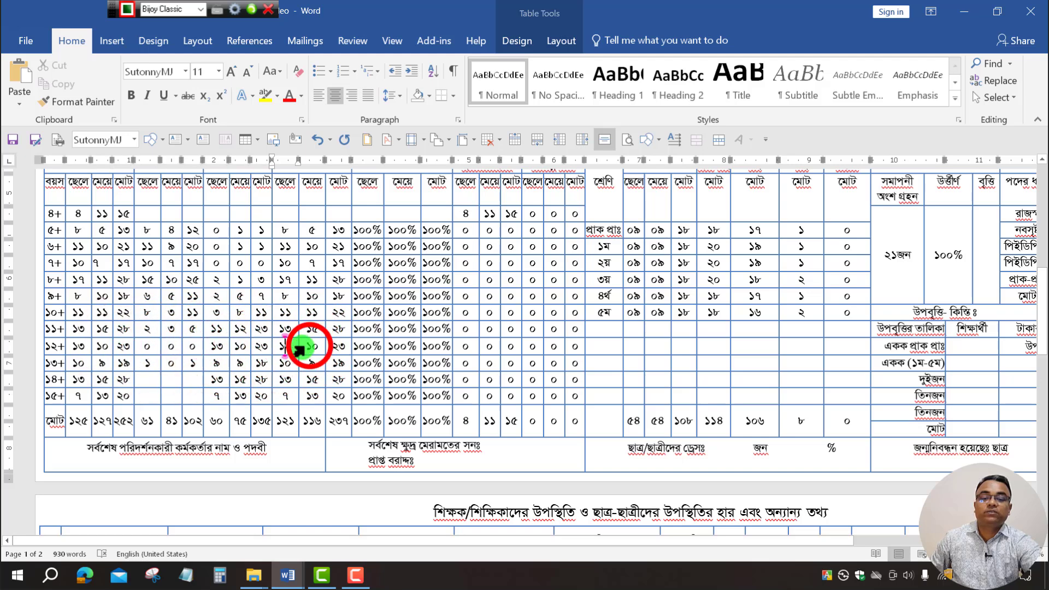
left_click(312, 346)
left_click(342, 347)
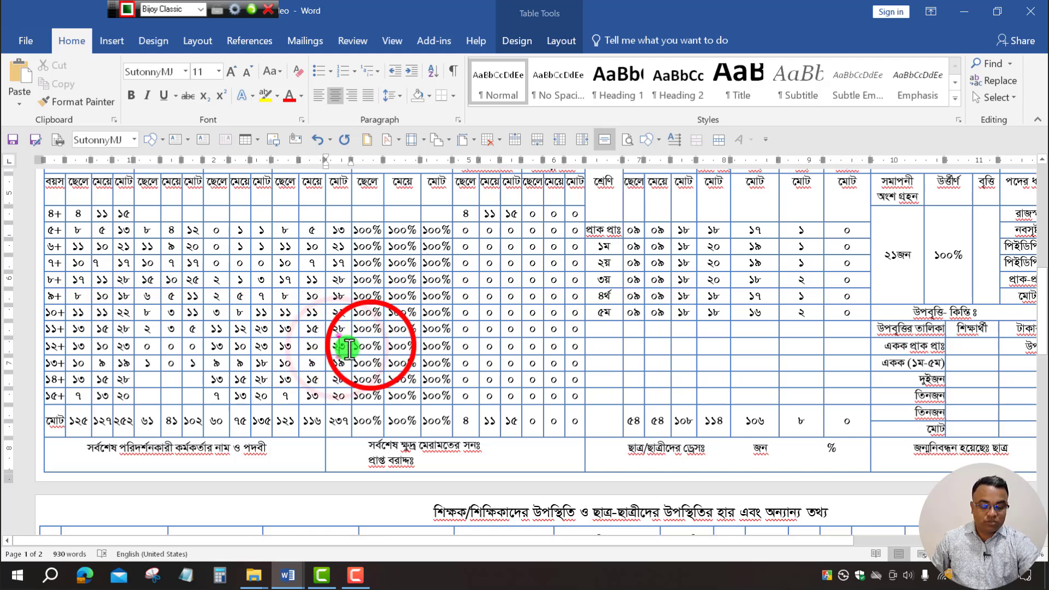
left_click(386, 346)
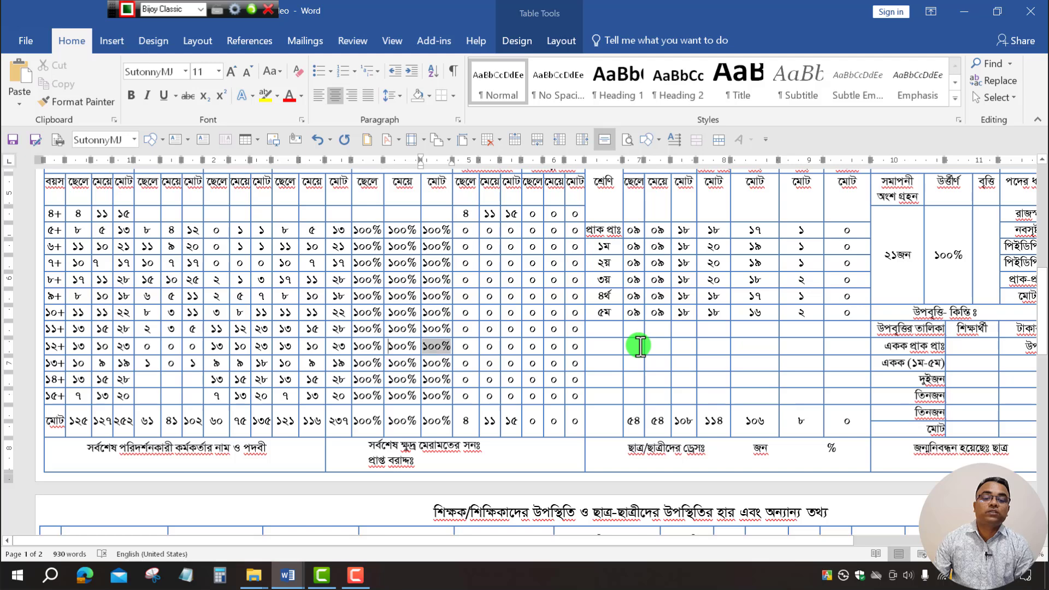
key("Tab")
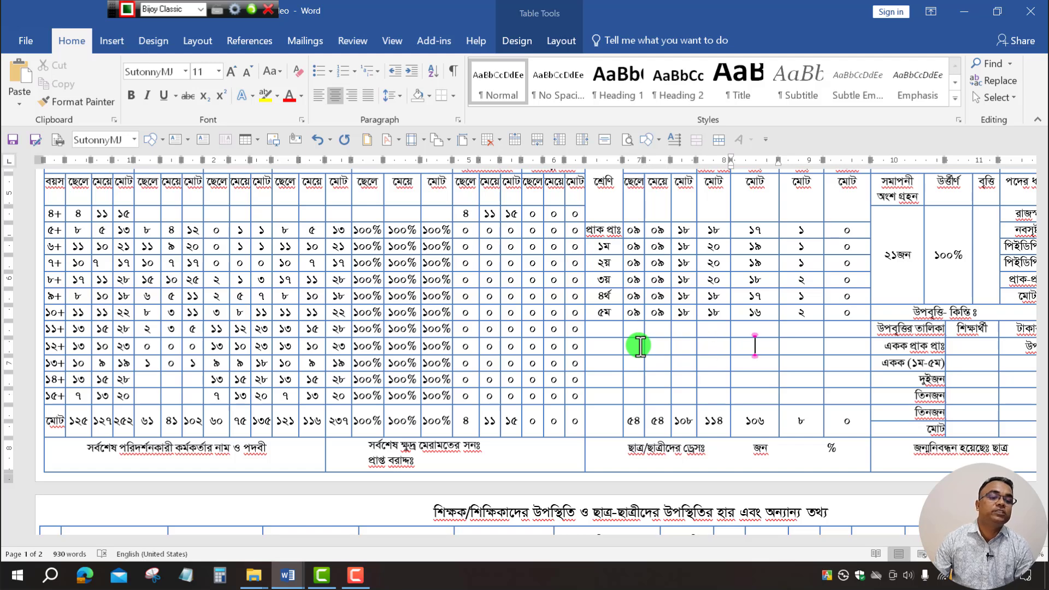
key("Tab")
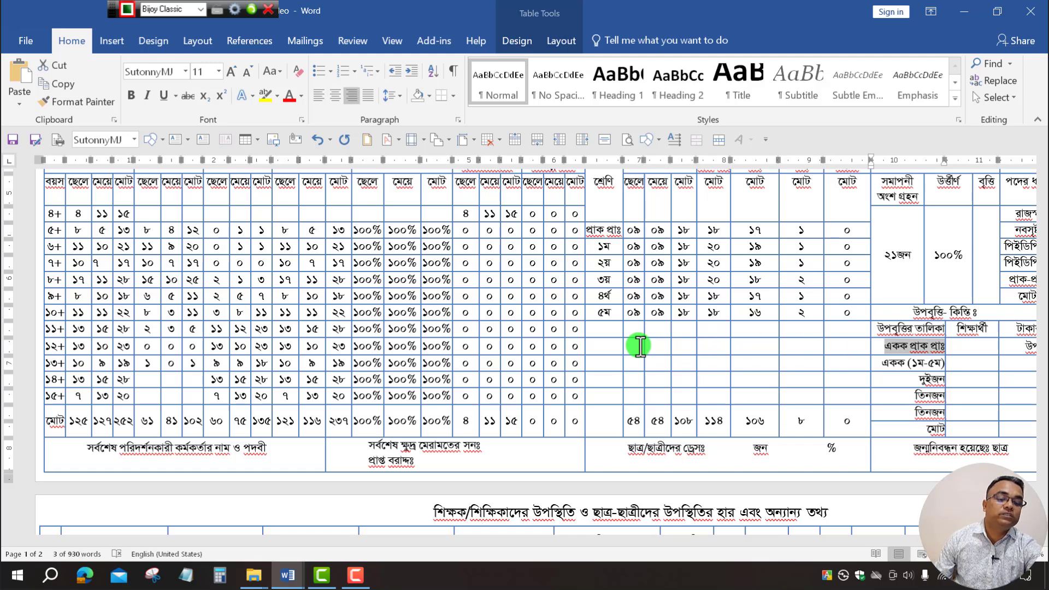
left_click_drag(778, 540, 953, 542)
left_click(771, 351)
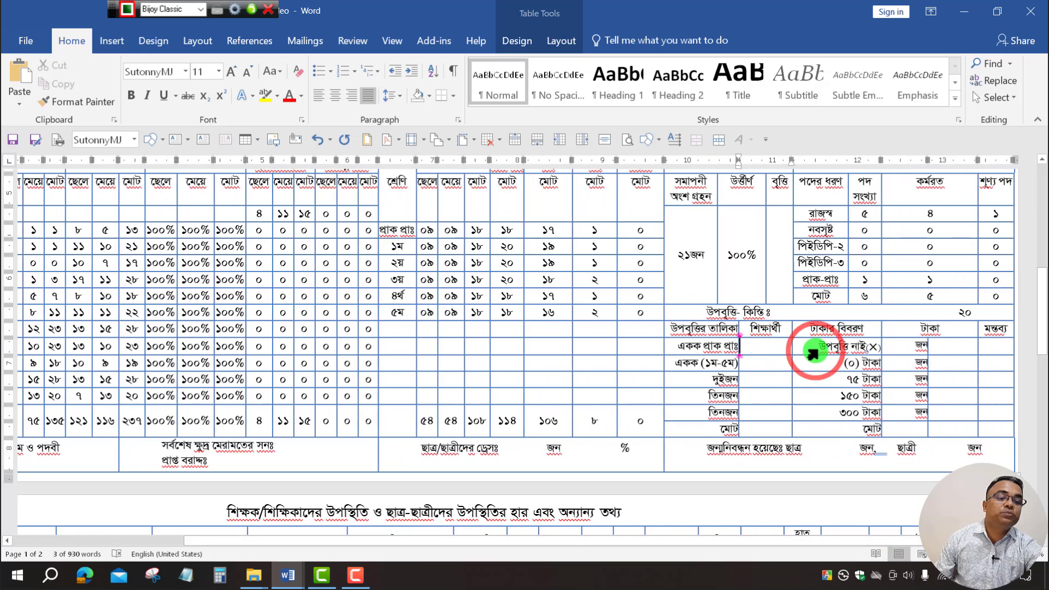
left_click(926, 347)
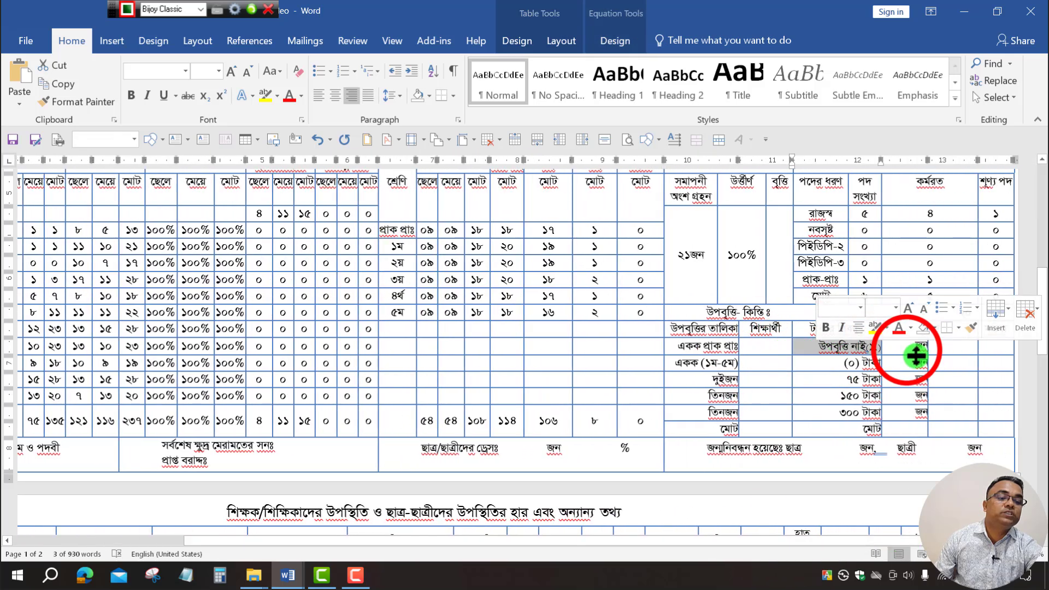
left_click(989, 348)
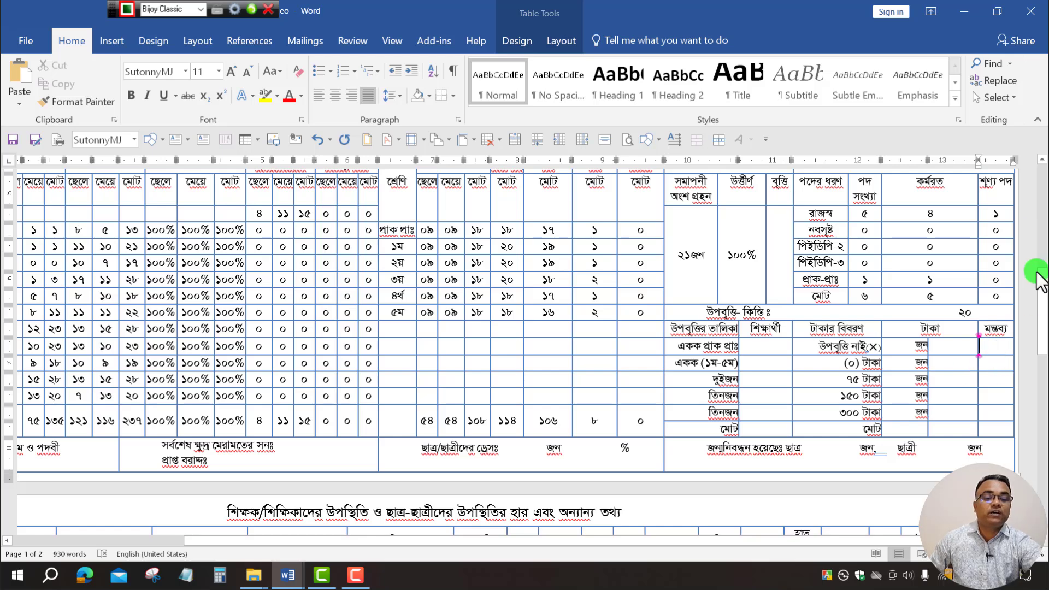
left_click_drag(746, 544, 164, 340)
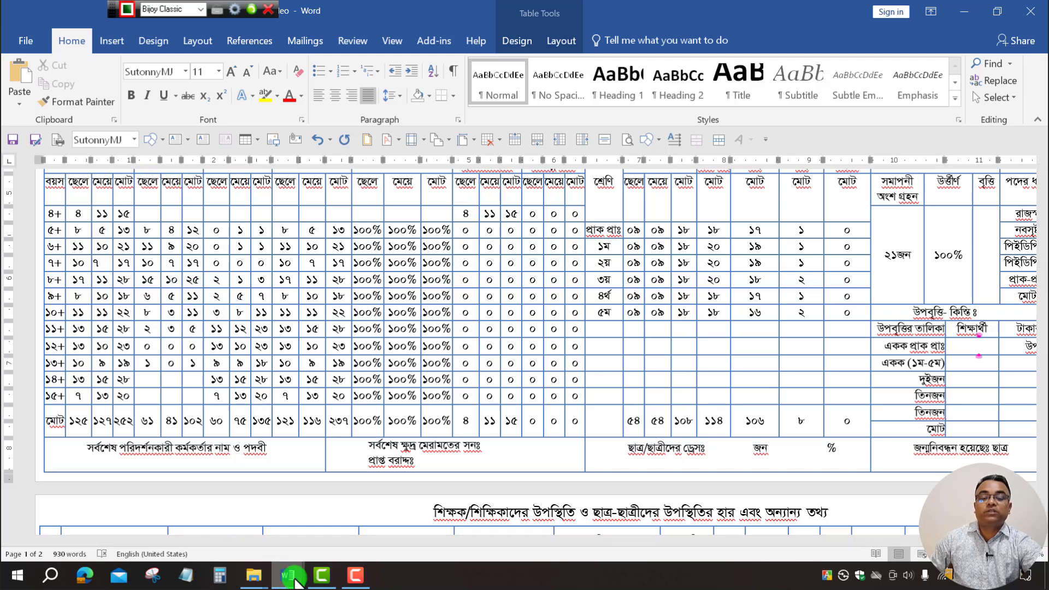
Back in the MR form, insert a table with 38 columns and 10 rows.
mouse_move(284, 579)
left_click(369, 517)
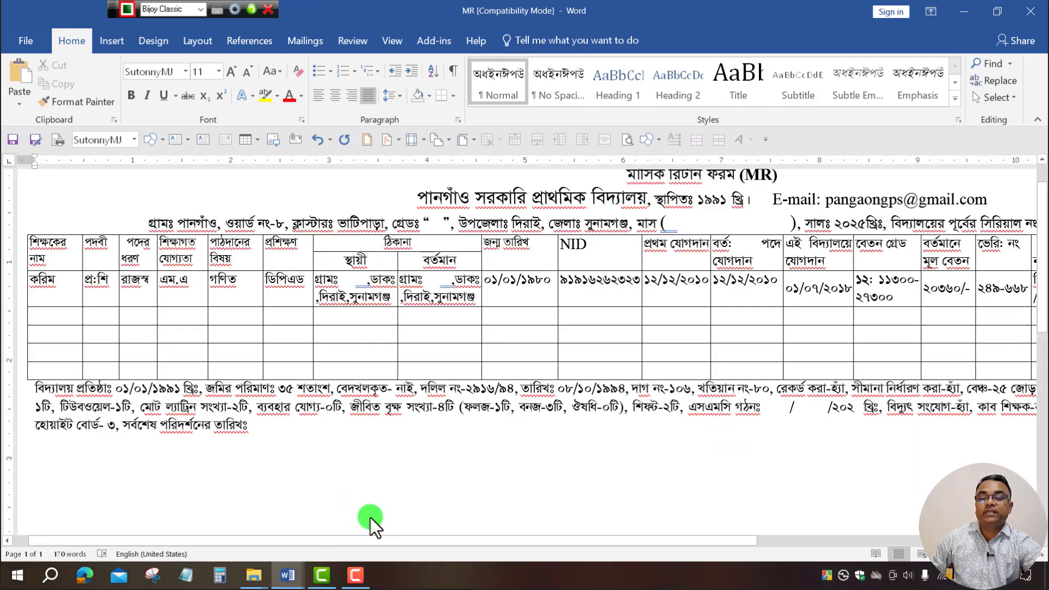
left_click(104, 37)
left_click(100, 87)
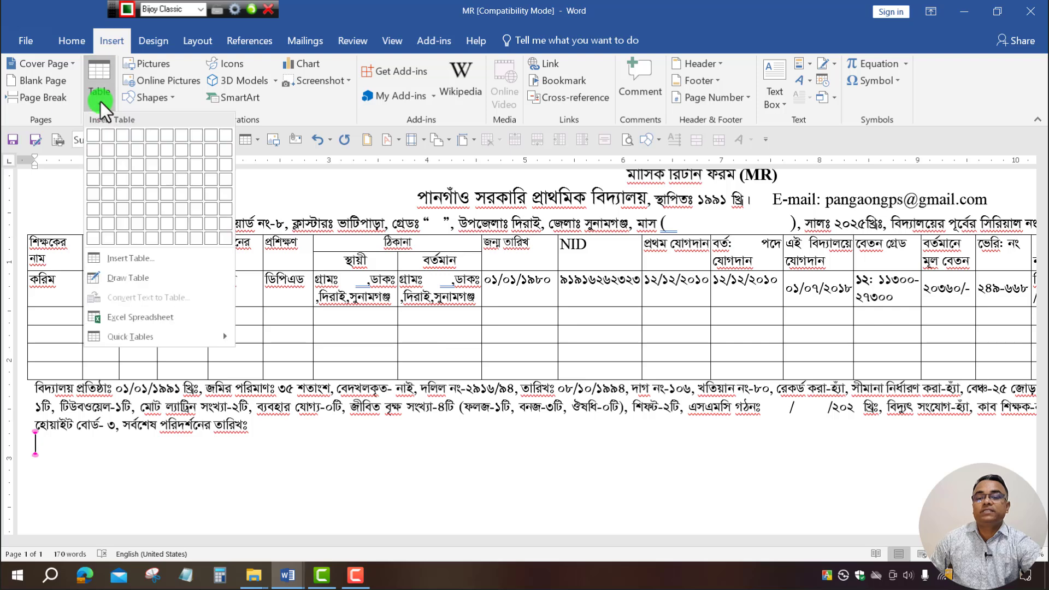
left_click(133, 258)
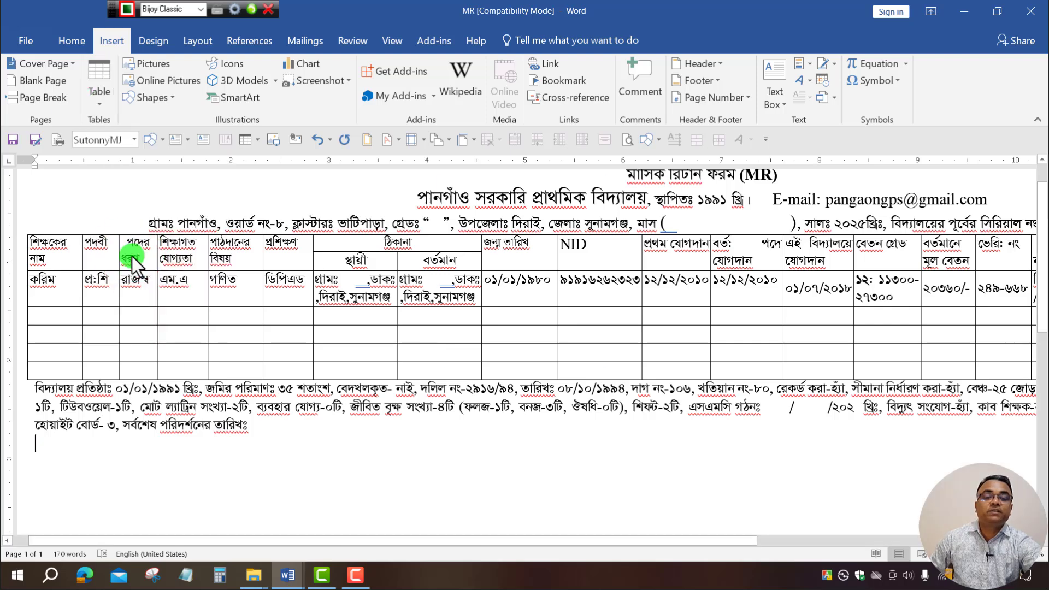
left_click(576, 223)
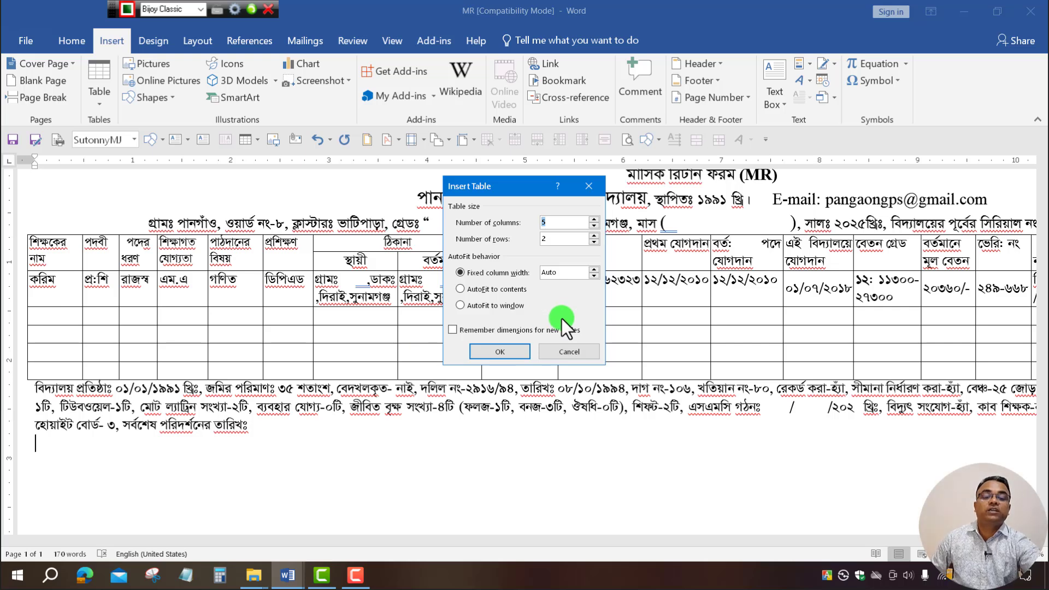
type("38")
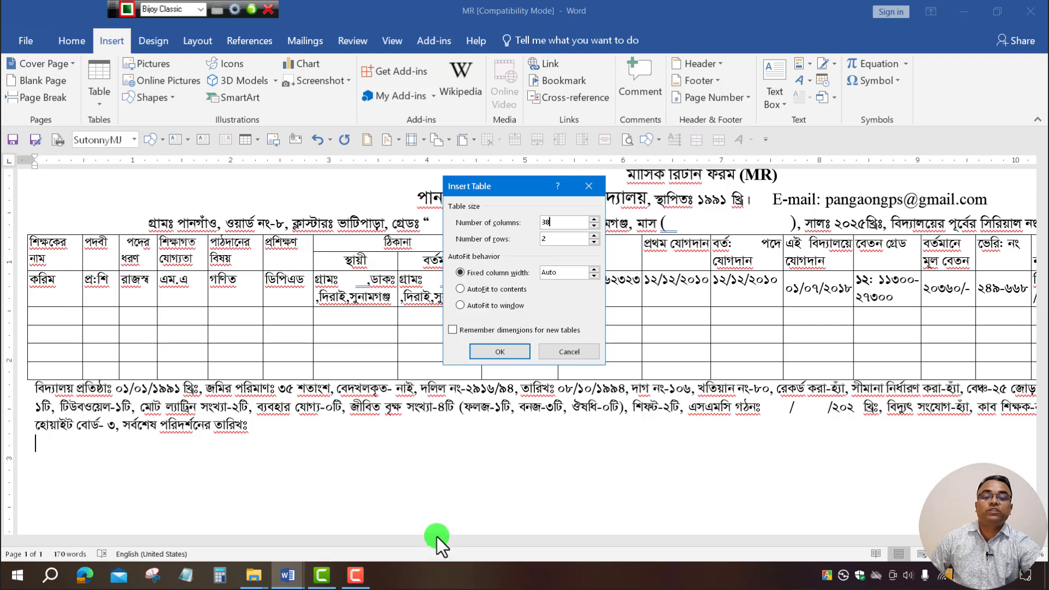
left_click(560, 239)
double_click(560, 239)
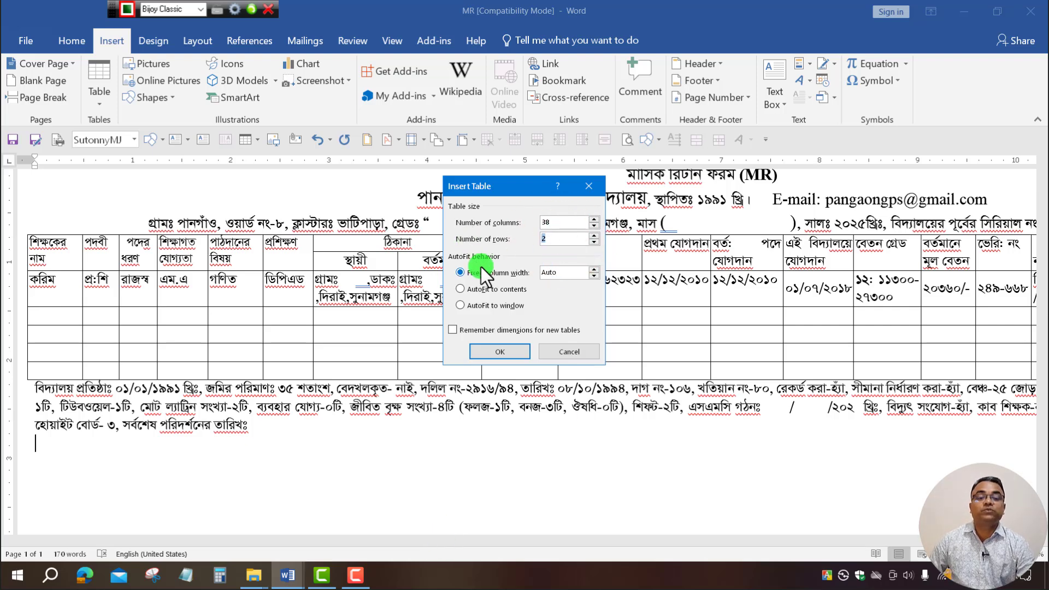
type("10")
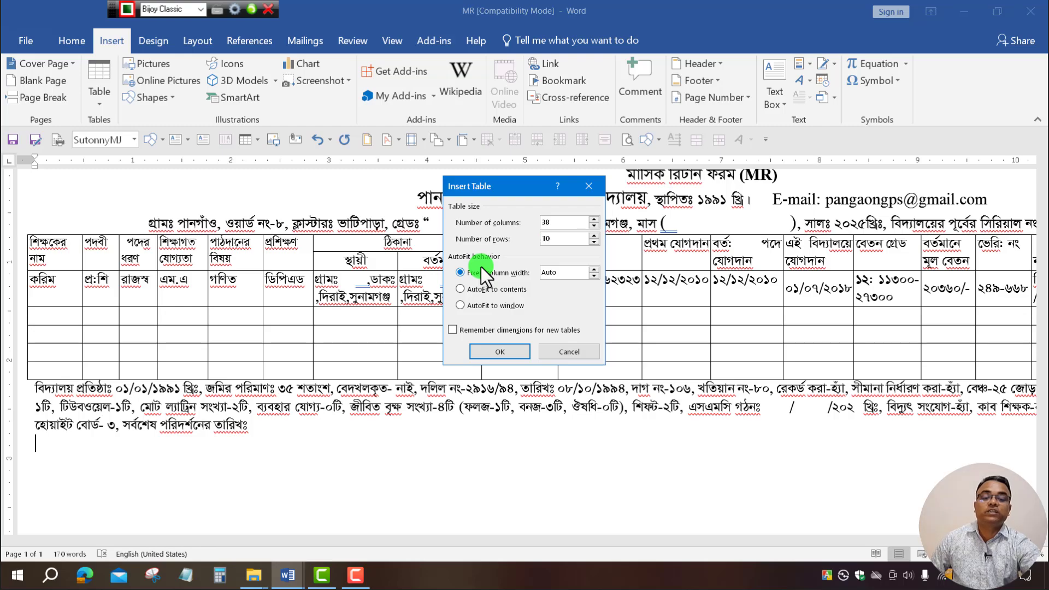
left_click(509, 355)
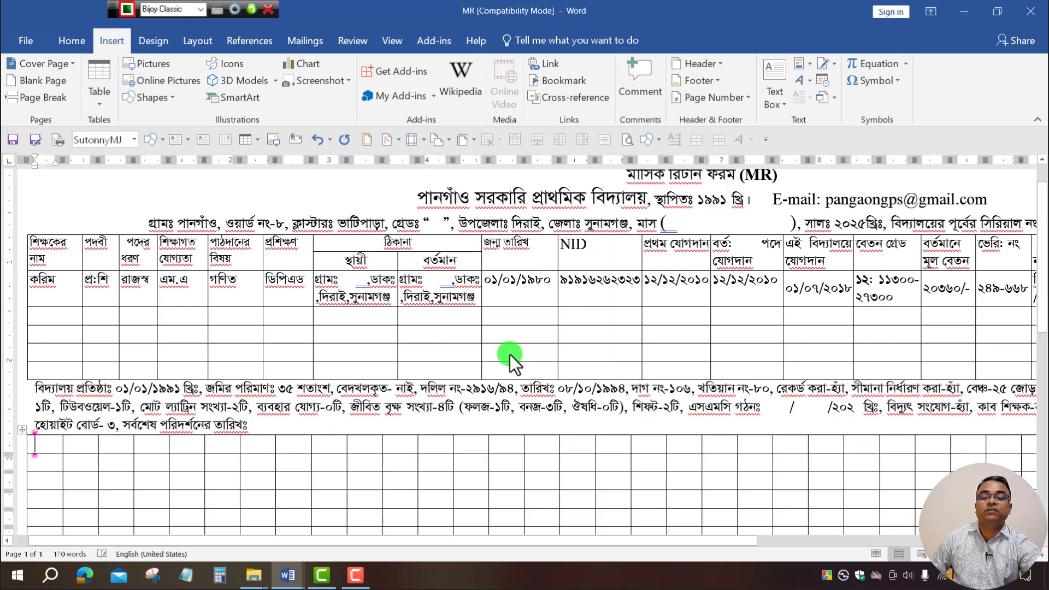
scroll(519, 471, "down", 6)
scroll(515, 464, "up", 10)
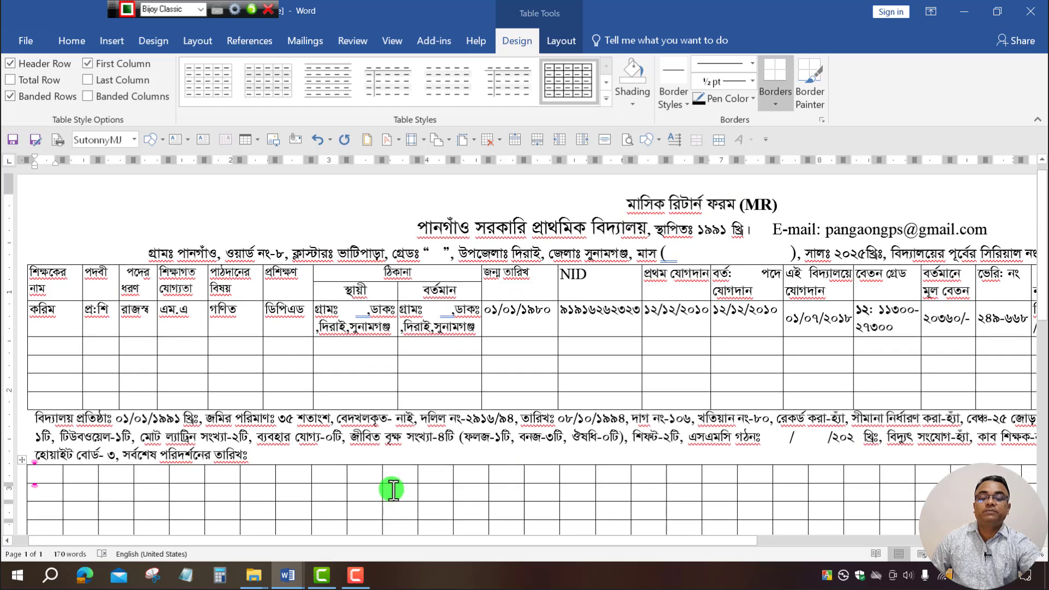
scroll(393, 490, "down", 3)
left_click(292, 571)
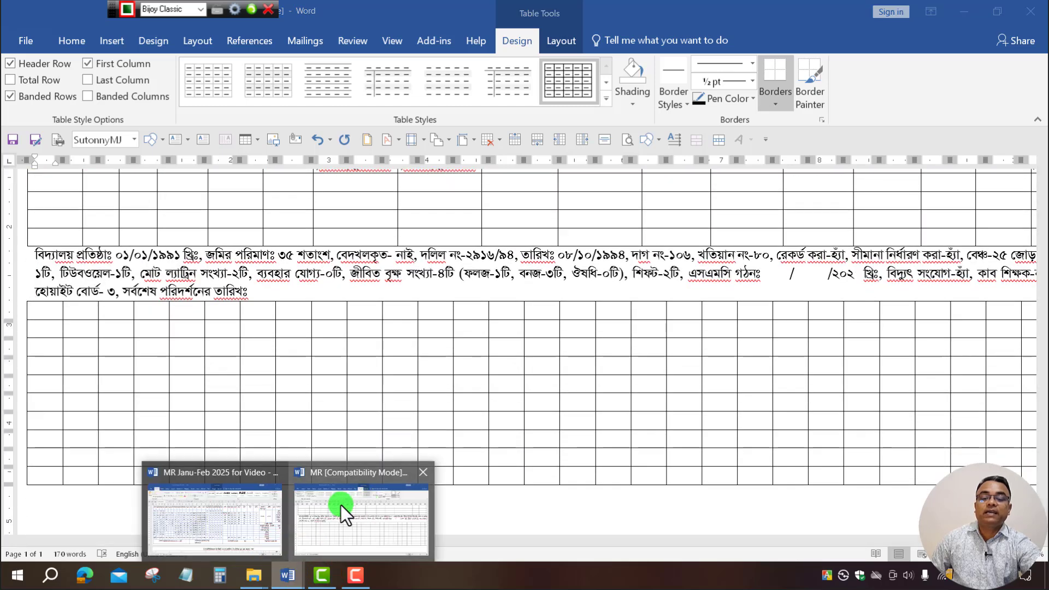
left_click(237, 513)
scroll(269, 328, "up", 5)
left_click(201, 310)
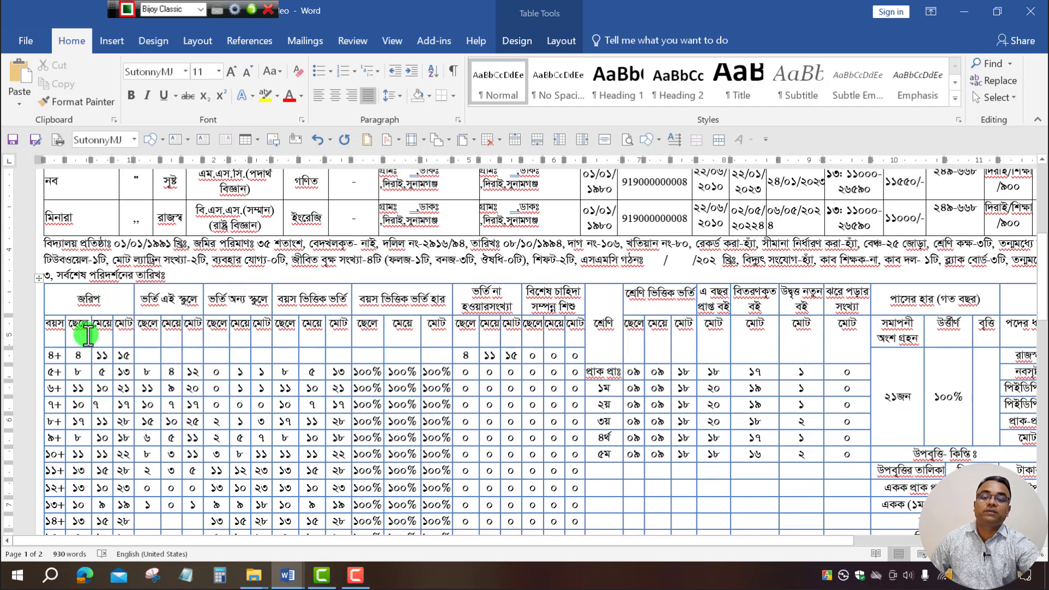
left_click_drag(23, 328, 571, 328)
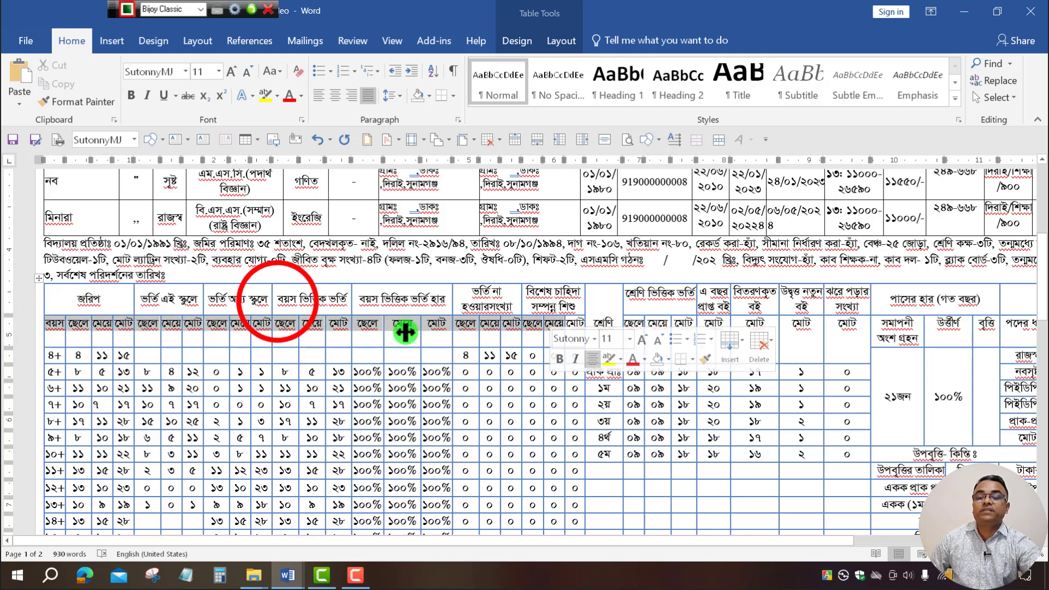
left_click(279, 302)
left_click_drag(105, 307, 843, 295)
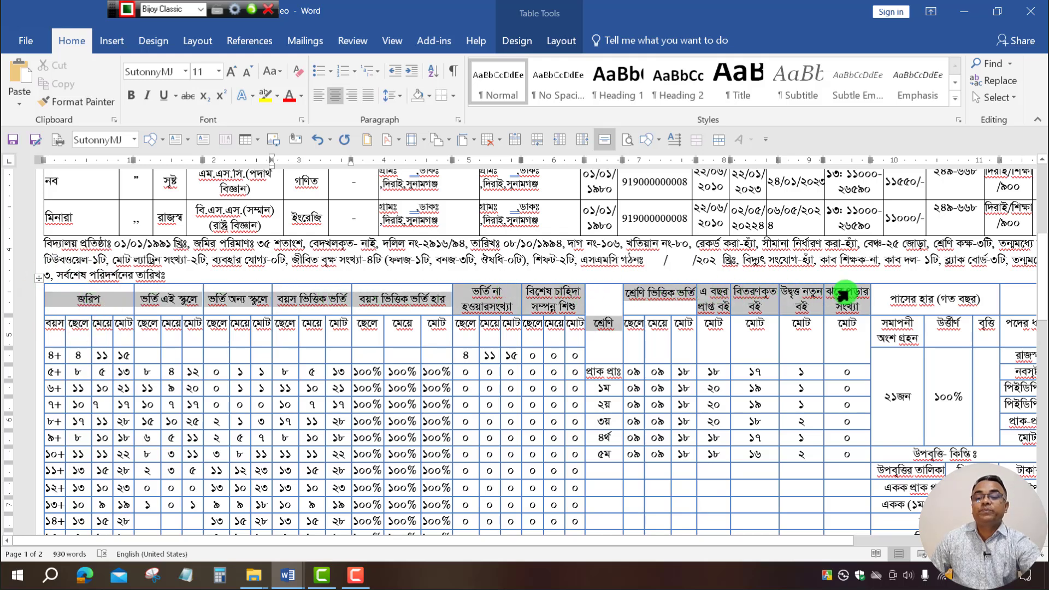
left_click(468, 372)
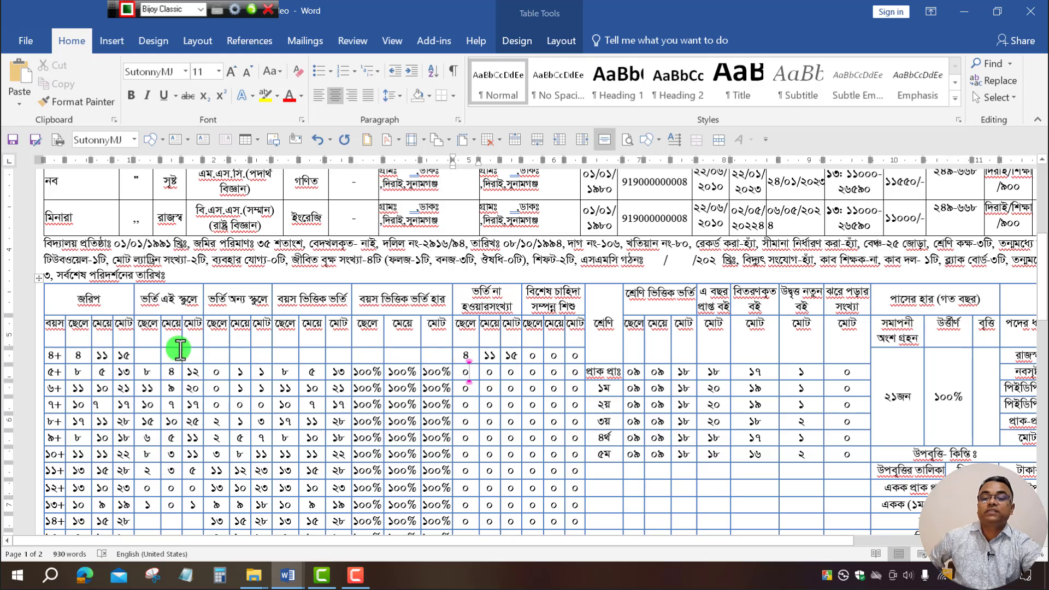
left_click(105, 300)
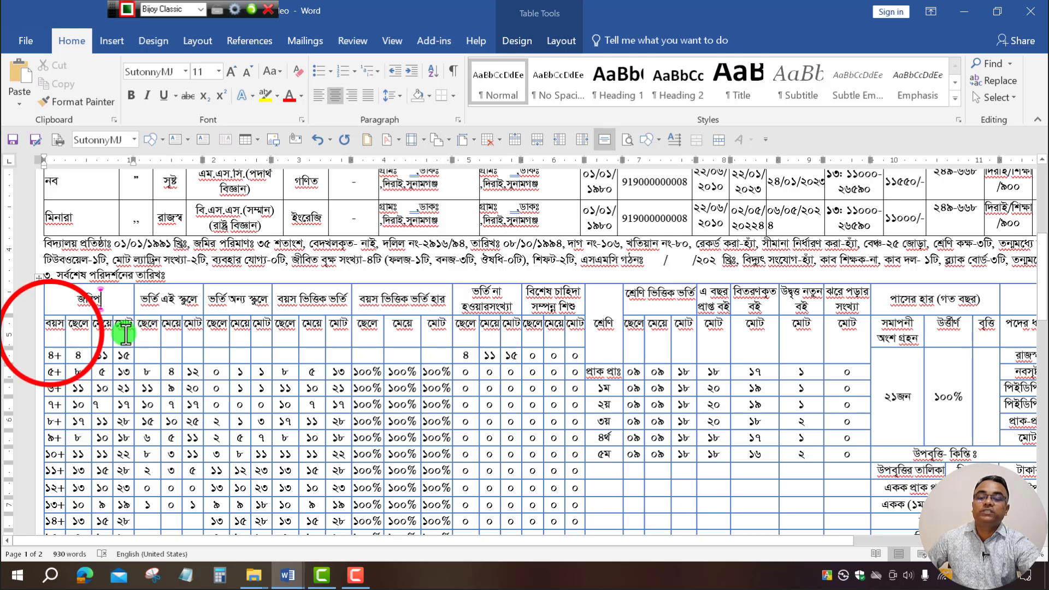
left_click(51, 334)
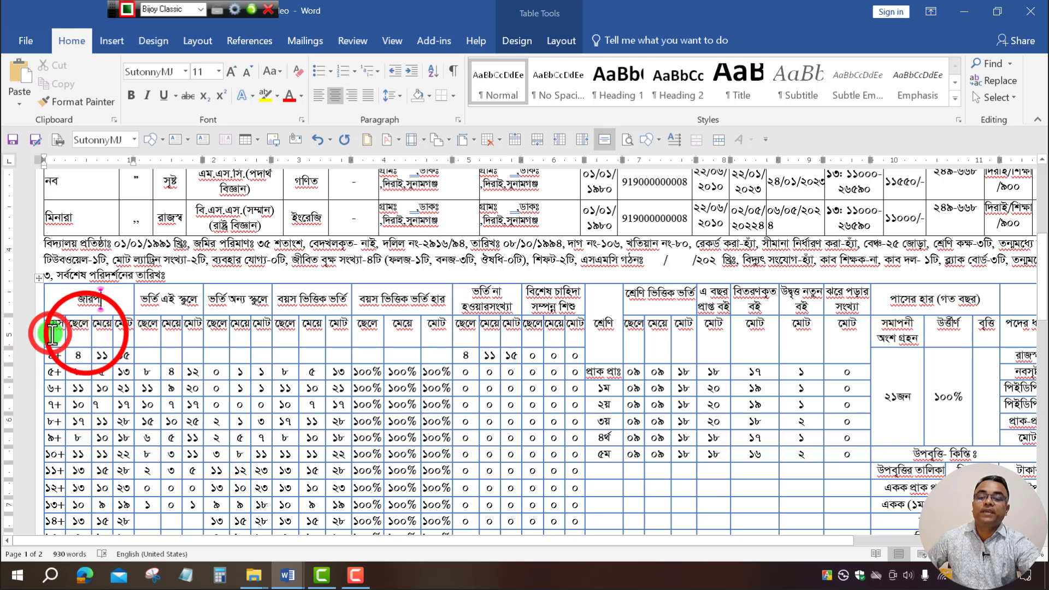
left_click(108, 333)
left_click(103, 299)
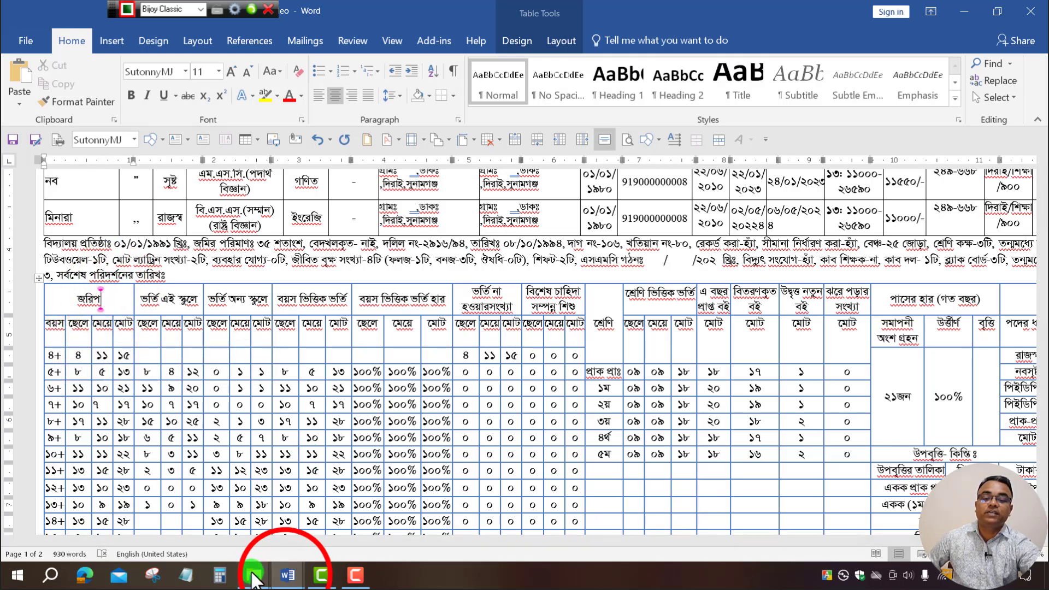
left_click(288, 575)
left_click(333, 515)
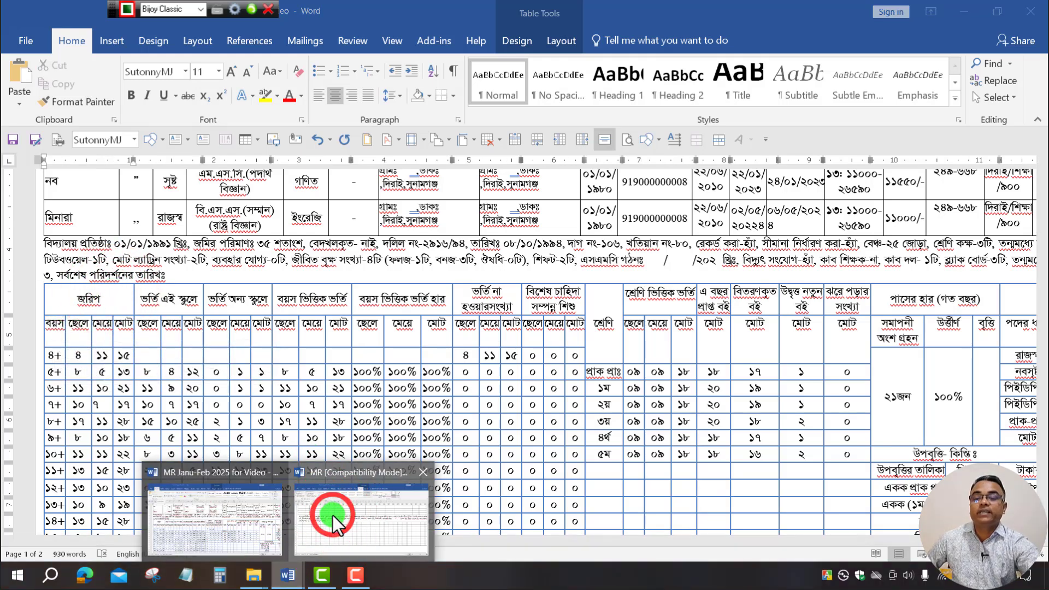
left_click(46, 312)
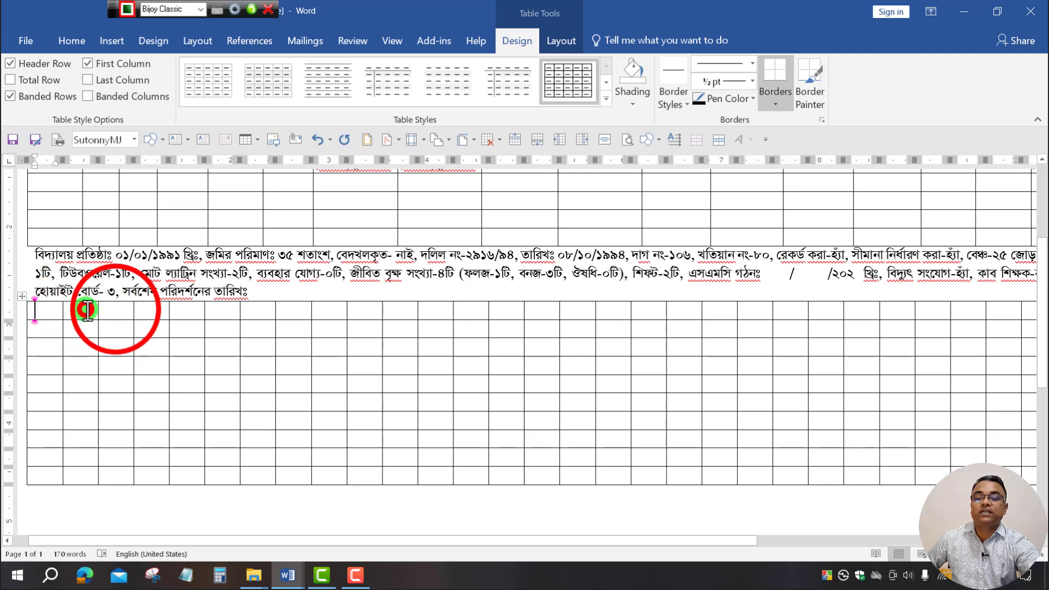
Combine the new table's first four top-row cells into one merged header cell.
left_click(154, 313)
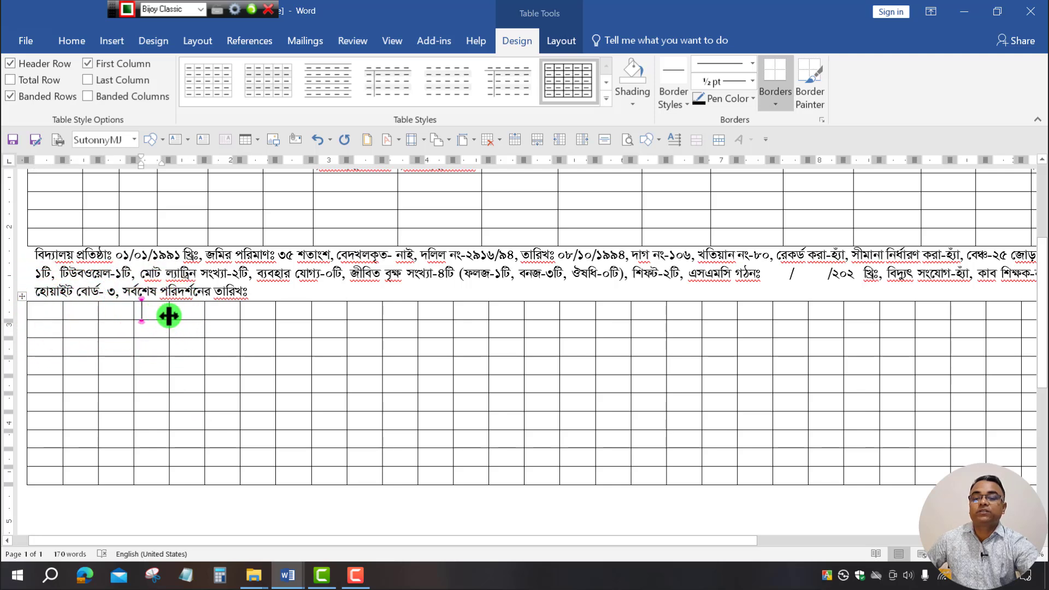
left_click_drag(168, 316, 66, 314)
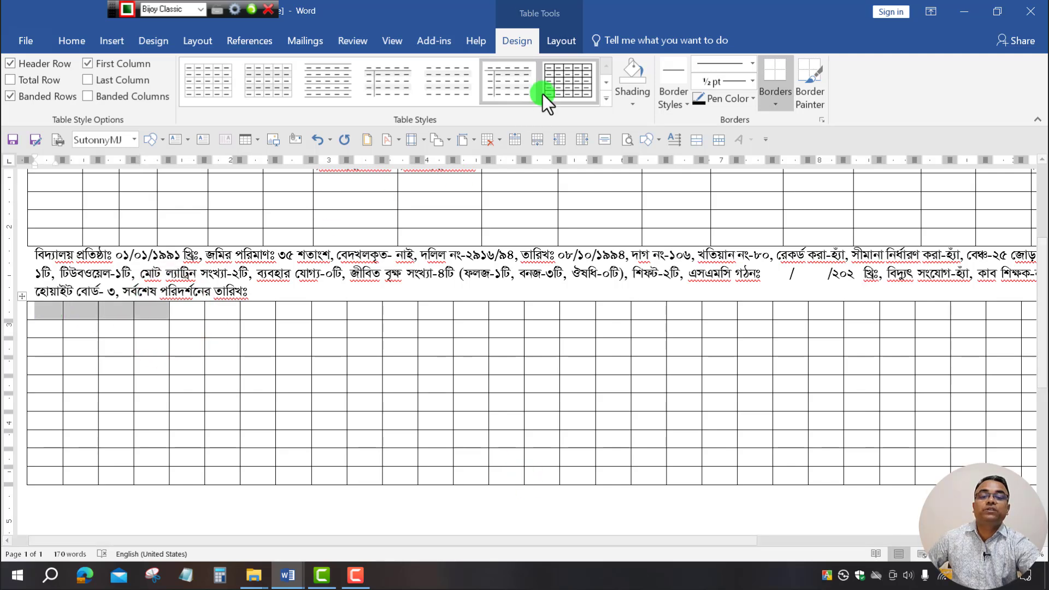
left_click(562, 41)
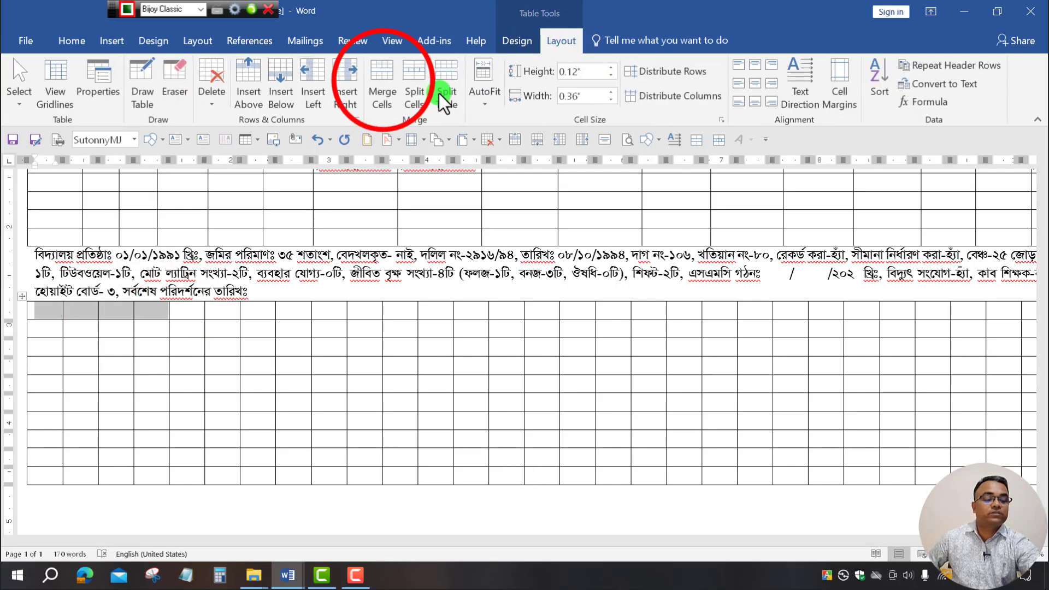
left_click(382, 81)
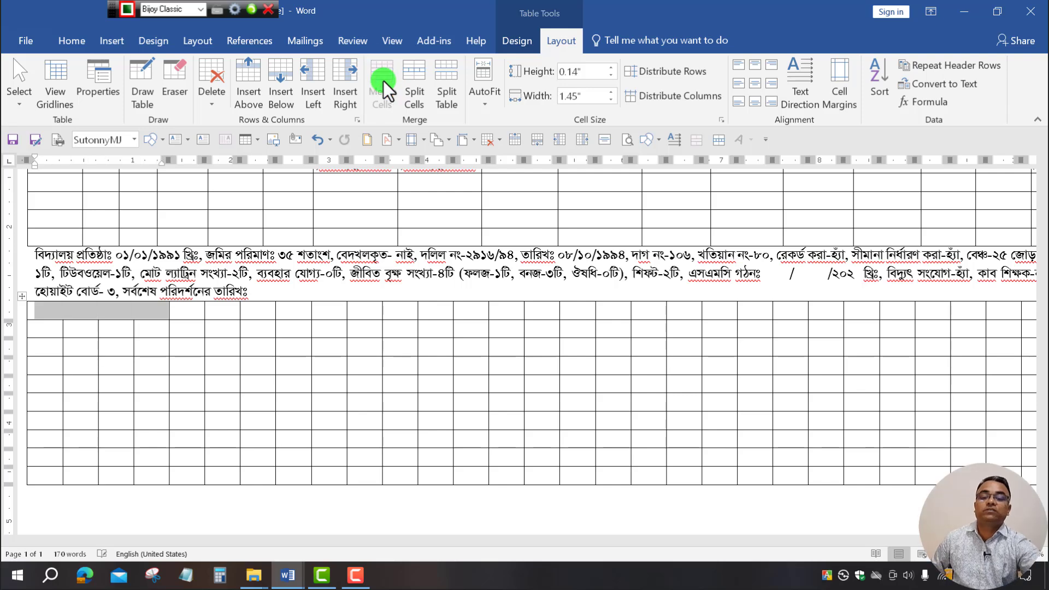
left_click(230, 315)
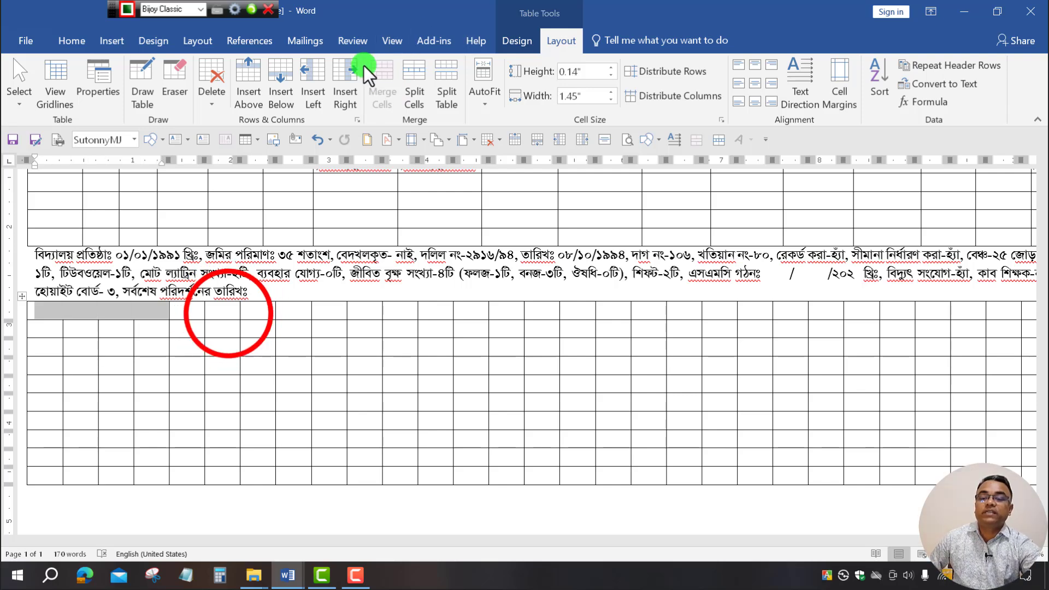
left_click(111, 314)
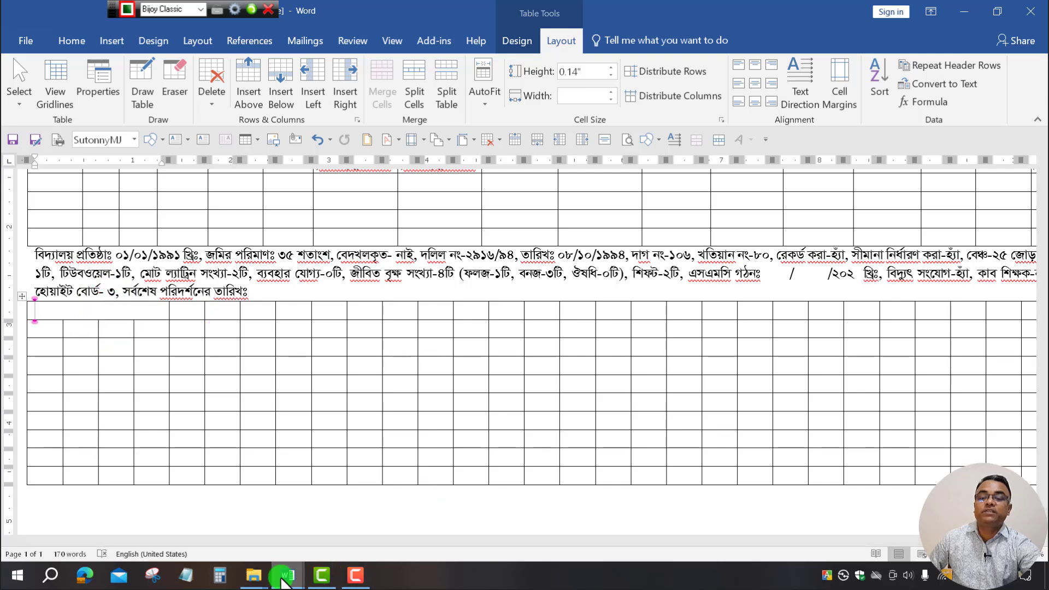
In MR Janu-Feb 2025, select the জরিপ header and its বয়স, ছেলে, মেয়ে, মোট row.
mouse_move(288, 580)
left_click(247, 540)
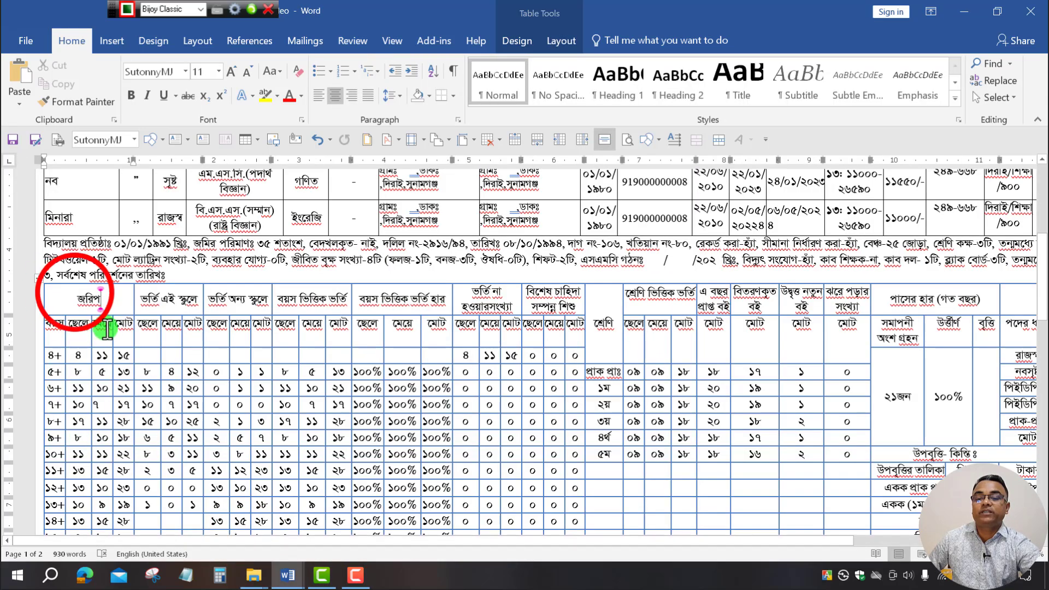
left_click_drag(74, 293, 129, 325)
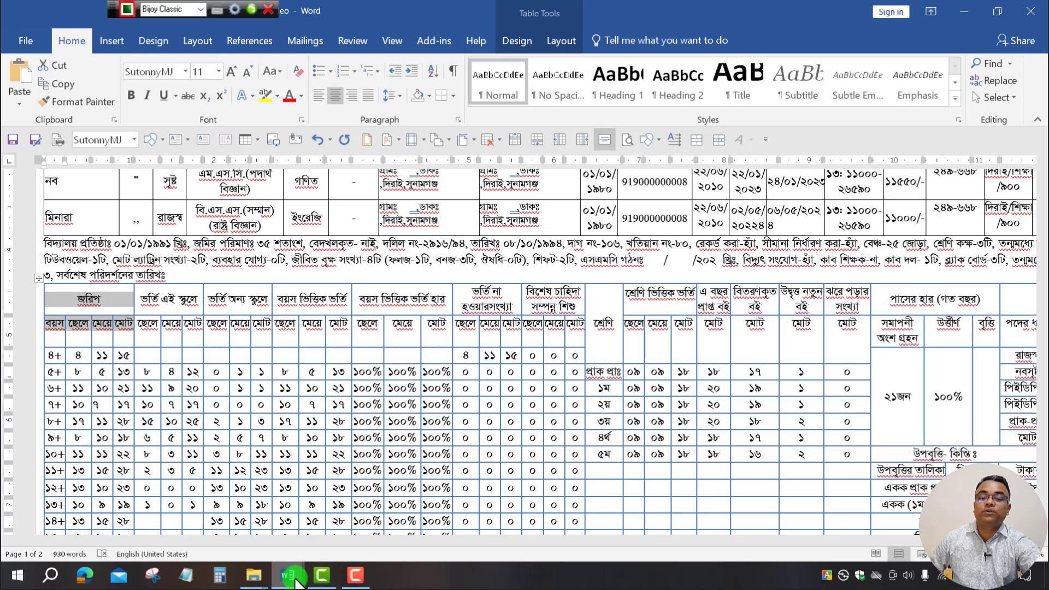
Paste the জরিপ headers into the new MR table and select those header cells.
mouse_move(295, 580)
left_click(328, 525)
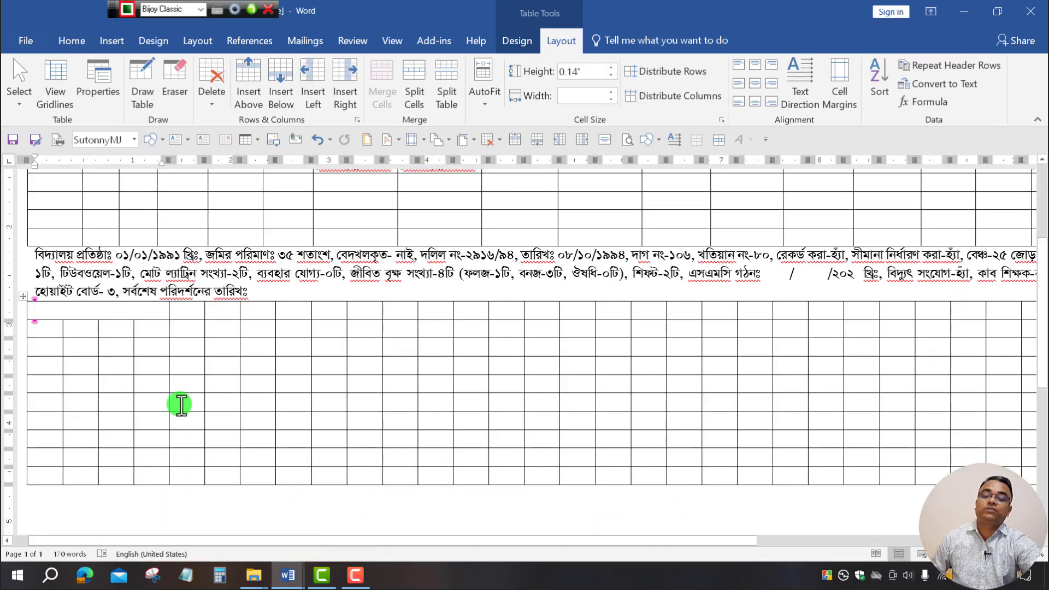
left_click(254, 351)
left_click(208, 338)
left_click_drag(140, 329, 28, 309)
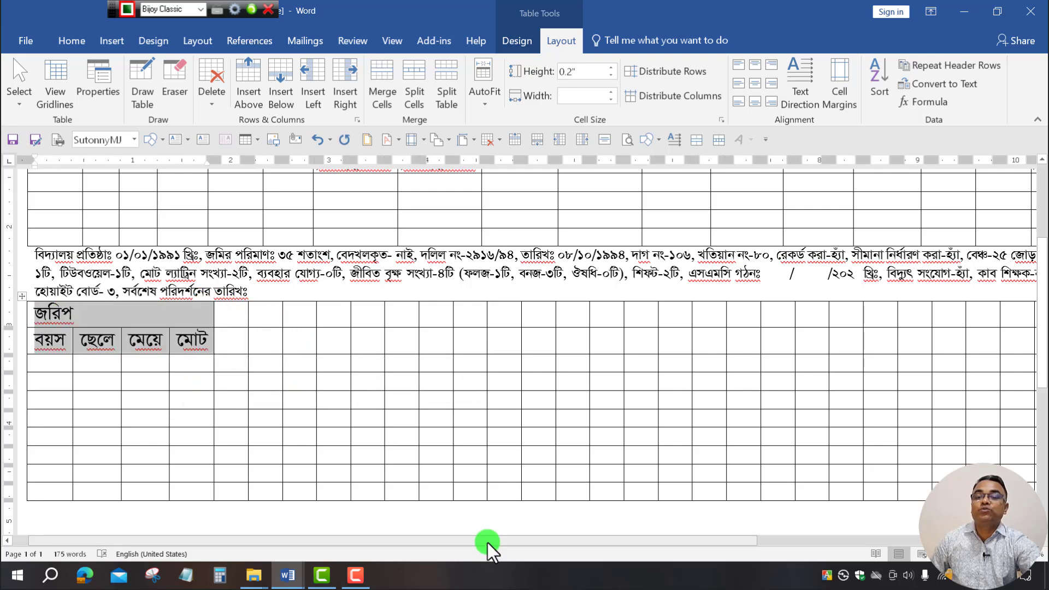
left_click(71, 41)
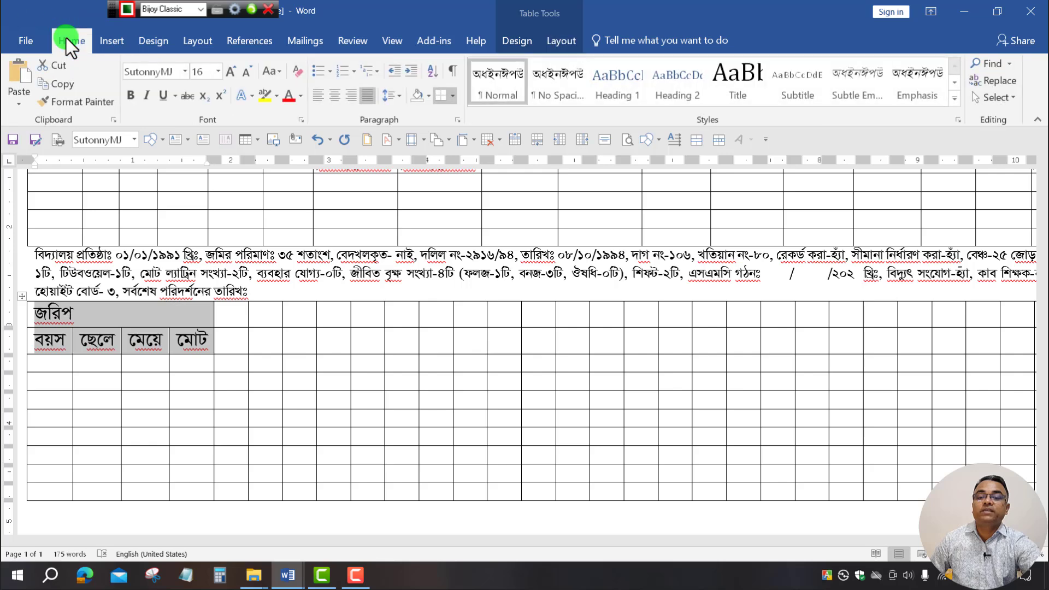
Set the জরিপ header cells to font size 11 and centre জরিপ above বয়স–মোট.
left_click(248, 73)
left_click(249, 74)
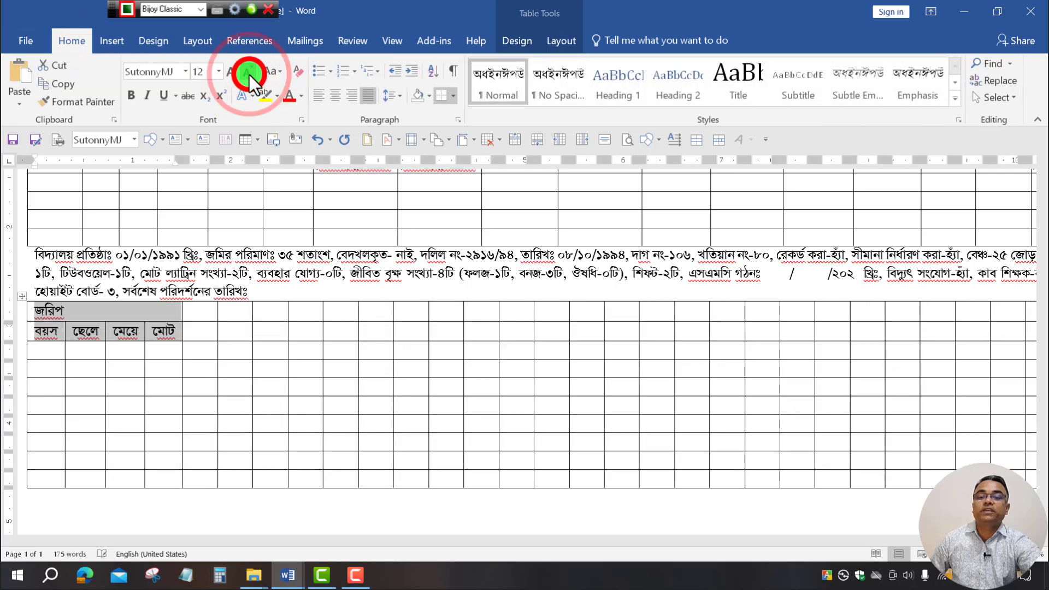
left_click(248, 73)
left_click(249, 73)
left_click(231, 70)
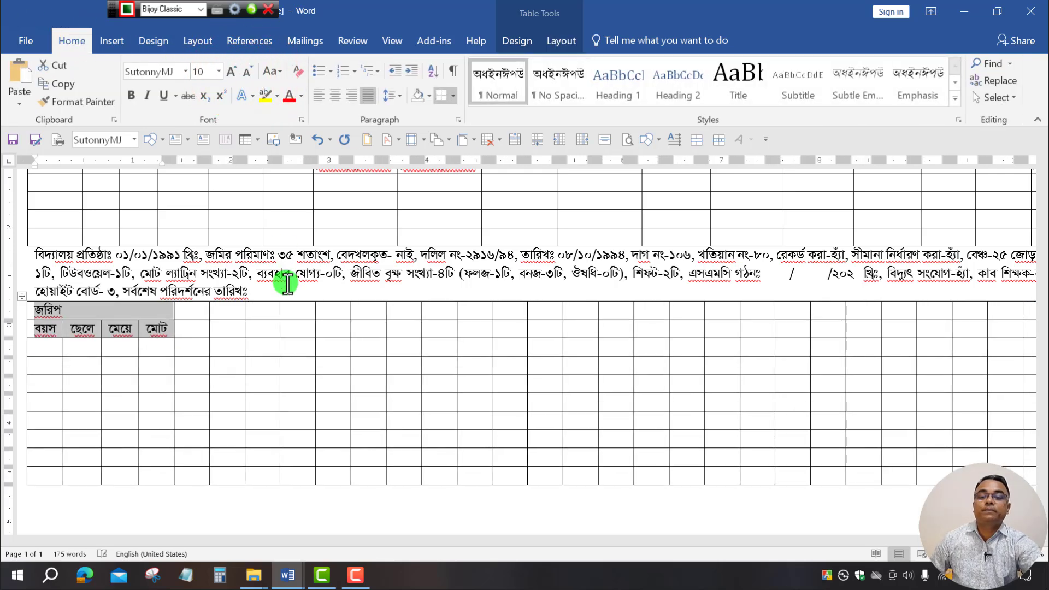
left_click(335, 91)
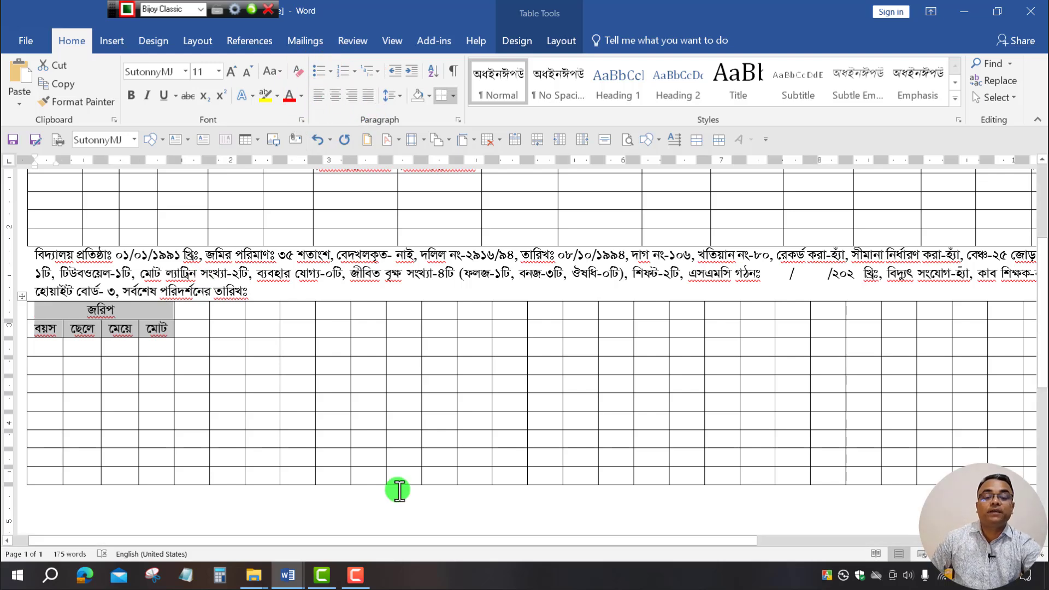
left_click(548, 366)
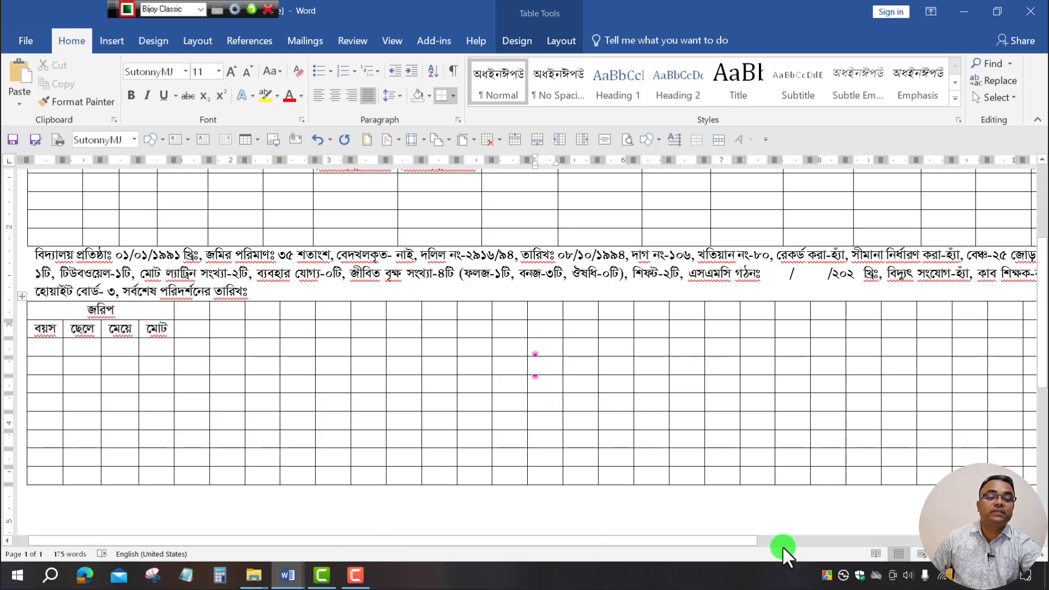
left_click_drag(683, 546, 472, 543)
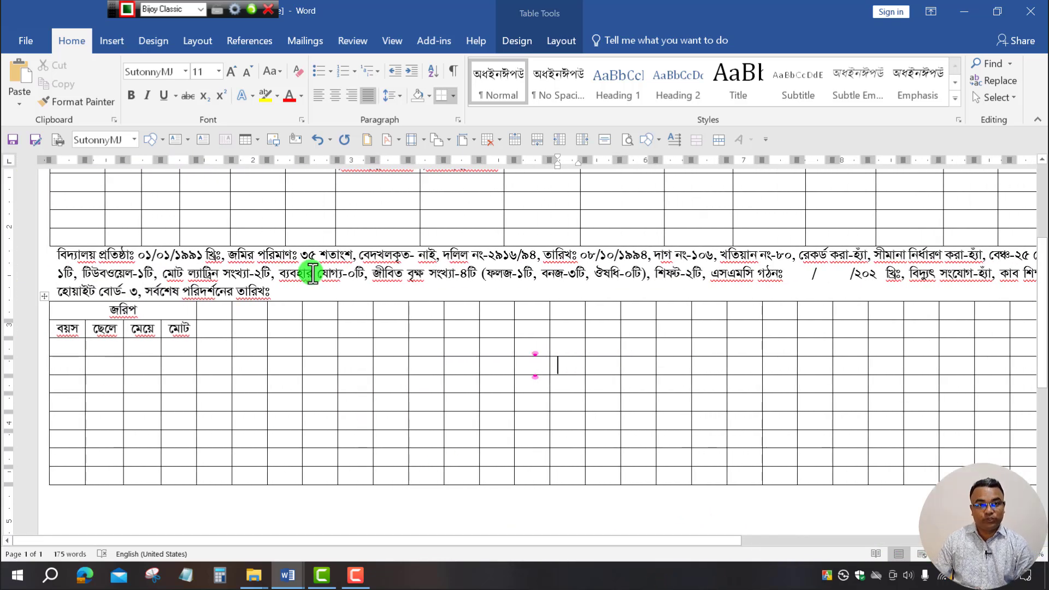
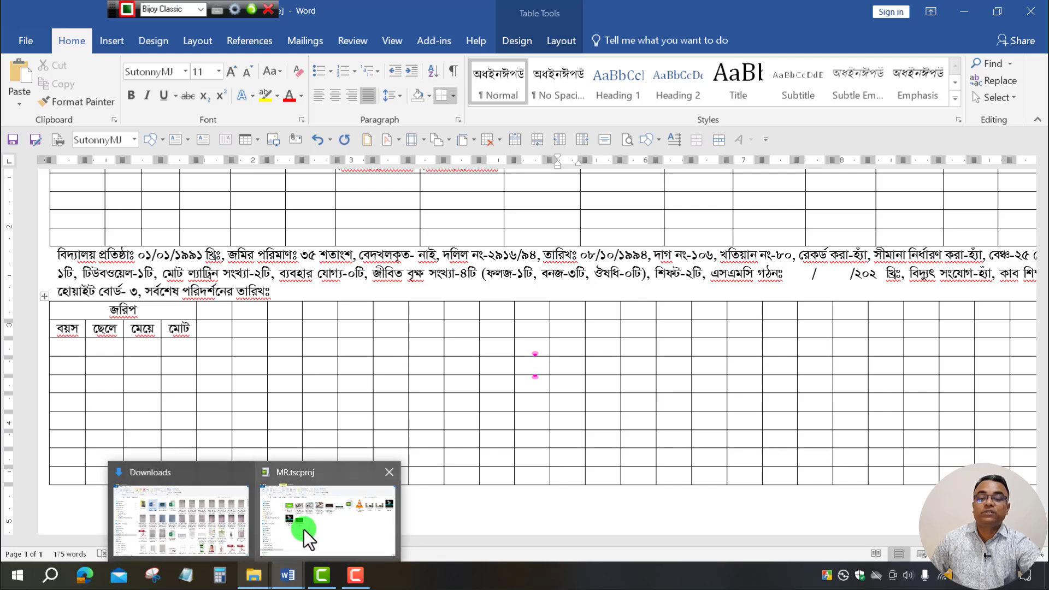
In the reference MR form, select the twelve ছেলে, মেয়ে, মোট subheader cells to copy.
left_click(199, 521)
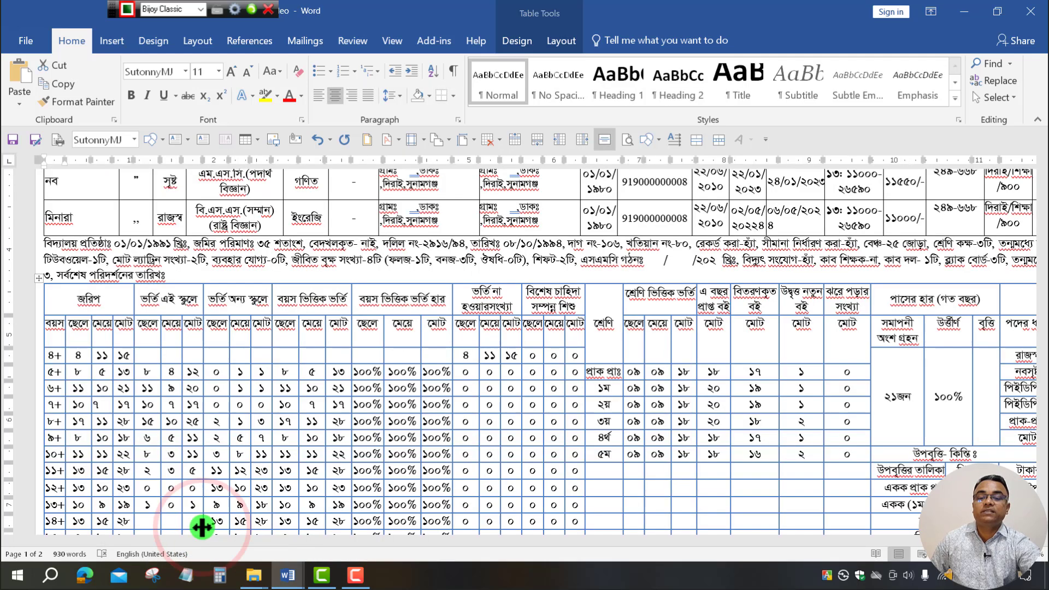
left_click(238, 298)
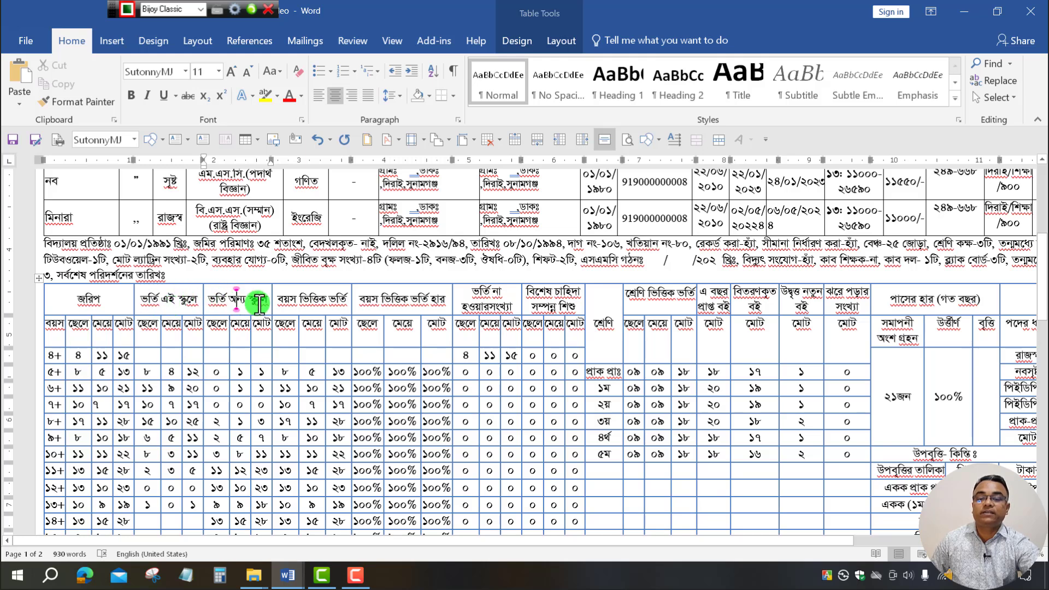
left_click_drag(146, 328, 260, 329)
left_click(170, 298)
left_click(245, 297)
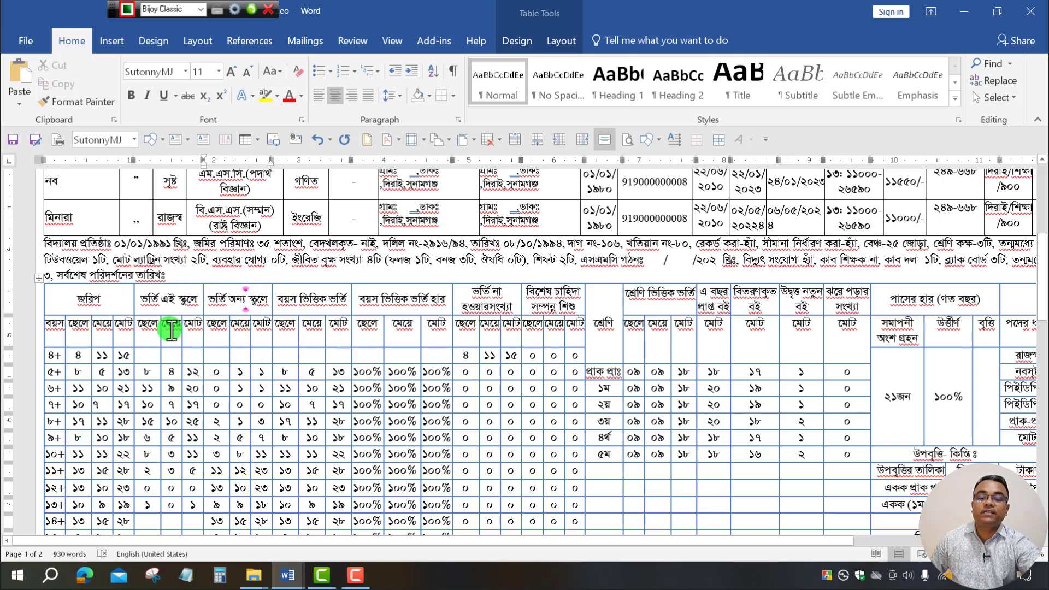
left_click_drag(147, 329, 437, 330)
key("ctrl+c")
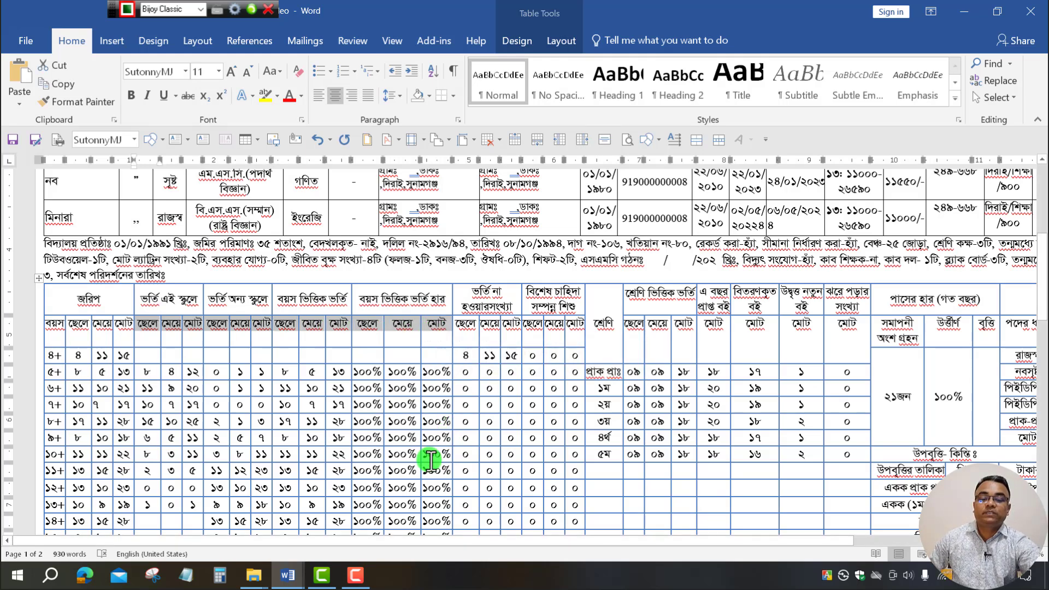
Paste the subheaders after মোট in the new MR table and select the empty cells above the first group.
mouse_move(295, 579)
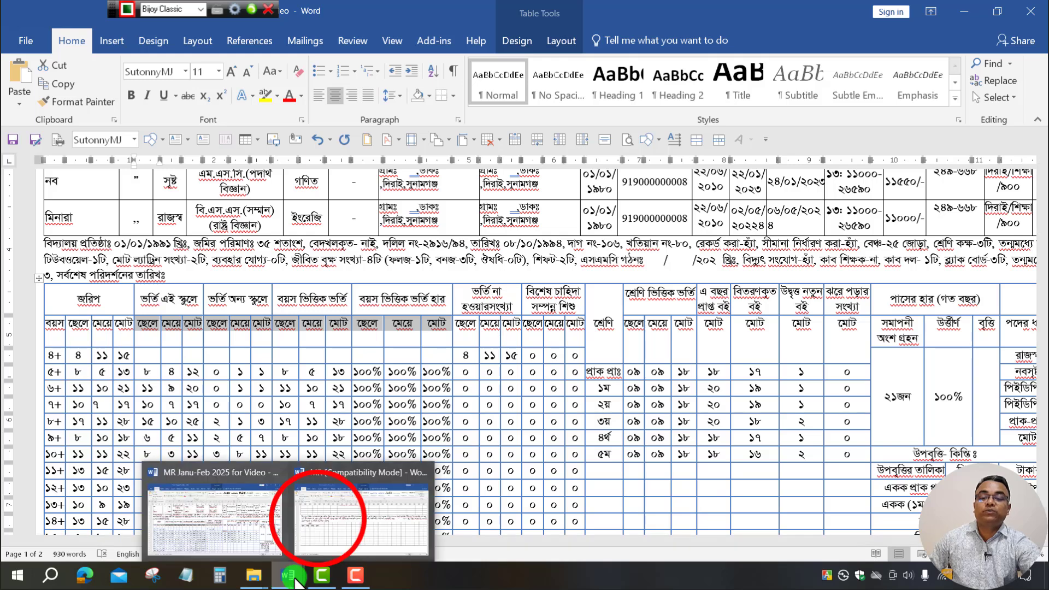
left_click(302, 539)
left_click(223, 332)
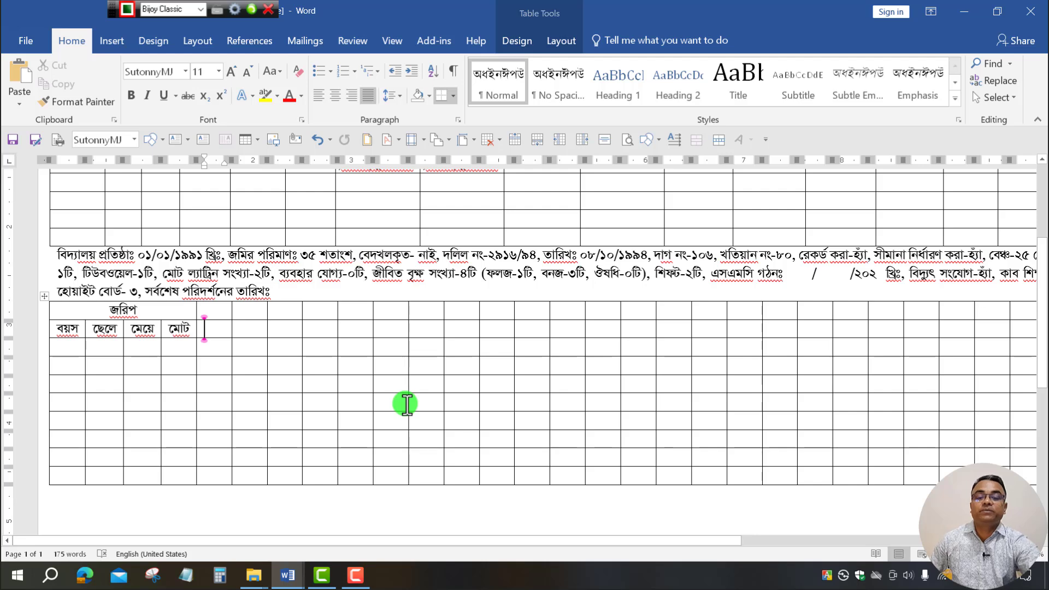
key("ctrl+v")
left_click_drag(317, 306, 225, 310)
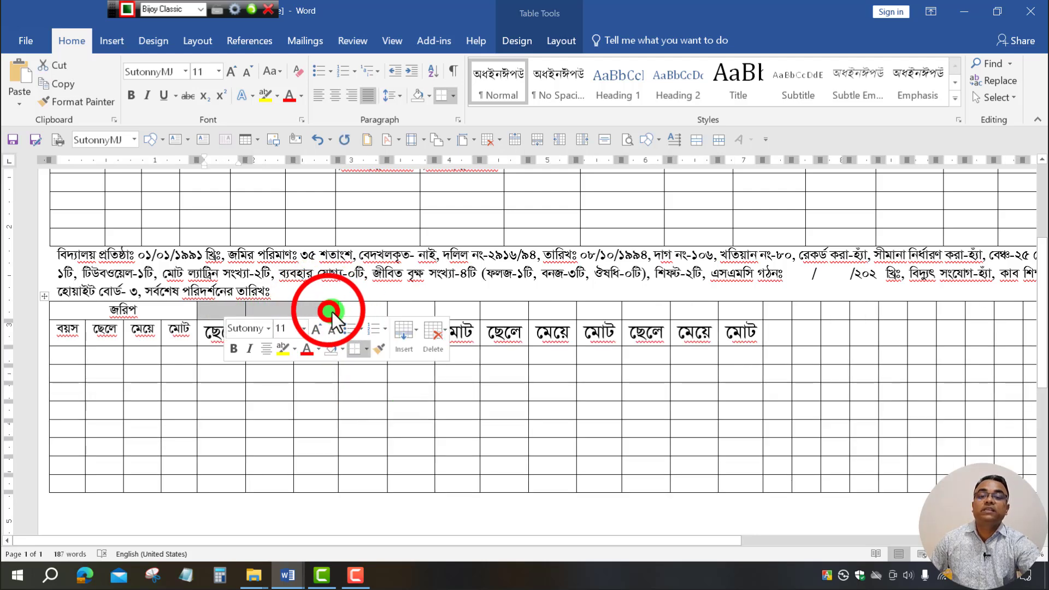
left_click_drag(331, 311, 222, 311)
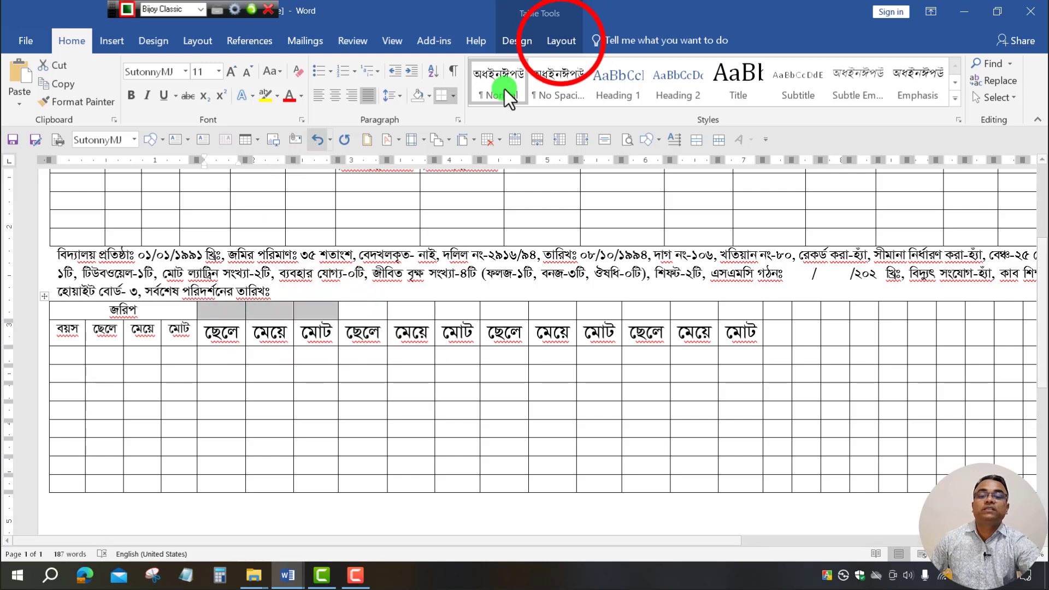
Merge the empty header cells above the first three ছেলে, মেয়ে, মোট groups.
left_click(562, 41)
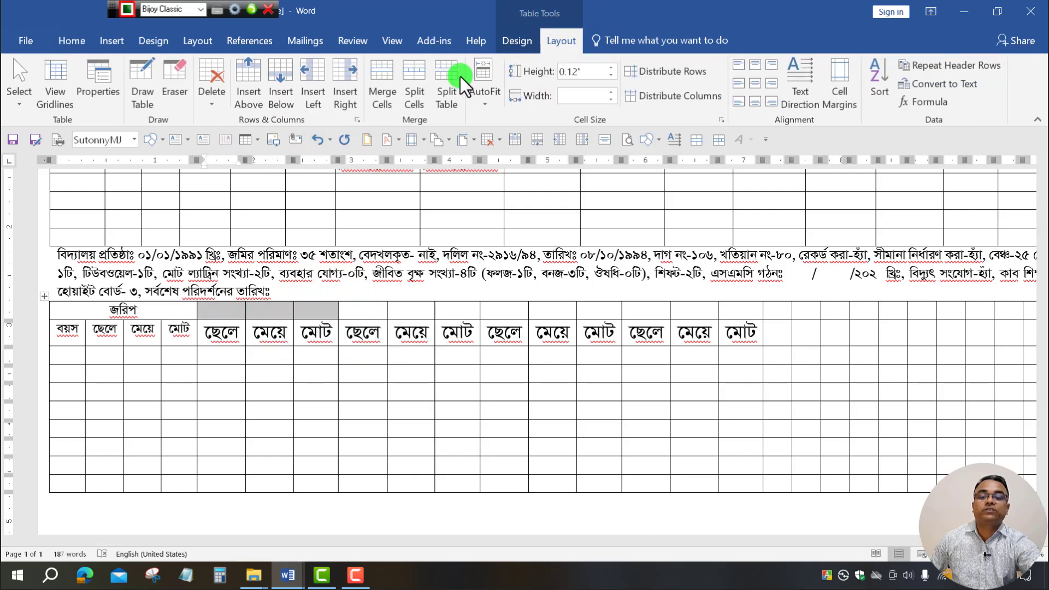
left_click(384, 90)
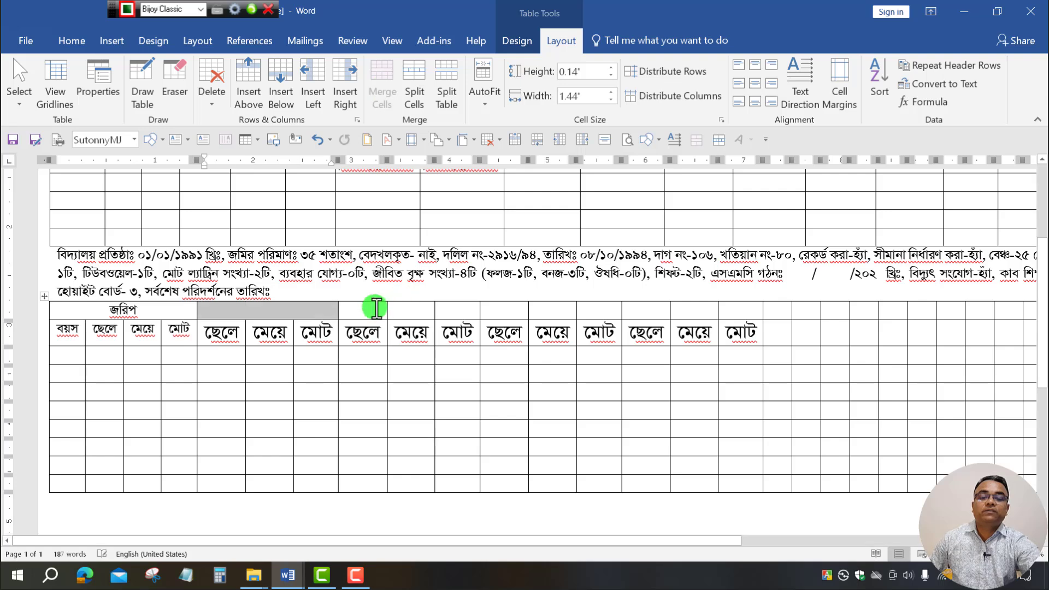
left_click_drag(452, 311, 367, 312)
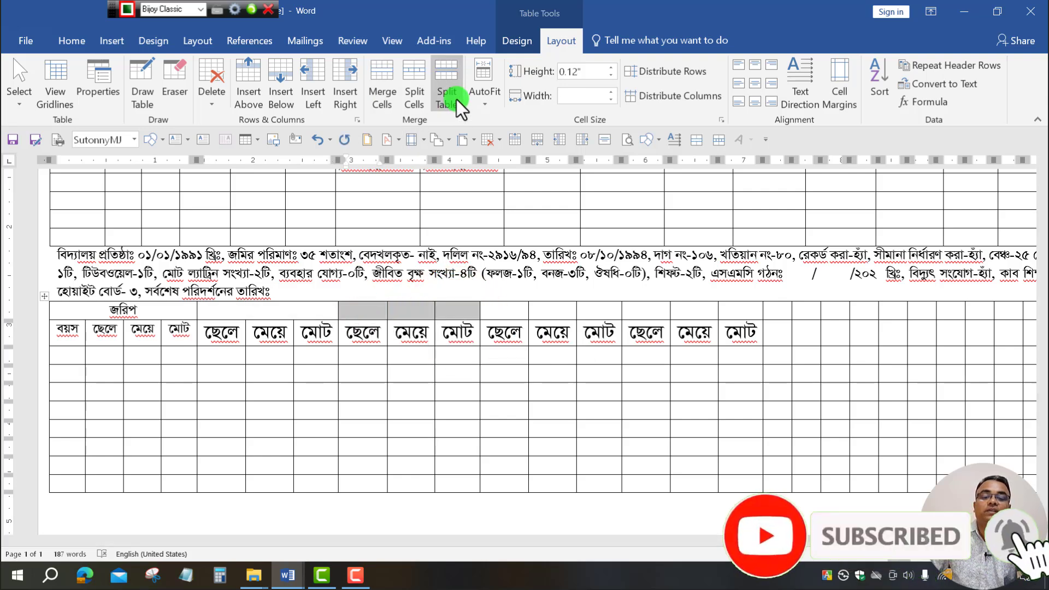
left_click(386, 79)
left_click_drag(590, 312, 510, 311)
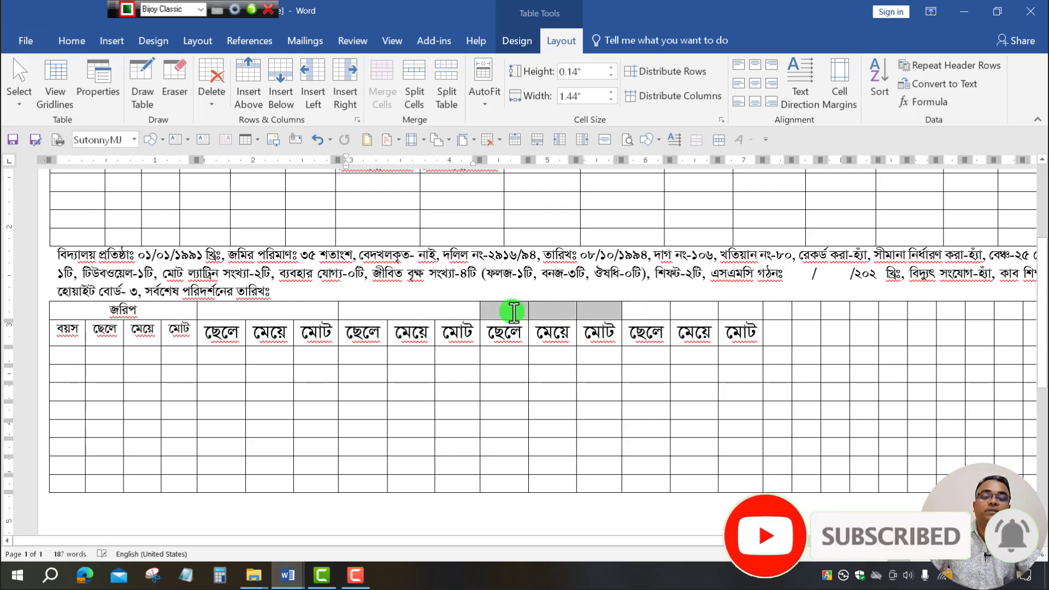
left_click(385, 79)
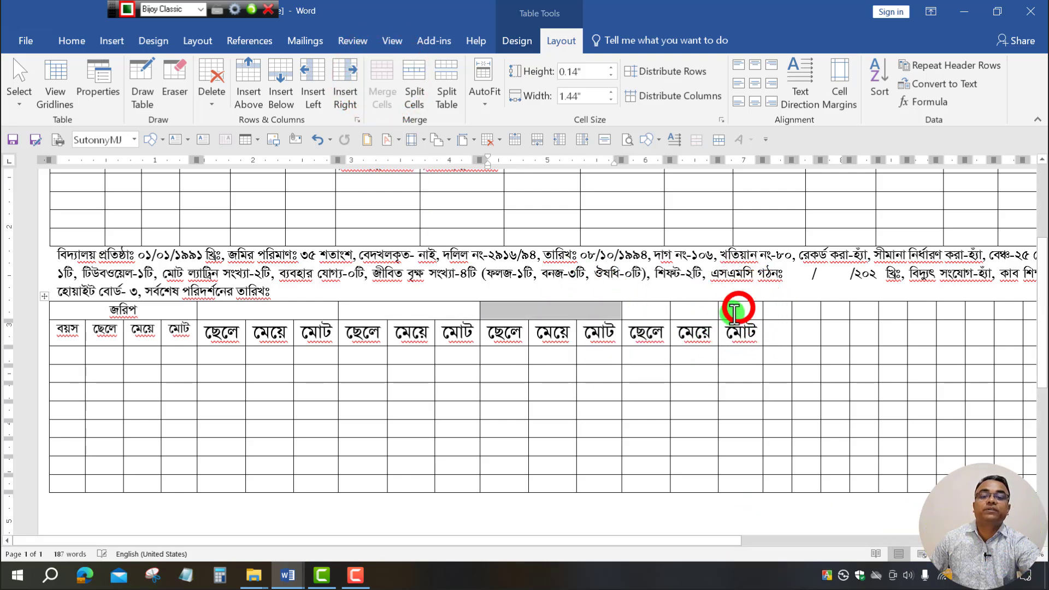
Merge the last group's header cells, cancelling the accidental Split Cells dialog, then return to the reference form.
left_click_drag(739, 310, 656, 310)
left_click(422, 88)
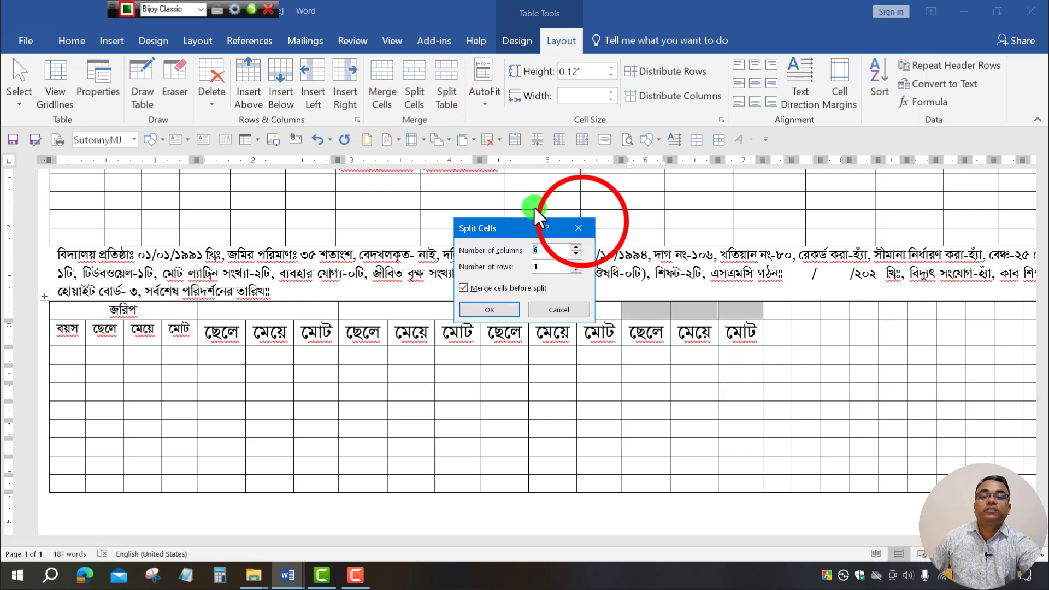
left_click(581, 228)
left_click(382, 82)
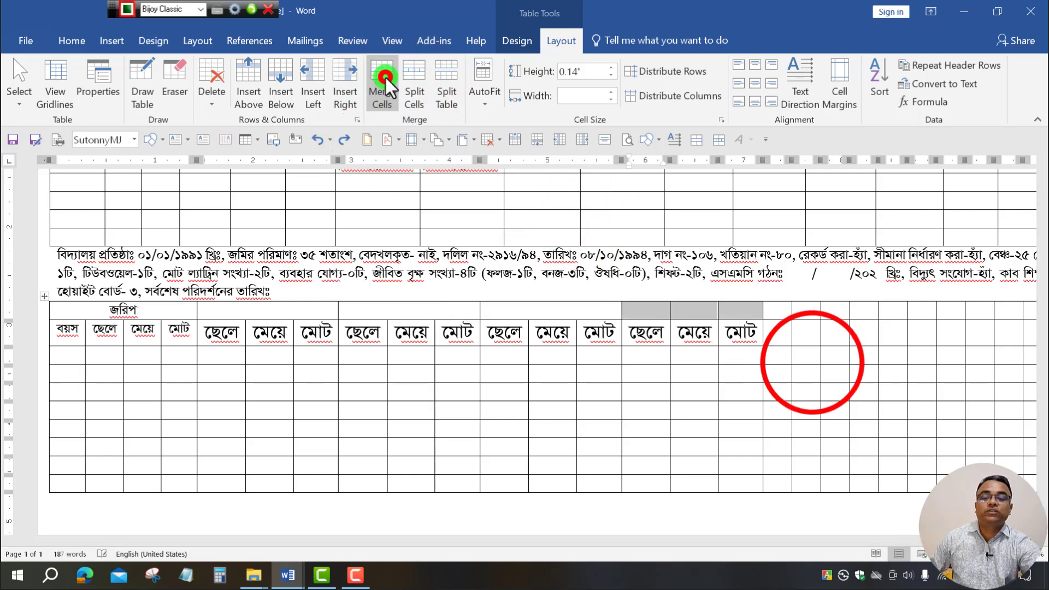
left_click(810, 363)
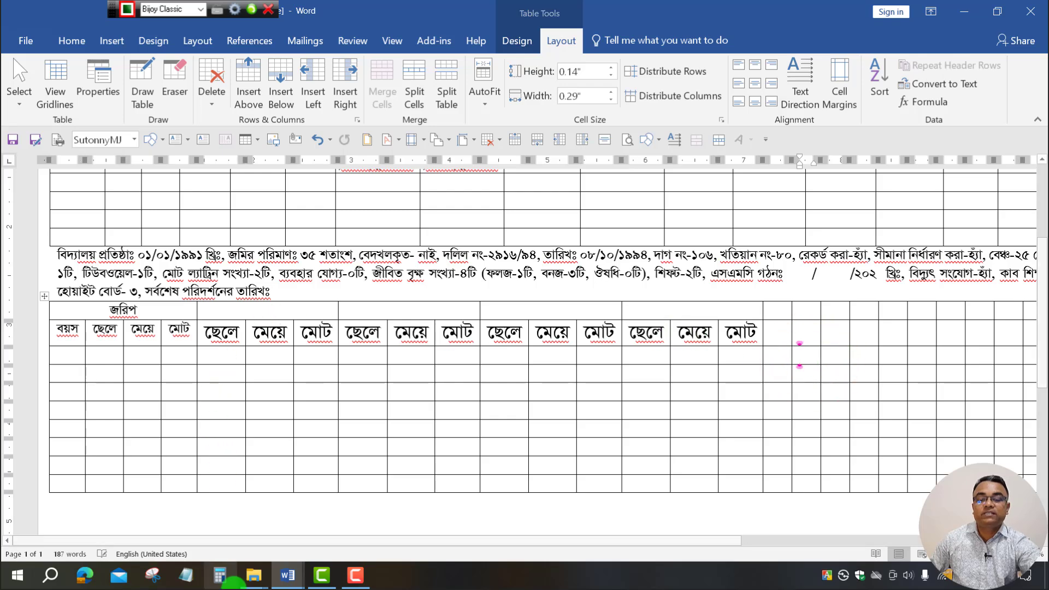
left_click(249, 577)
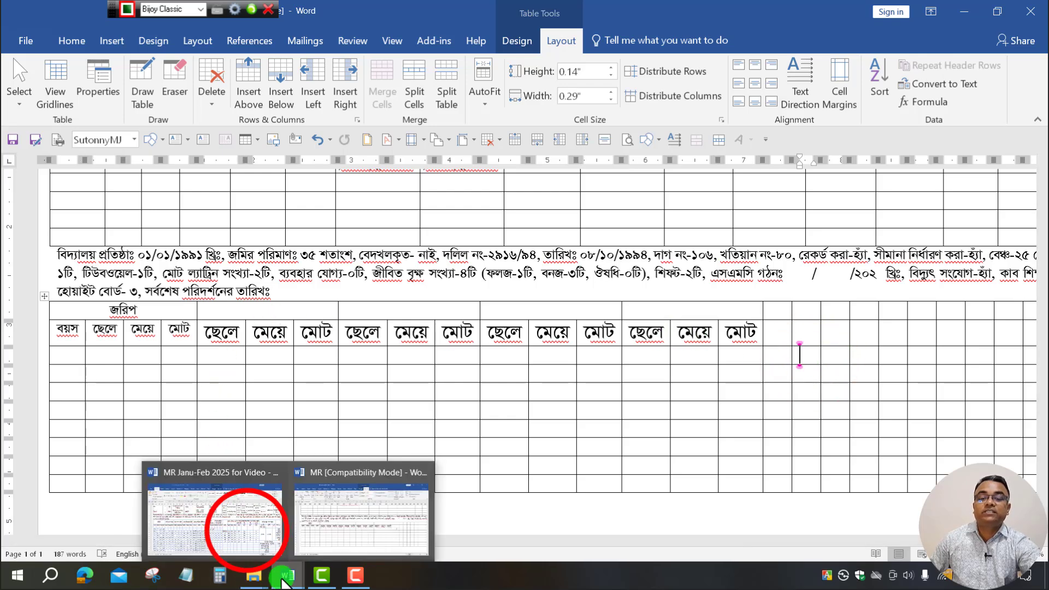
left_click(246, 530)
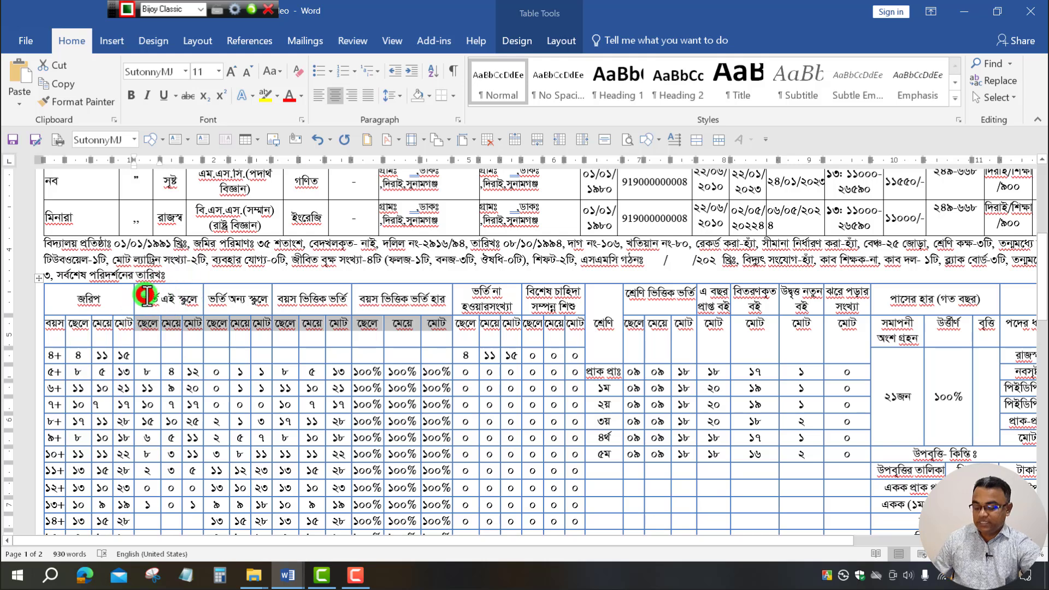
Copy the four group headings from the reference form into the new table's merged cells.
left_click_drag(164, 297, 427, 298)
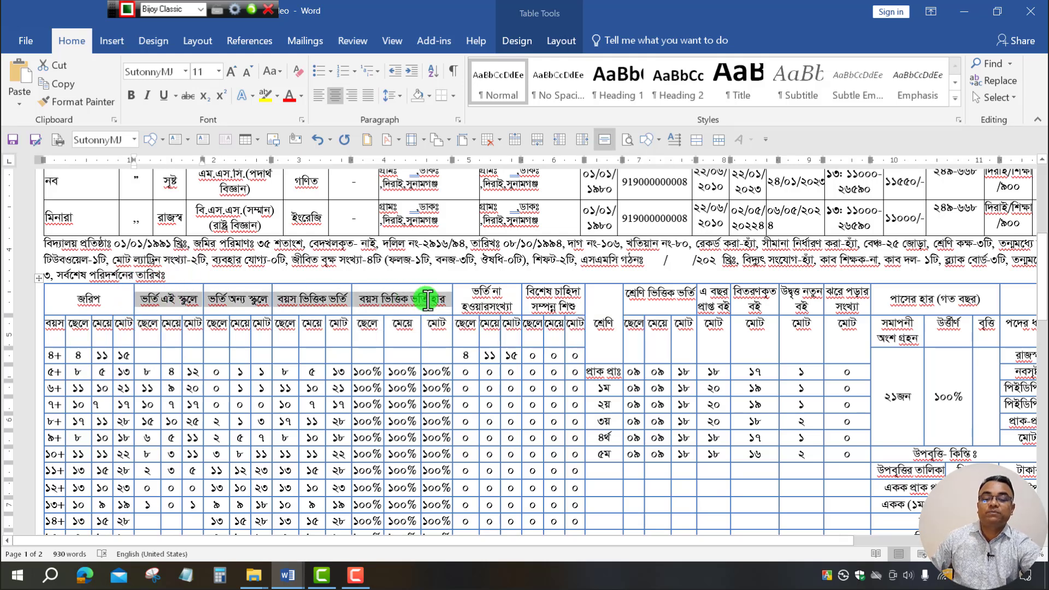
left_click(288, 575)
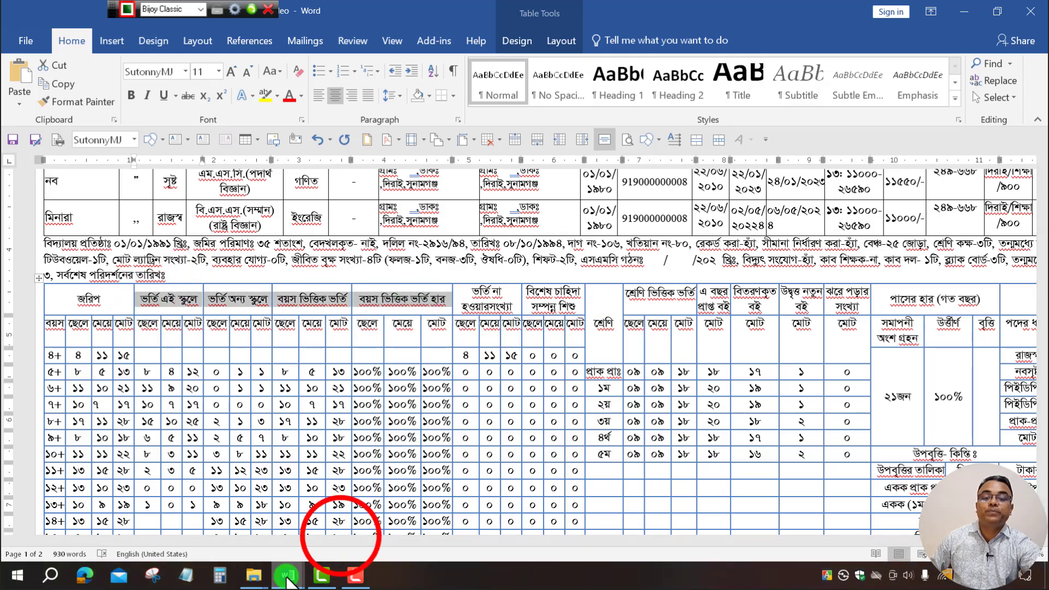
left_click(341, 536)
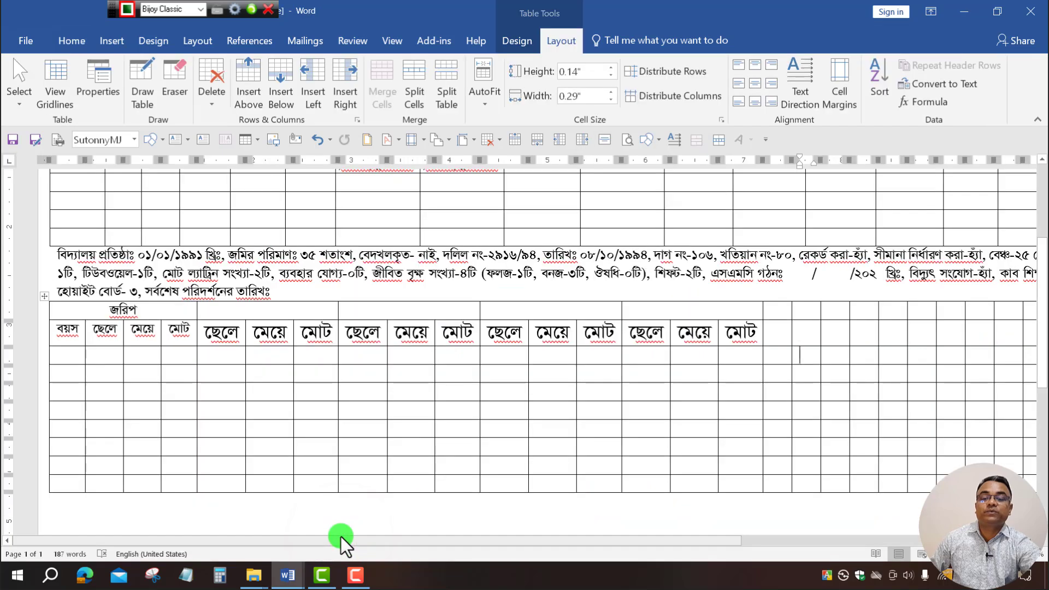
left_click(215, 312)
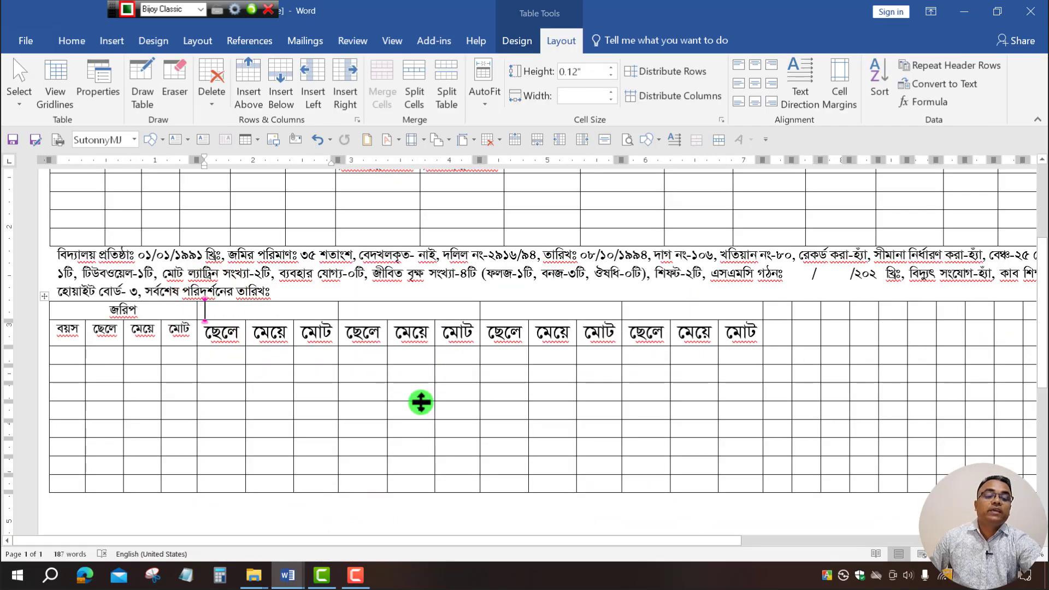
key("ctrl+z")
Set both header rows, from জরিপ to the last মোট, to font size 11.
left_click(757, 366)
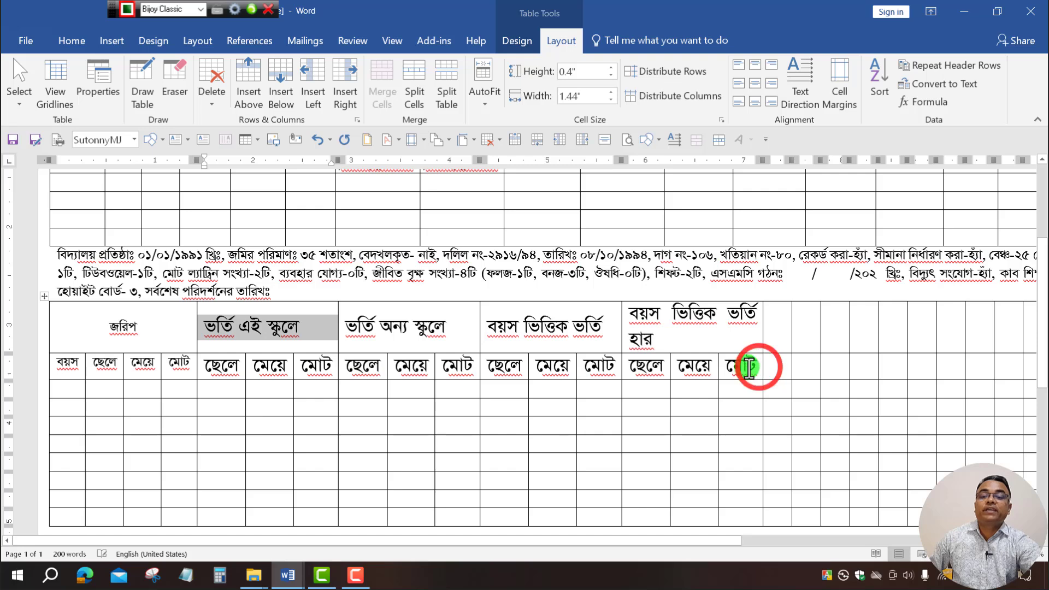
left_click_drag(748, 366, 82, 328)
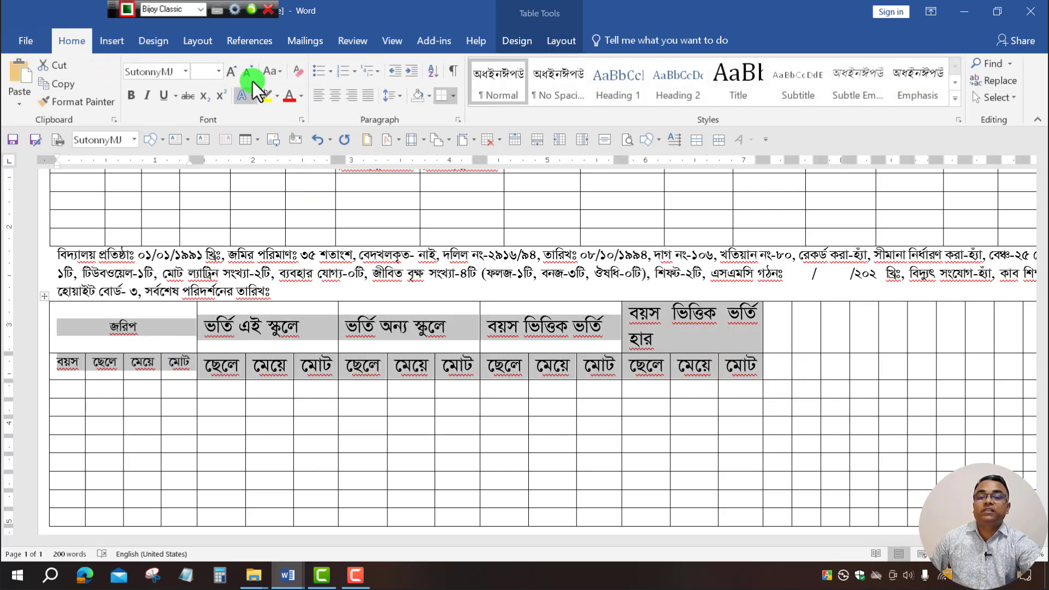
left_click(218, 71)
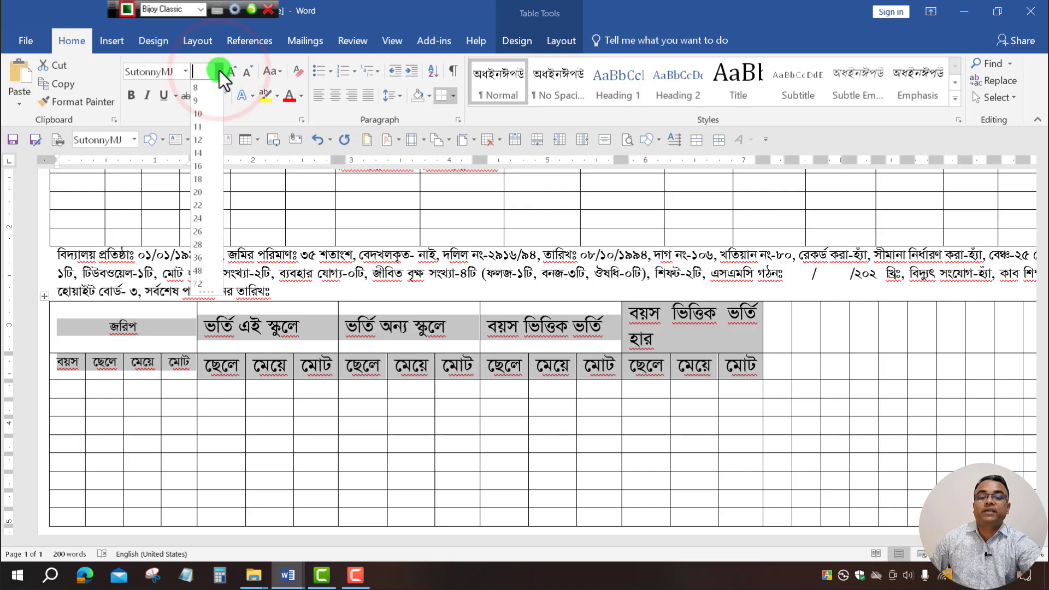
left_click(201, 130)
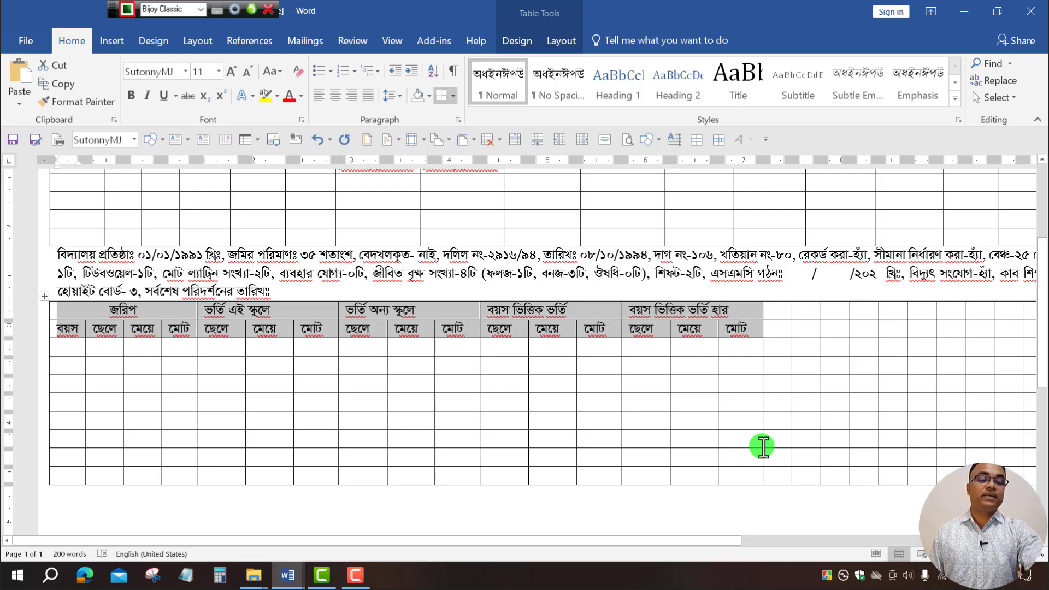
left_click(860, 379)
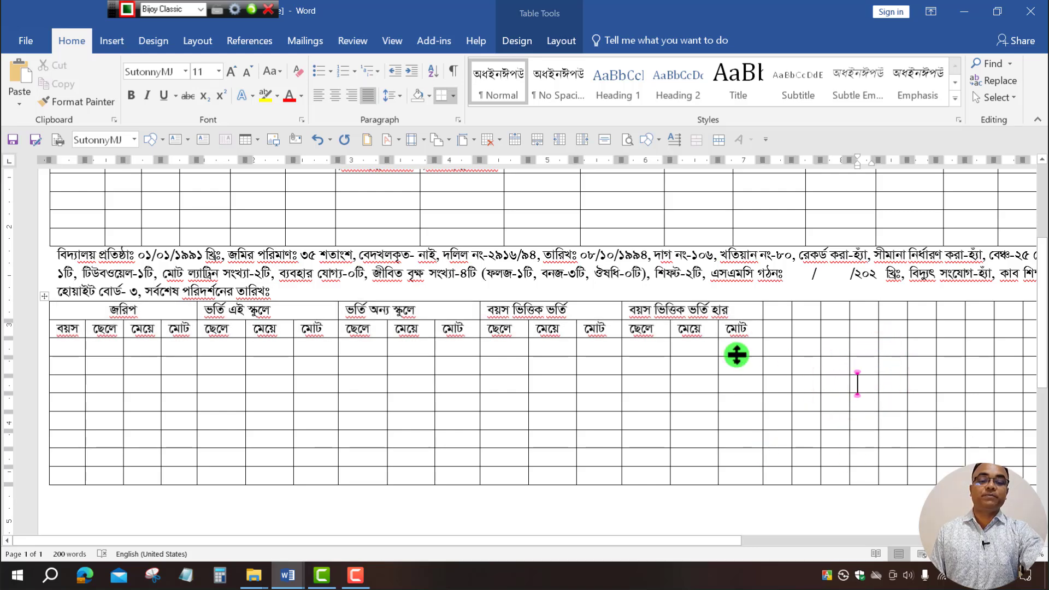
In Table Properties options, set the table's default left and right cell margins to 0.02".
mouse_move(86, 310)
left_mouse_down()
mouse_move(655, 428)
mouse_move(818, 477)
left_mouse_up()
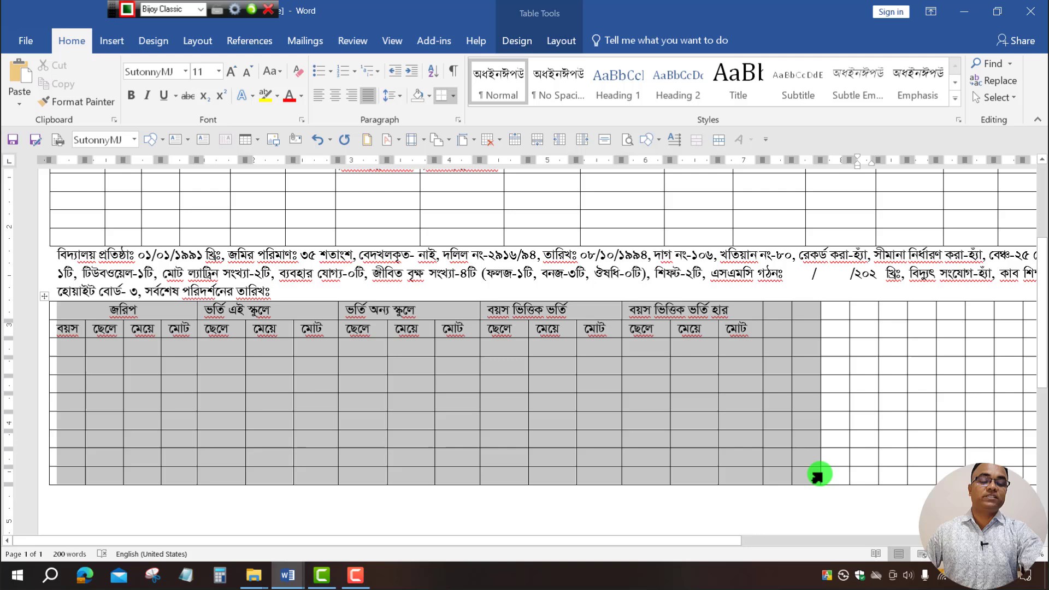
right_click(740, 419)
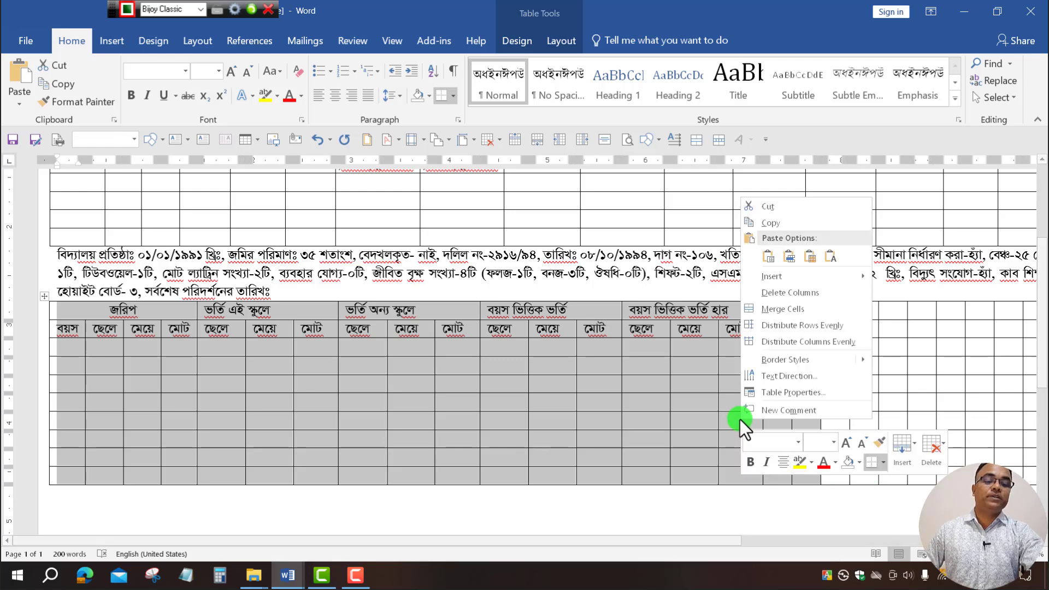
left_click(792, 394)
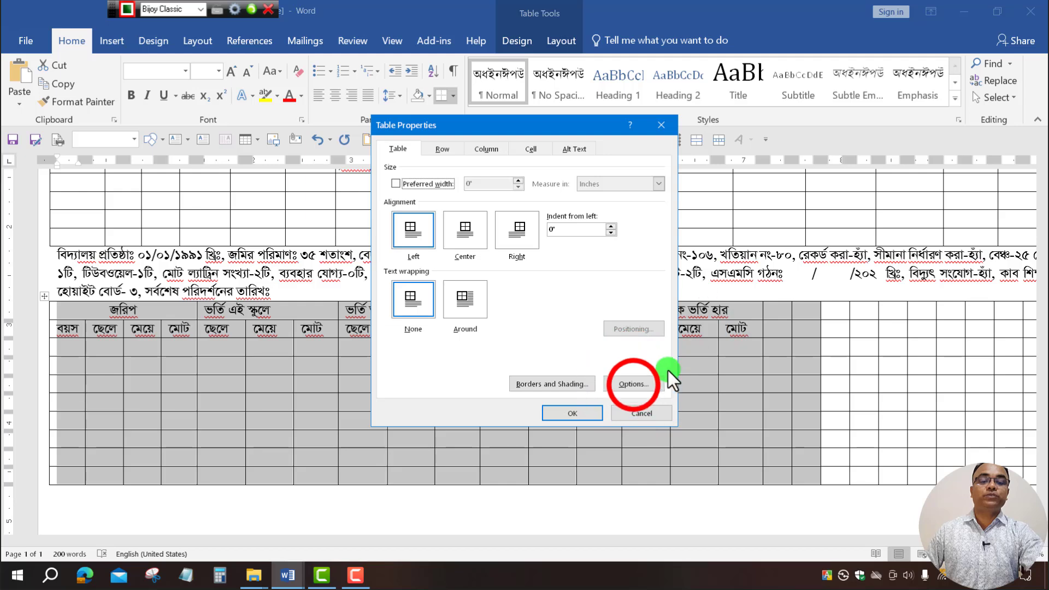
left_click(633, 386)
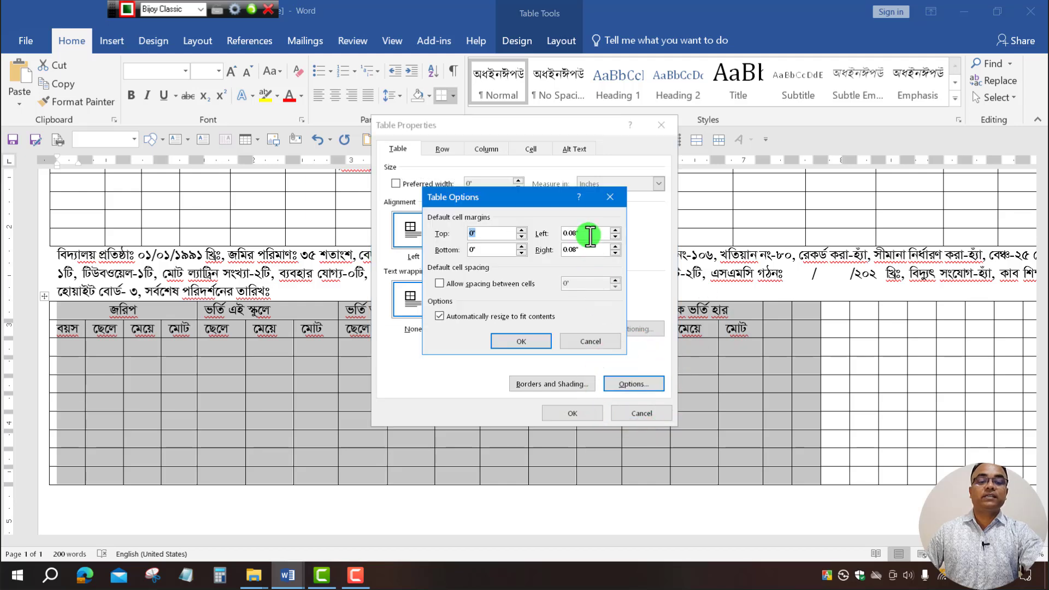
left_click(616, 237)
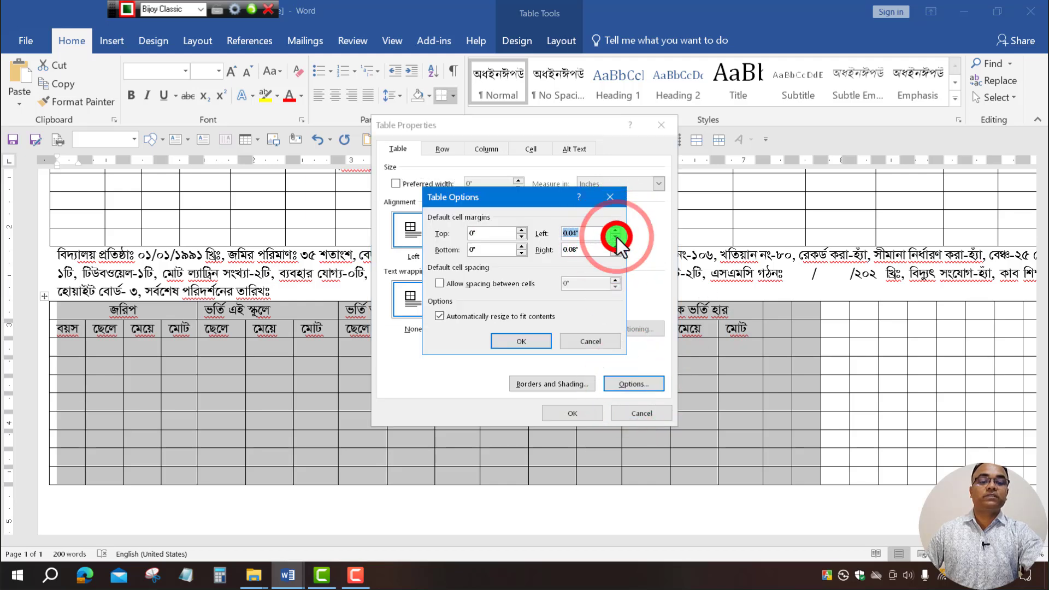
left_click(616, 237)
left_click(618, 256)
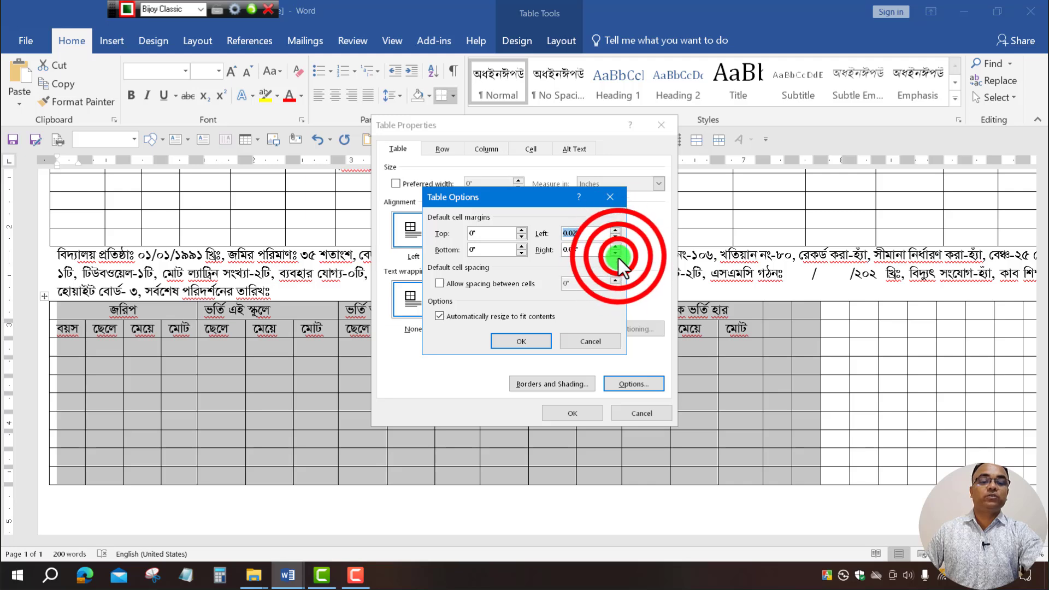
left_click(616, 253)
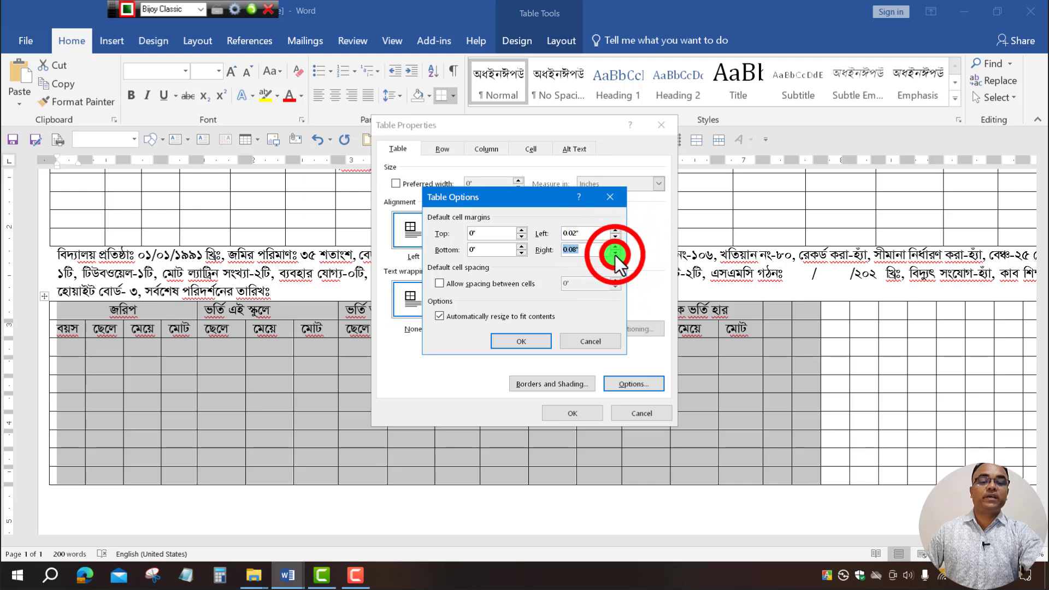
left_click(615, 253)
left_click(615, 253)
left_click(615, 253)
left_click(615, 253)
left_click(615, 253)
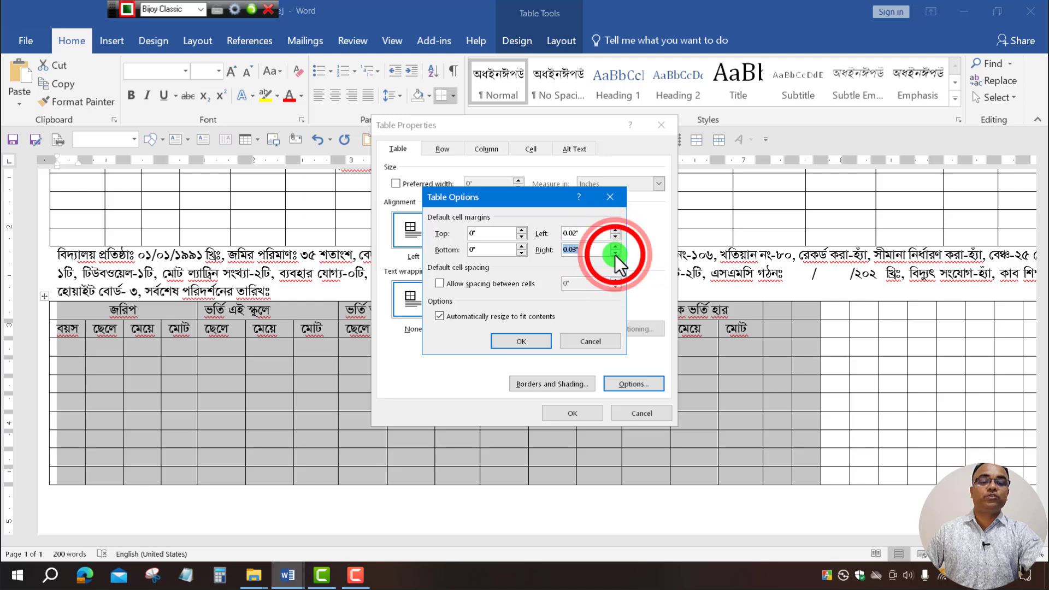
left_click(525, 340)
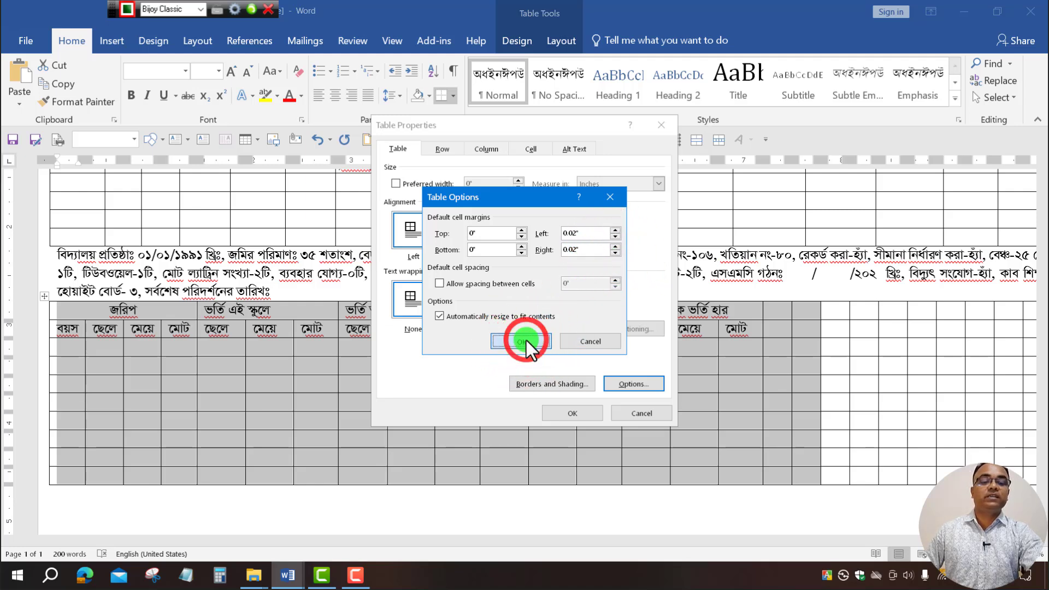
left_click(571, 413)
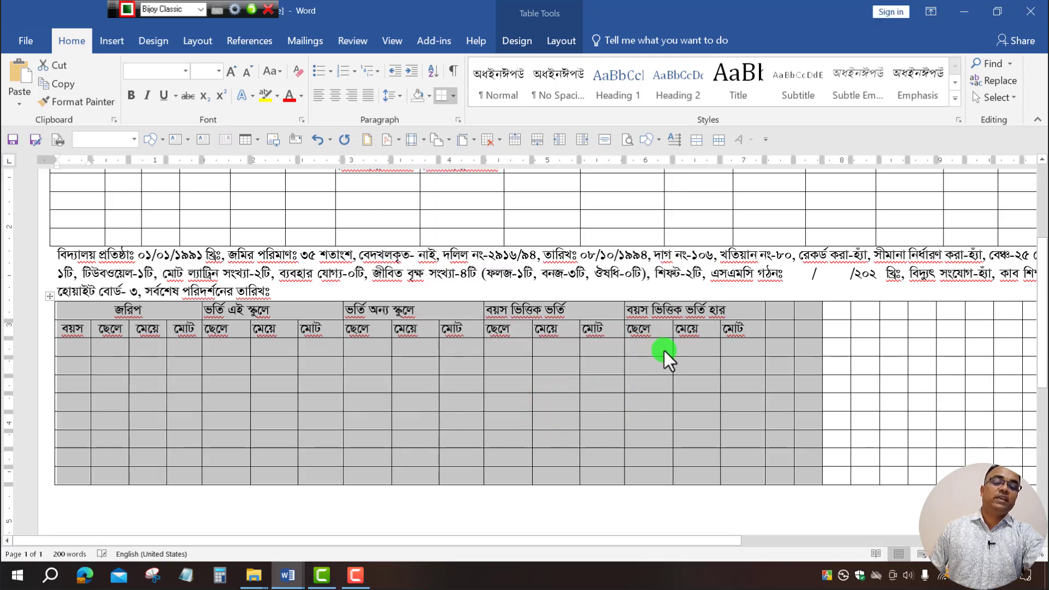
Copy six ছেলে, মেয়ে, মোট header cells from MR Janu-Feb 2025 and place the caret after মোট in MR.
left_click_drag(596, 537, 878, 541)
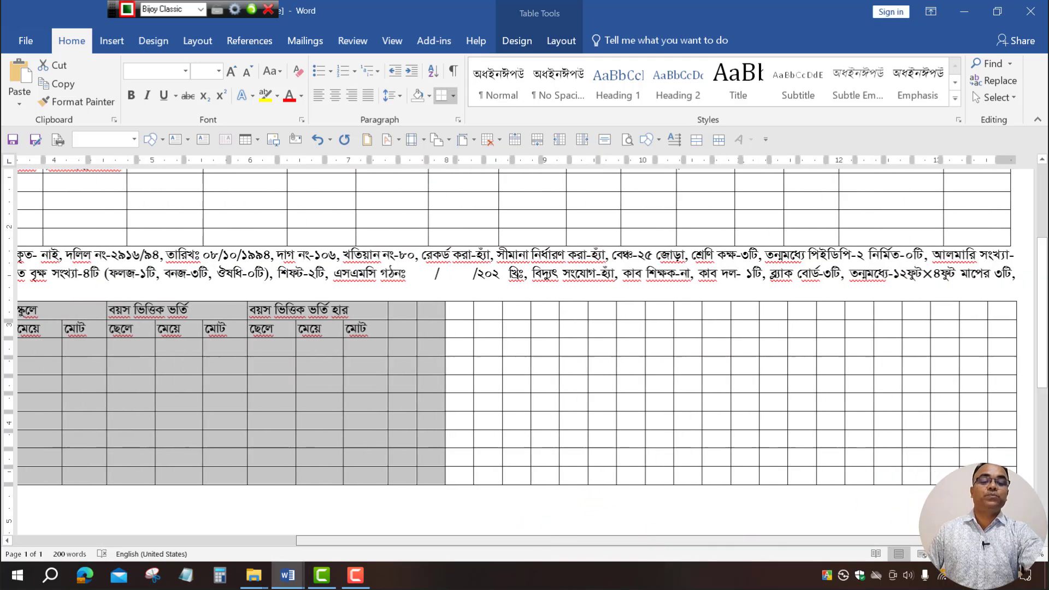
left_click(925, 340)
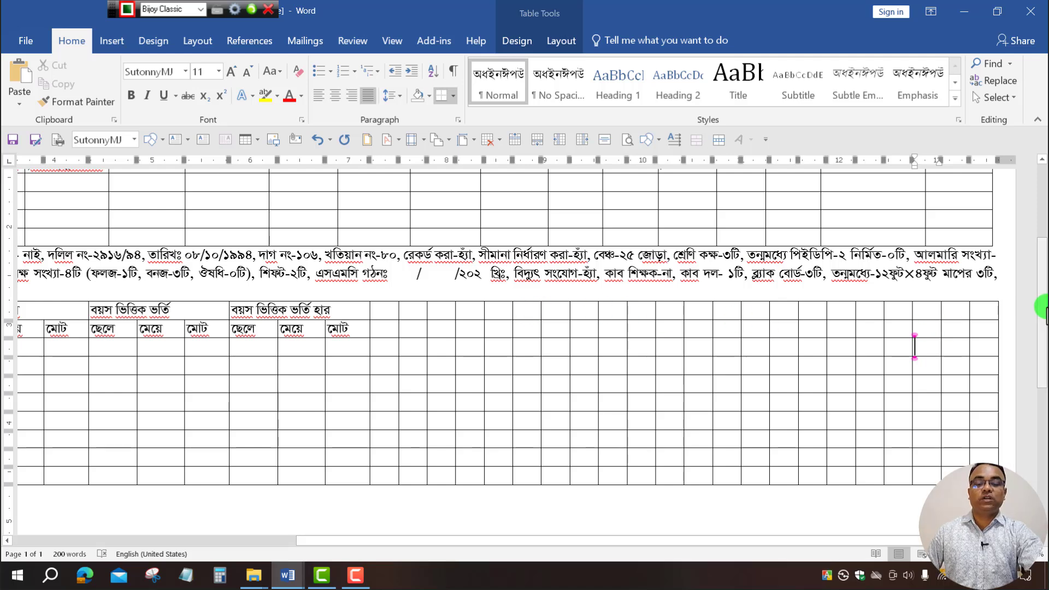
left_click(288, 575)
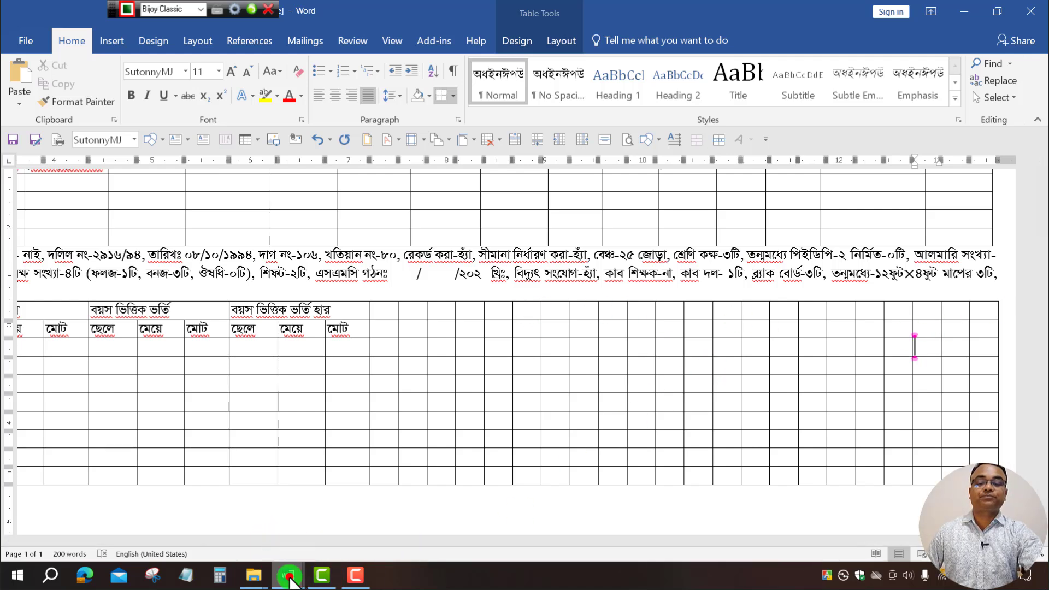
left_click(257, 506)
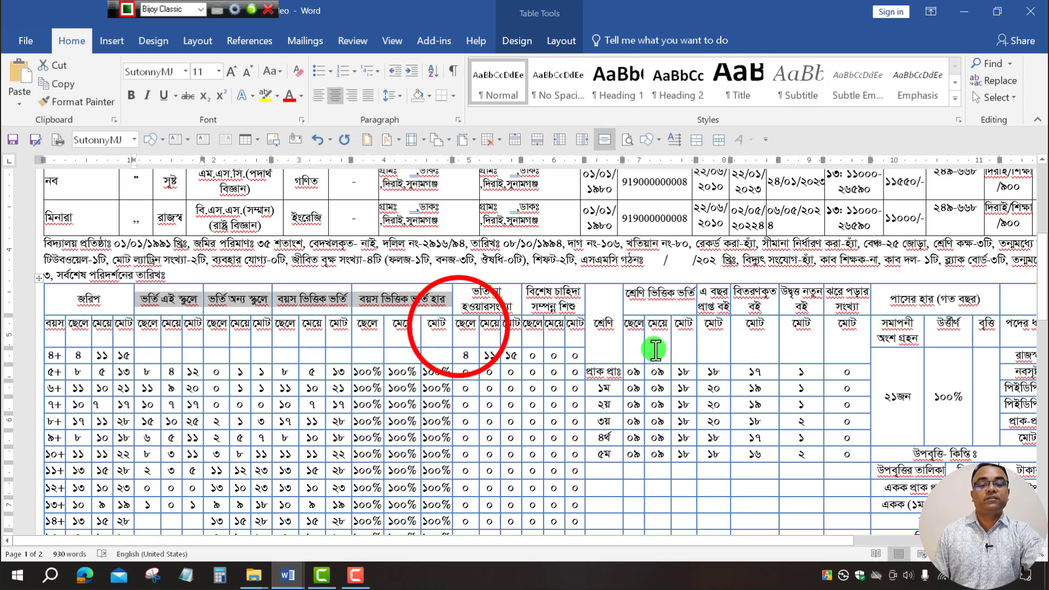
left_click_drag(457, 326, 578, 328)
key("ctrl+c")
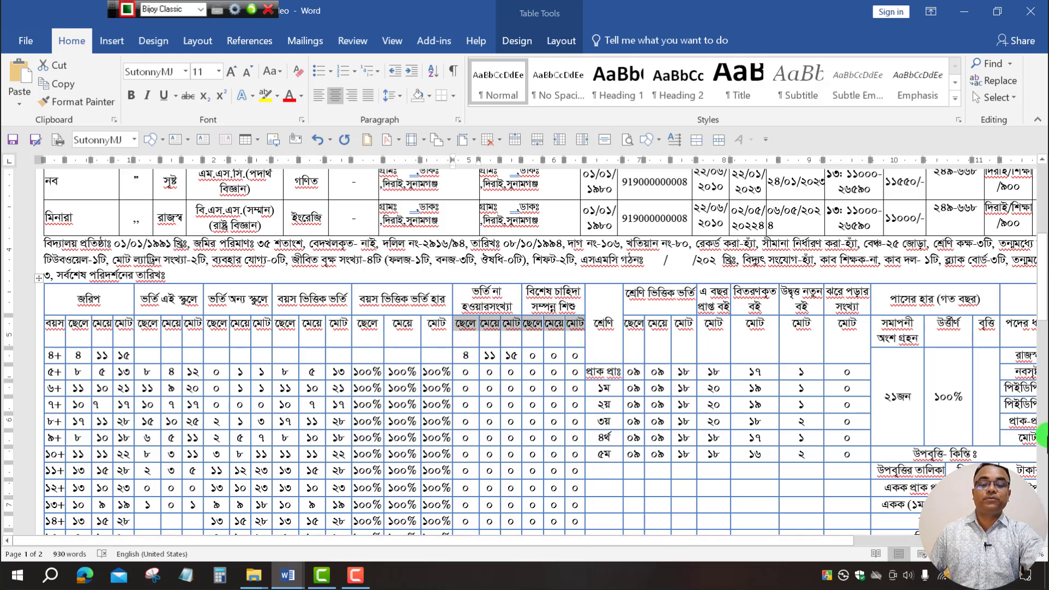
left_click(288, 573)
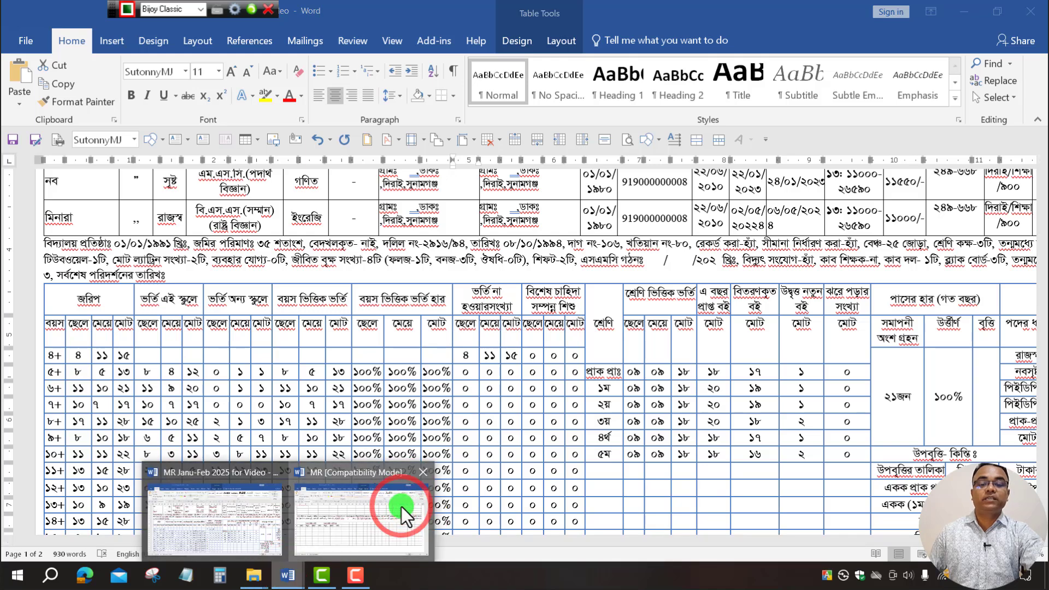
left_click(401, 507)
left_click(375, 327)
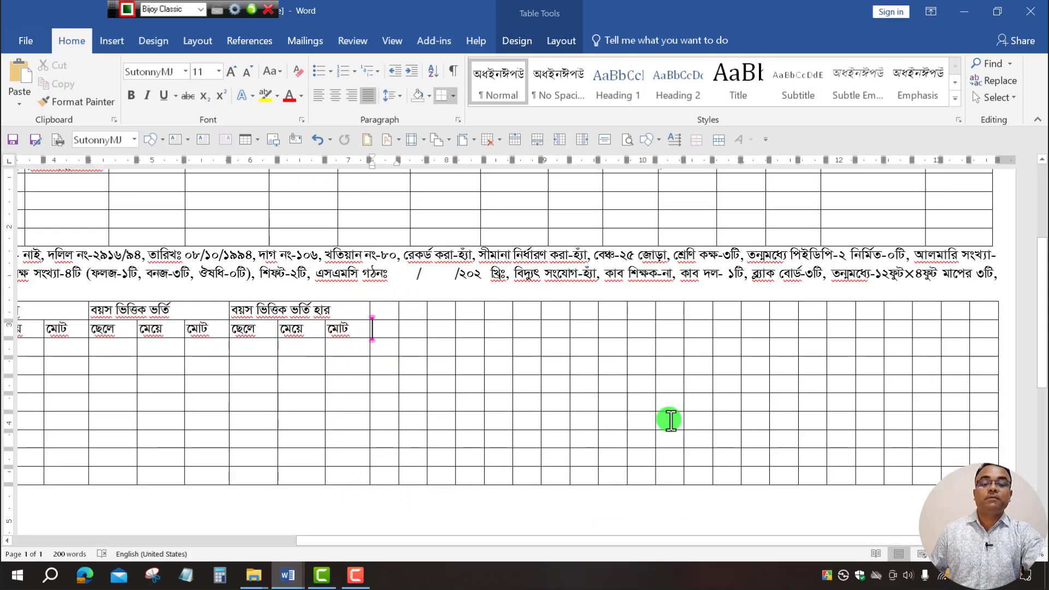
Paste the six ছেলে, মেয়ে, মোট cells and merge the three empty cells above each group.
key("ctrl+v")
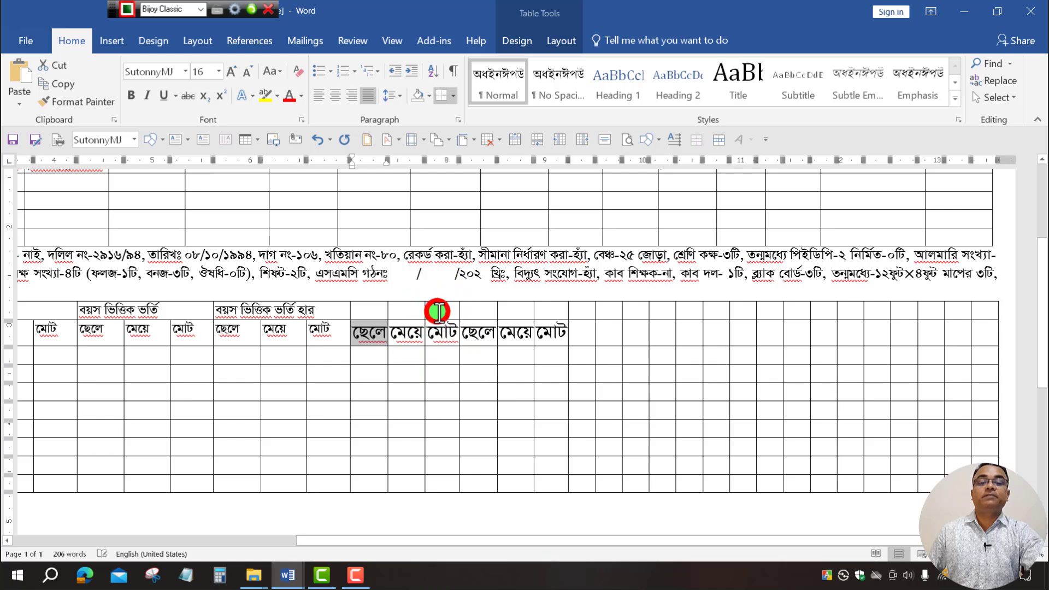
left_click_drag(431, 306, 354, 315)
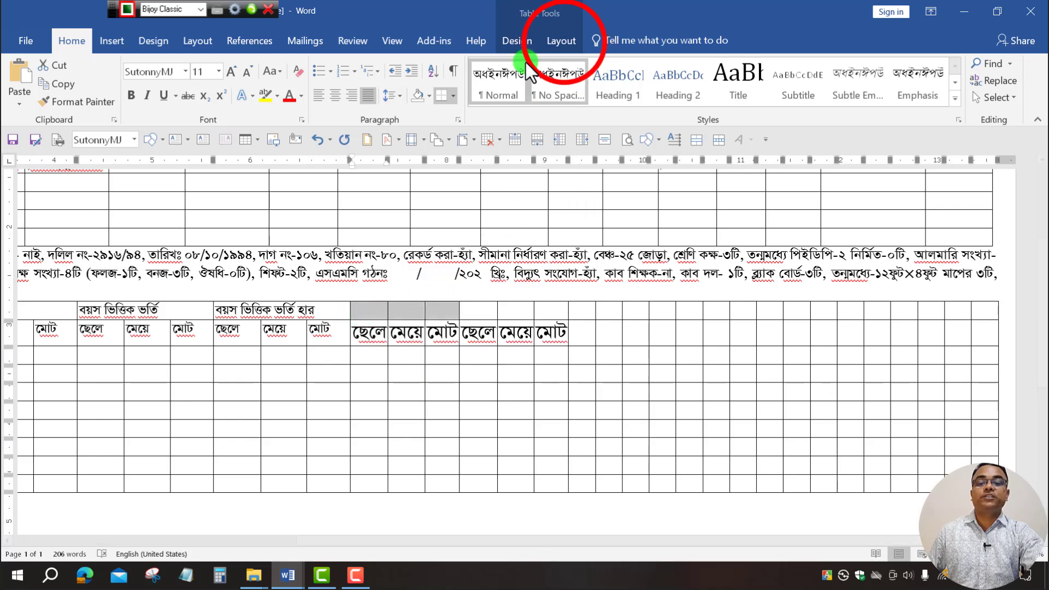
left_click(557, 44)
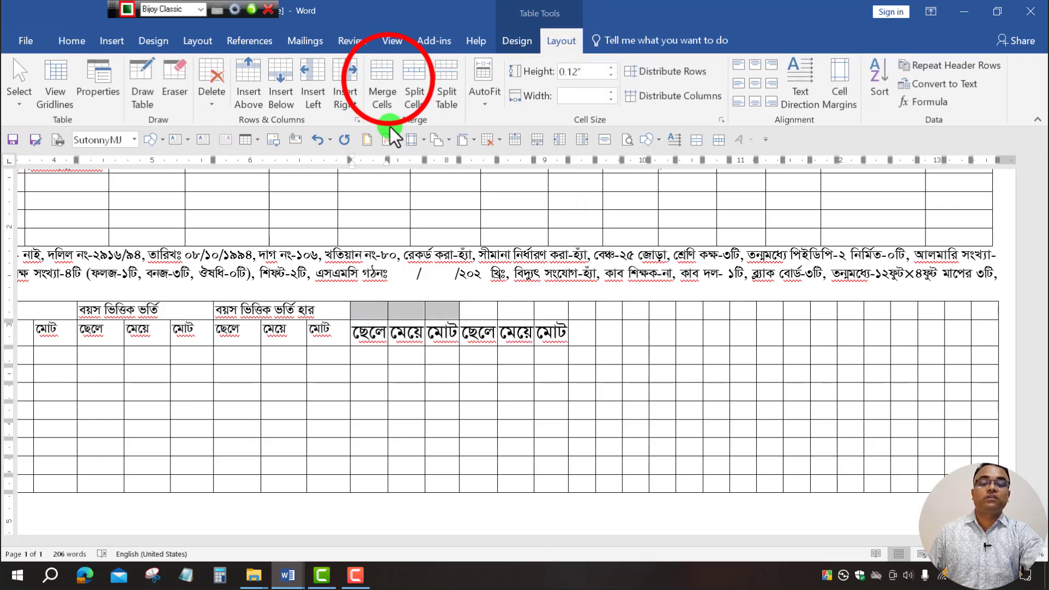
left_click(382, 87)
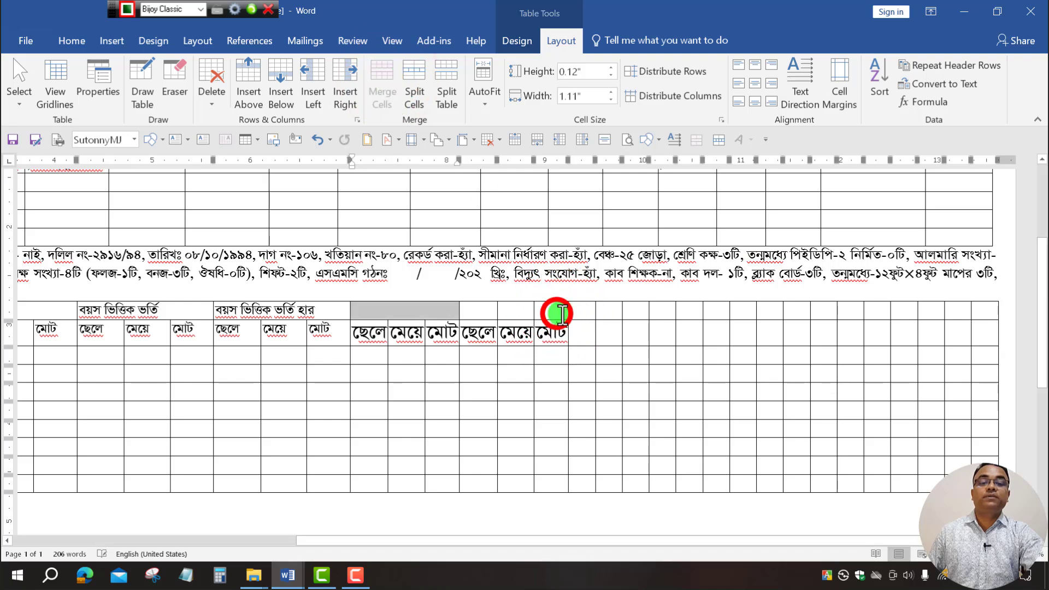
left_click_drag(562, 313, 468, 311)
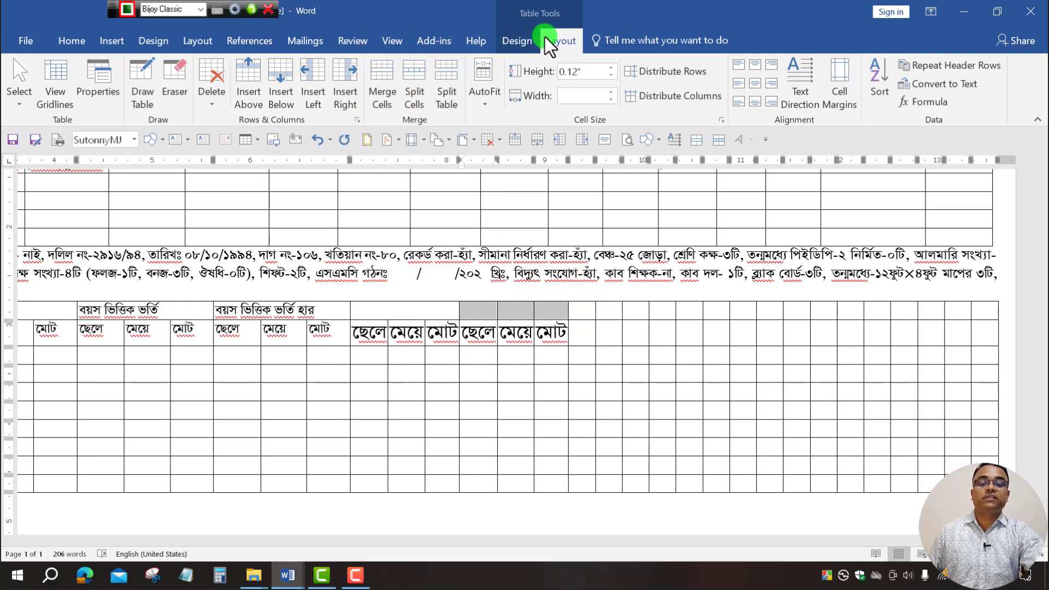
left_click(383, 86)
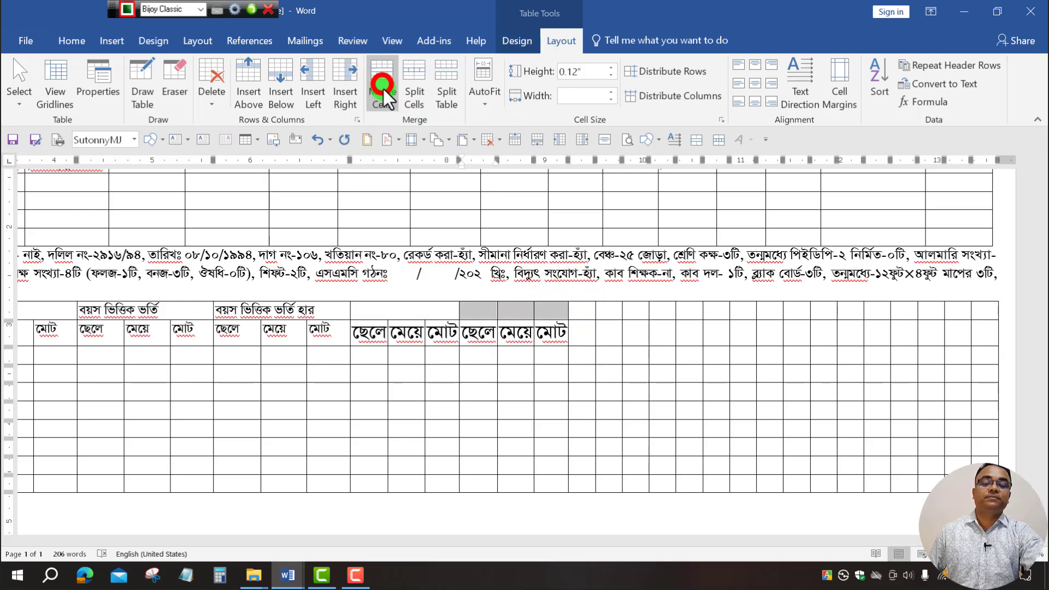
left_click(649, 354)
left_click(421, 315)
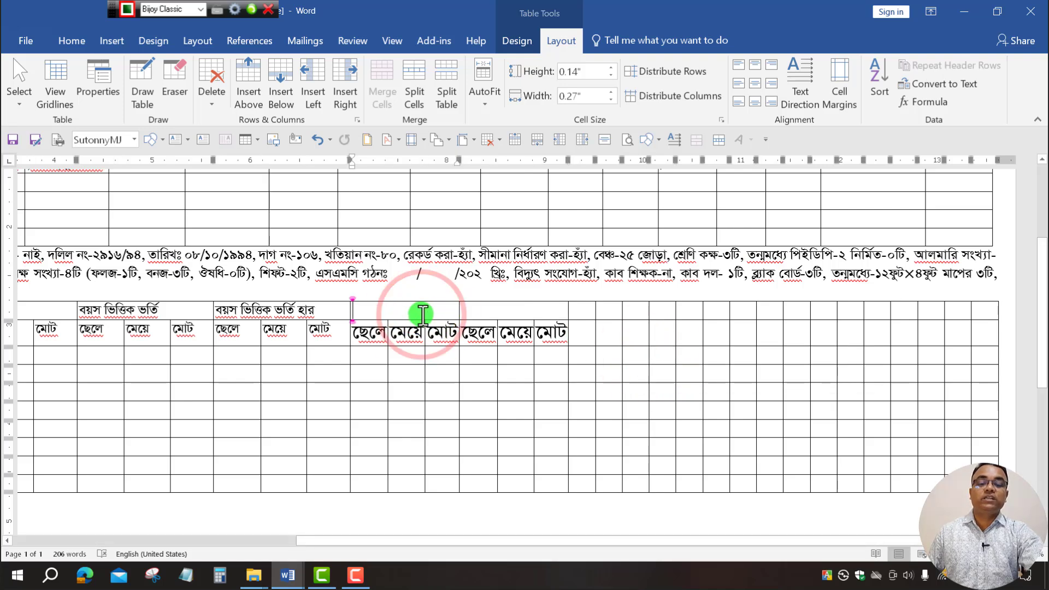
left_click(288, 574)
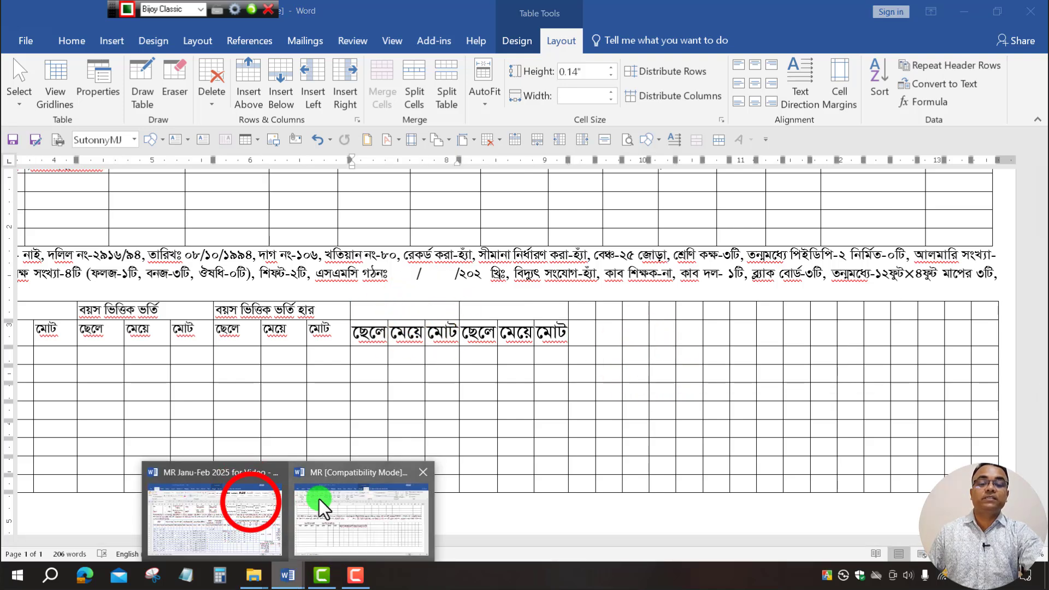
Copy the headings ভর্তি না হওয়ারসংখ্যা and বিশেষ চাহিদা সম্পন্ন শিশু into the new merged header cells.
left_click(250, 503)
left_click(470, 291)
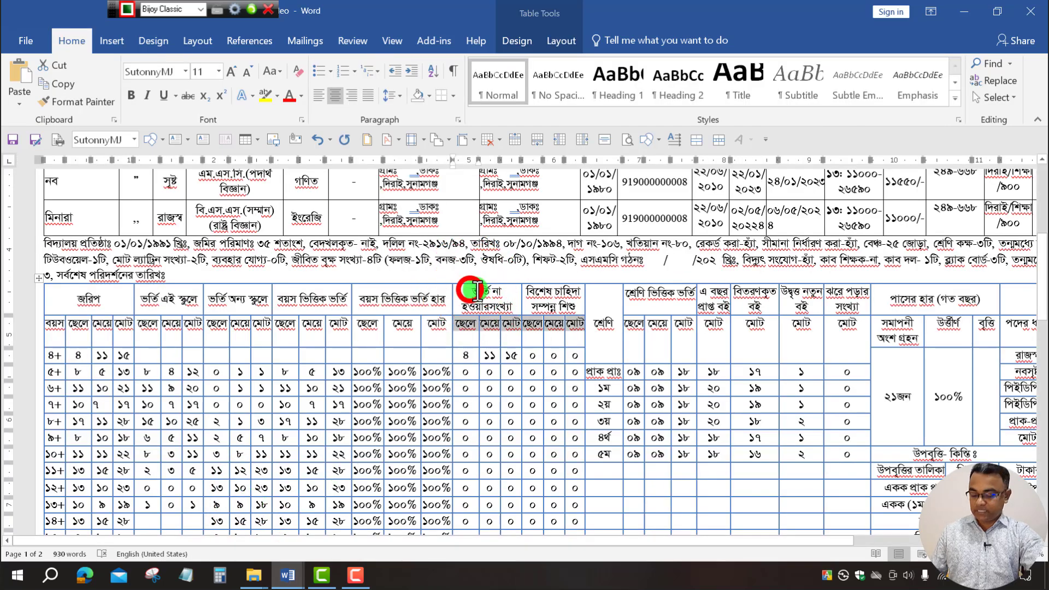
left_click_drag(477, 290, 561, 303)
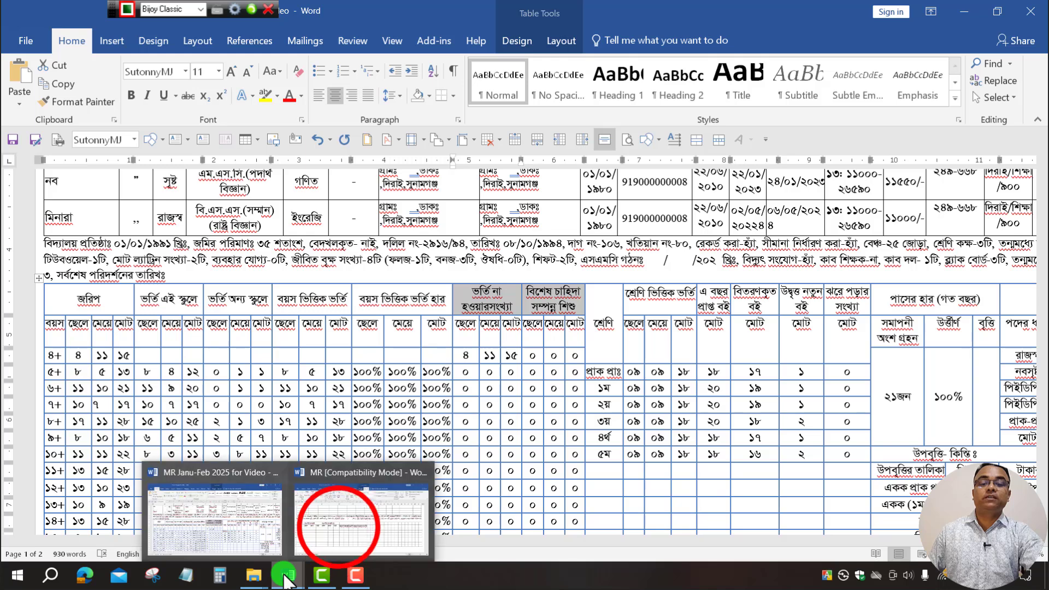
left_click(328, 437)
left_click(379, 307)
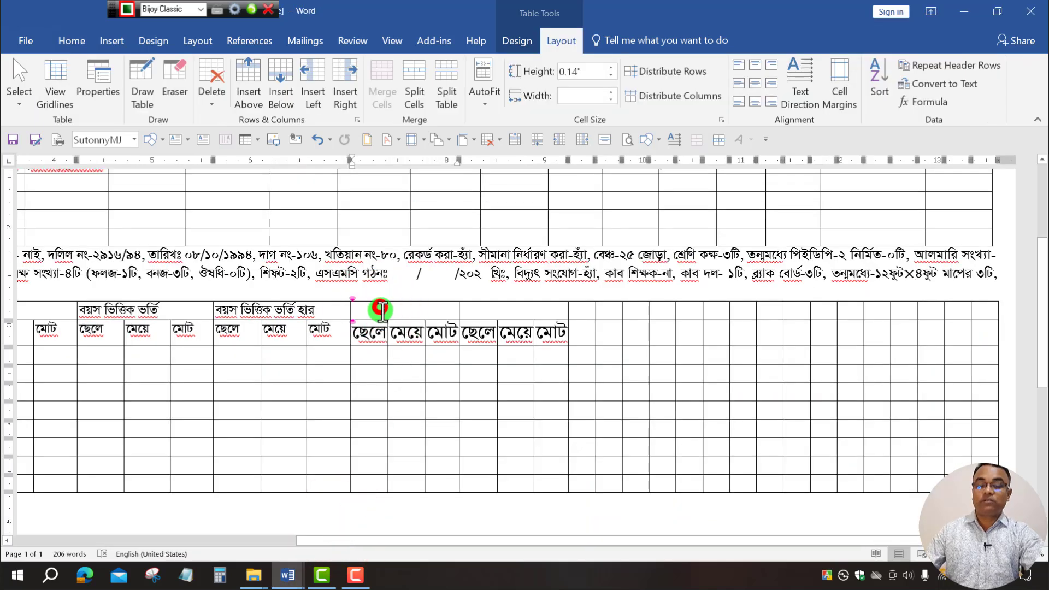
key("ctrl+z")
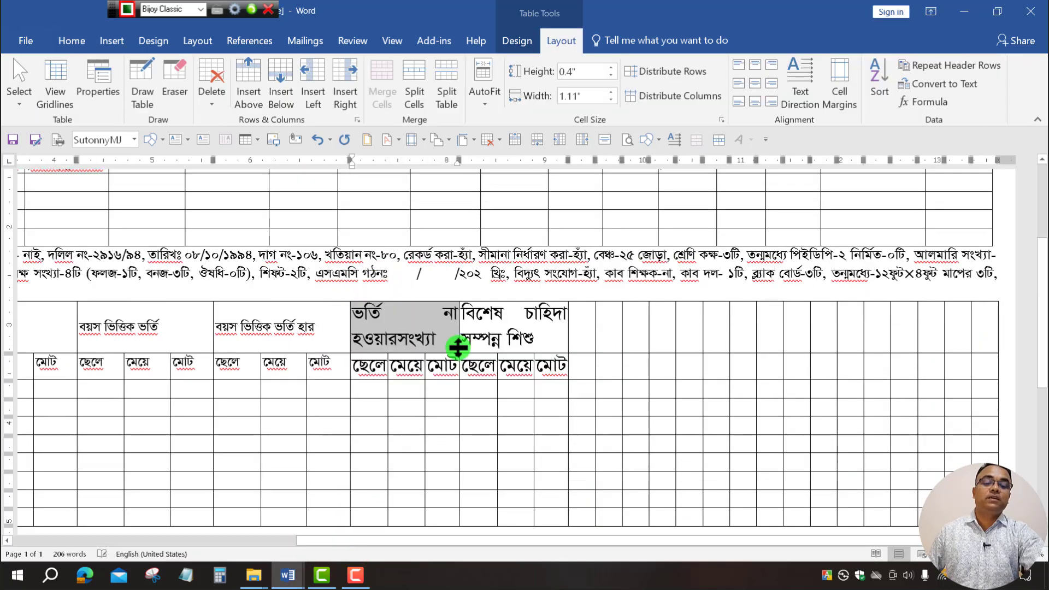
Set the new headings and their ছেলে, মেয়ে, মোট cells to font size 11.
left_click(606, 347)
left_click(573, 372)
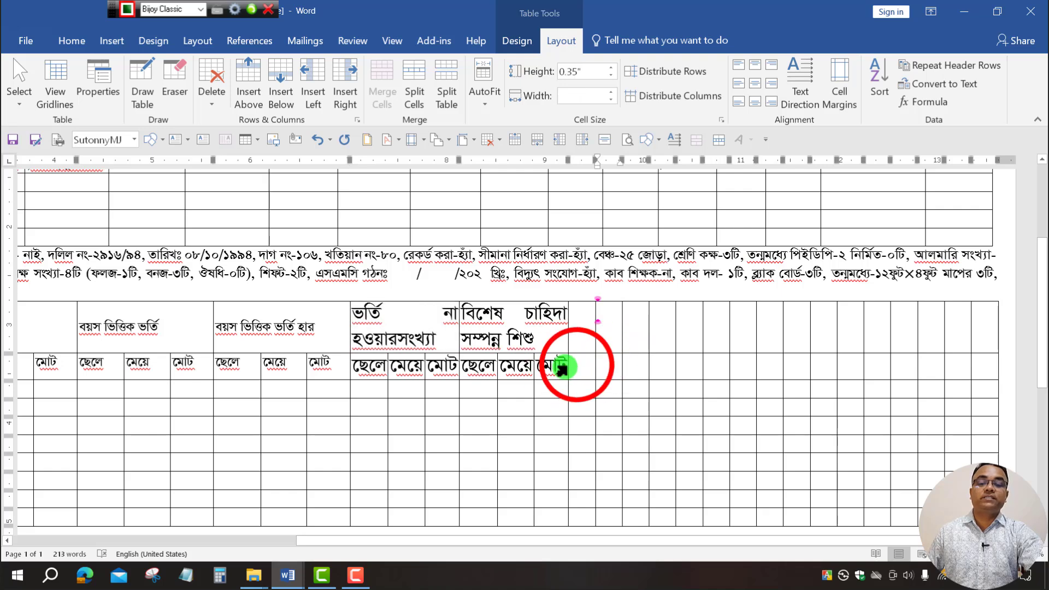
left_click_drag(599, 368, 396, 319)
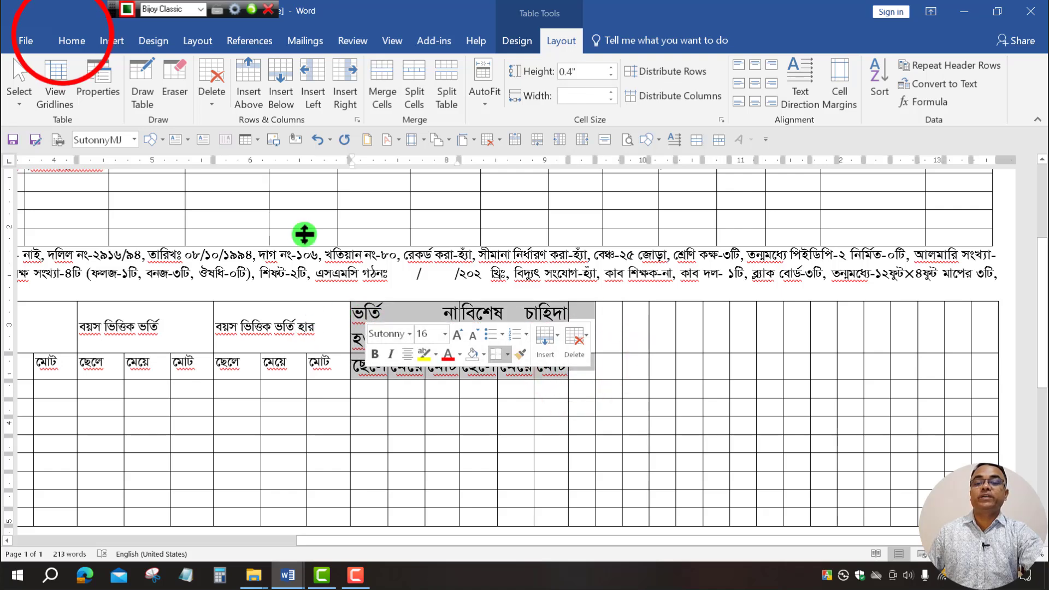
left_click(58, 36)
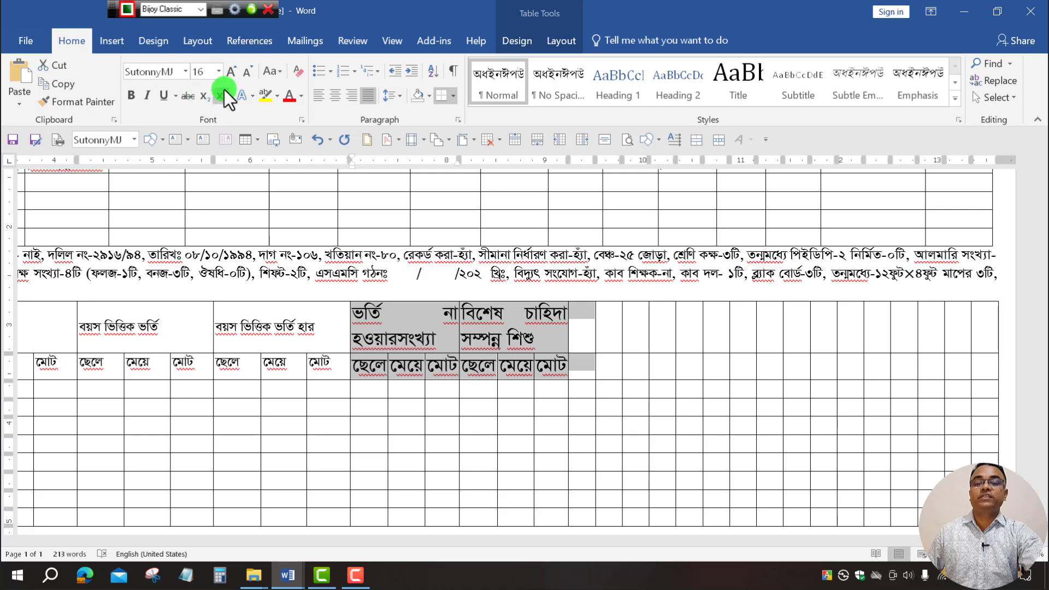
left_click(218, 72)
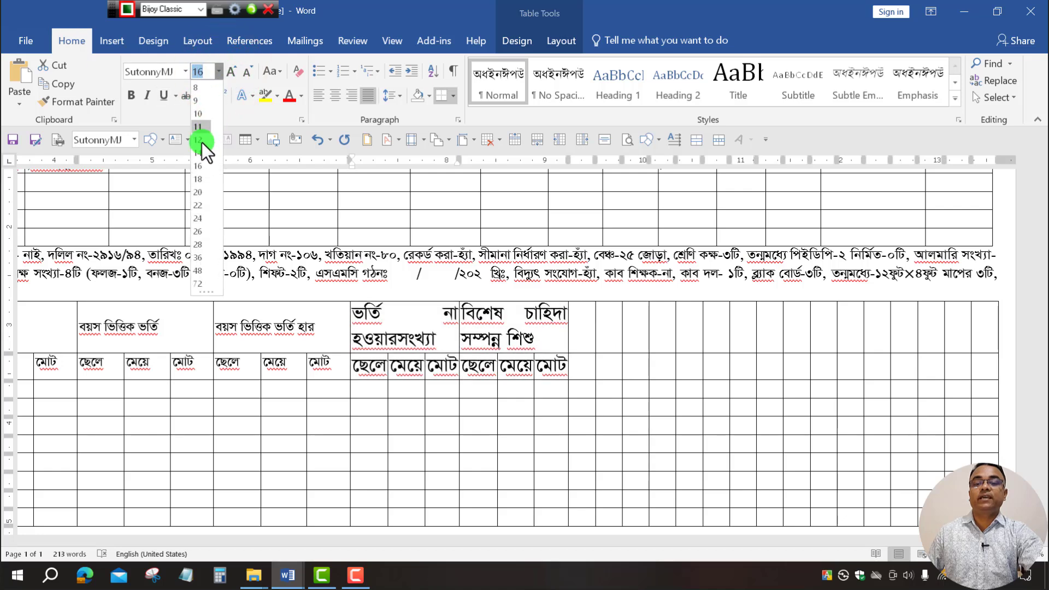
left_click(202, 127)
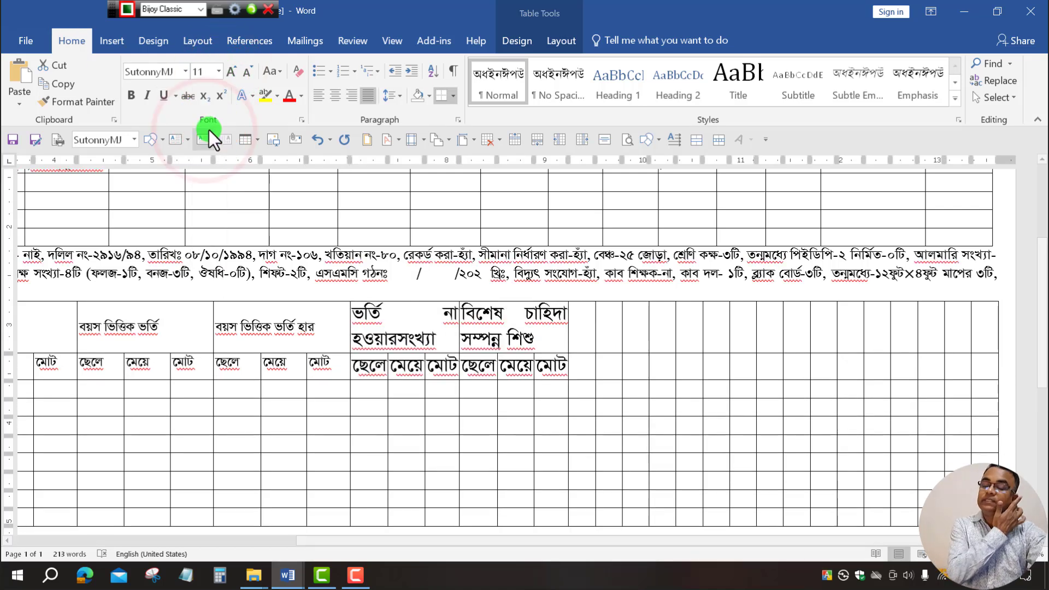
left_click(701, 374)
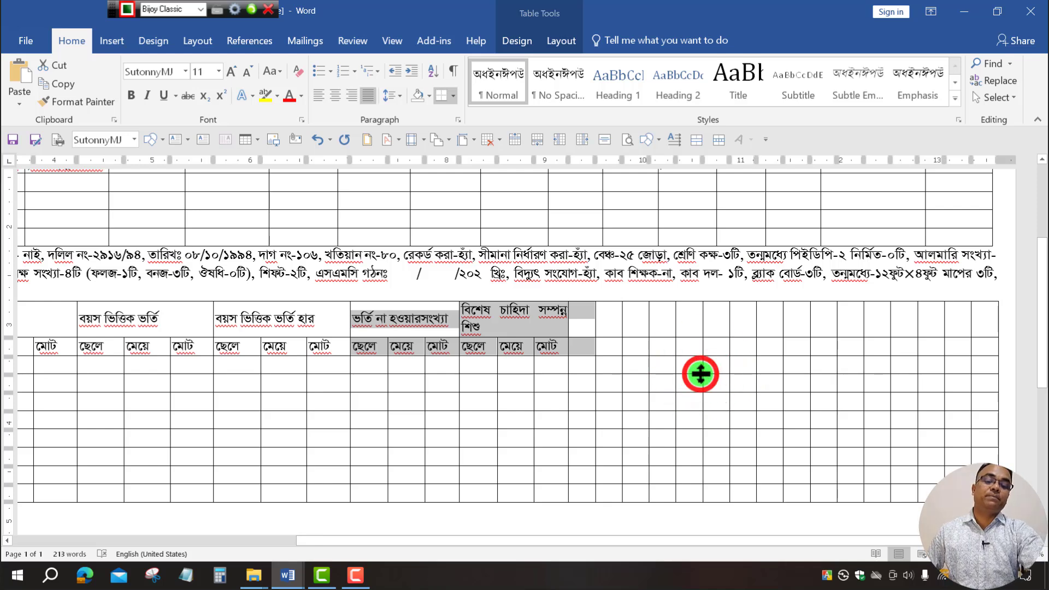
left_click(704, 347)
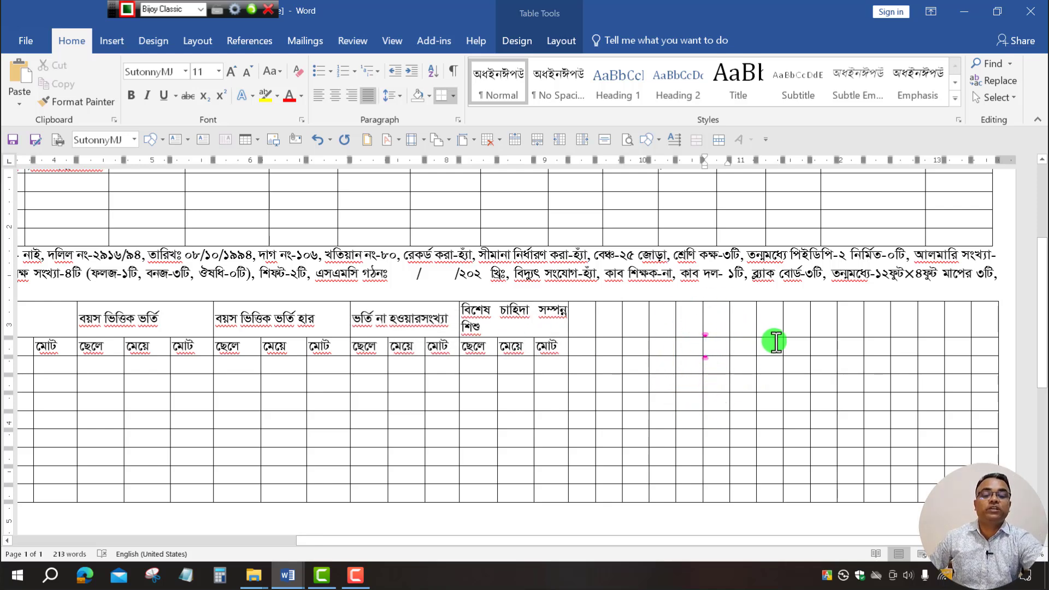
Add blank lines below the enrollment table until page 2 begins, placing the caret at its top.
scroll(824, 438, "down", 5)
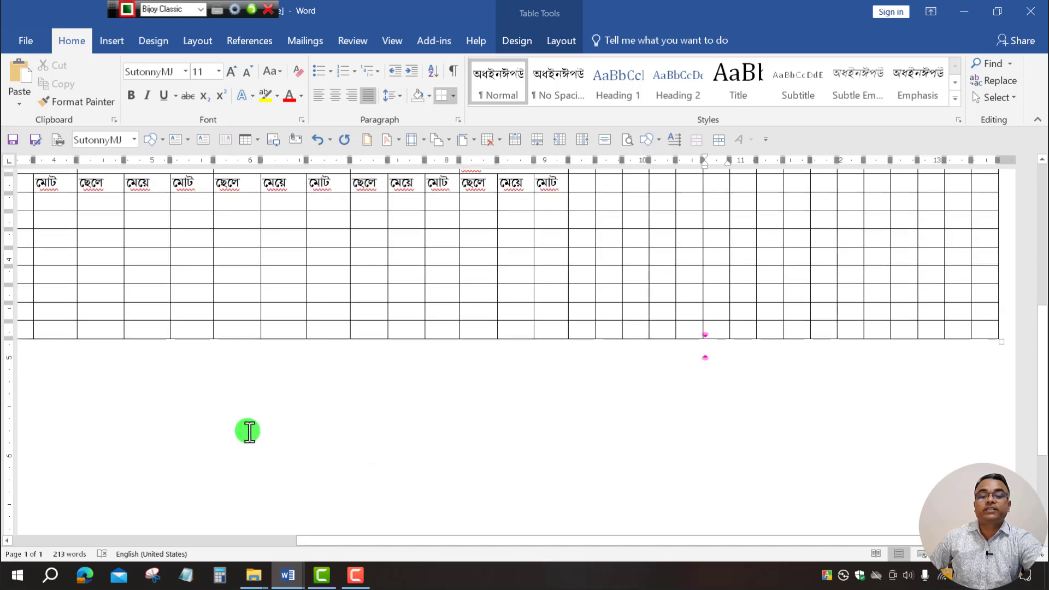
scroll(225, 420, "down", 2)
scroll(492, 426, "up", 12)
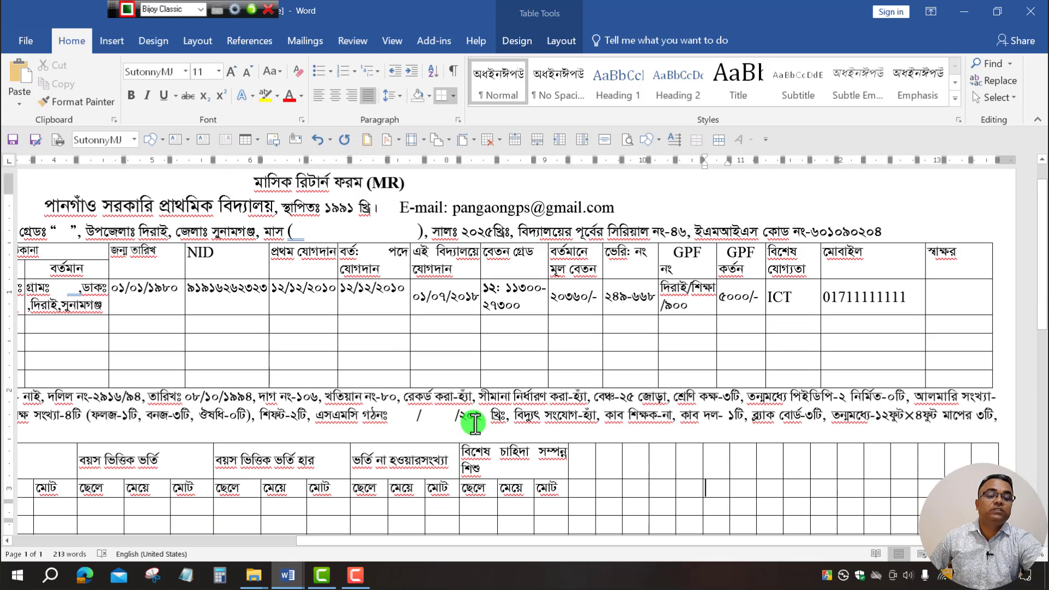
scroll(579, 429, "down", 6)
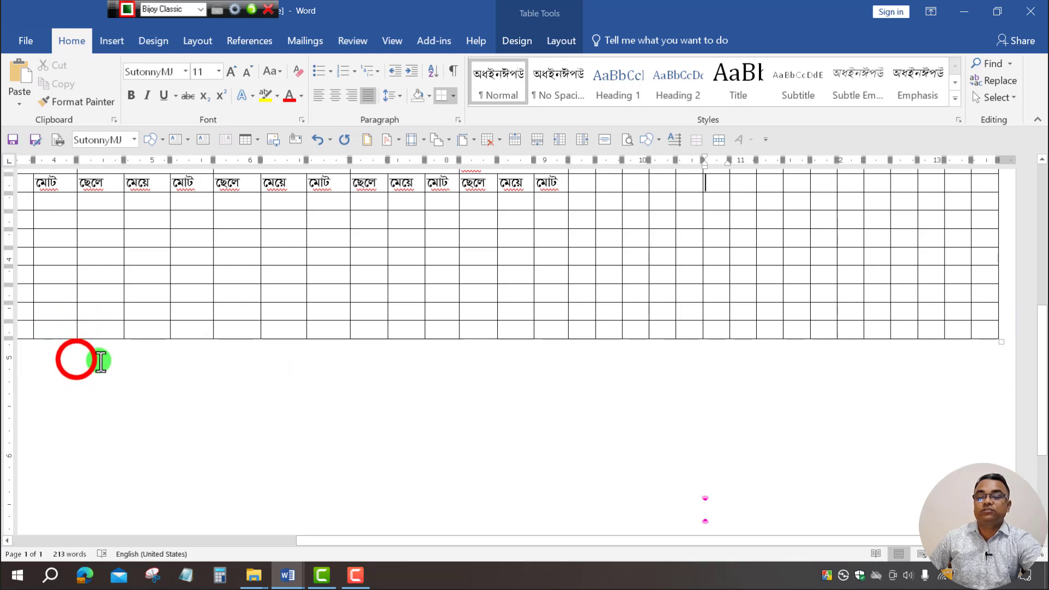
left_click(77, 359)
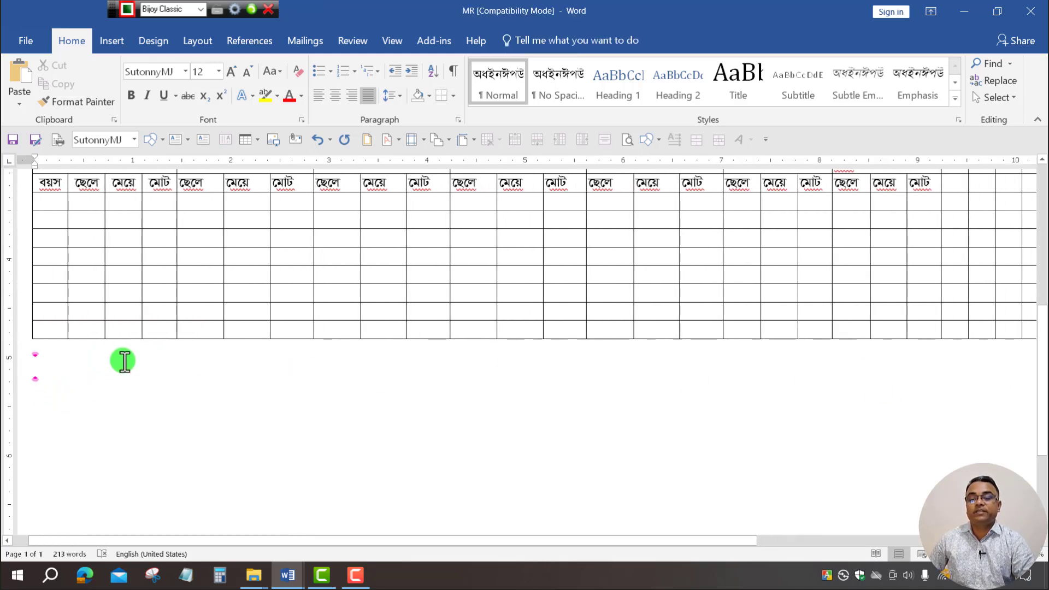
key("Return")
key("Return")
key("Return")
key("Return")
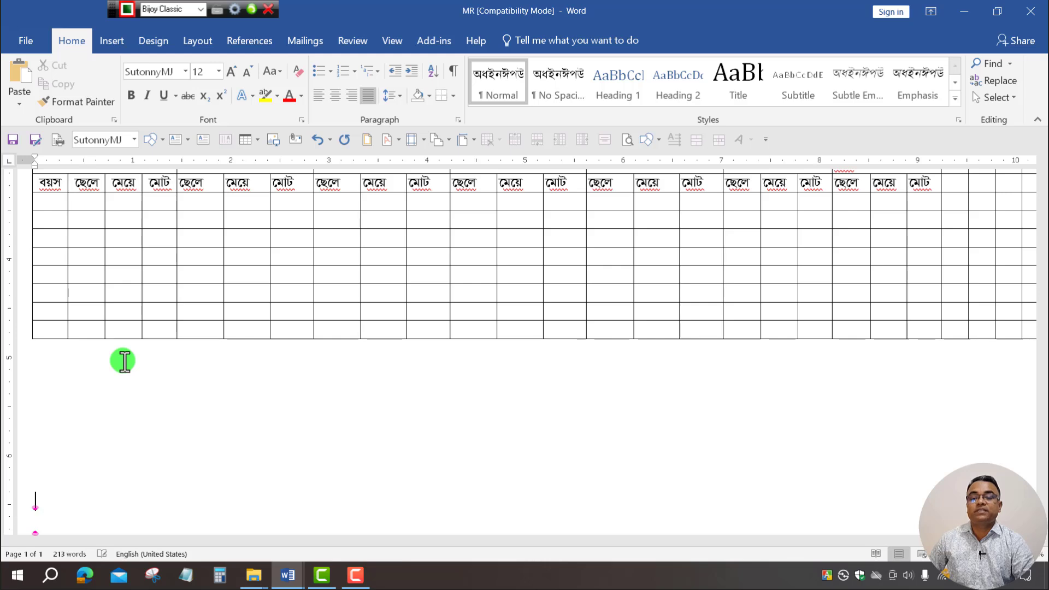
key("Return")
key("Return")
key("Return")
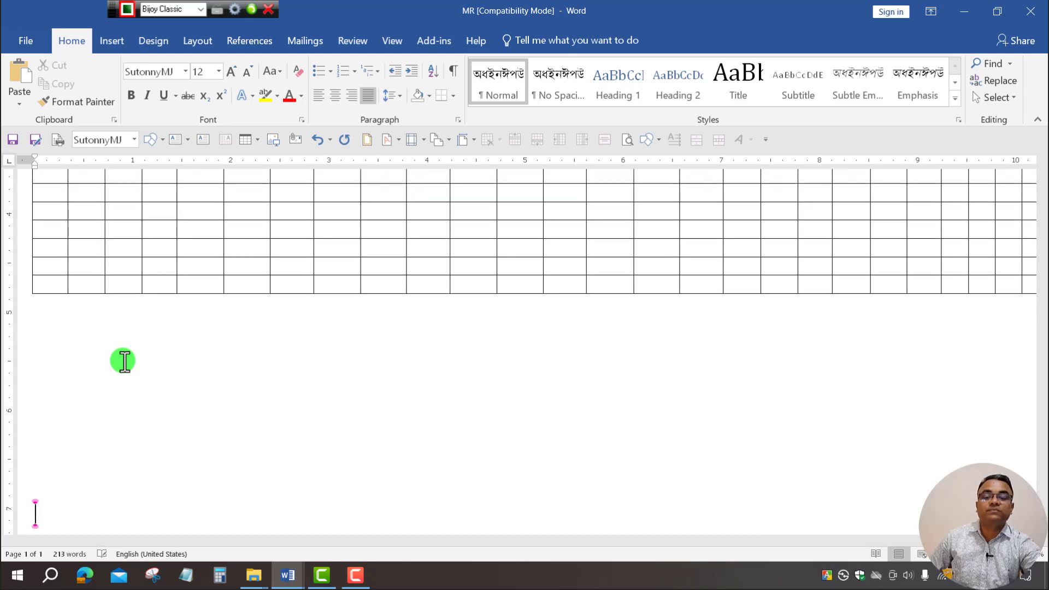
scroll(552, 401, "down", 3)
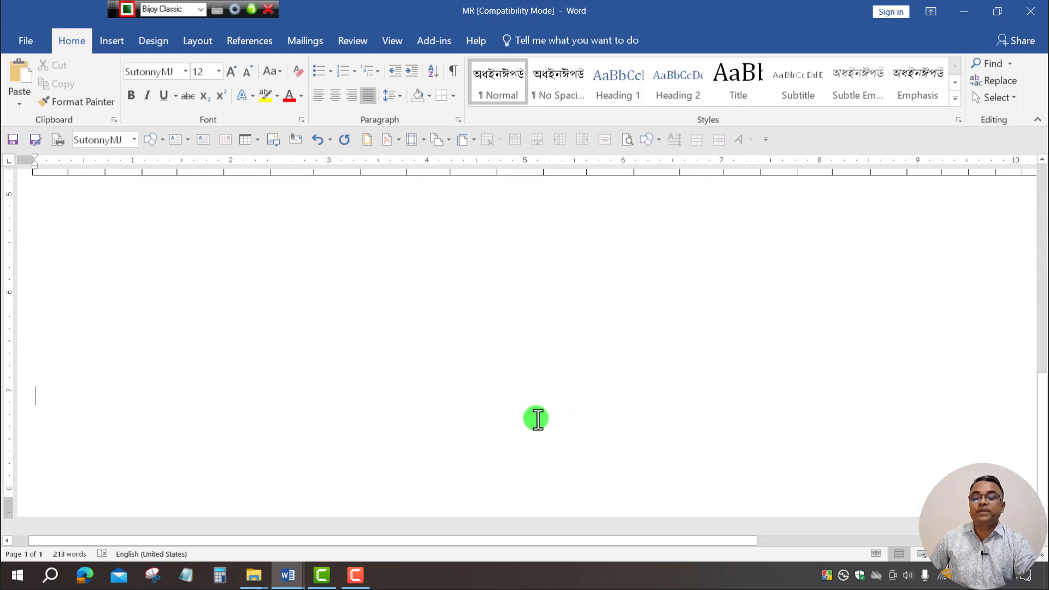
key("Return")
key("Return")
key("Return")
key("Return")
key("Return")
key("Return")
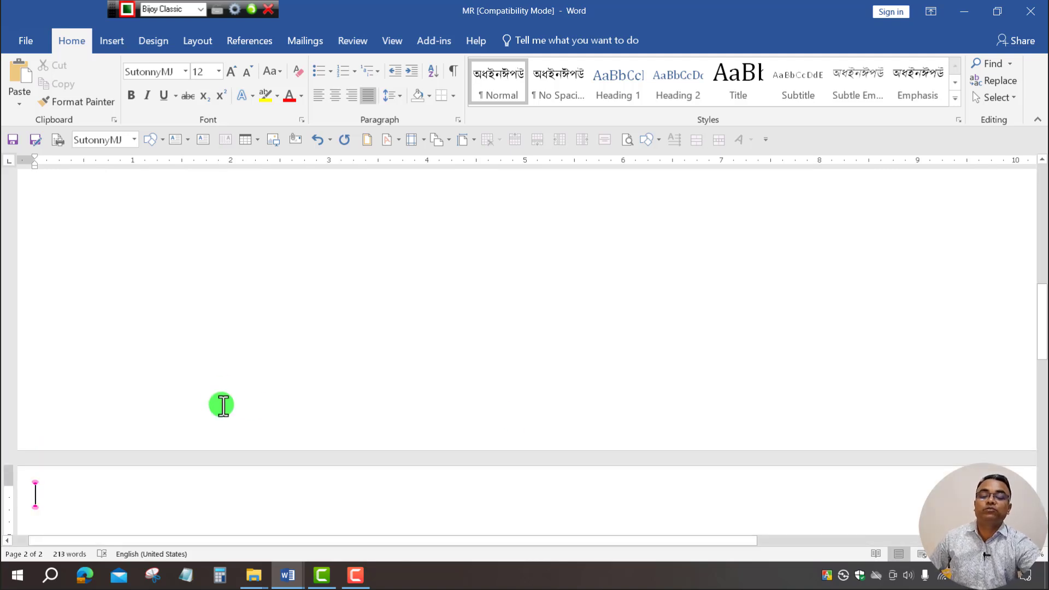
scroll(249, 393, "down", 4)
left_click(244, 351)
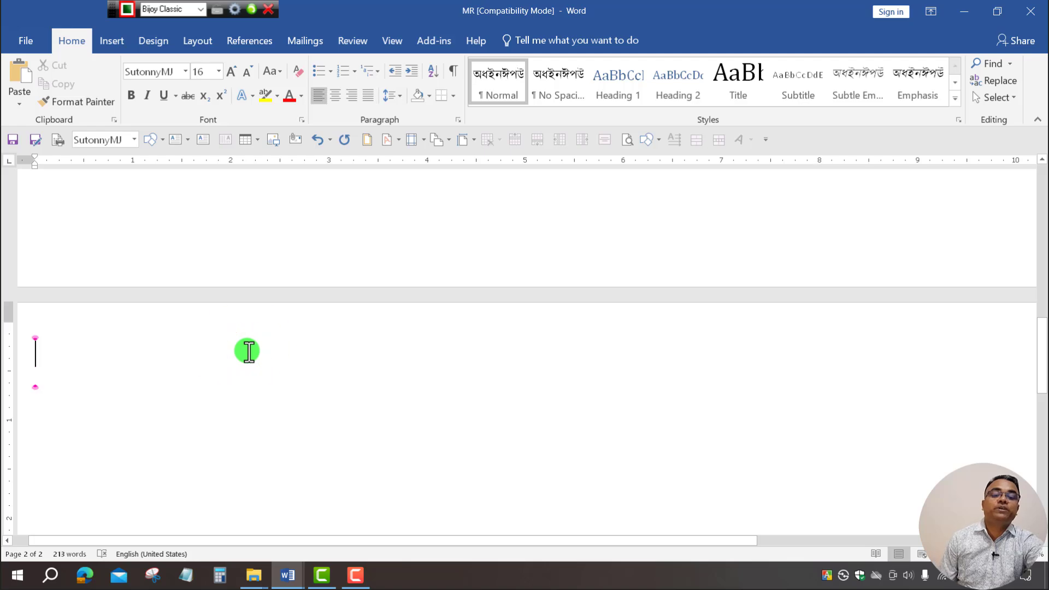
scroll(430, 365, "up", 10)
scroll(431, 365, "down", 3)
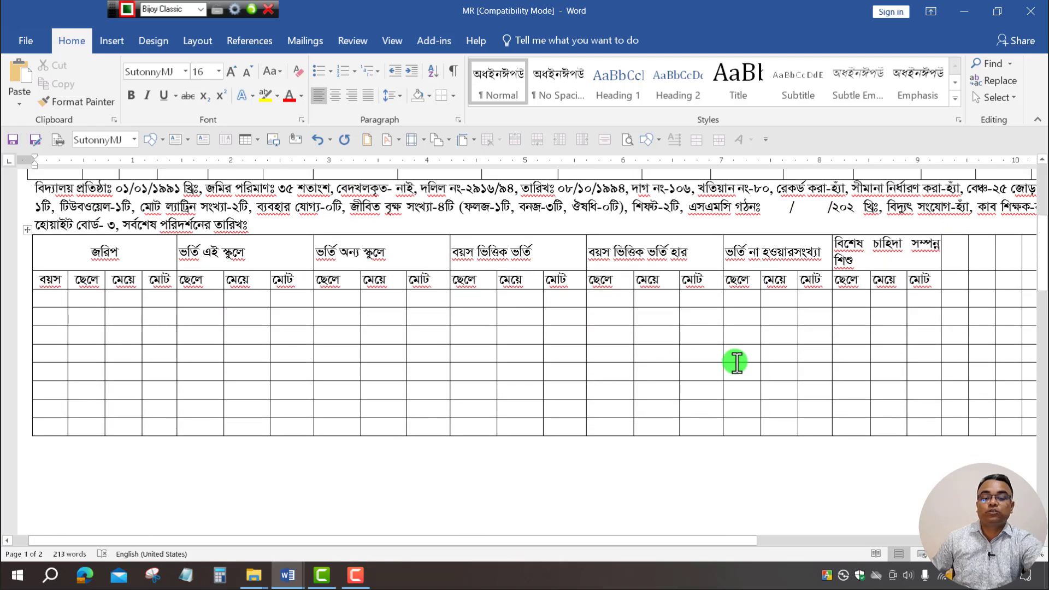
Copy the age and count rows ৪+ to ১৪+ from the MR Janu-Feb 2025 document.
mouse_move(296, 579)
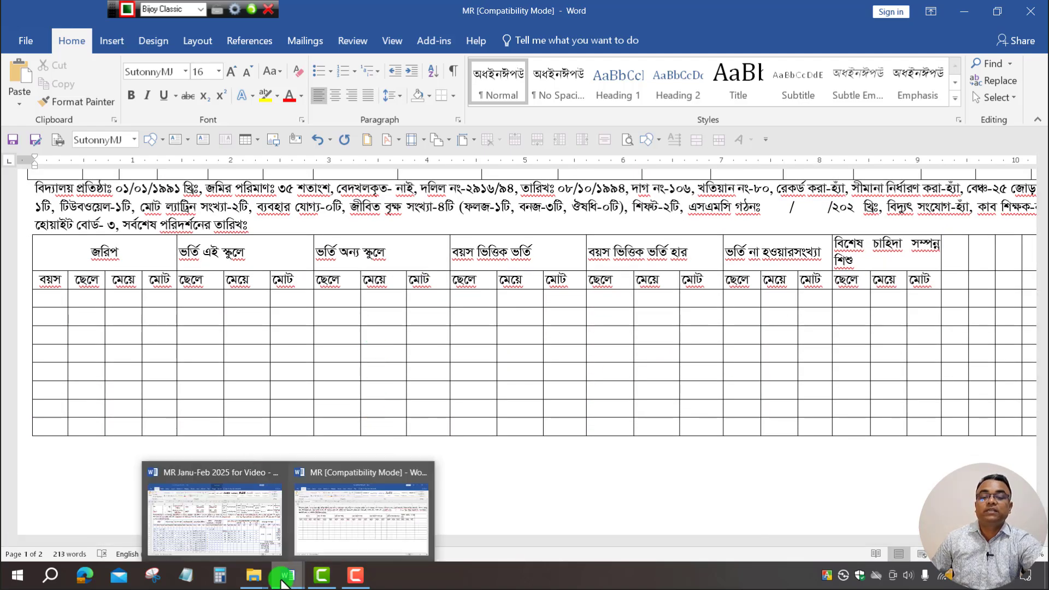
left_click(224, 522)
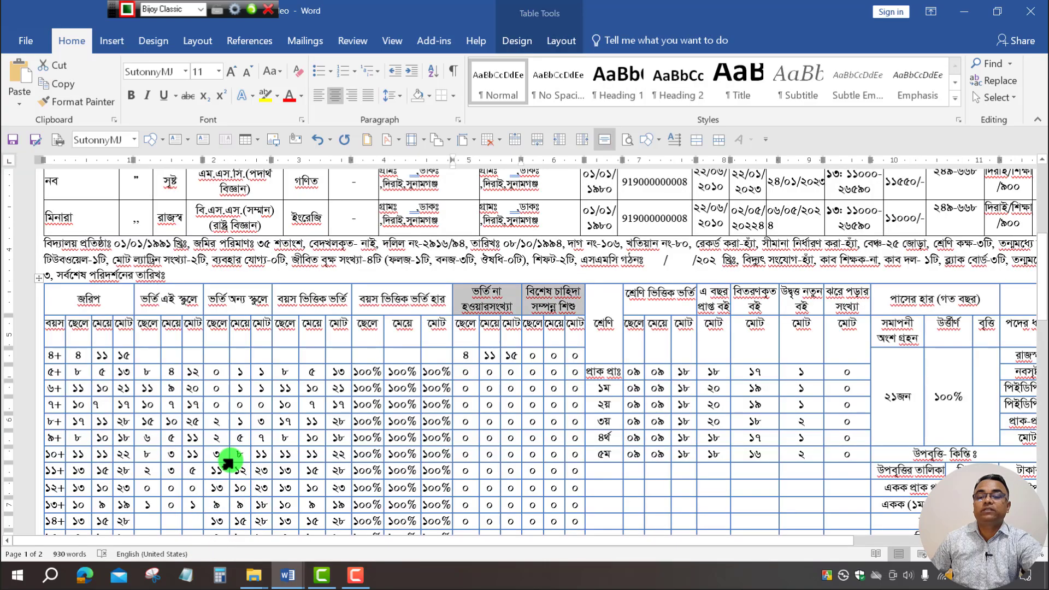
scroll(213, 410, "down", 6)
scroll(159, 303, "up", 6)
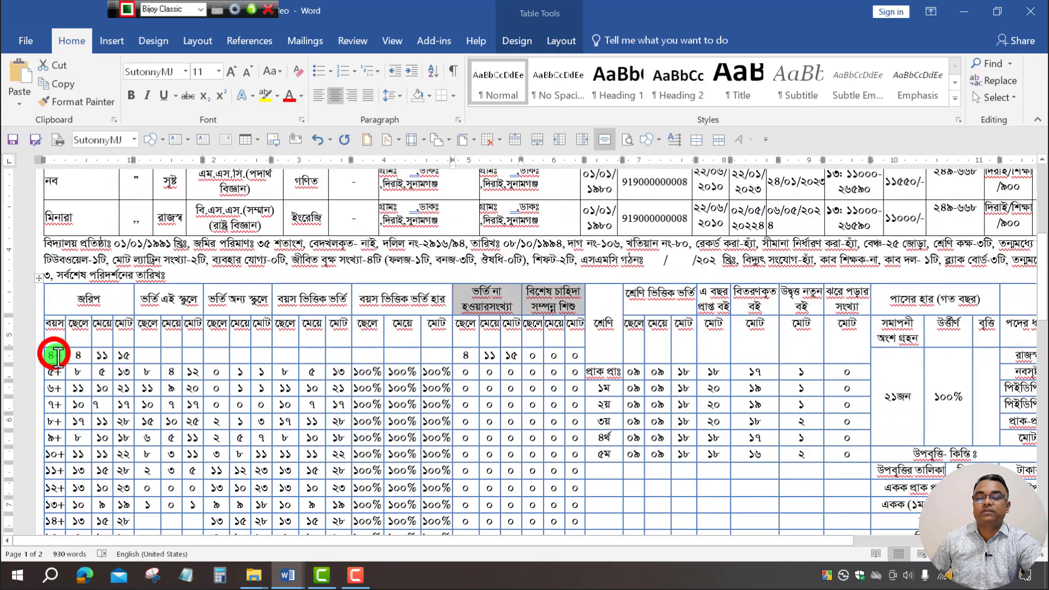
left_click_drag(51, 356, 130, 521)
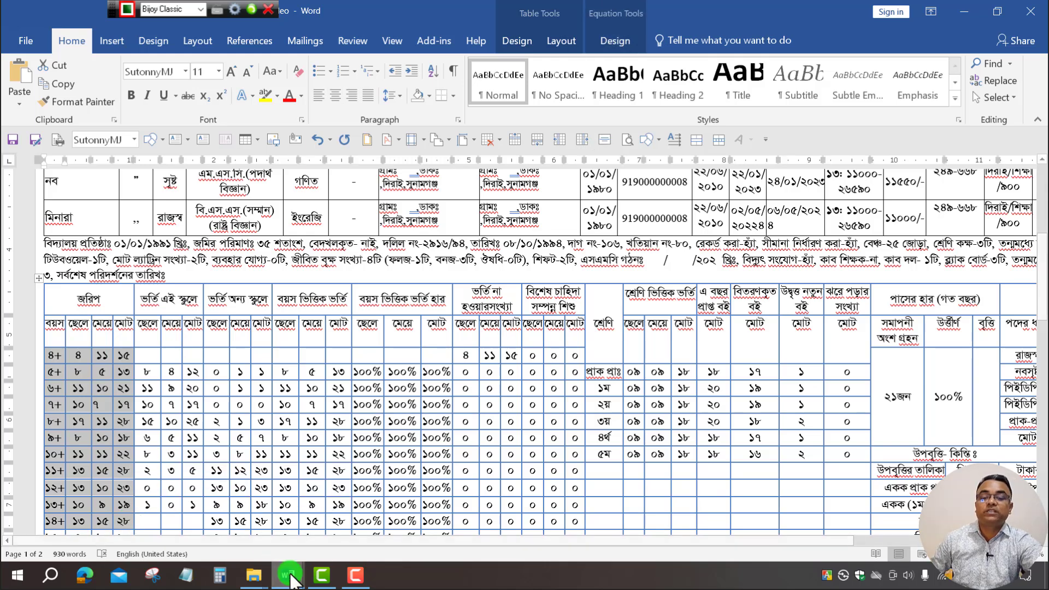
Paste the age-wise boy, girl and total counts into the MR table's first data cell.
mouse_move(287, 573)
left_click(334, 524)
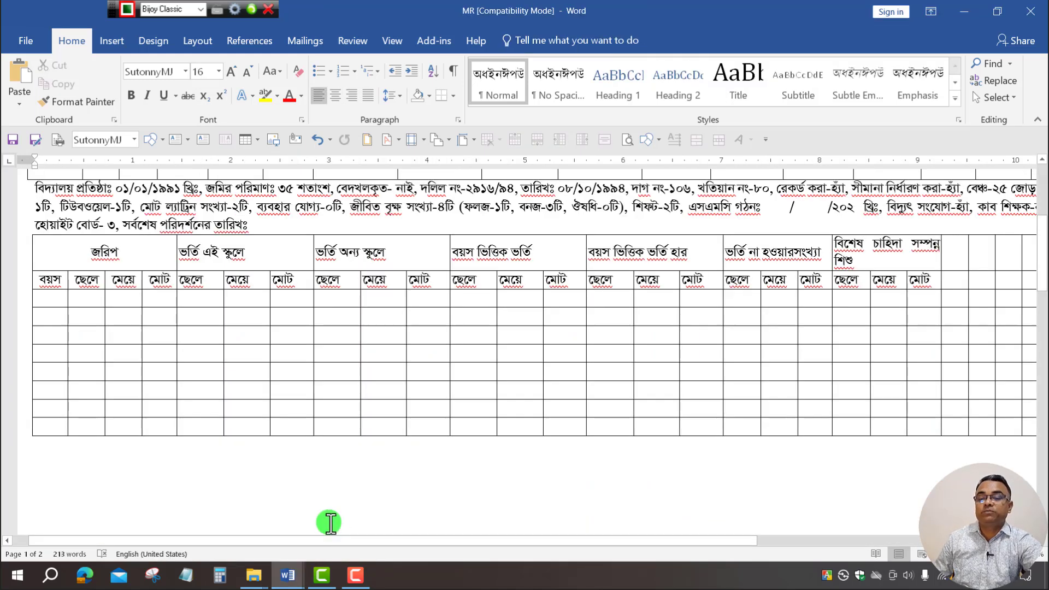
left_click(43, 297)
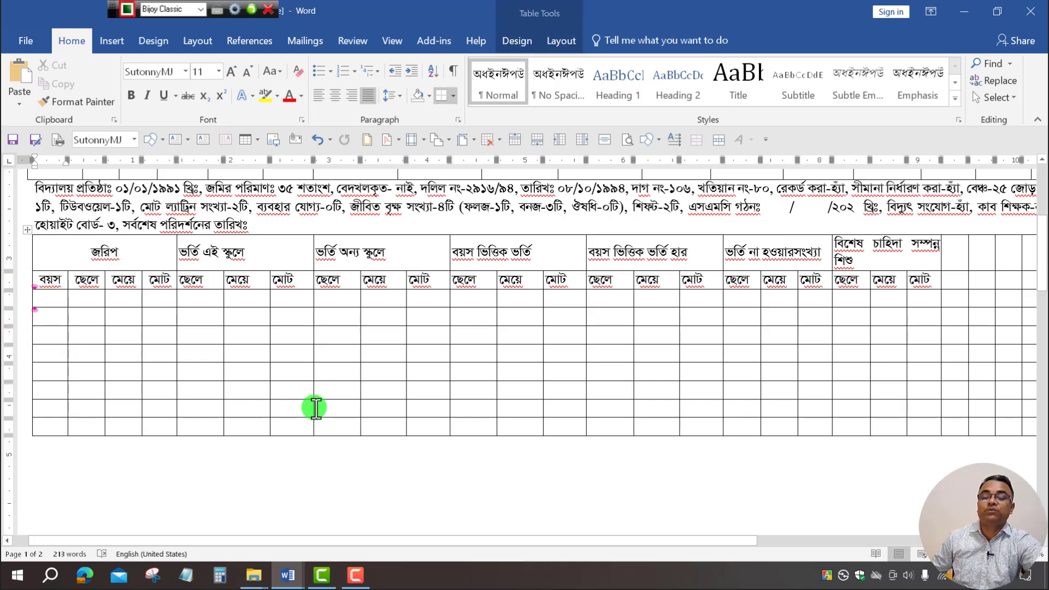
key("ctrl+v")
scroll(216, 428, "down", 10)
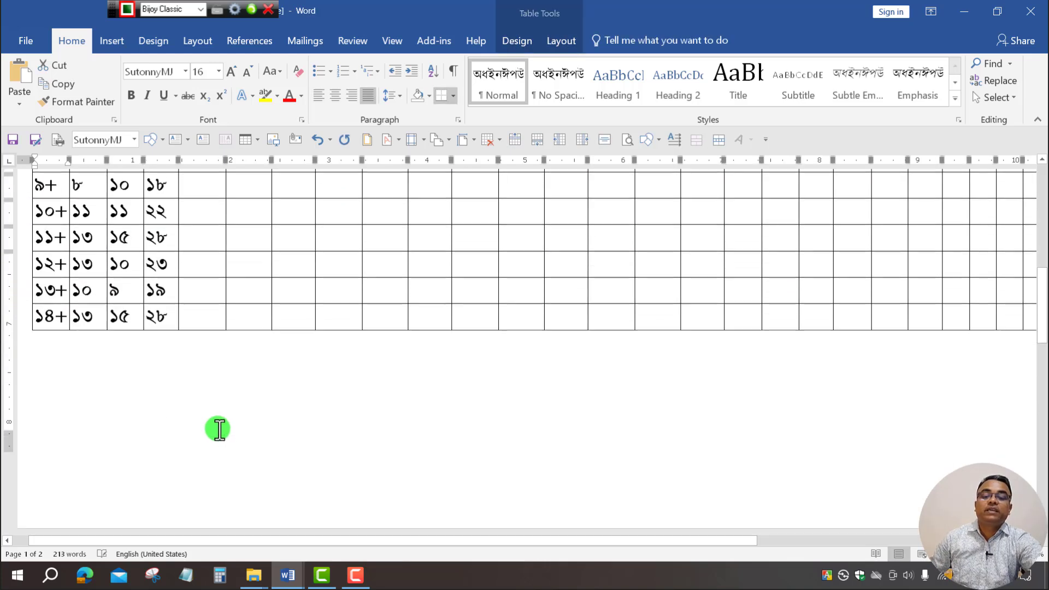
scroll(359, 377, "down", 3)
scroll(379, 394, "up", 10)
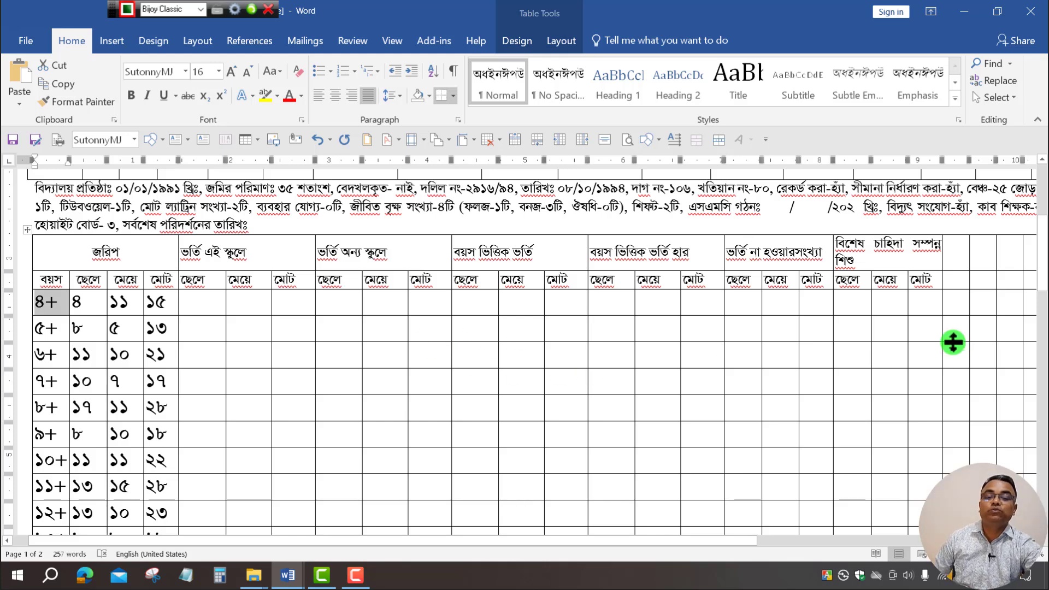
scroll(714, 352, "down", 10)
left_click(262, 351)
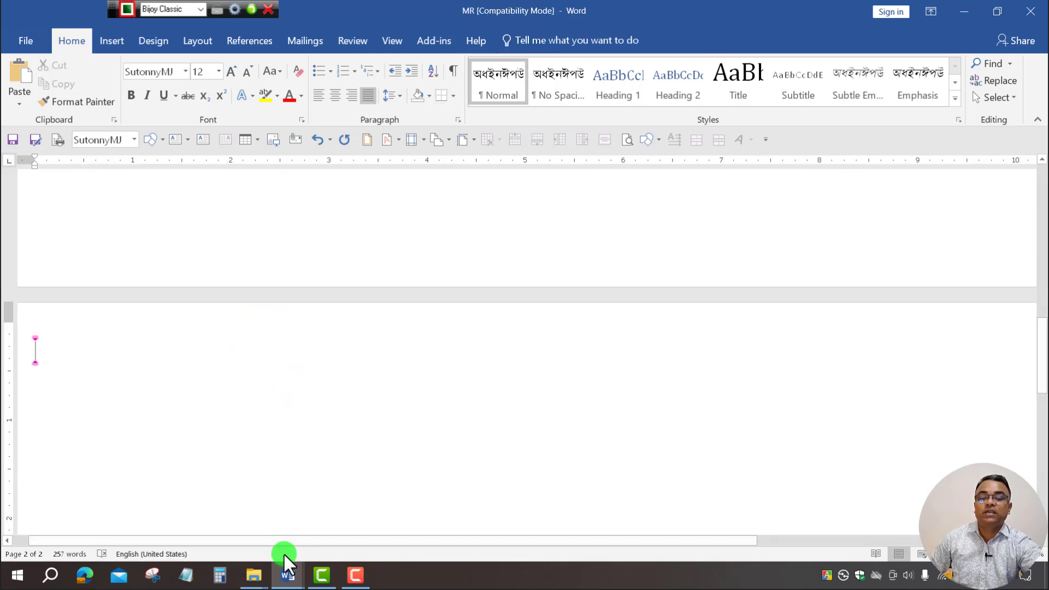
Inspect the reference attendance table in MR Janu-Feb 2025, checking row ১১ and the last column header.
mouse_move(278, 578)
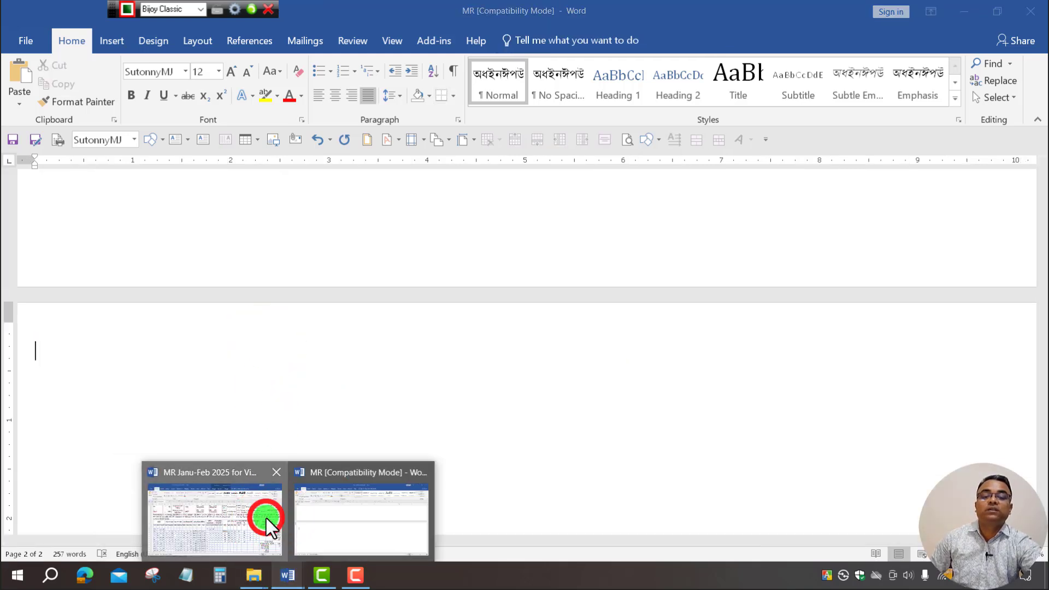
left_click(266, 518)
scroll(447, 363, "down", 10)
scroll(447, 364, "down", 10)
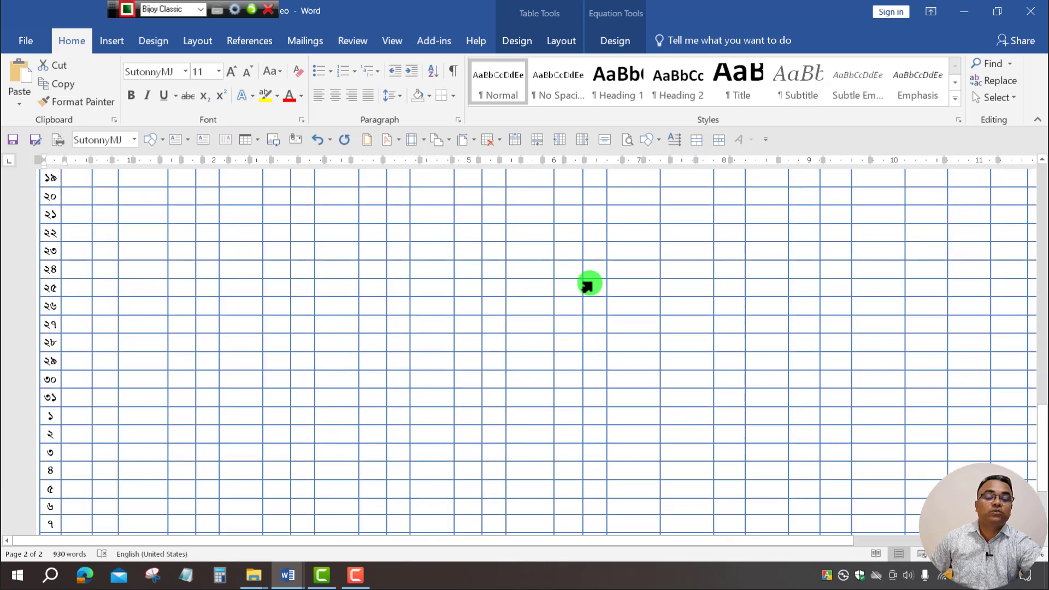
scroll(569, 359, "up", 2)
left_click(644, 363)
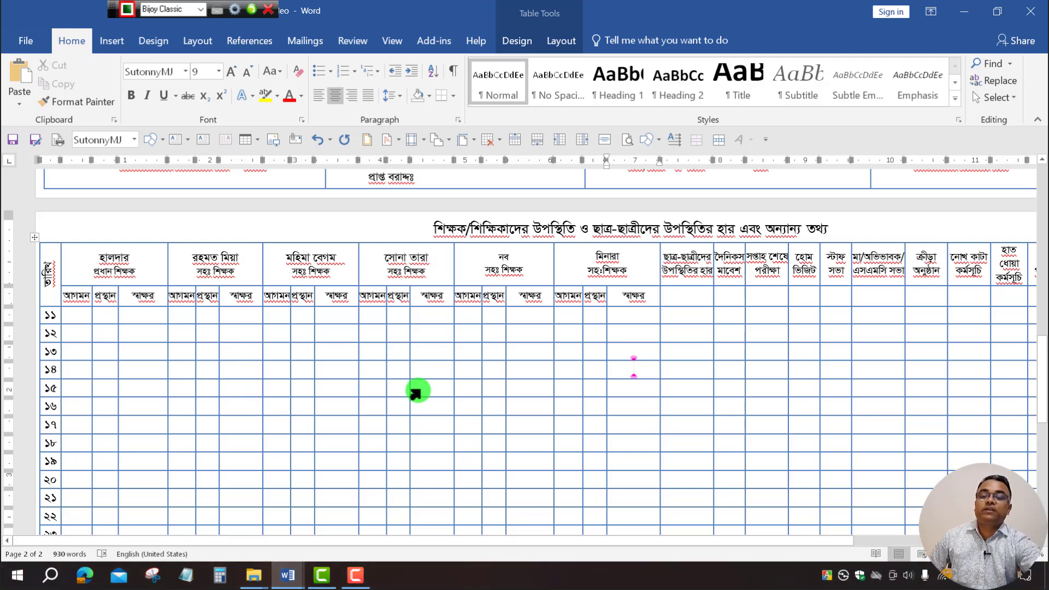
left_click(50, 316)
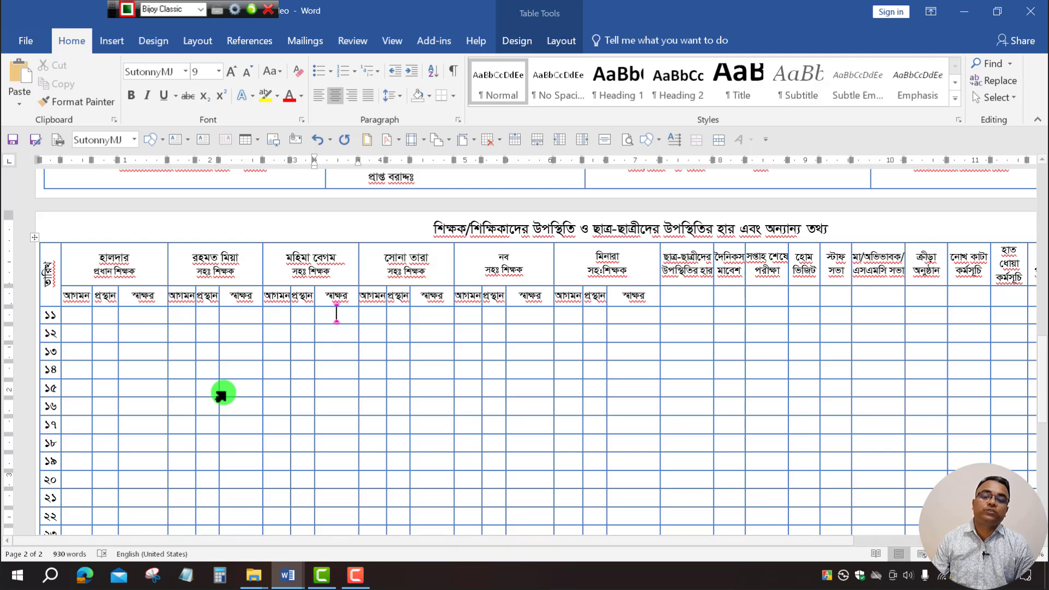
left_click(373, 313)
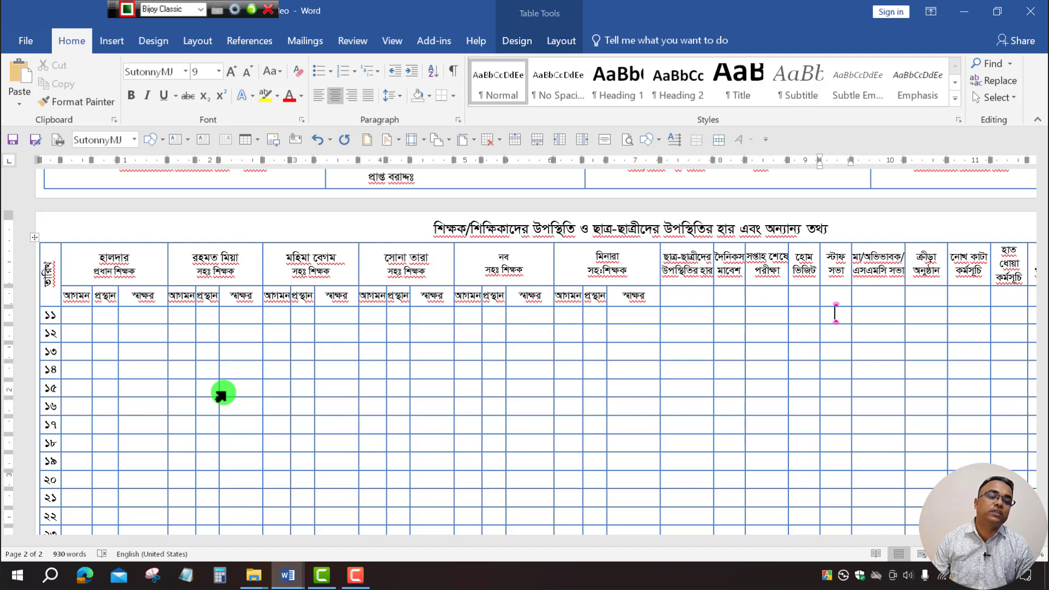
key("Tab")
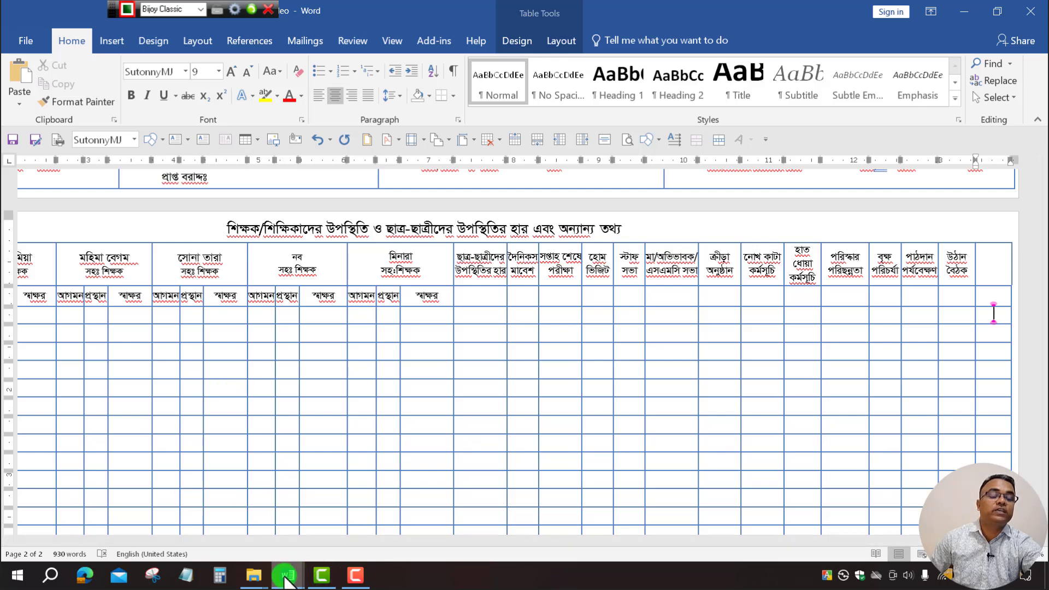
left_click(998, 262)
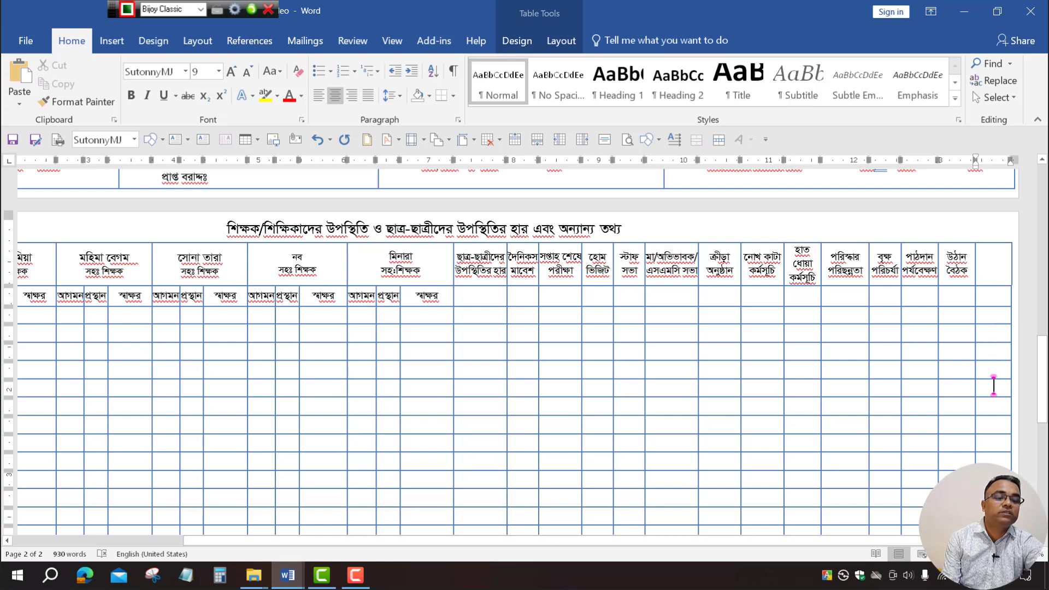
Review the end of the reference attendance table, then bring the MR Compatibility Mode document forward.
scroll(514, 349, "down", 5)
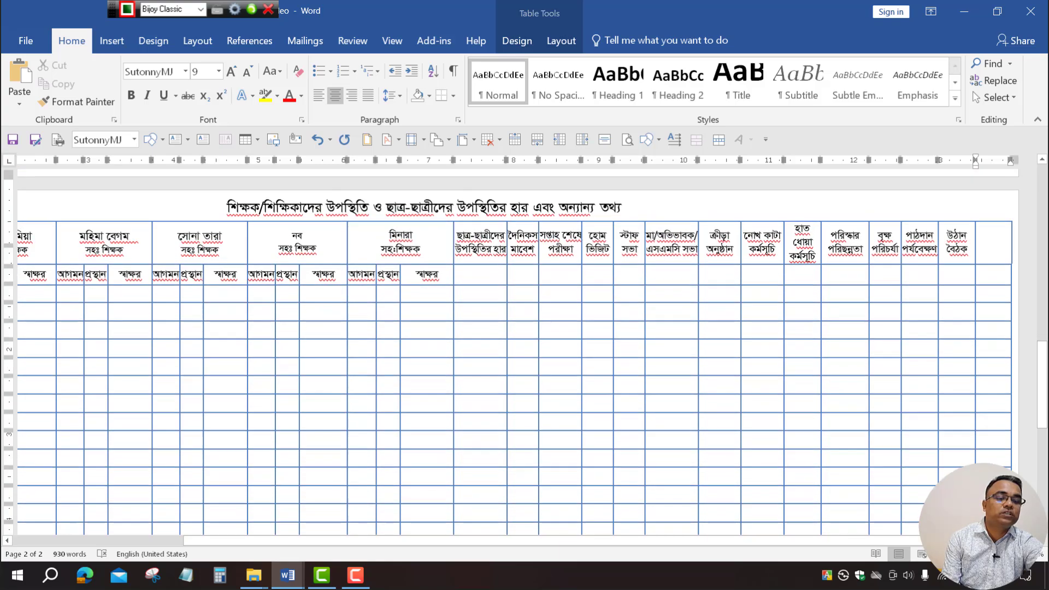
scroll(513, 350, "down", 3)
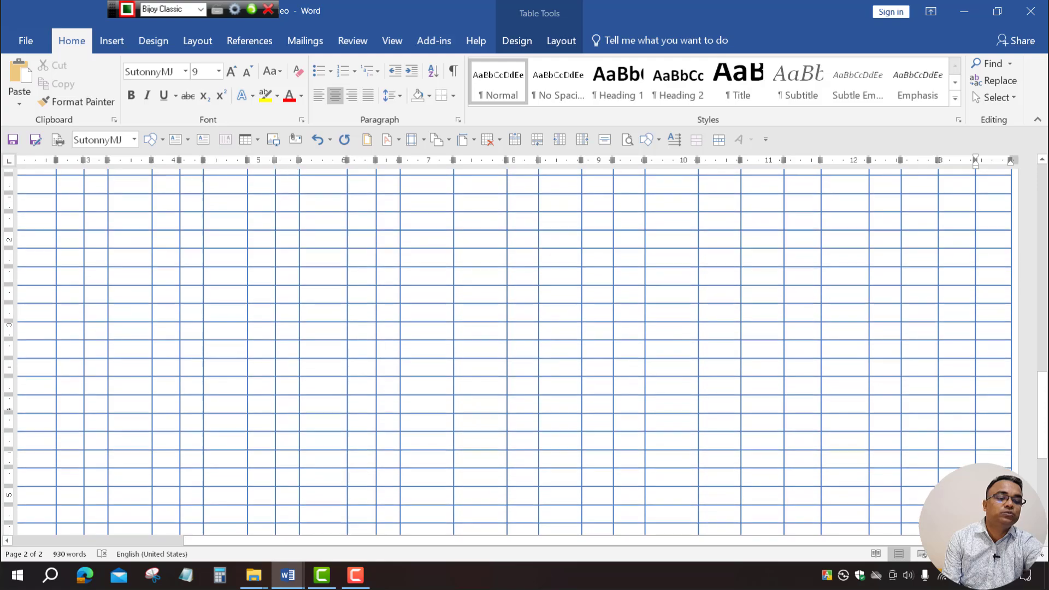
scroll(514, 349, "down", 1)
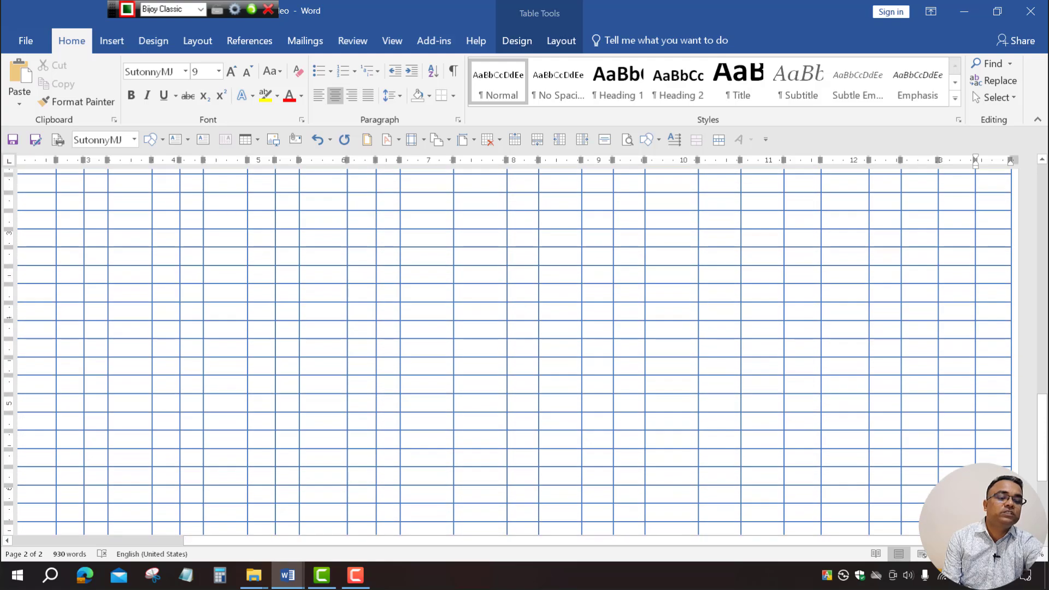
scroll(513, 350, "down", 3)
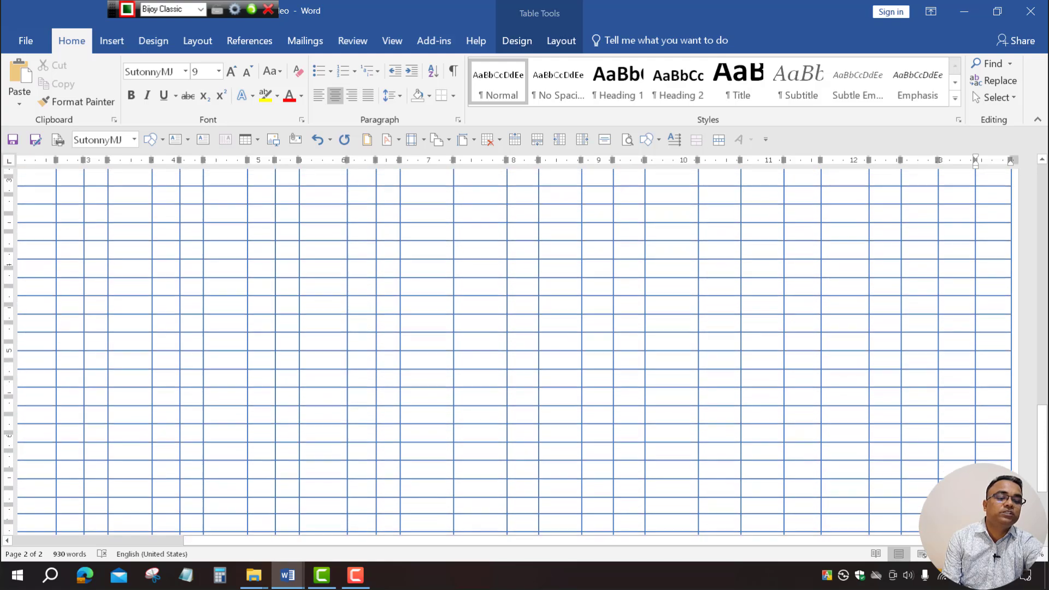
key("Down")
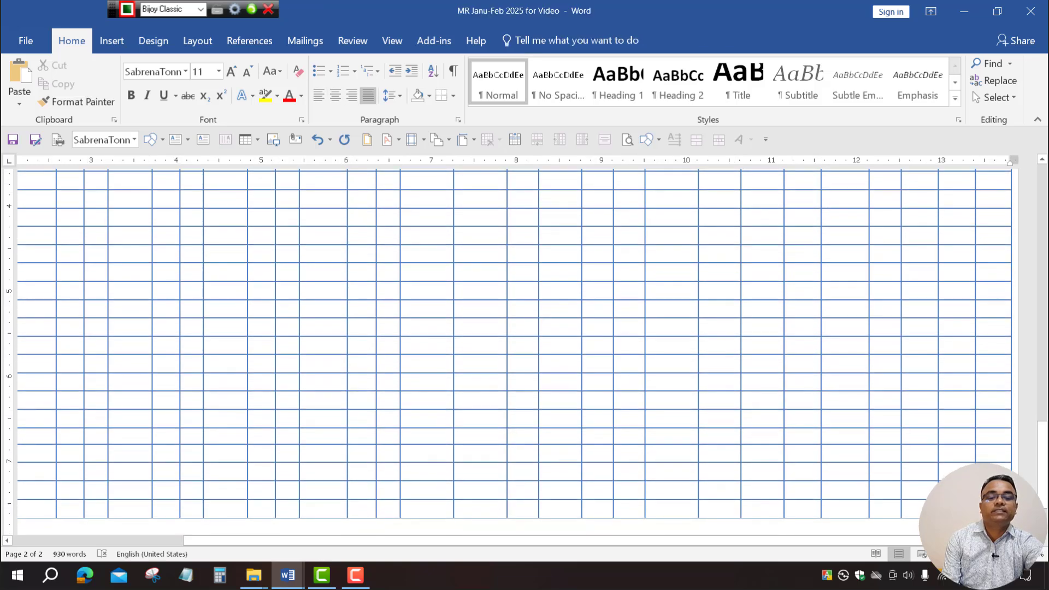
scroll(712, 441, "down", 2)
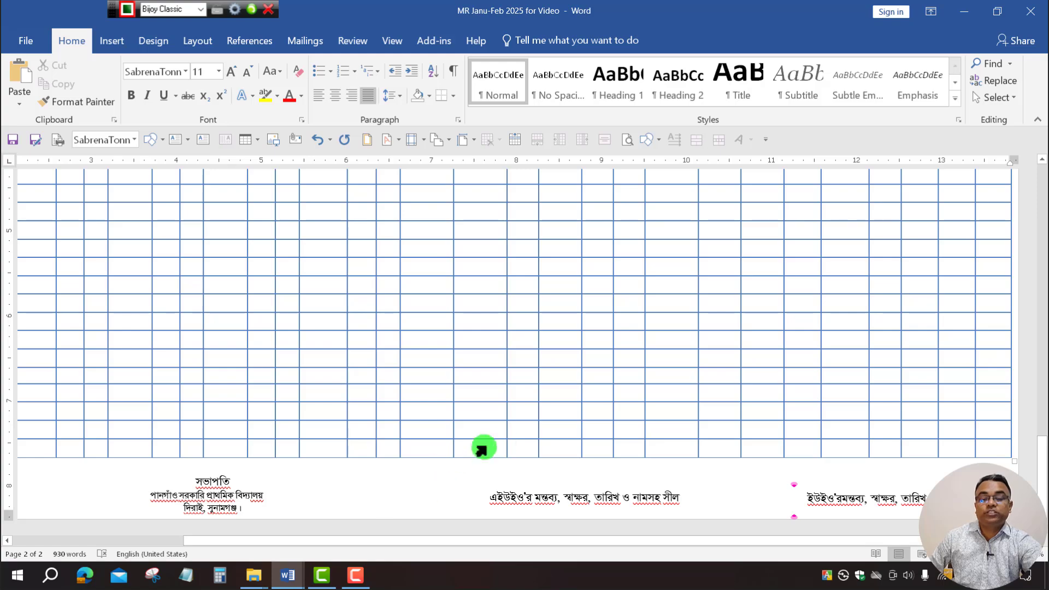
scroll(549, 438, "up", 10)
scroll(547, 440, "up", 5)
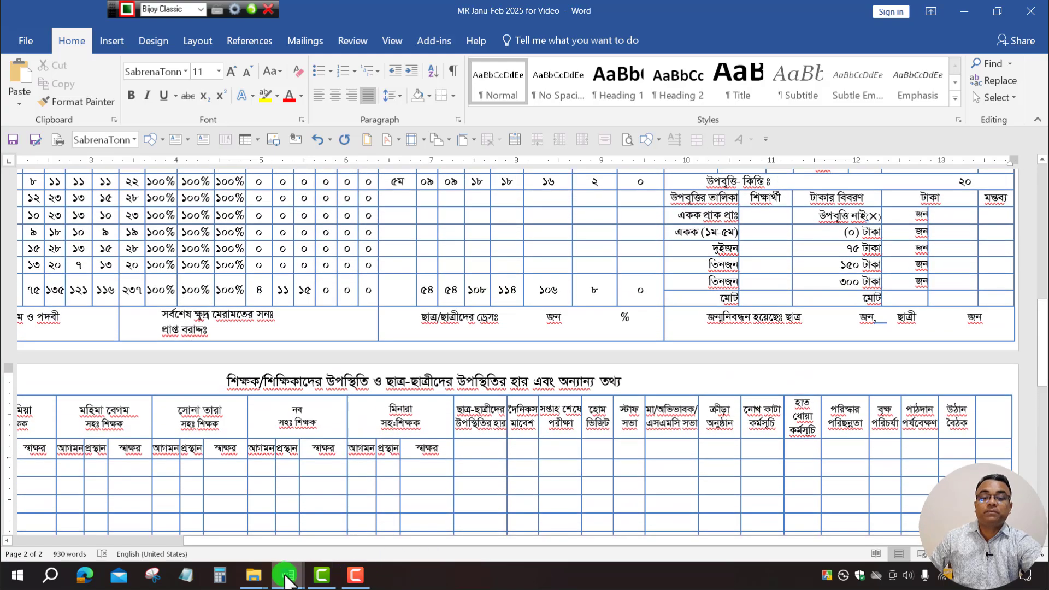
left_click(290, 575)
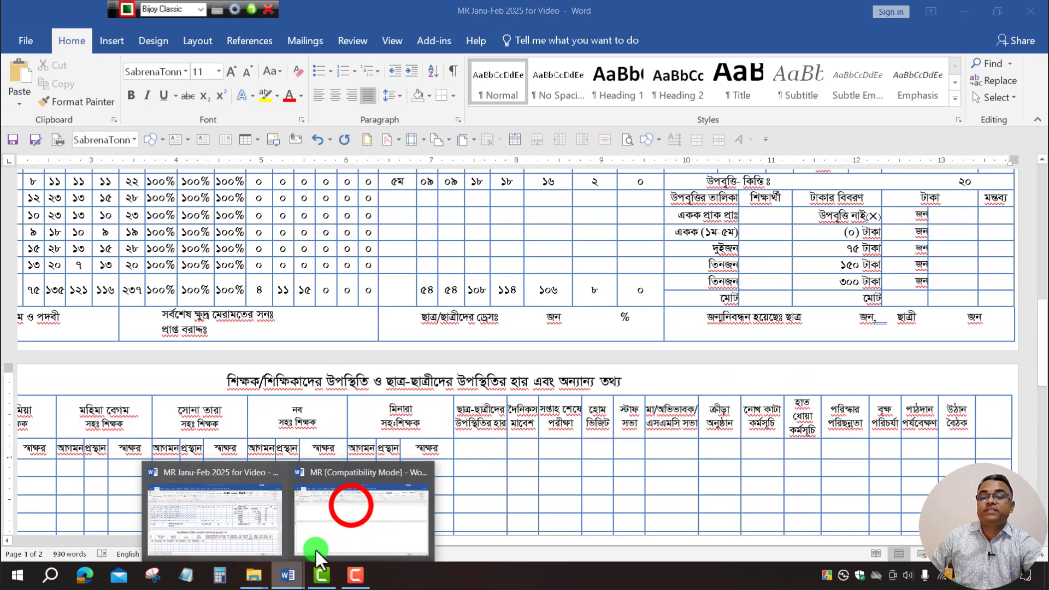
left_click(352, 506)
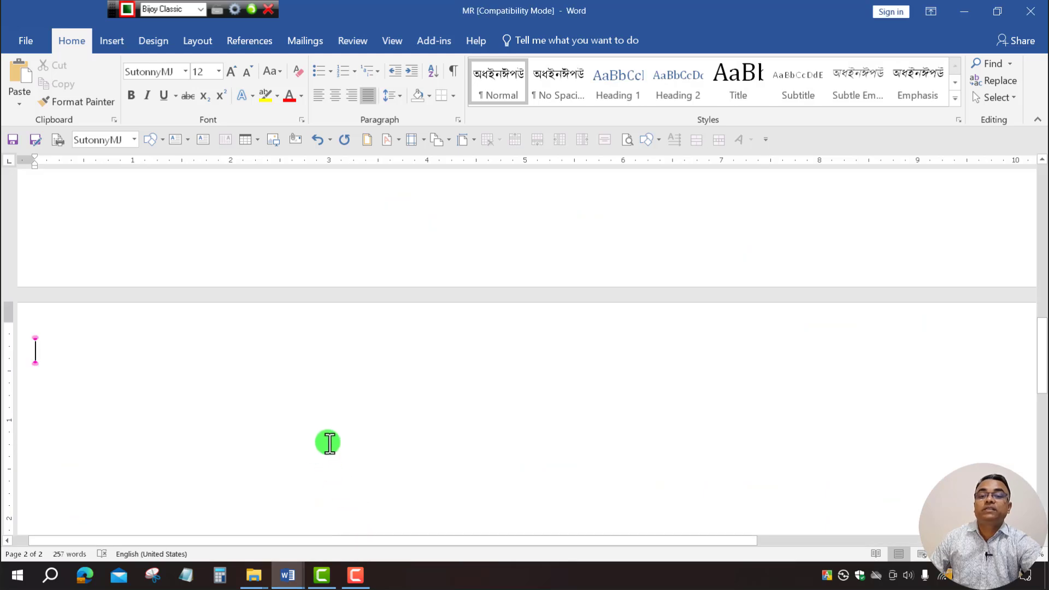
Insert a blank table of 33 columns by 32 rows on page 2 via Insert Table.
left_click(111, 41)
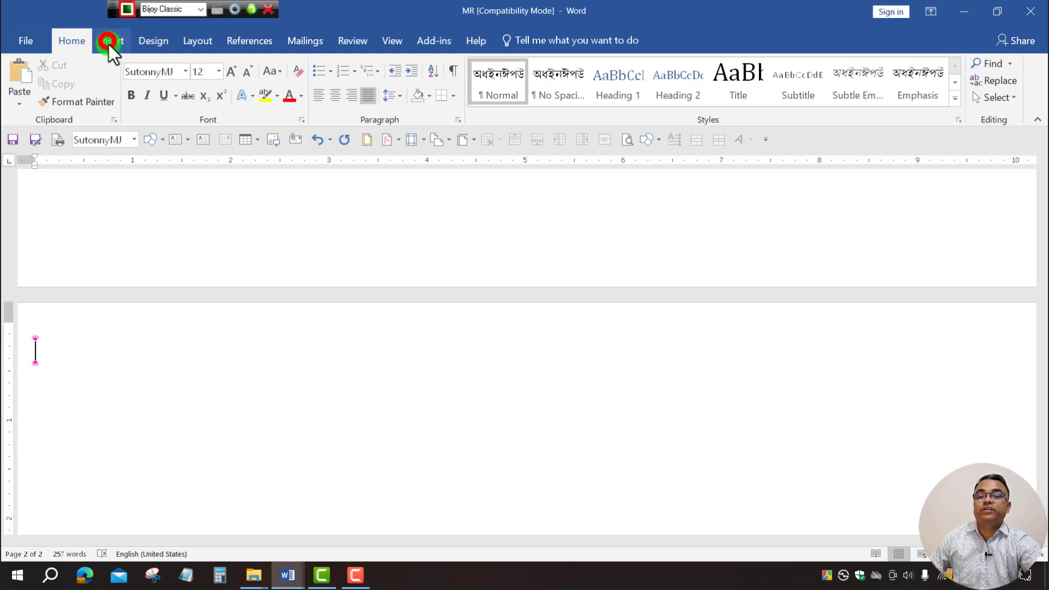
left_click(106, 100)
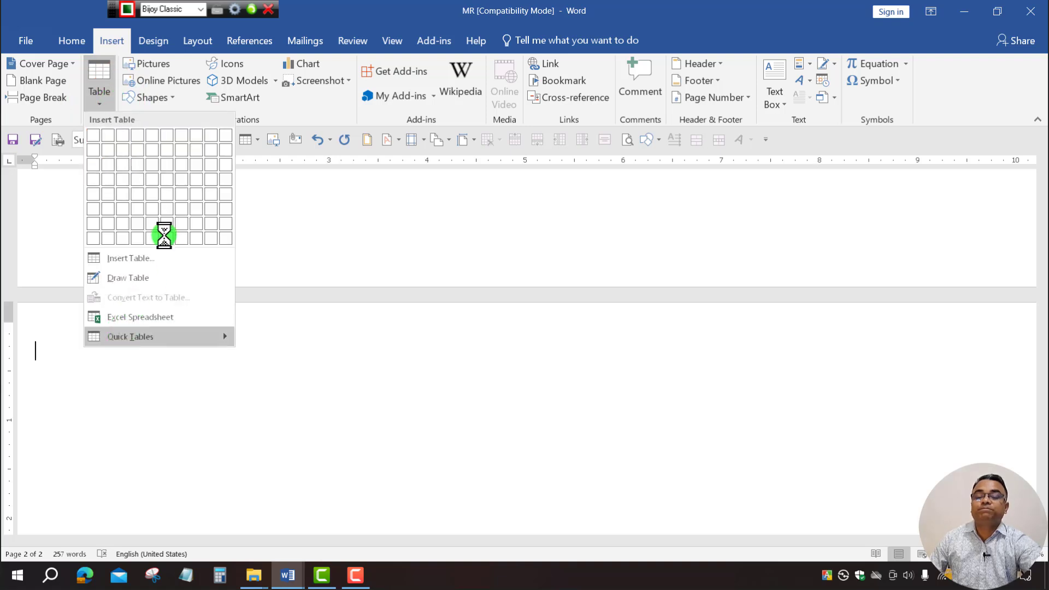
left_click(124, 259)
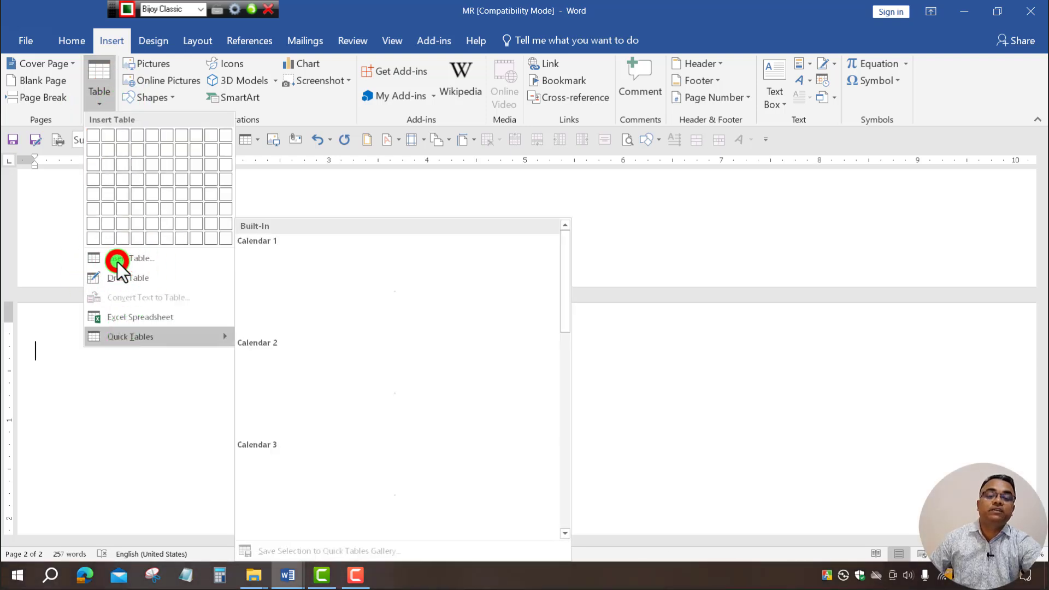
double_click(561, 223)
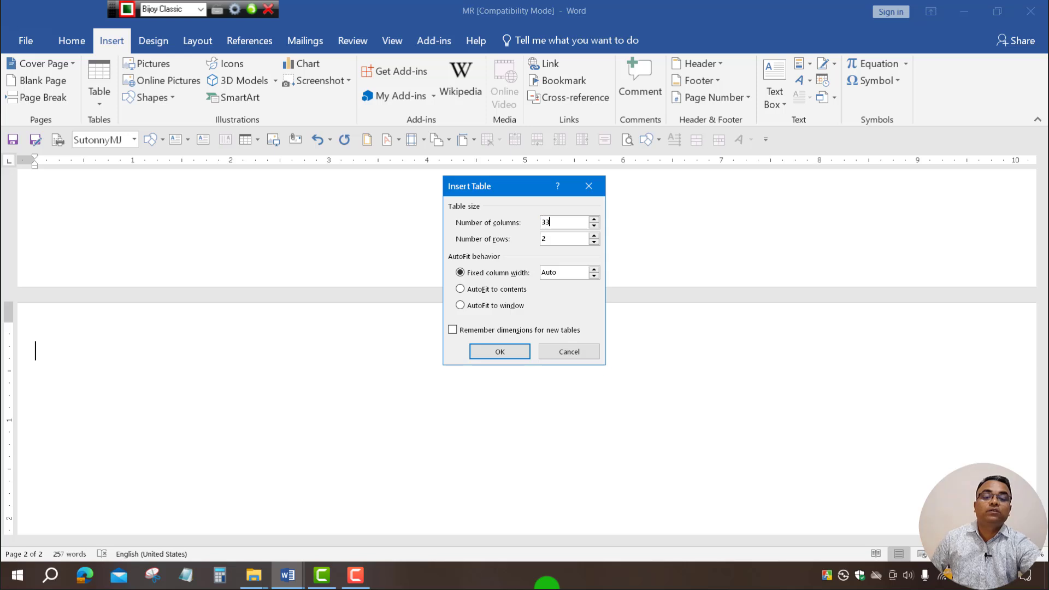
double_click(575, 241)
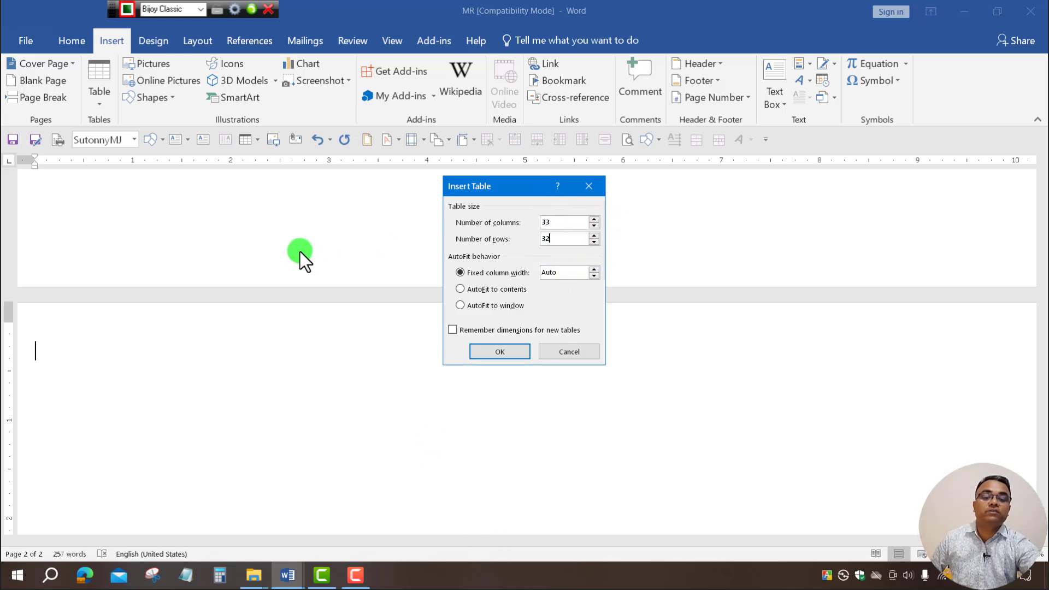
left_click(502, 352)
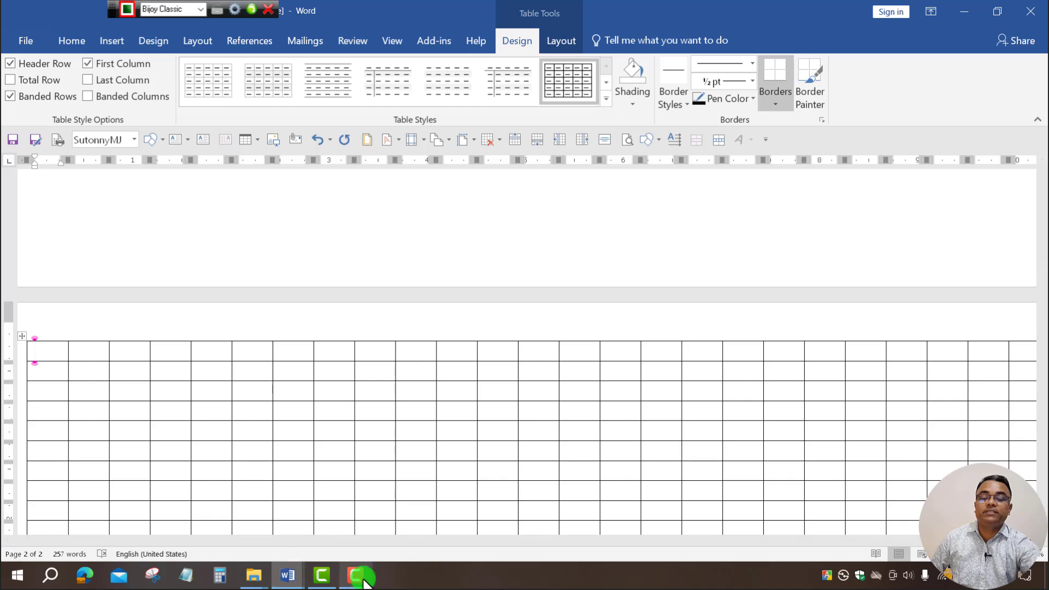
Copy the nine arrival, departure and signature header cells from the MR Janu-Feb 2025 reference document.
left_click(287, 577)
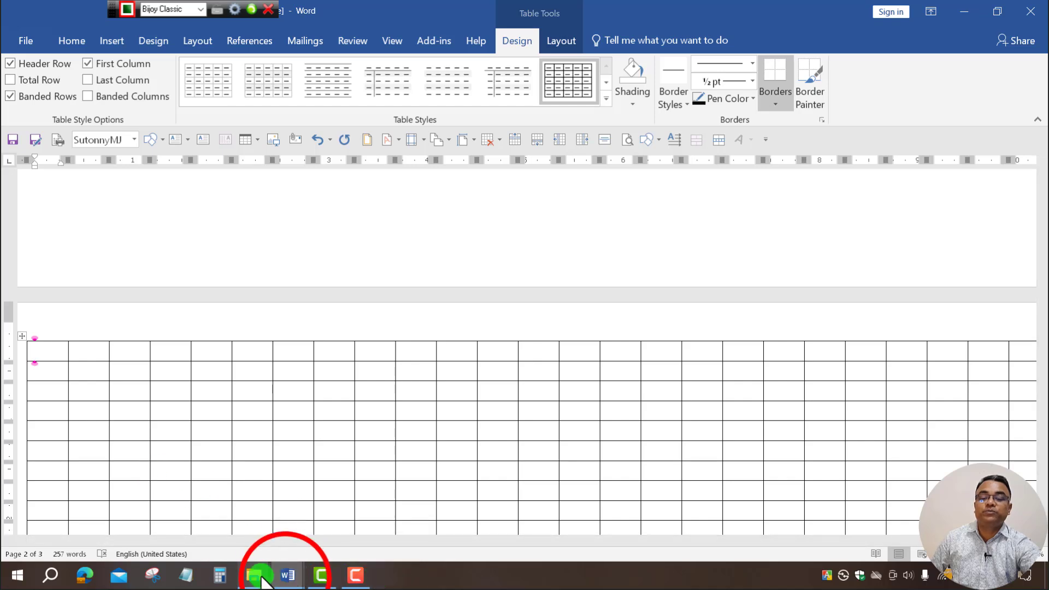
left_click(251, 525)
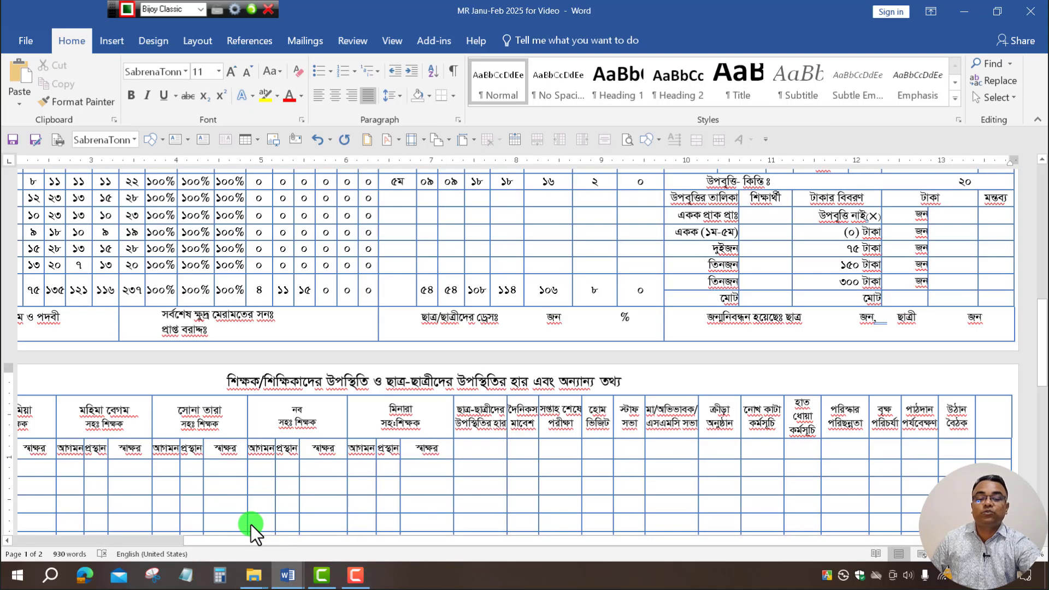
left_click(512, 546)
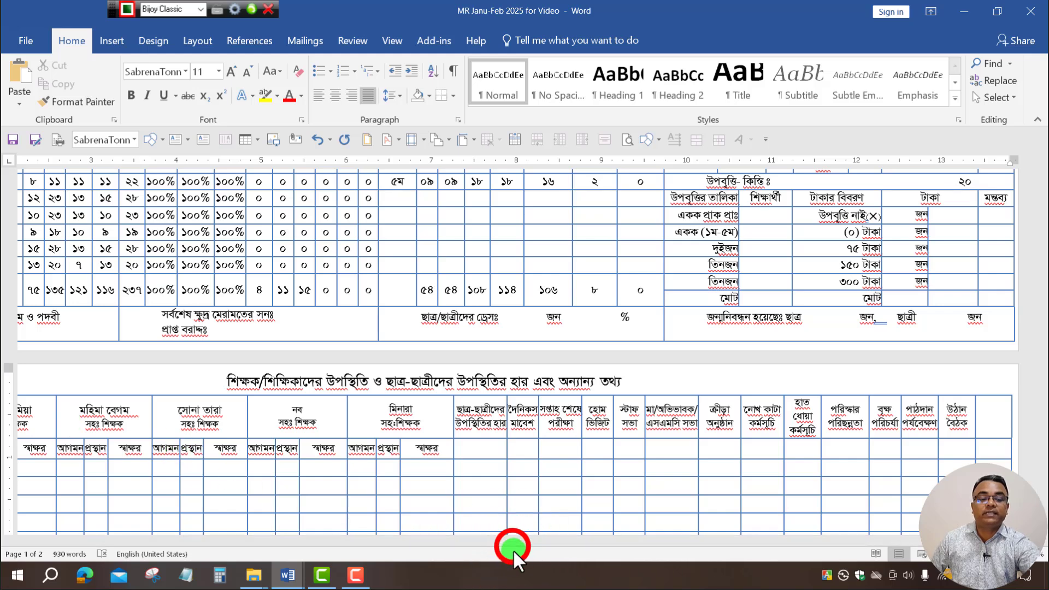
left_click_drag(695, 541, 63, 429)
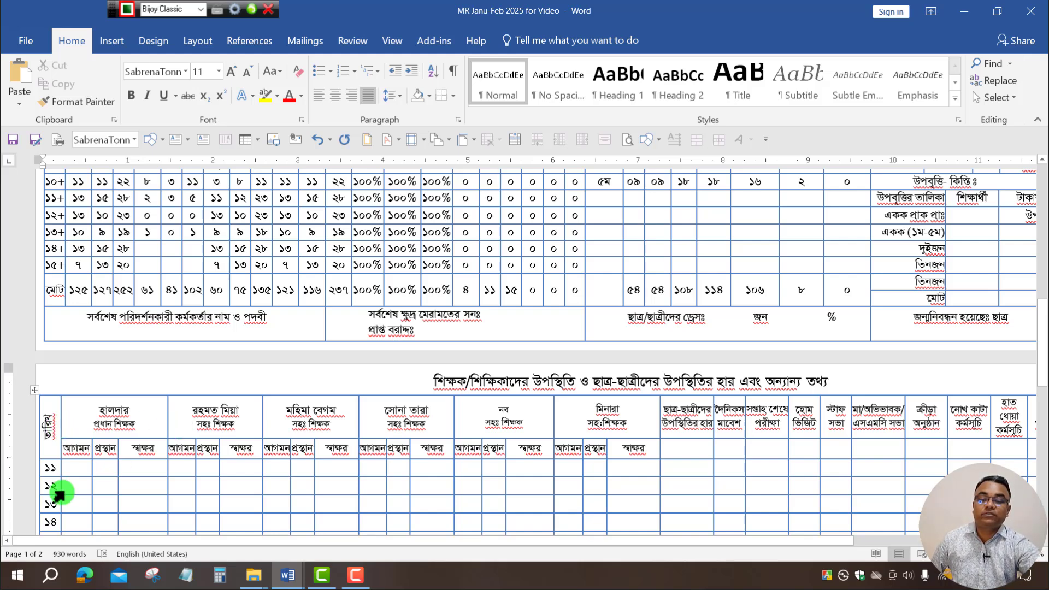
left_click_drag(97, 448, 632, 457)
key("ctrl+c")
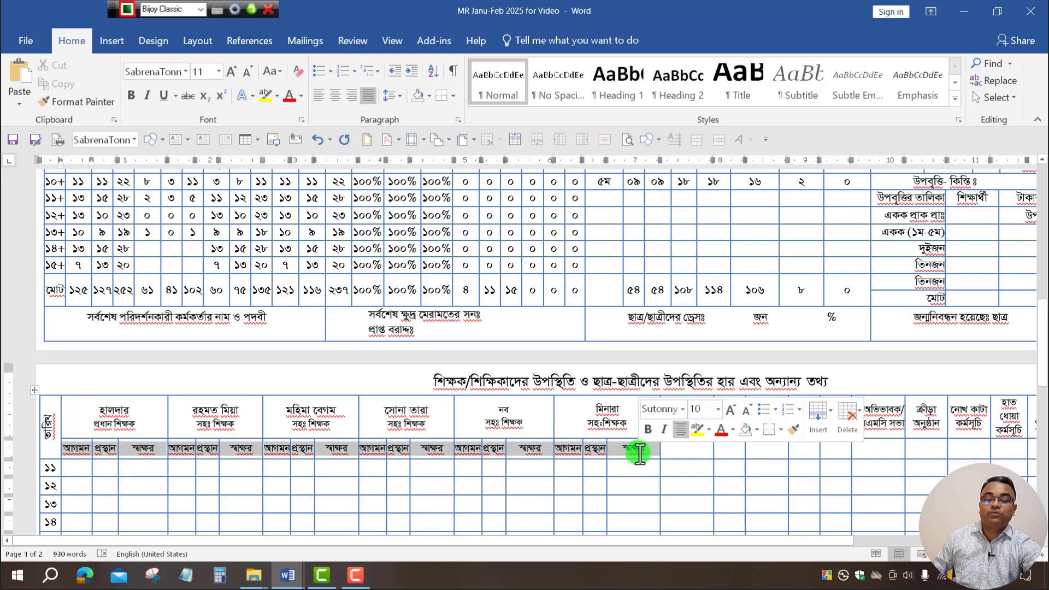
left_click(288, 575)
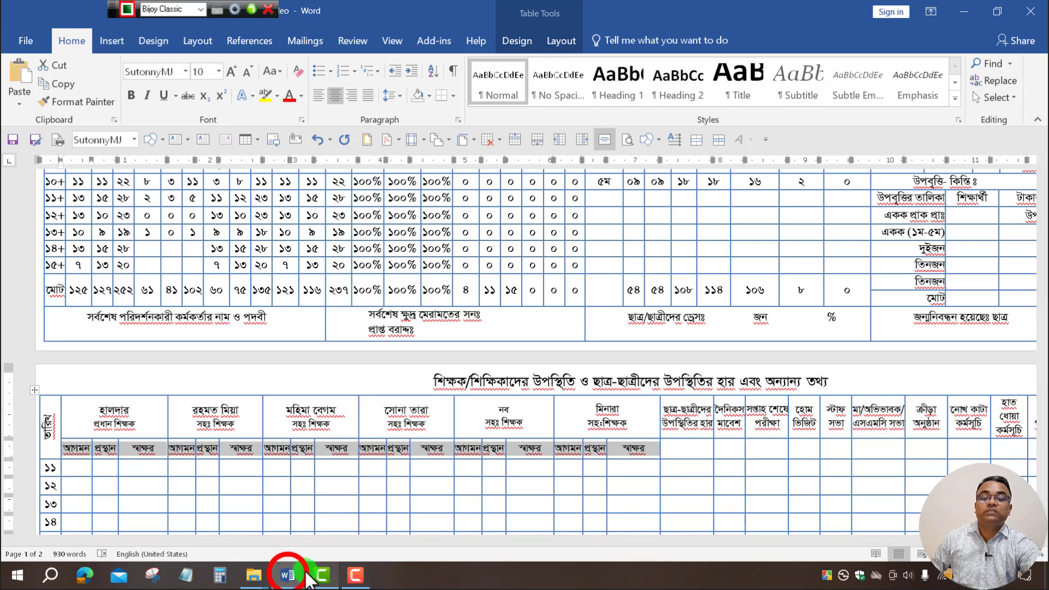
left_click(324, 523)
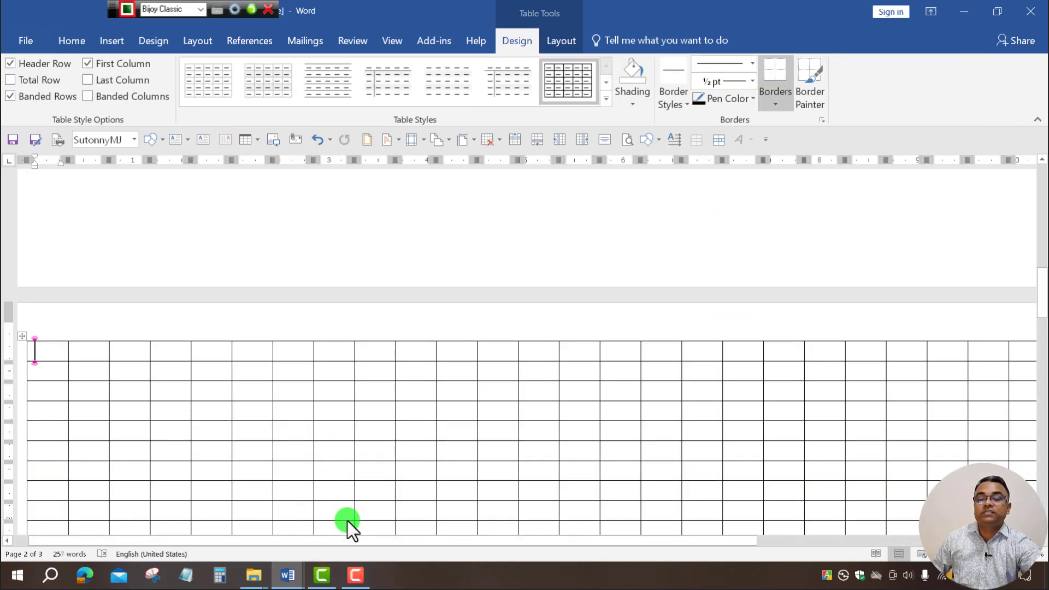
Paste the header labels into row 2, merge the first column's top two cells, and type তরিখ.
left_click(85, 371)
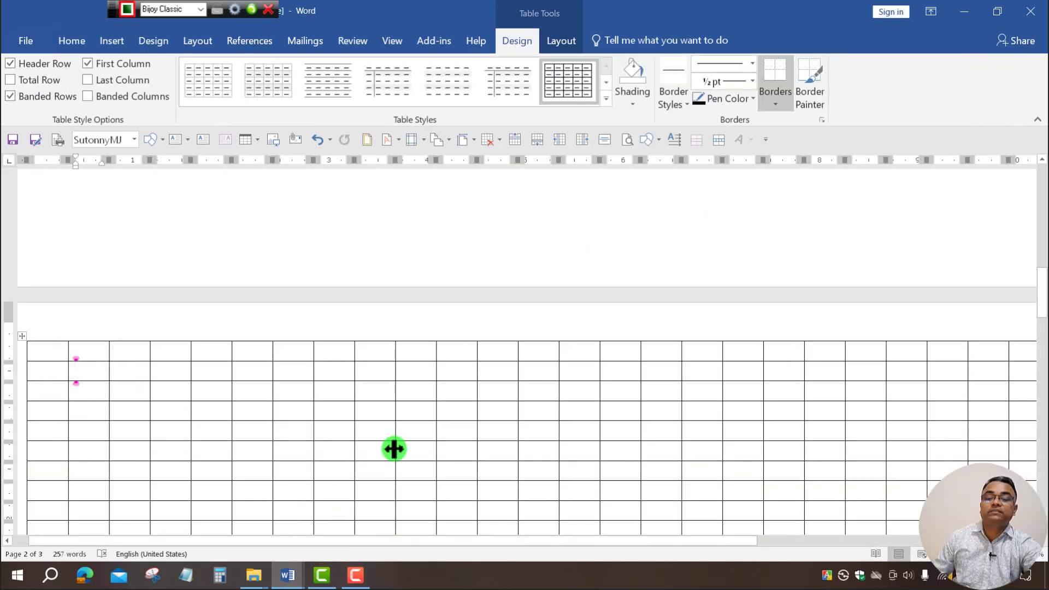
key("ctrl+v")
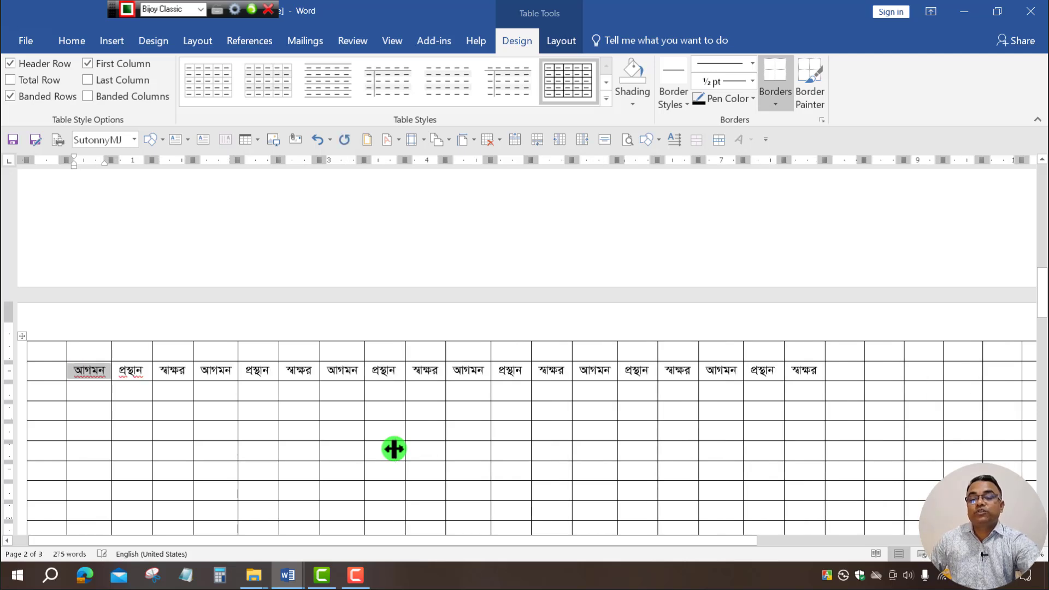
left_click_drag(50, 369, 59, 354)
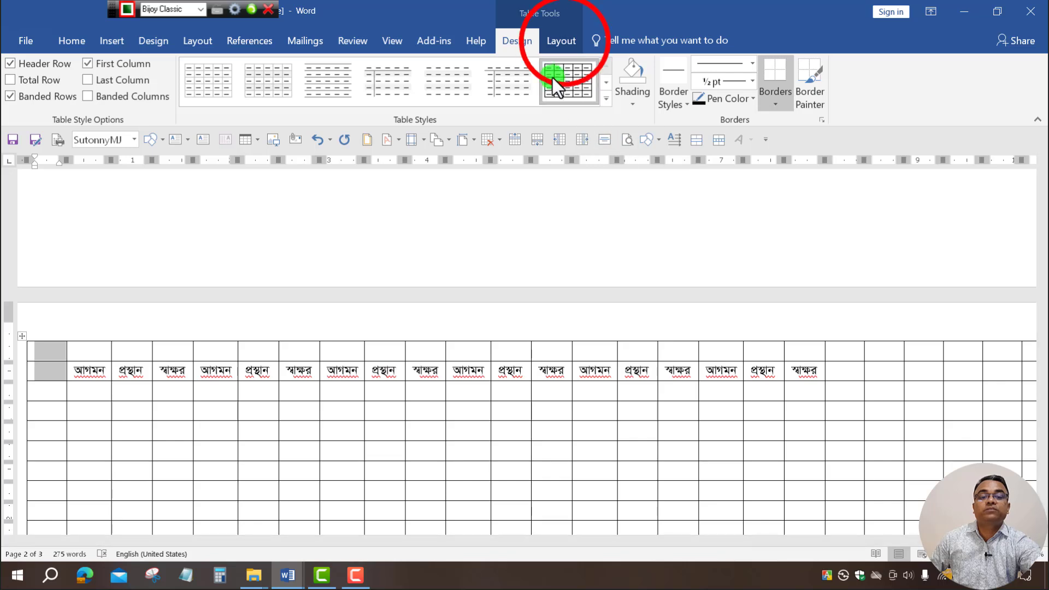
left_click(563, 41)
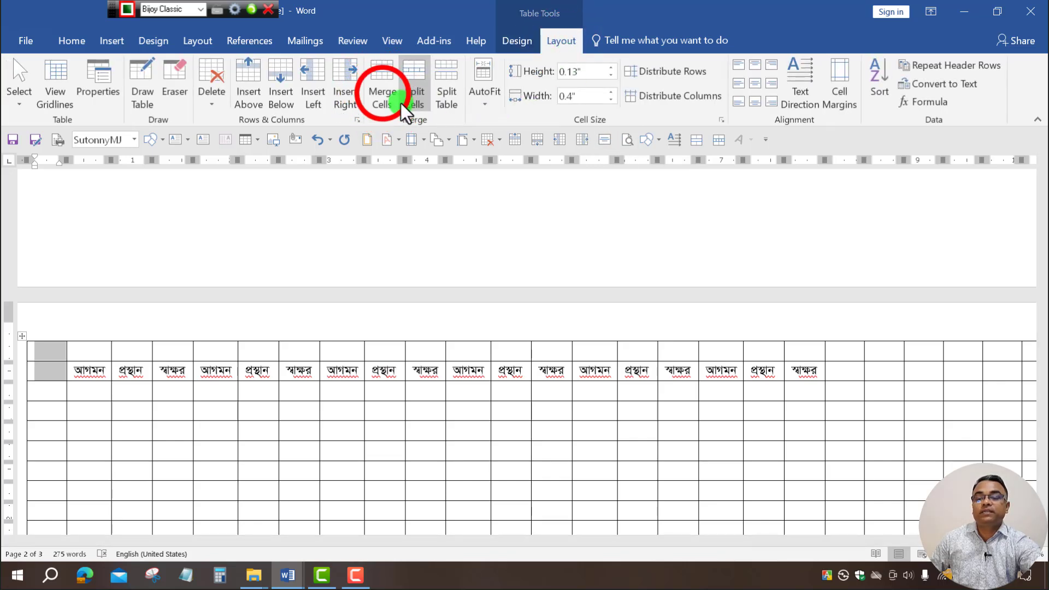
left_click(383, 94)
left_click(42, 368)
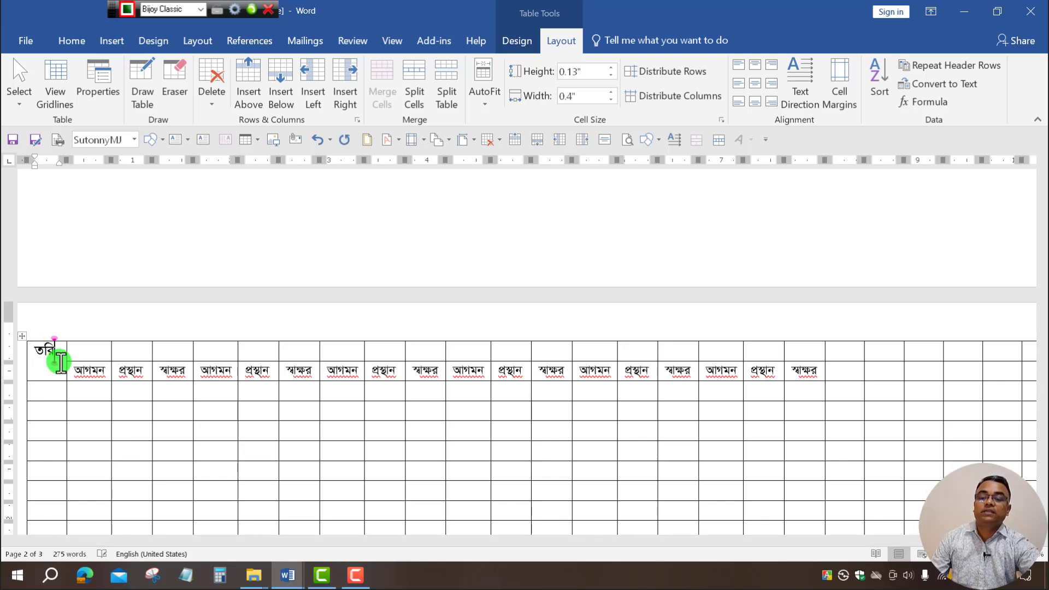
type("তরিখ")
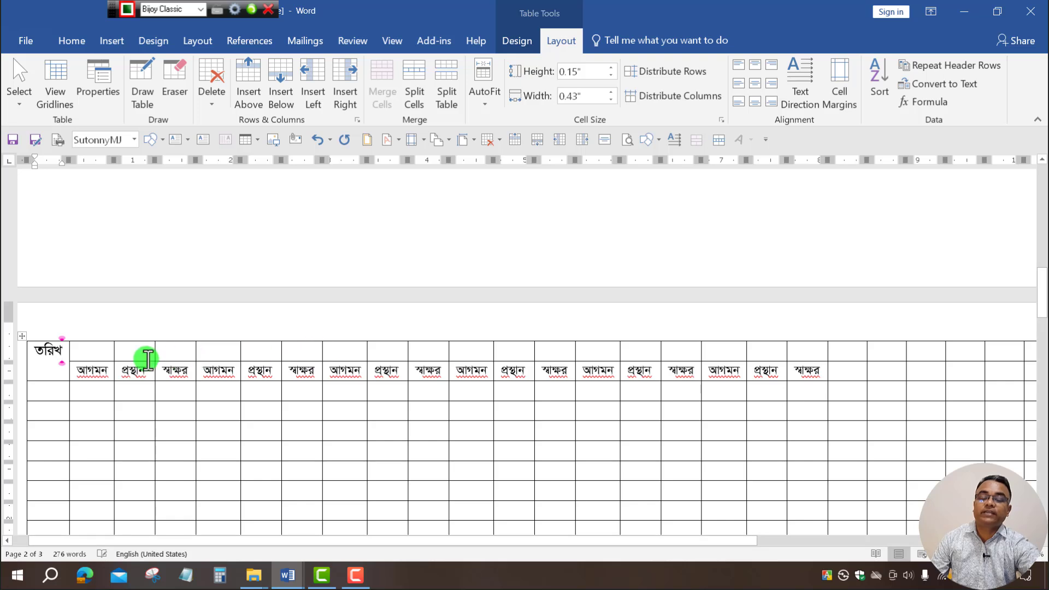
Merge the first two trios of top-row cells into single heading cells.
left_click(180, 348)
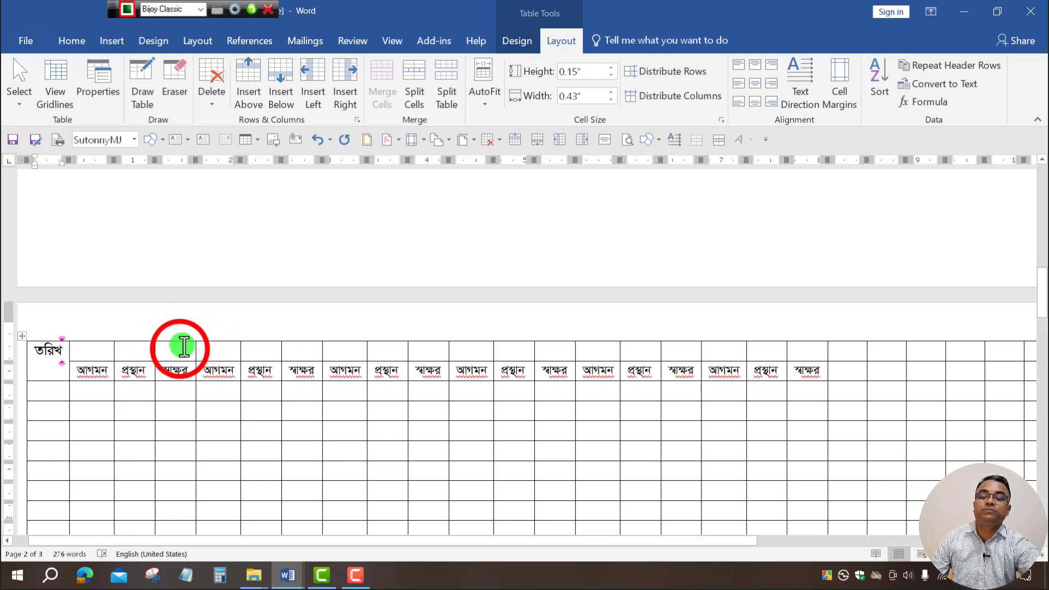
left_click_drag(181, 348, 66, 351)
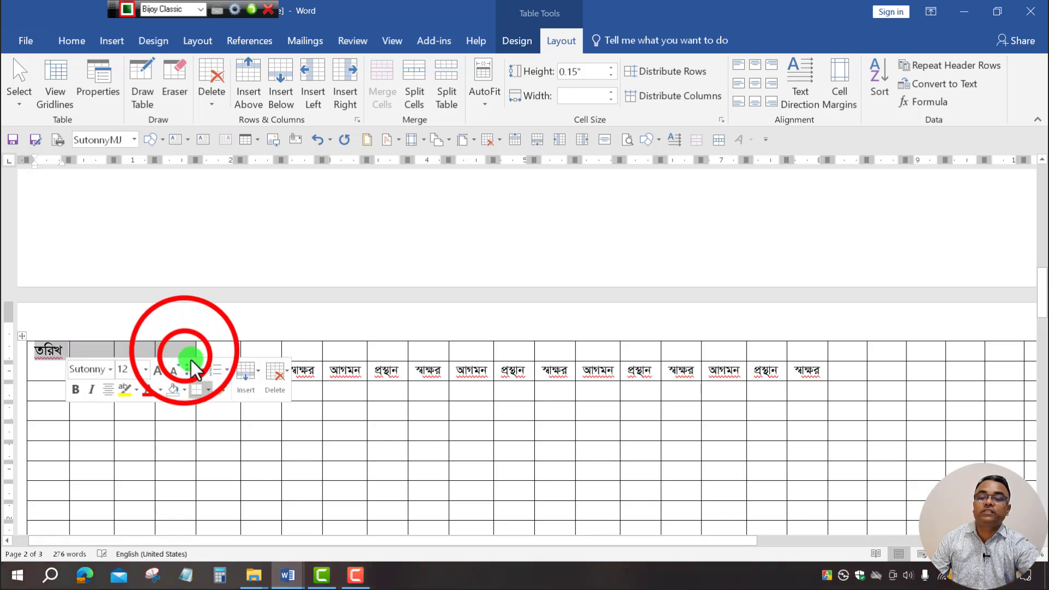
left_click_drag(185, 355, 96, 347)
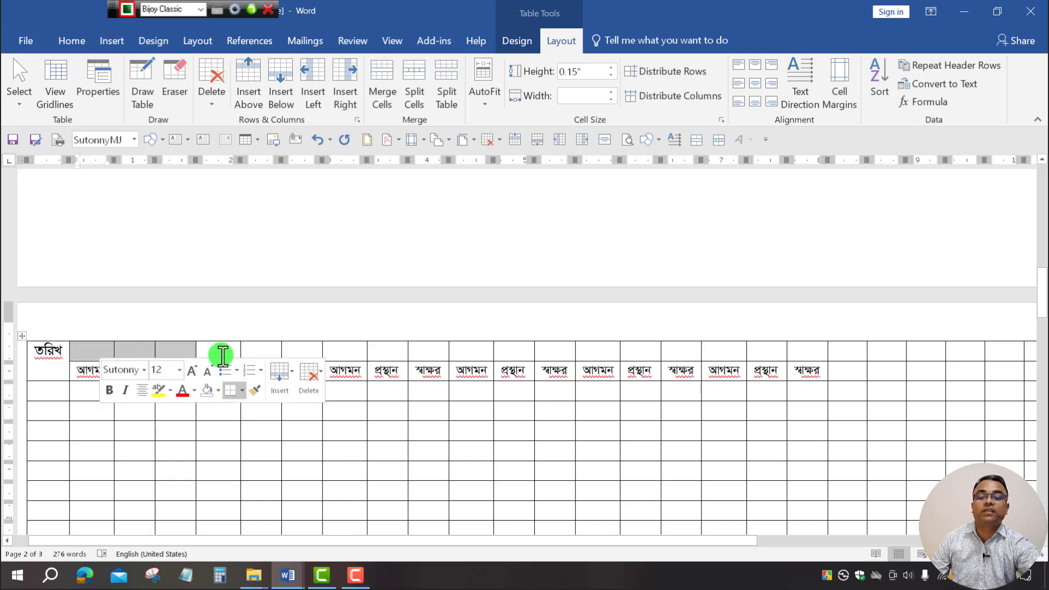
left_click(385, 90)
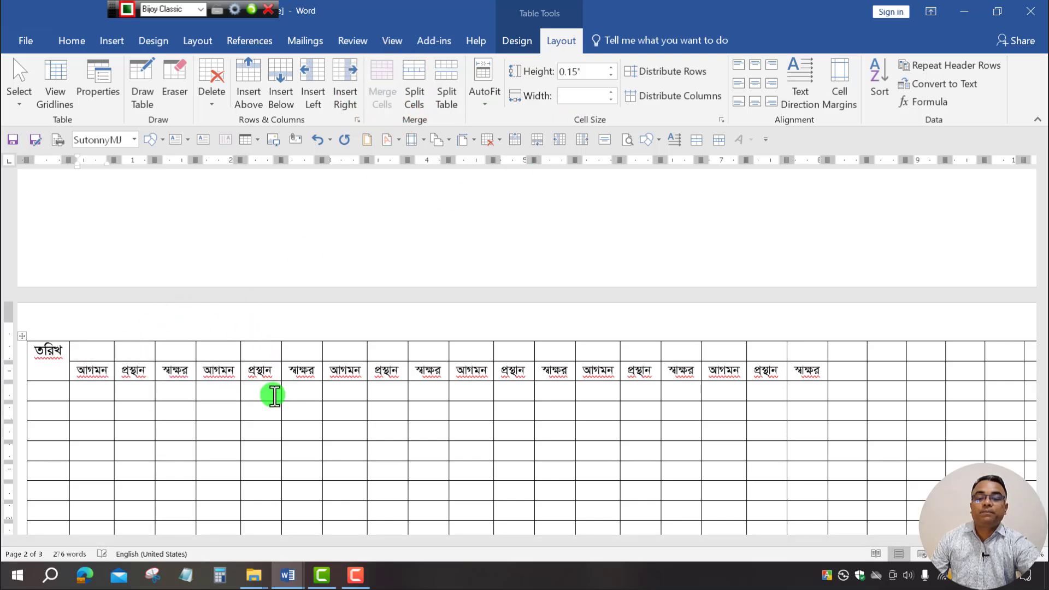
left_click(297, 356)
left_click_drag(308, 351, 239, 351)
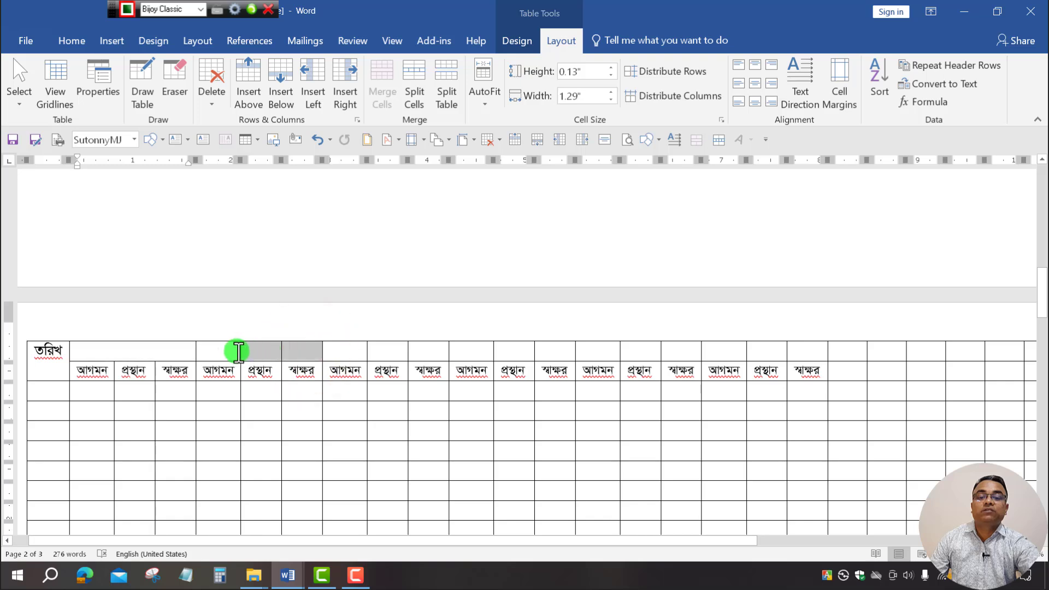
left_click(381, 101)
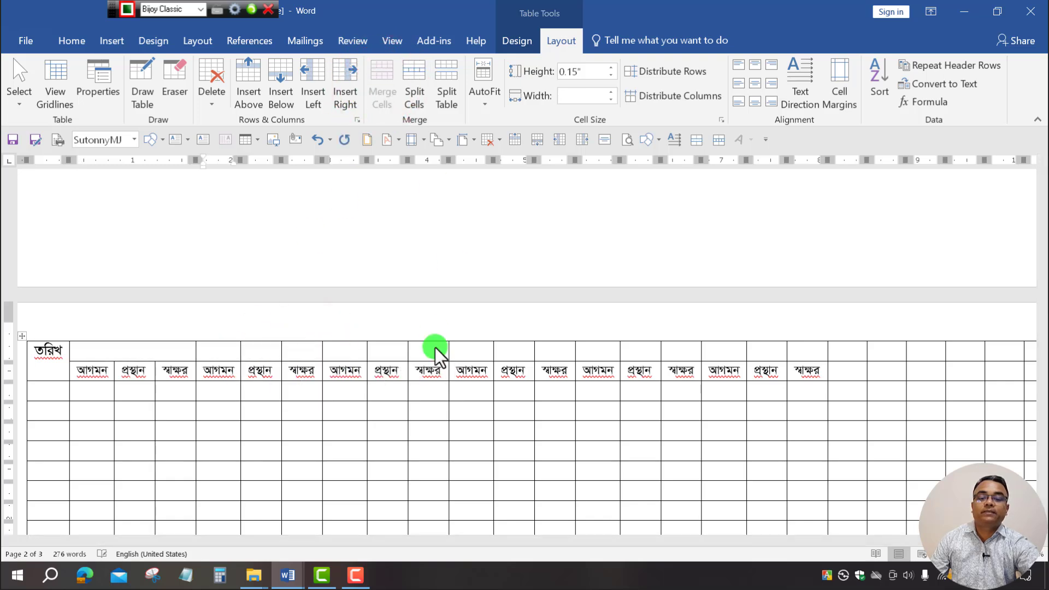
Merge the remaining four top-row trios into single heading cells.
left_click_drag(438, 355, 346, 356)
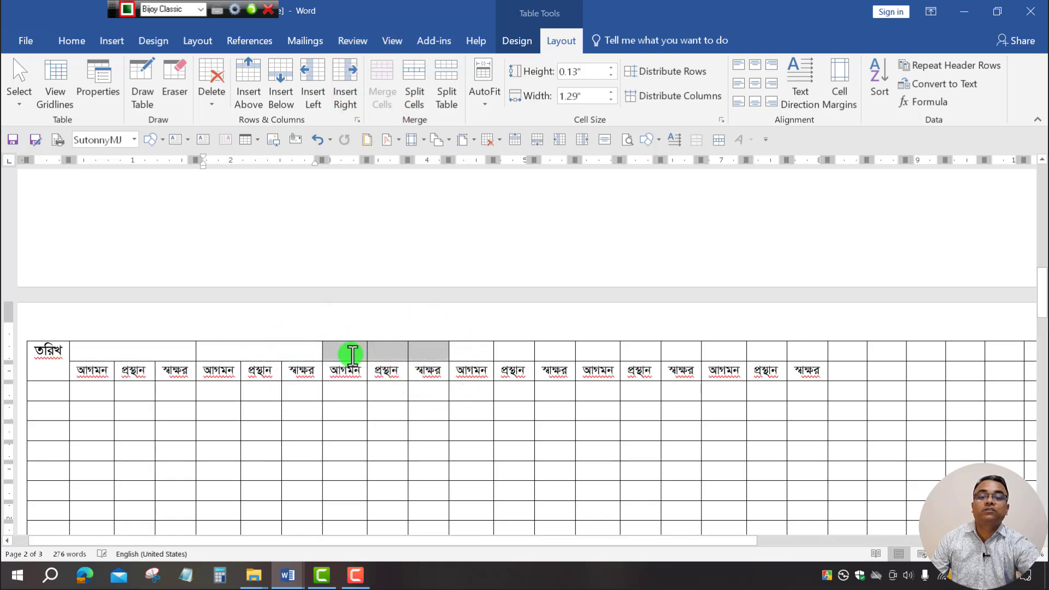
left_click(414, 87)
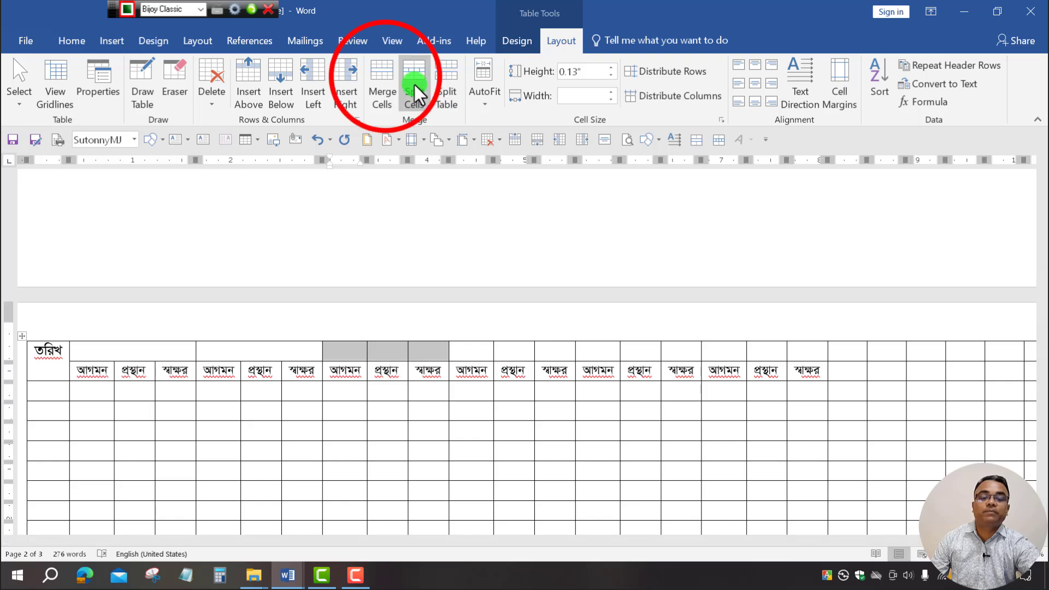
left_click(384, 80)
left_click_drag(552, 354, 480, 354)
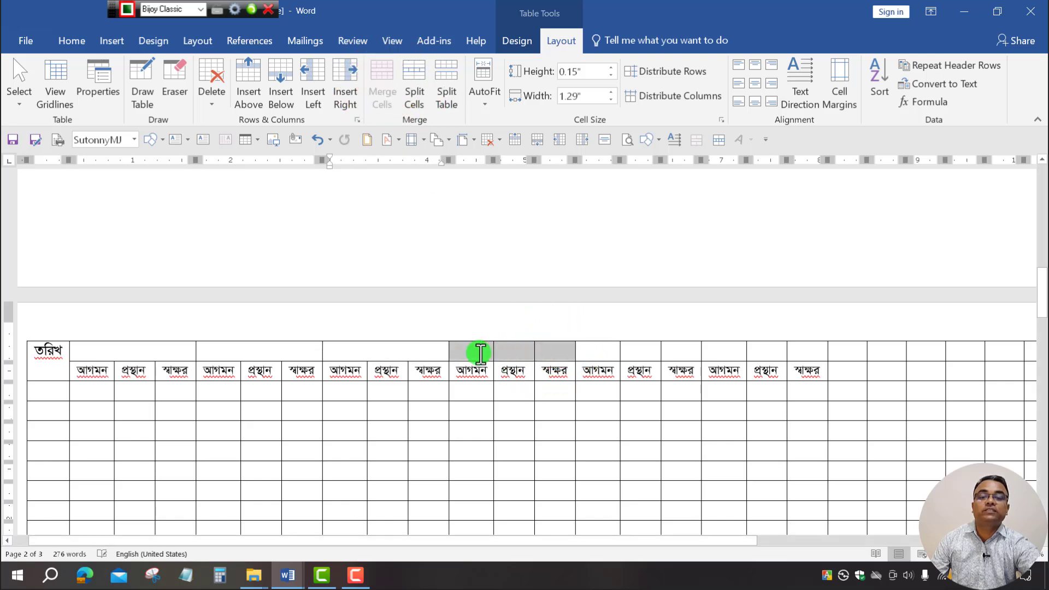
left_click(385, 87)
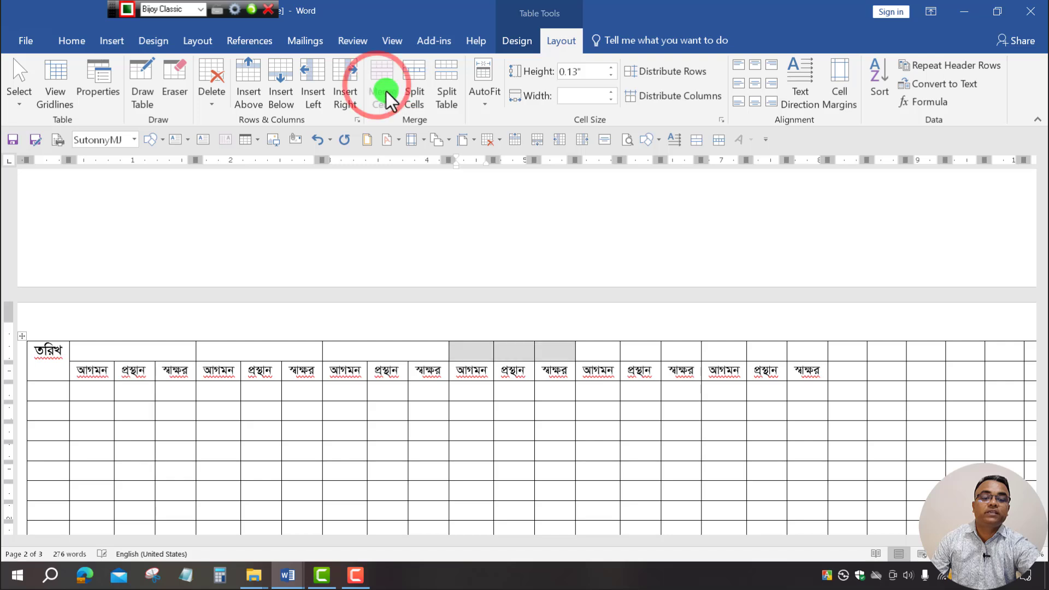
left_click_drag(672, 352, 614, 353)
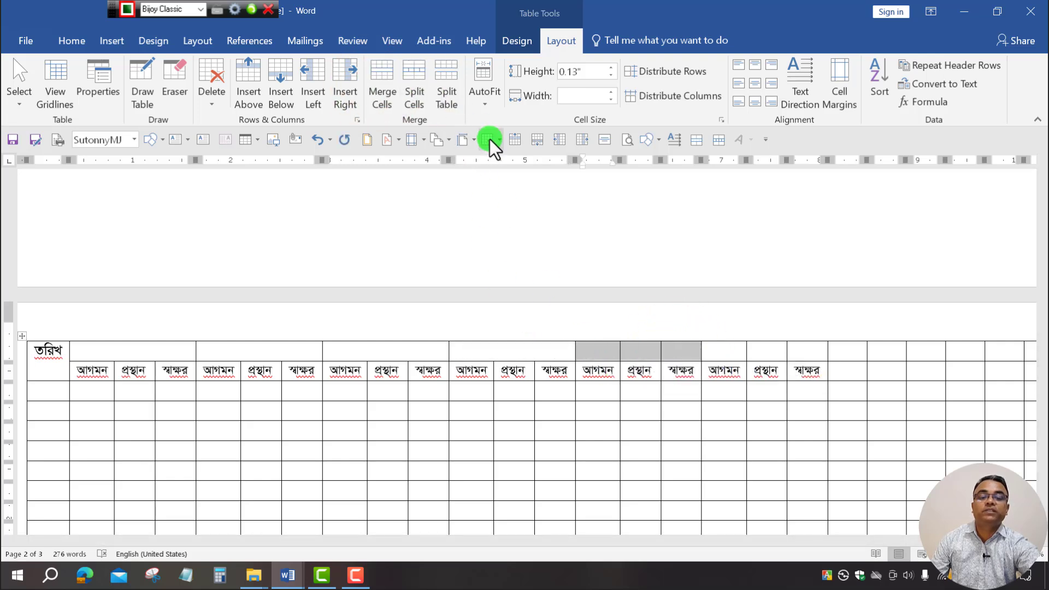
left_click(383, 87)
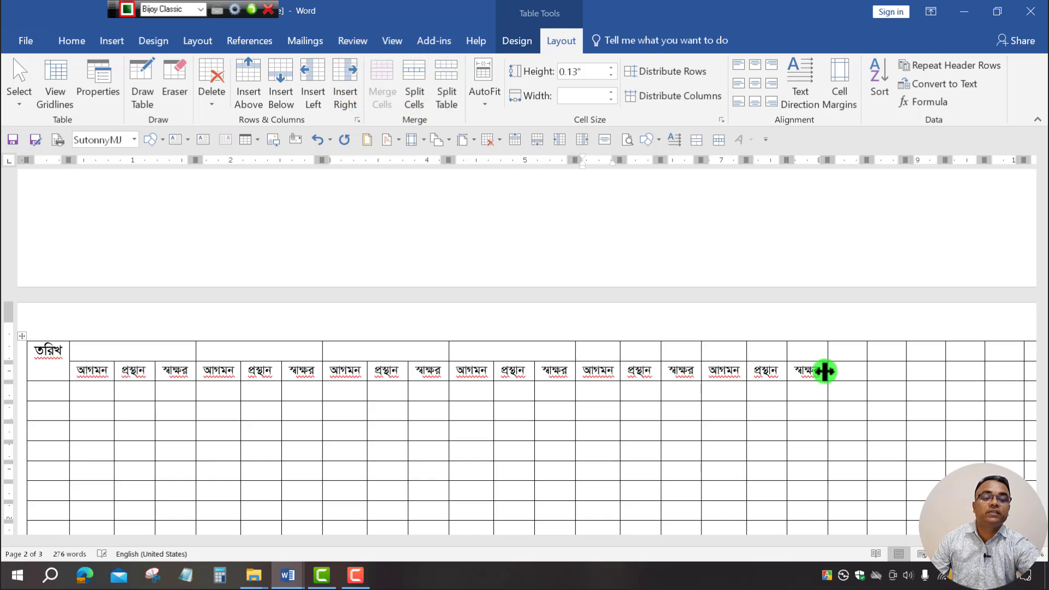
left_click_drag(806, 352, 705, 352)
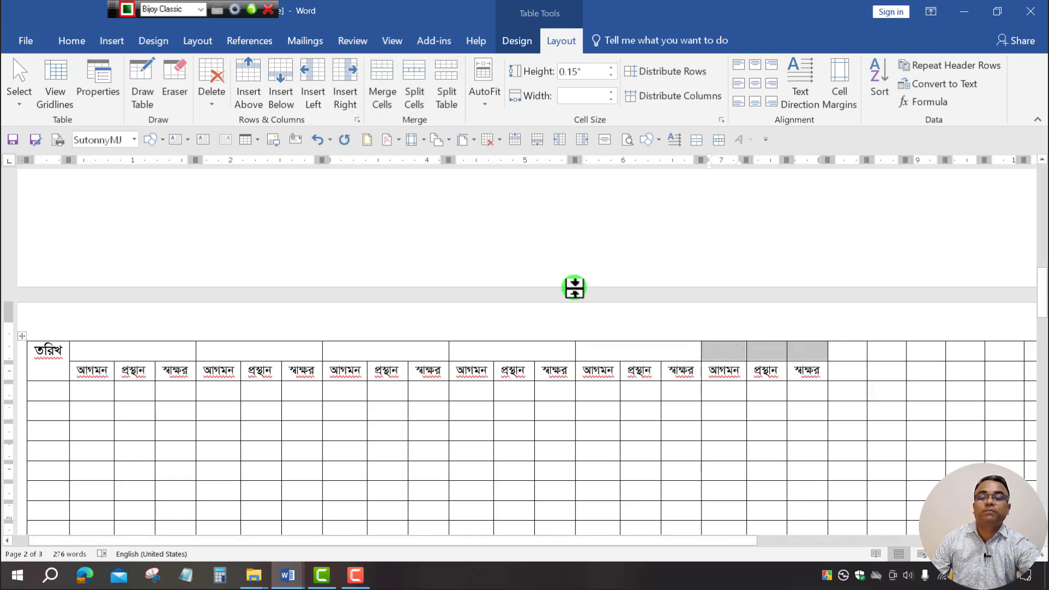
left_click(383, 91)
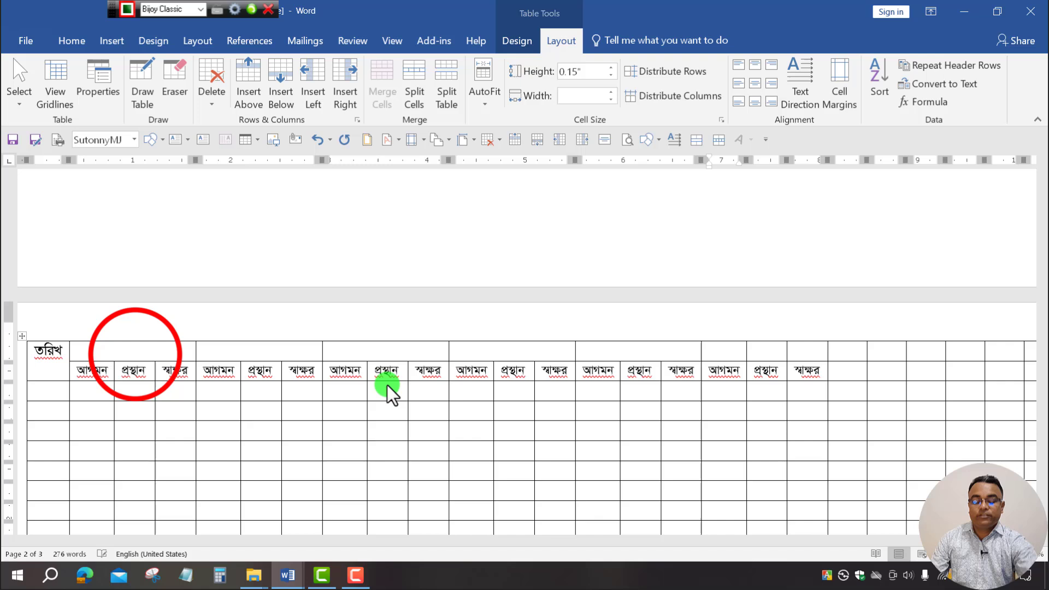
left_click(149, 354)
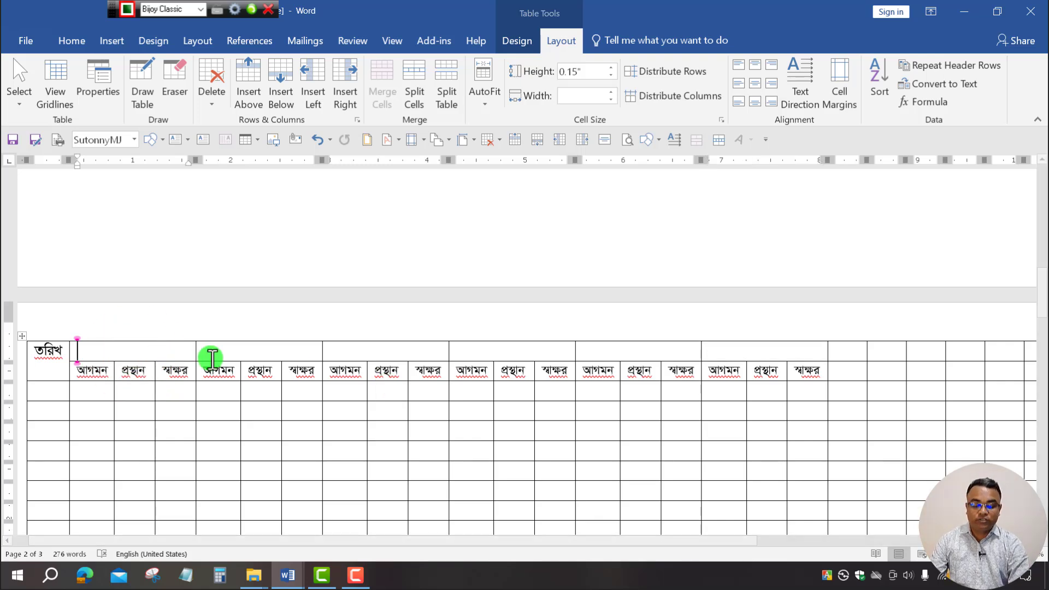
Add a second line in the first heading cell for the head-teacher abbreviation প্র:শি.
key("Return")
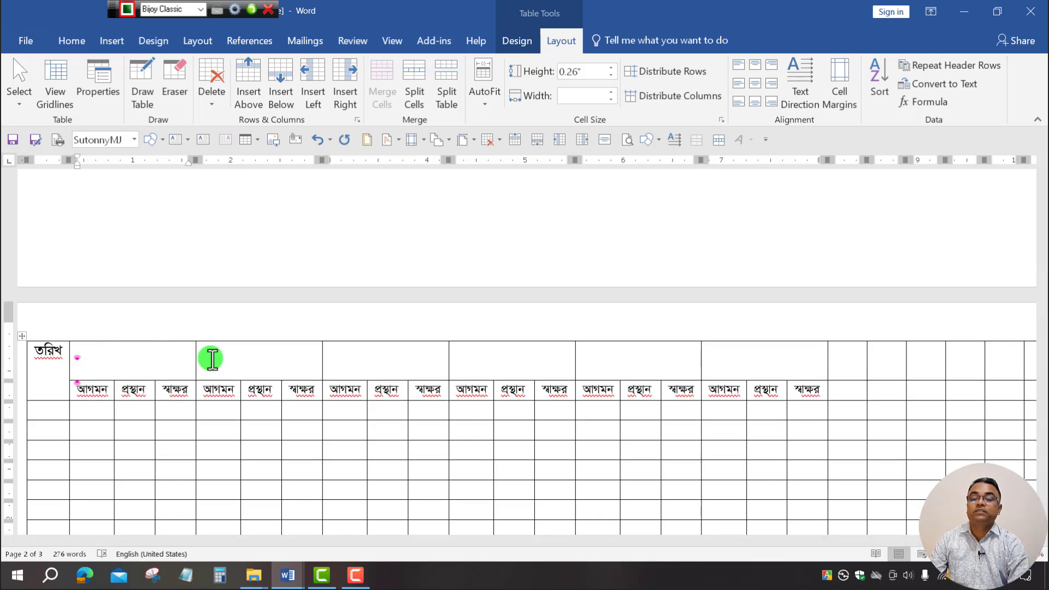
key("BackSpace")
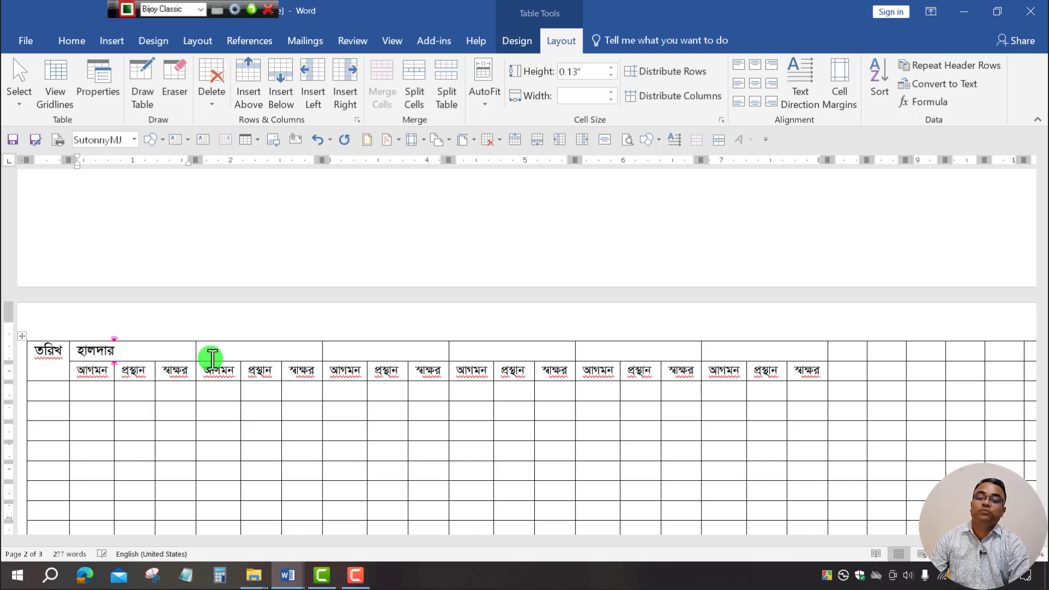
key("Return")
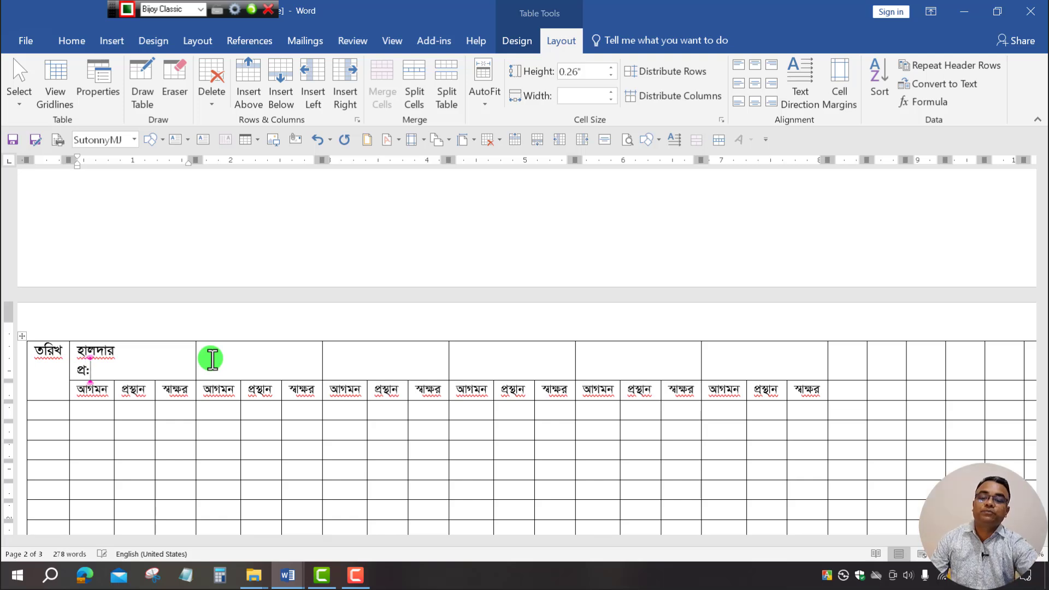
Type the other teachers' names into the remaining merged heading cells.
left_click(229, 358)
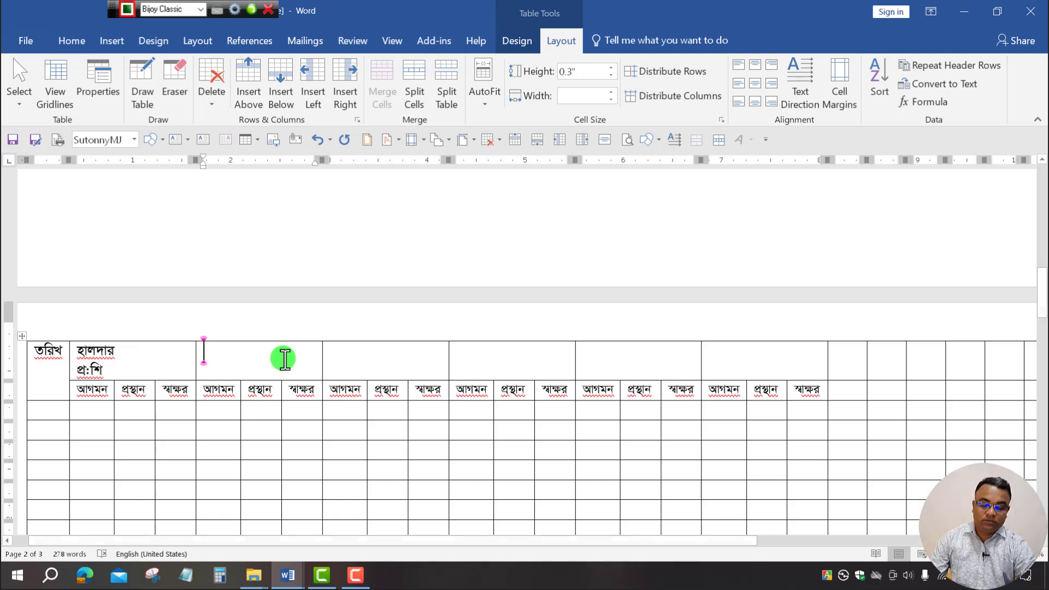
type("ক")
left_click(405, 358)
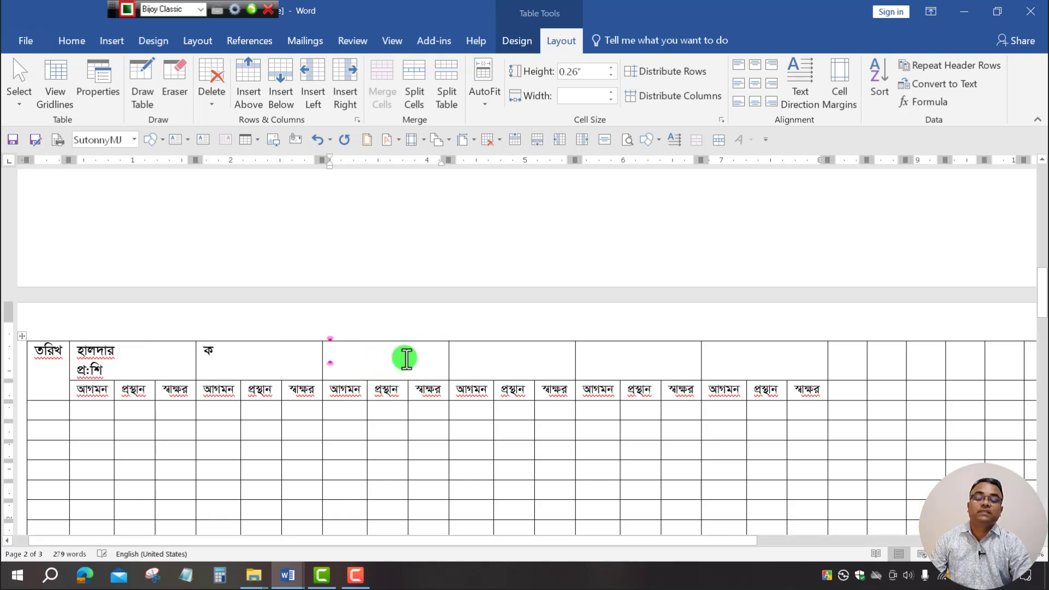
type("রহিম")
left_click(506, 362)
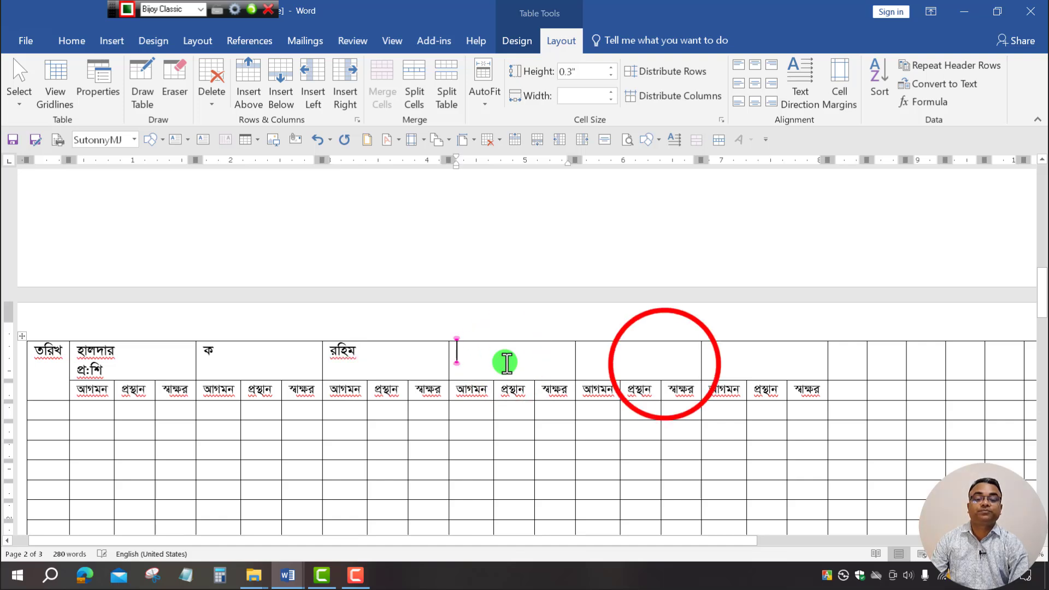
type("রহমত")
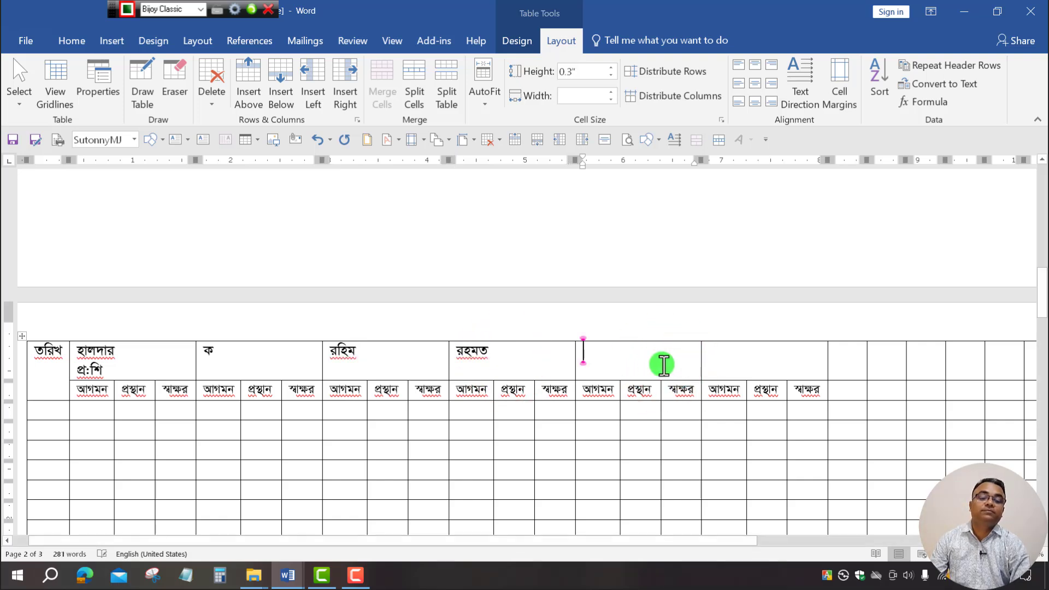
type("মি")
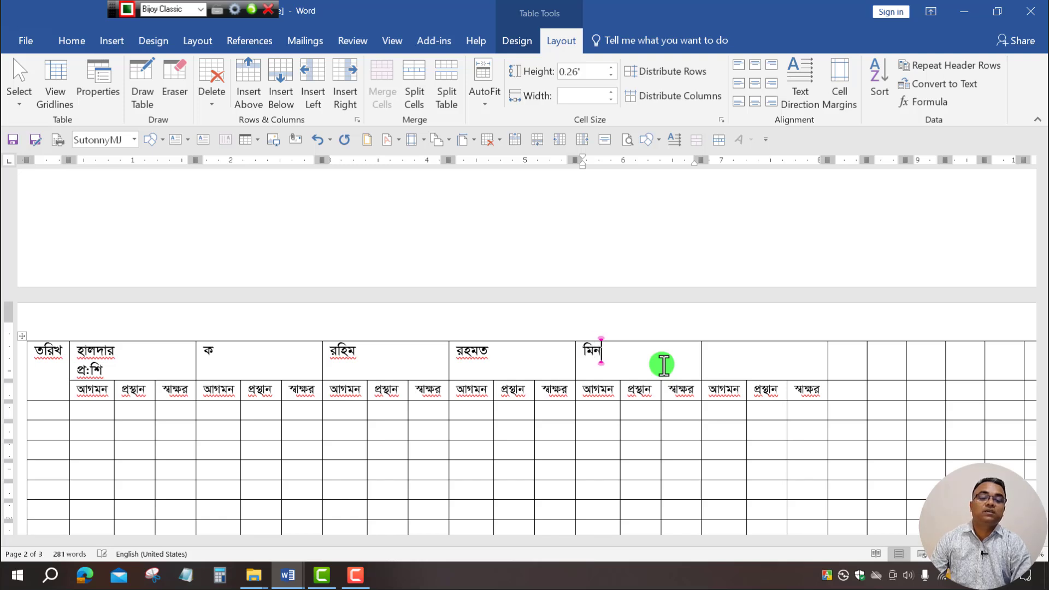
type("নারা")
left_click(755, 363)
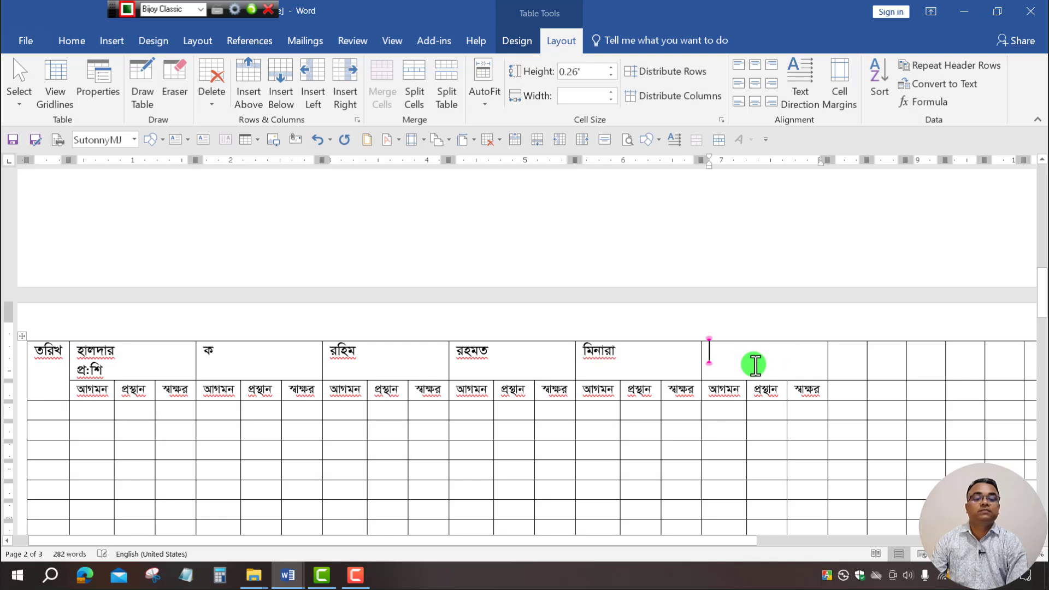
type("থ")
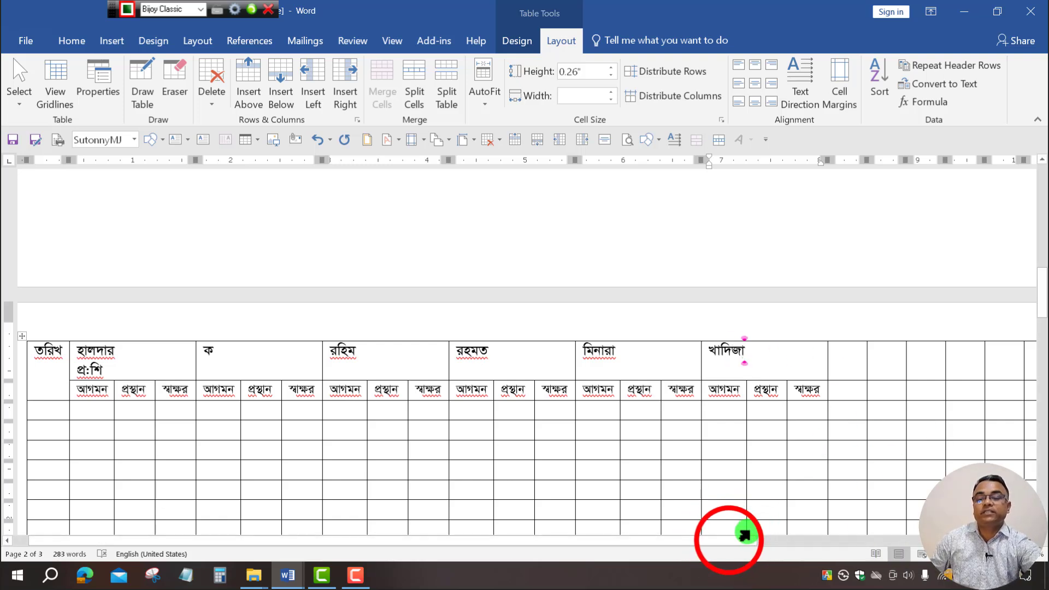
left_click_drag(732, 541, 351, 544)
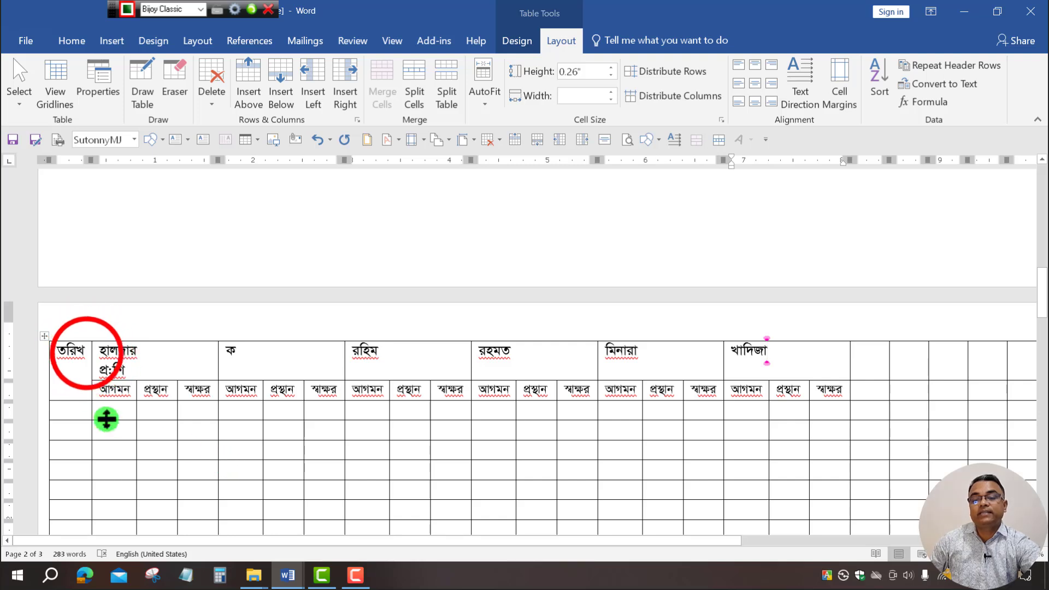
Turn the তারিখ heading text vertical with Text Direction.
left_click_drag(86, 355, 58, 353)
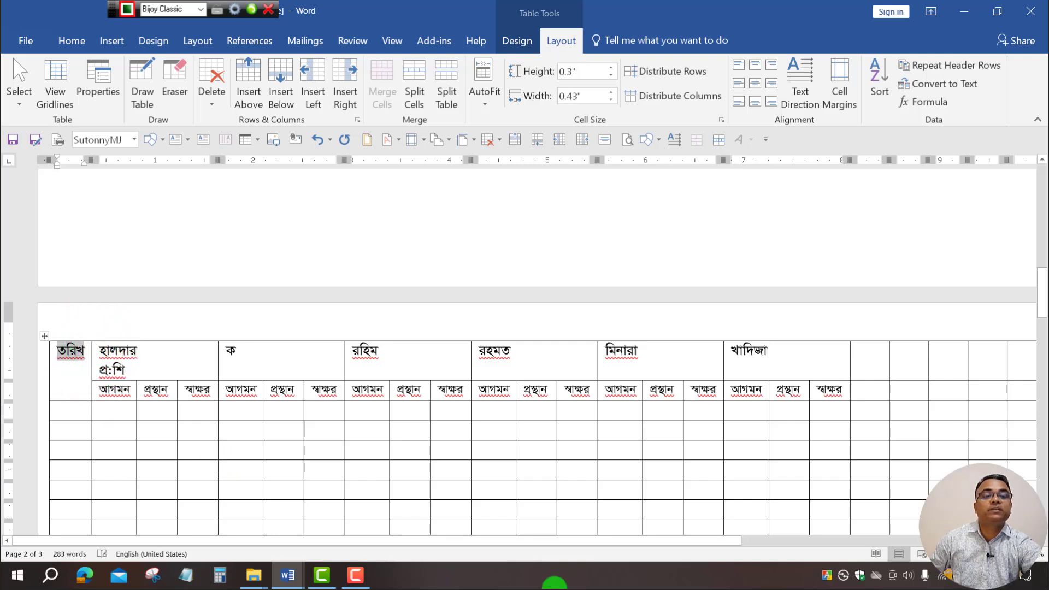
left_click(801, 82)
left_click(800, 80)
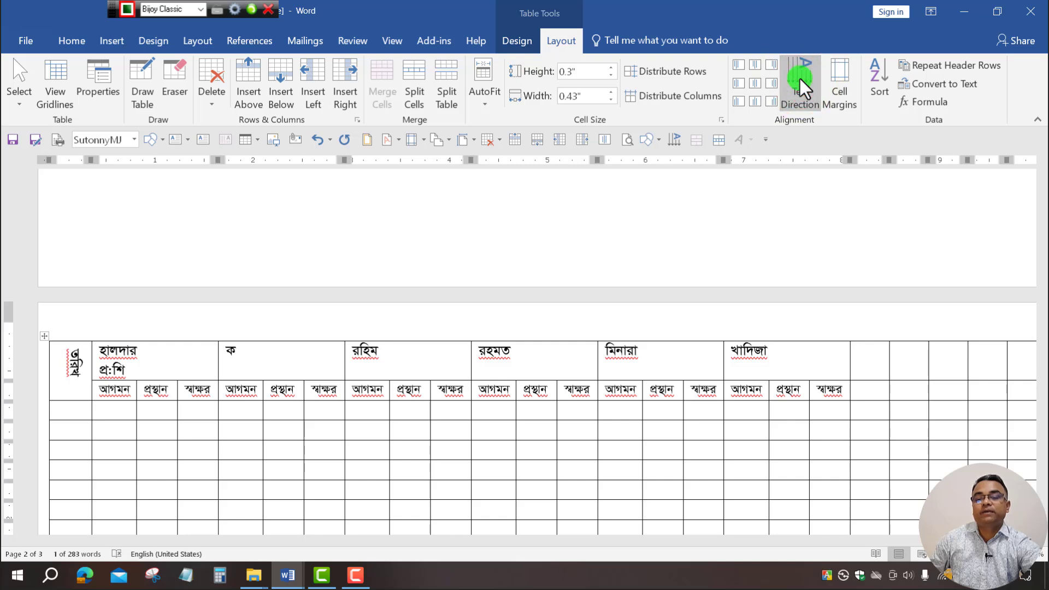
left_click(800, 78)
left_click(148, 365)
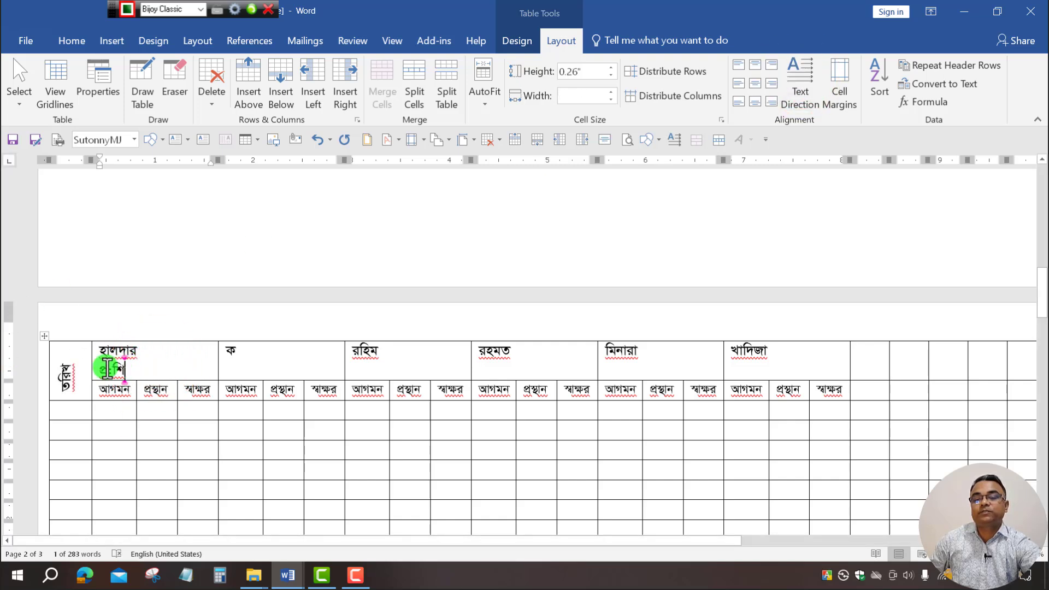
left_click(88, 359)
left_click(88, 359)
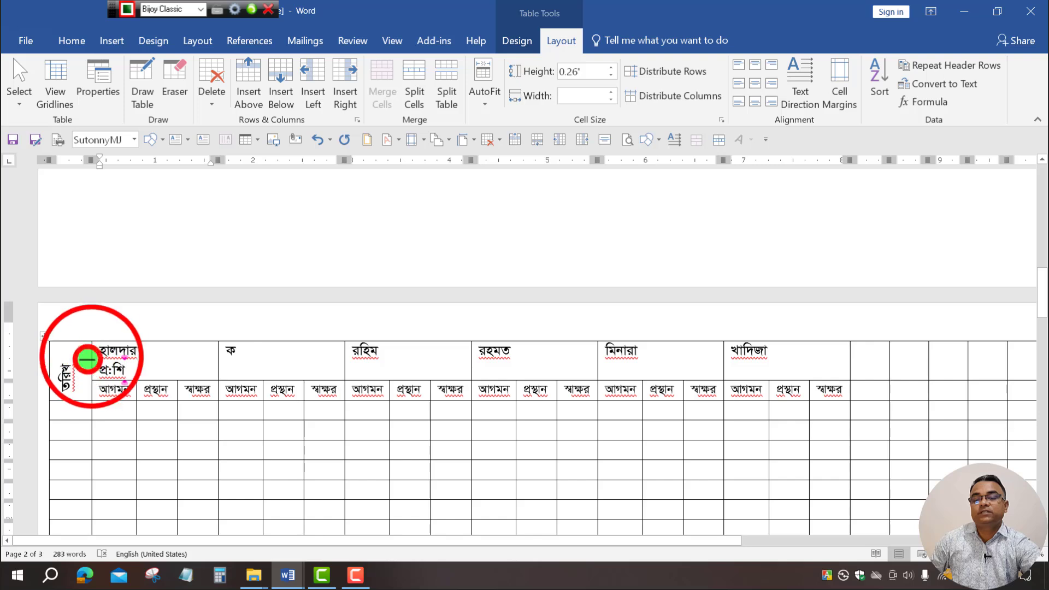
Narrow the date column and the first আগমন column by dragging their borders left.
left_click(88, 357)
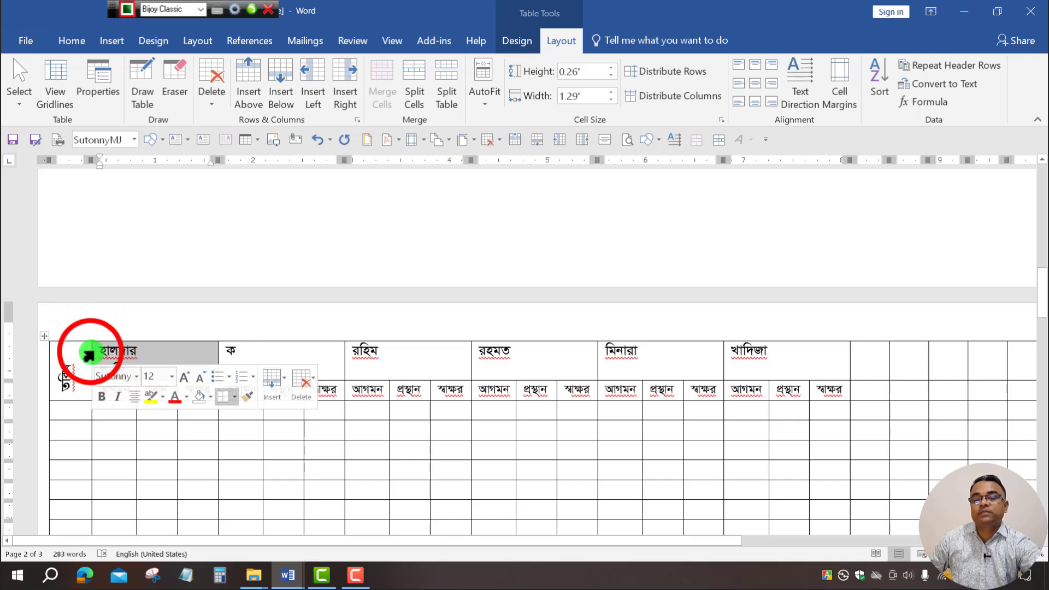
left_click_drag(92, 355, 75, 356)
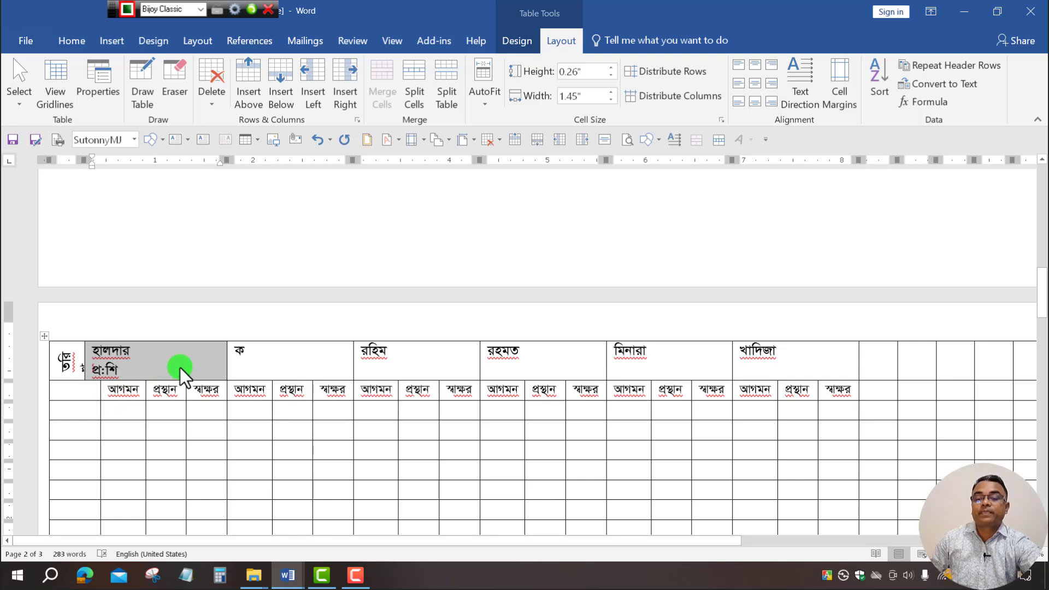
key("ctrl+z")
left_click(156, 367)
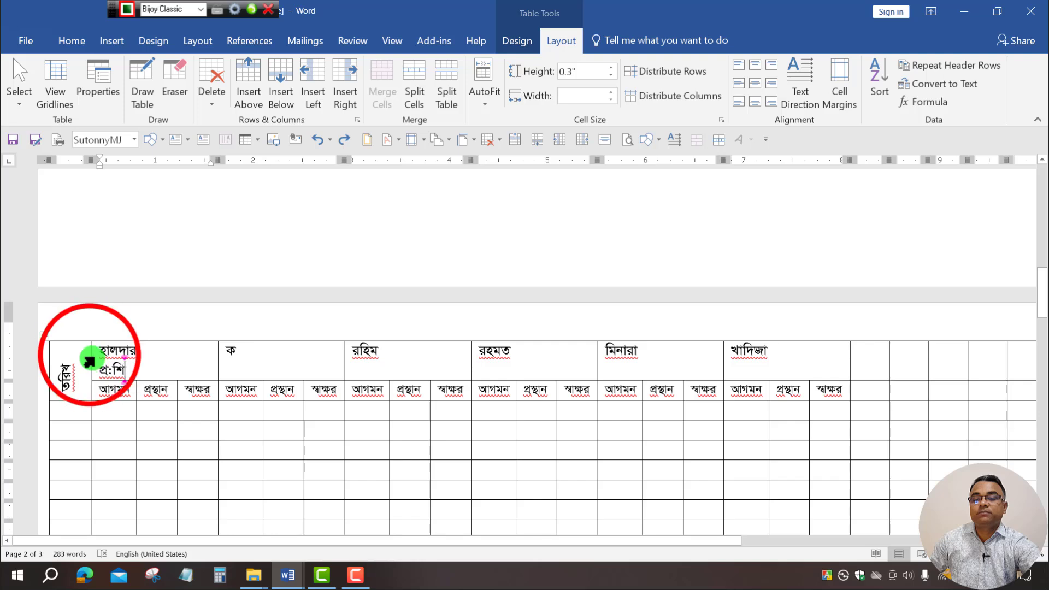
left_click_drag(91, 356, 73, 361)
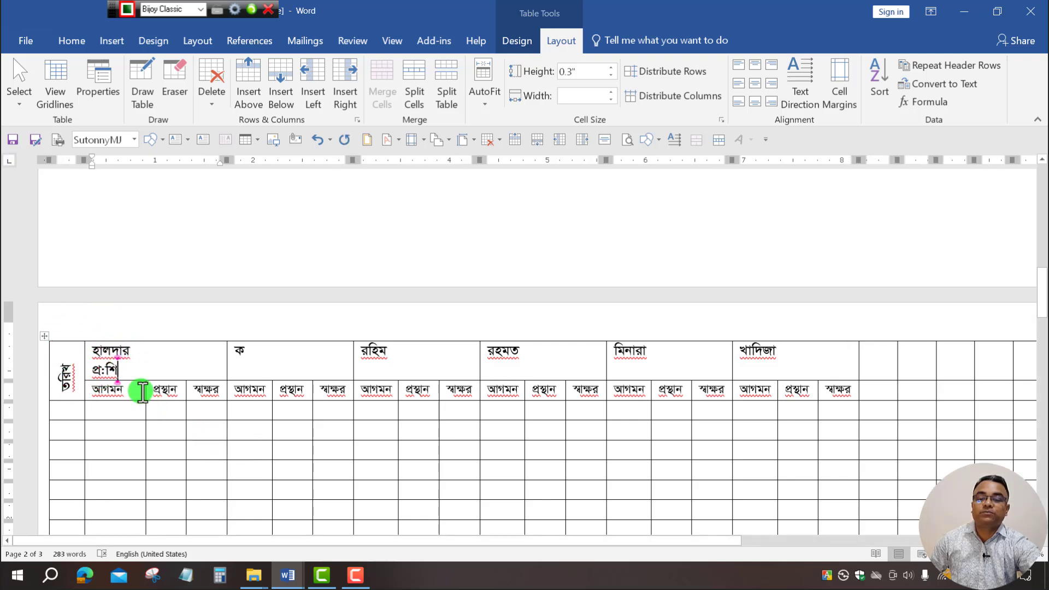
left_click_drag(145, 394, 104, 403)
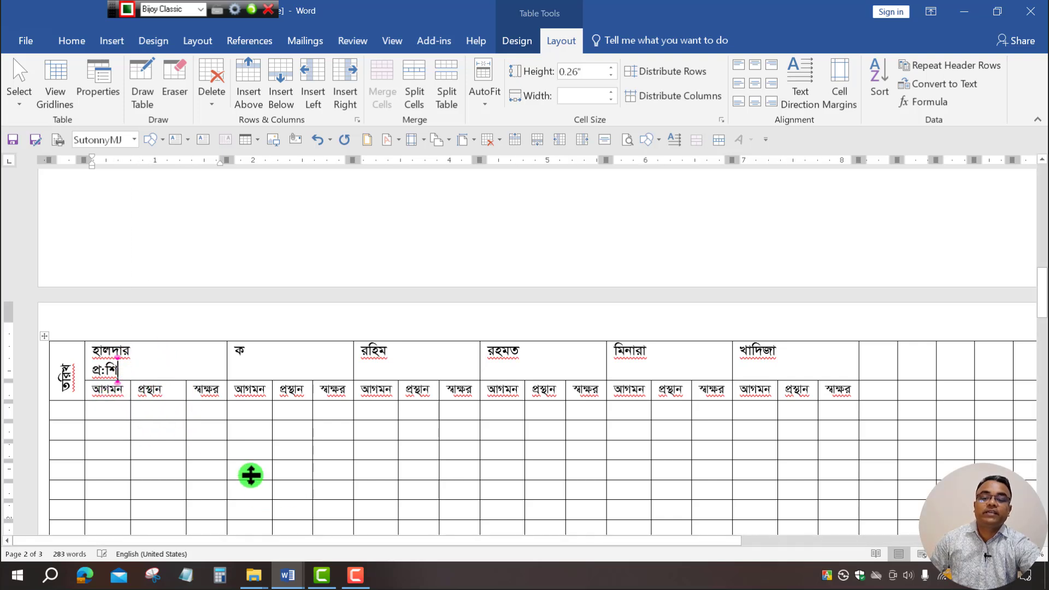
left_click(118, 388)
mouse_move(65, 356)
left_mouse_down()
mouse_move(1032, 437)
mouse_move(789, 462)
left_mouse_up()
Set the table's default left and right cell margins to 0.02" in Table Properties Options.
right_click(774, 433)
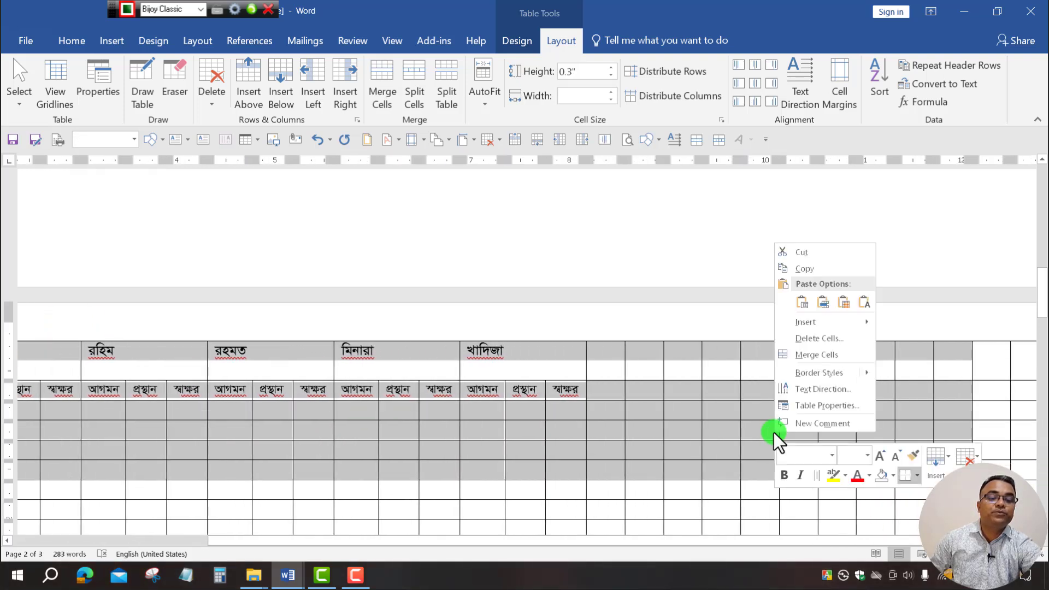
left_click(817, 407)
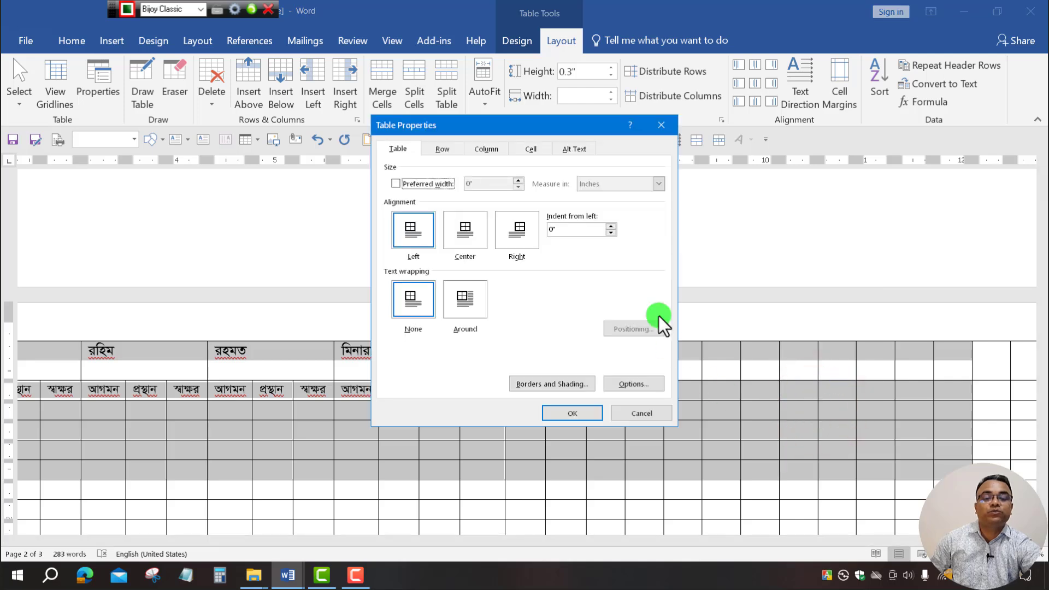
left_click(638, 386)
double_click(614, 236)
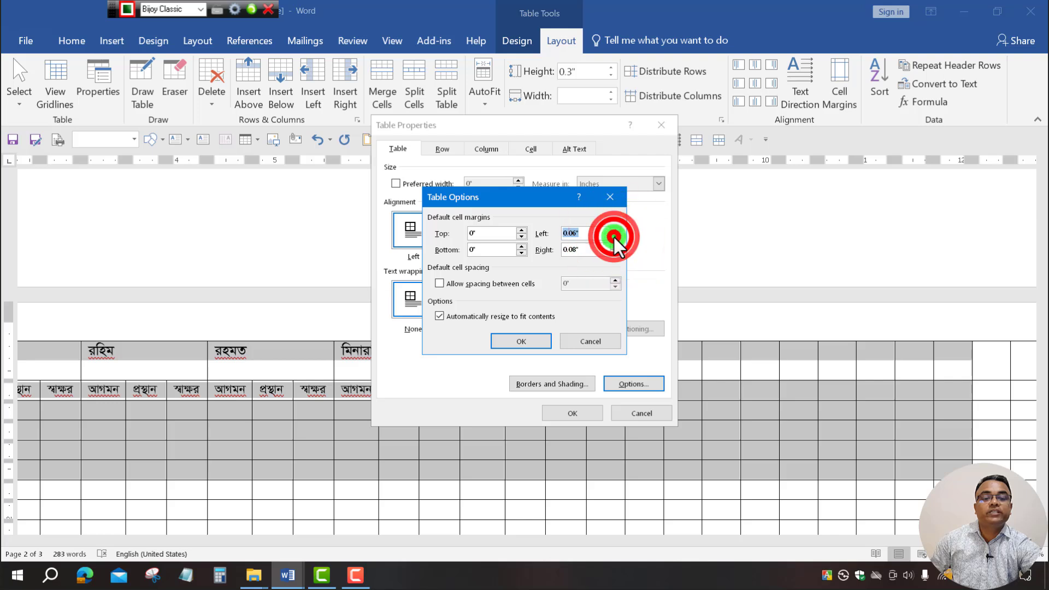
left_click(615, 237)
left_click(615, 237)
left_click(614, 238)
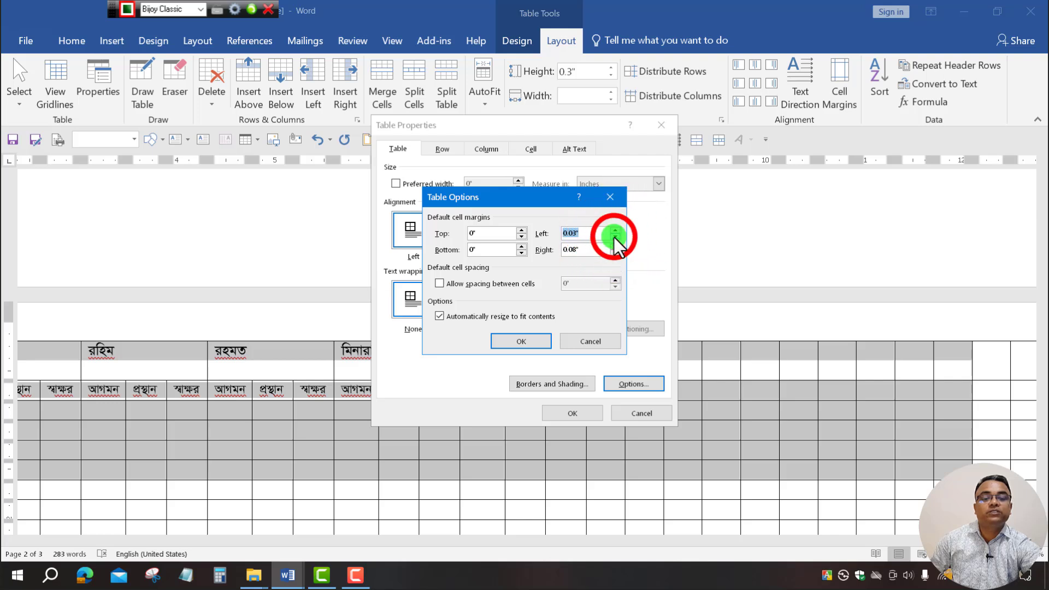
left_click(615, 253)
left_click(615, 254)
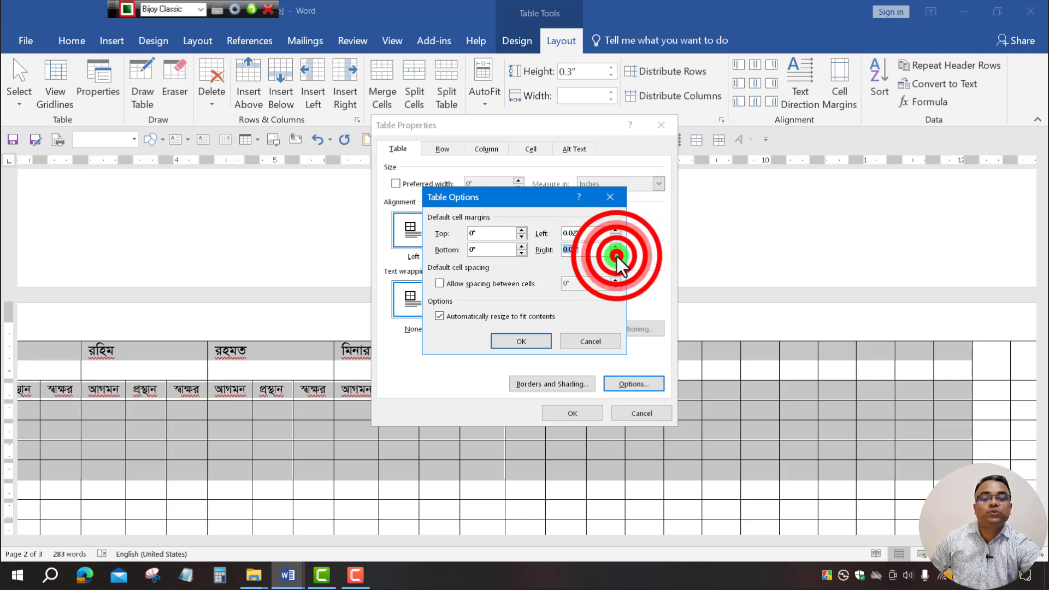
left_click(615, 254)
left_click(616, 254)
left_click(616, 254)
left_click(616, 254)
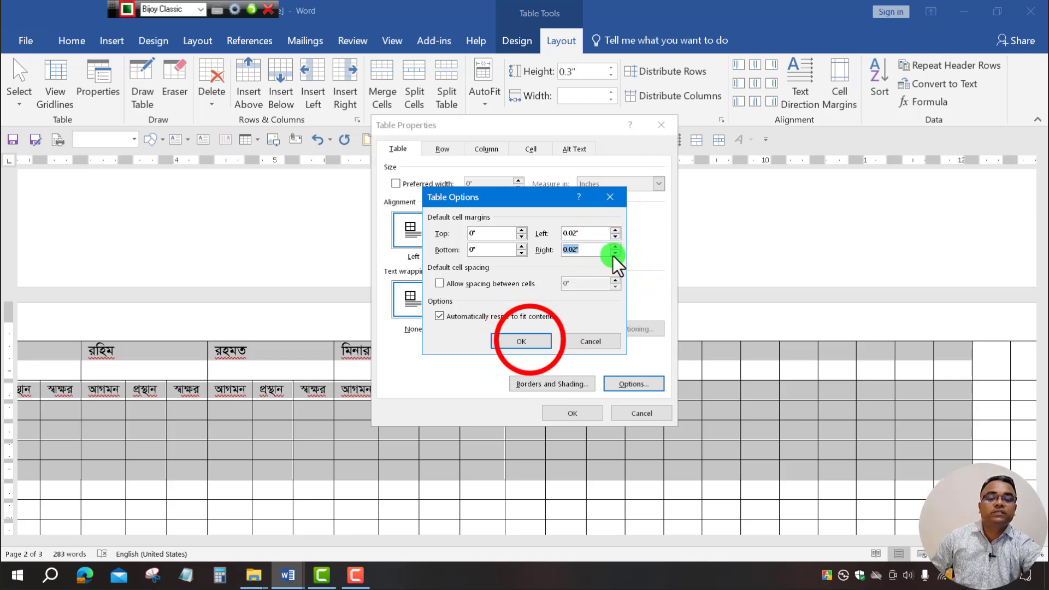
left_click(529, 341)
left_click(577, 414)
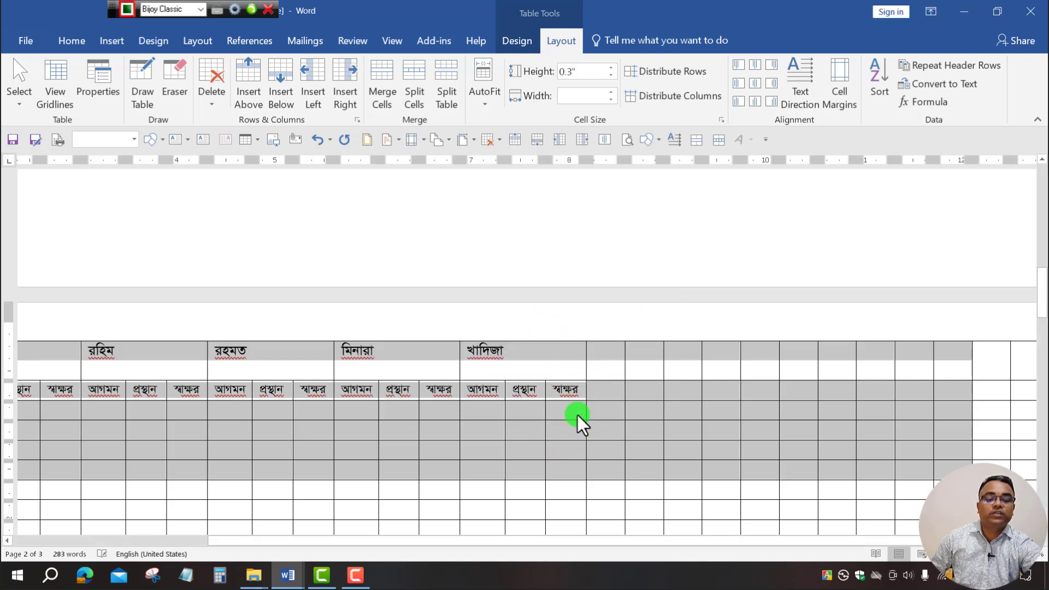
Narrow the date column and the first teacher's আগমন, প্রস্থান and স্বাক্ষর columns.
left_click_drag(738, 546, 239, 544)
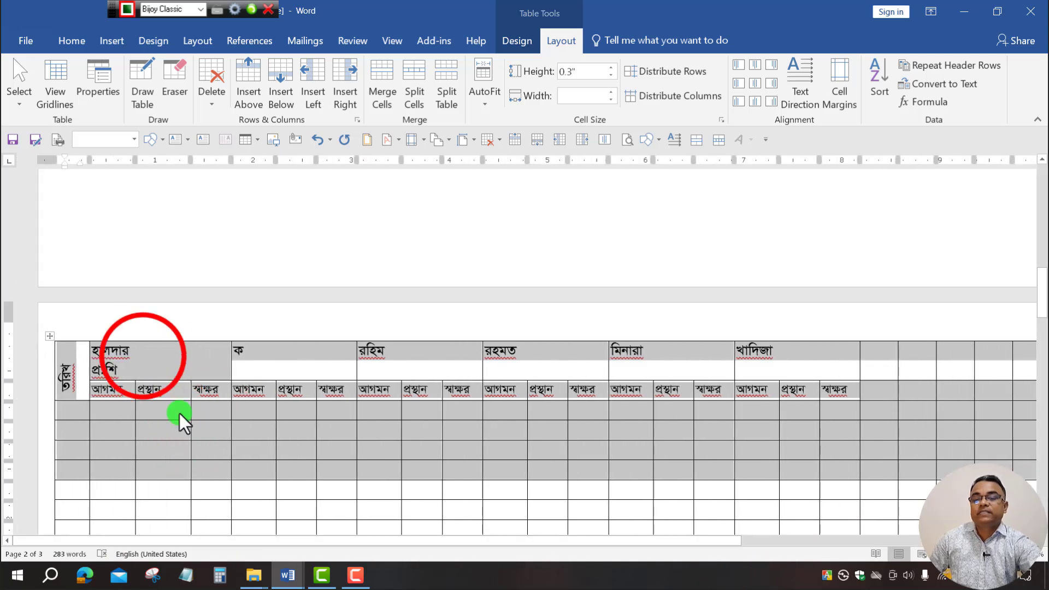
left_click(143, 367)
left_click(143, 358)
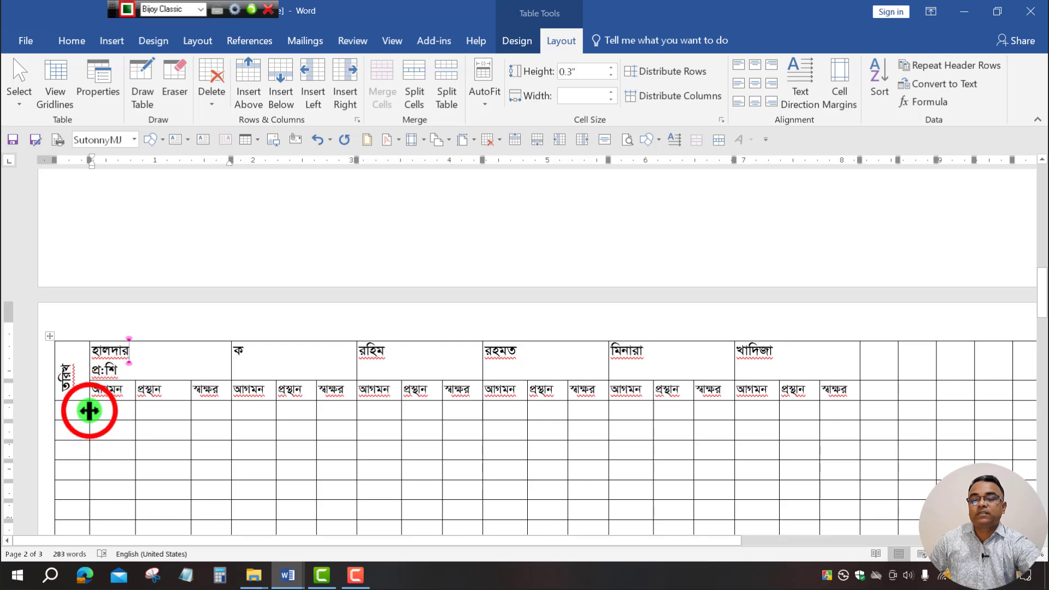
left_click_drag(89, 412, 95, 467)
left_click_drag(136, 390, 113, 435)
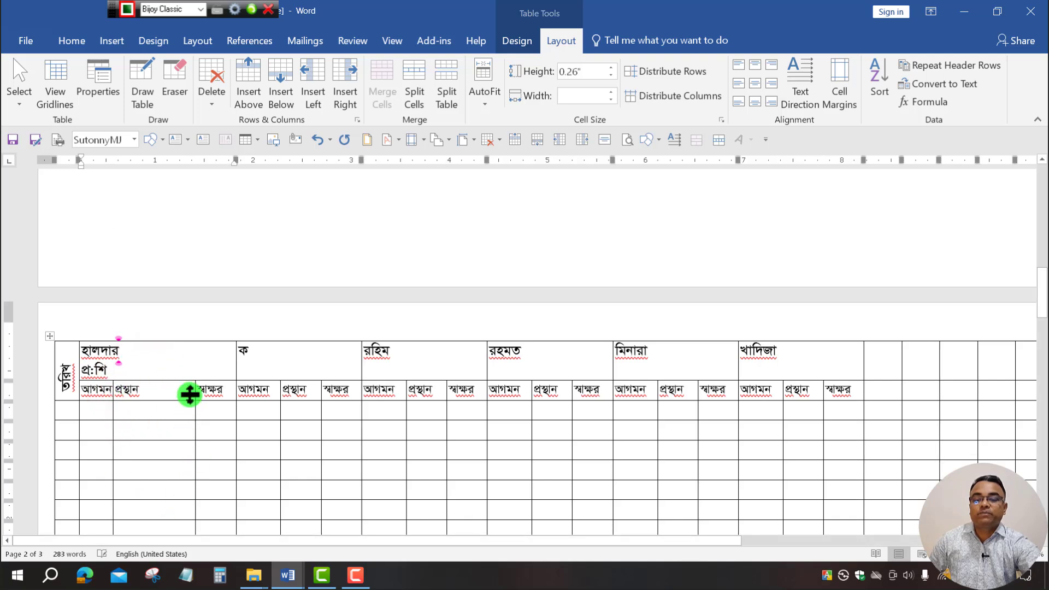
left_click_drag(195, 390, 142, 415)
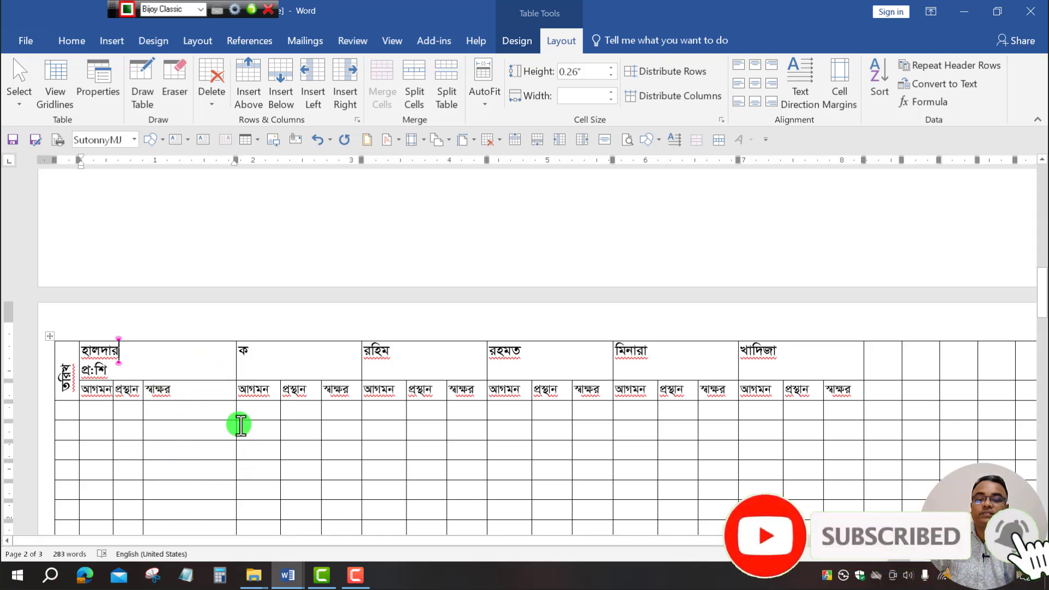
left_click_drag(237, 388, 192, 419)
left_click_drag(279, 400, 278, 401)
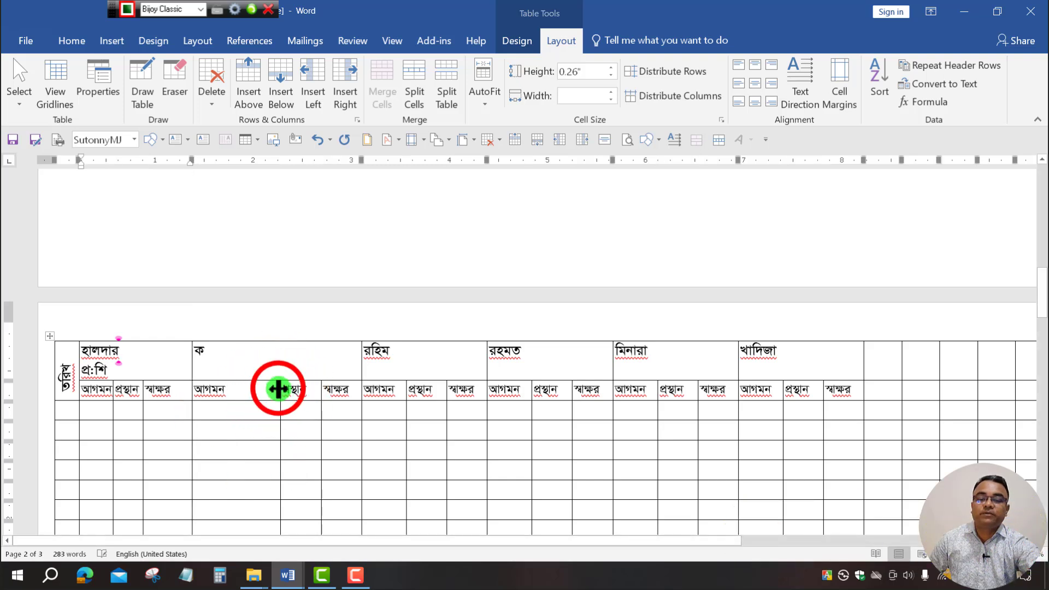
Narrow the second teacher's আগমন and the last teacher's স্বাক্ষর columns, then zoom out.
left_click(278, 389)
left_click(280, 392)
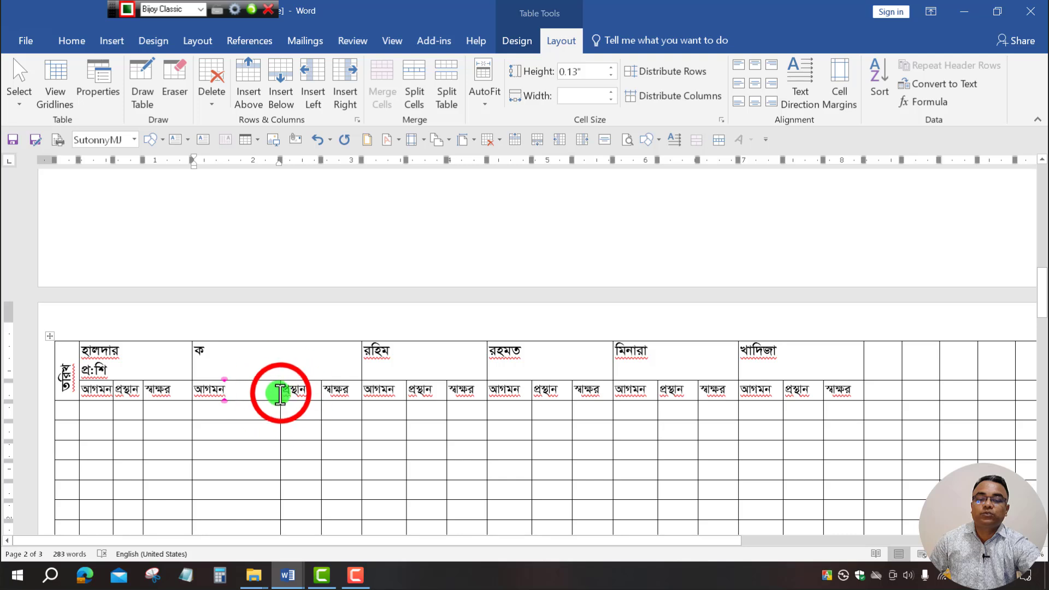
left_click(281, 393)
left_click(280, 393)
mouse_move(280, 398)
left_mouse_down()
mouse_move(229, 417)
mouse_move(243, 392)
mouse_move(201, 419)
left_mouse_up()
left_click(245, 393)
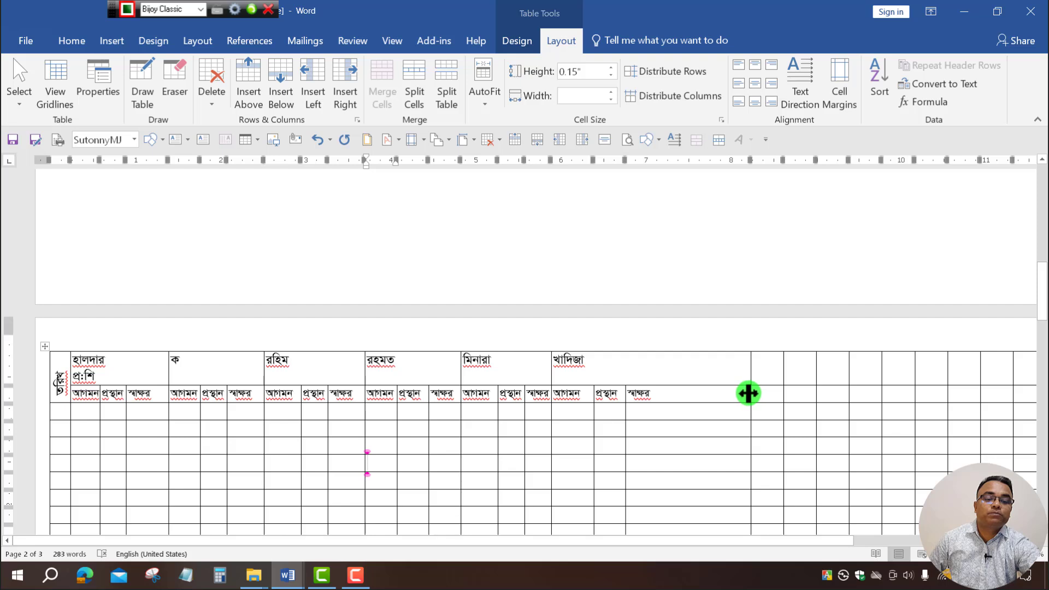
left_click_drag(749, 393, 663, 421)
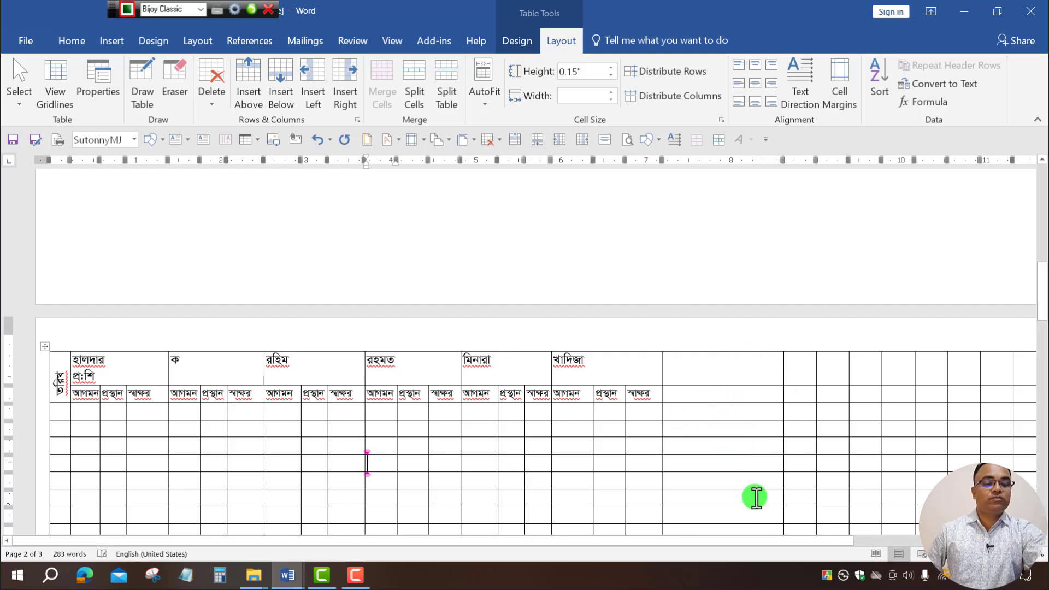
left_click(938, 555)
left_click(939, 555)
left_click(939, 555)
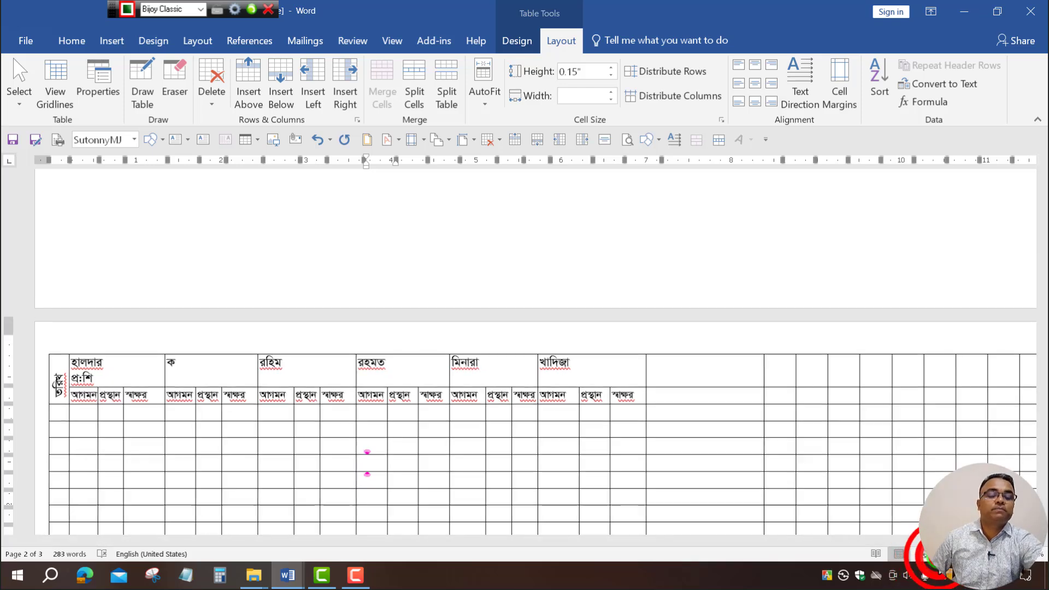
left_click(938, 555)
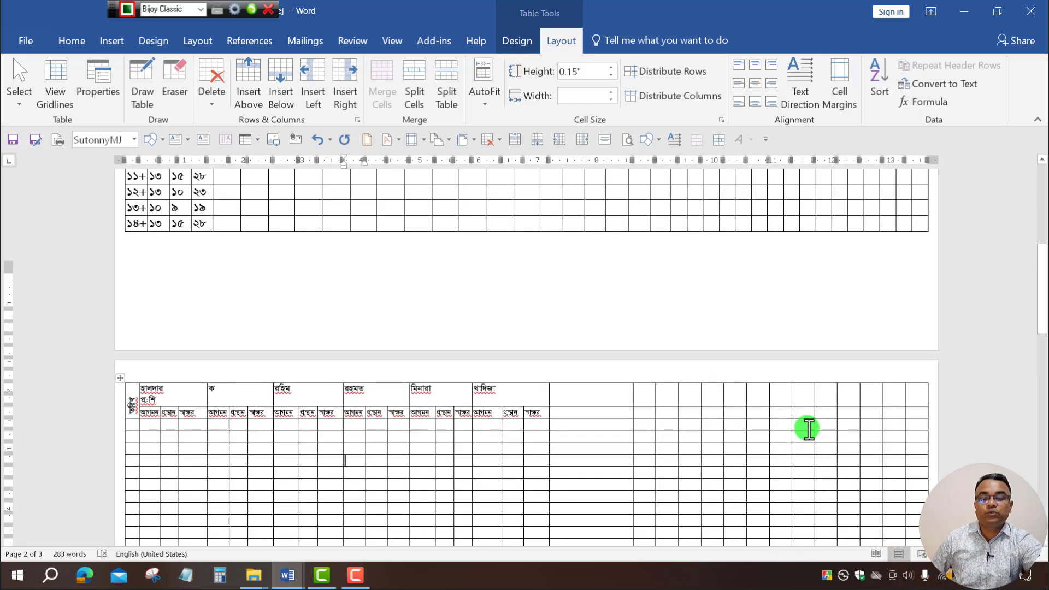
scroll(807, 429, "down", 3)
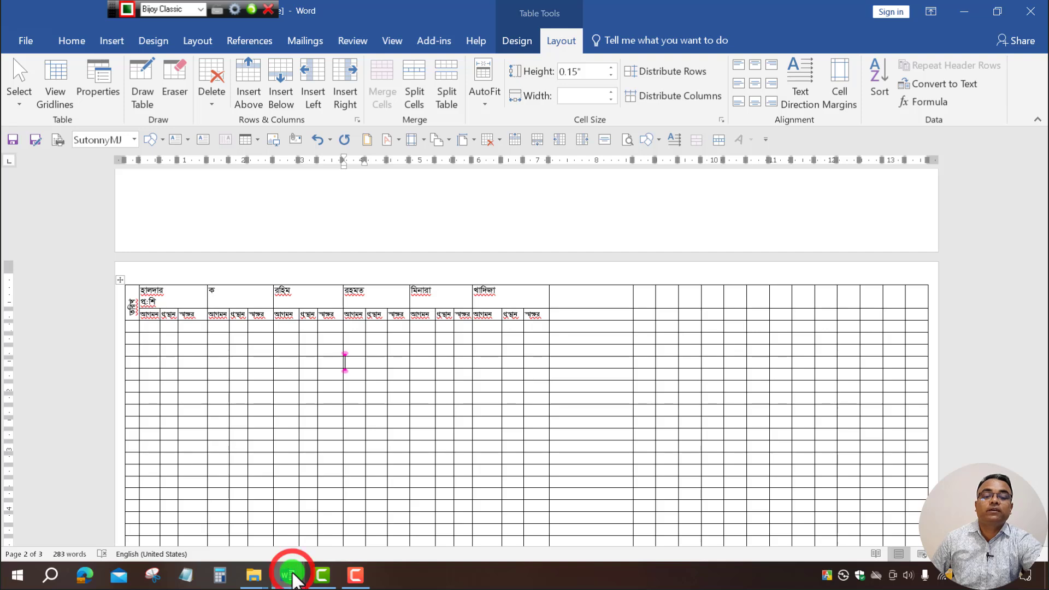
Copy the reference form's activity headings, দৈনিক সমাবেশ to উঠান বৈঠক, and paste them after the teacher columns.
left_click(238, 514)
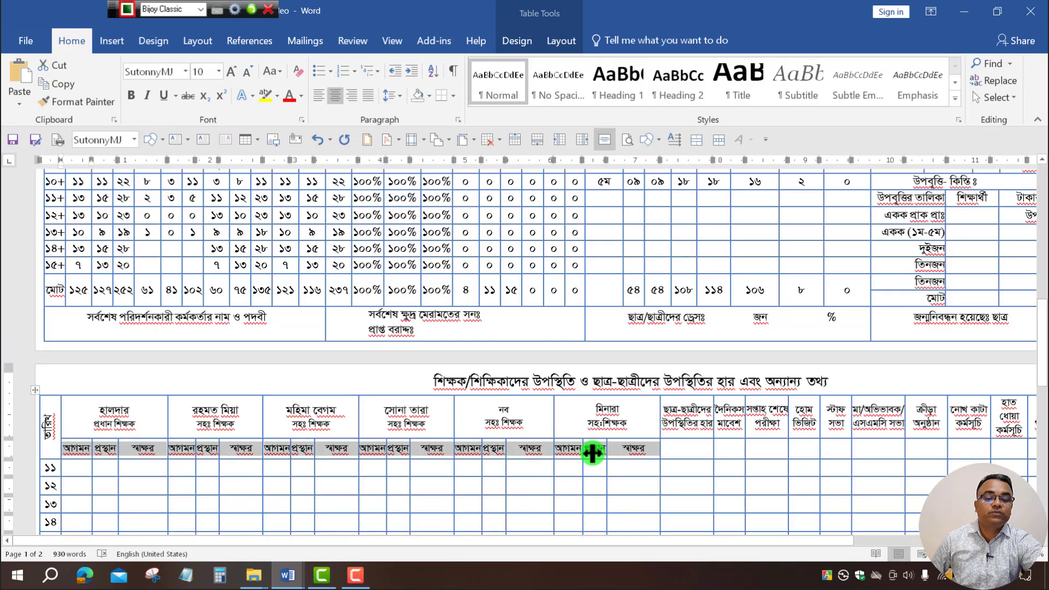
left_click_drag(656, 541, 831, 540)
left_click_drag(484, 413, 973, 421)
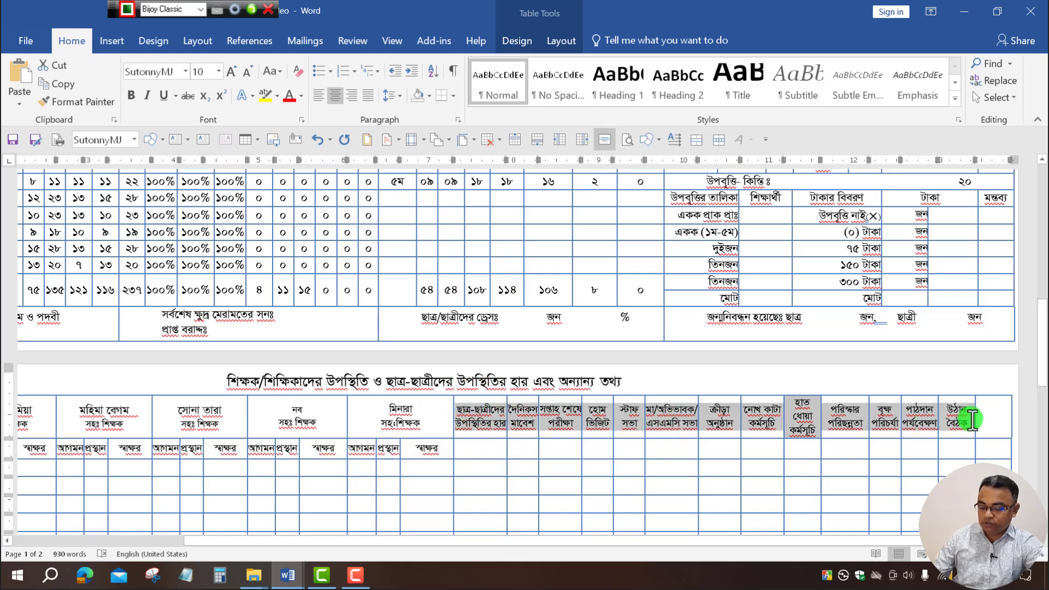
key("ctrl+c")
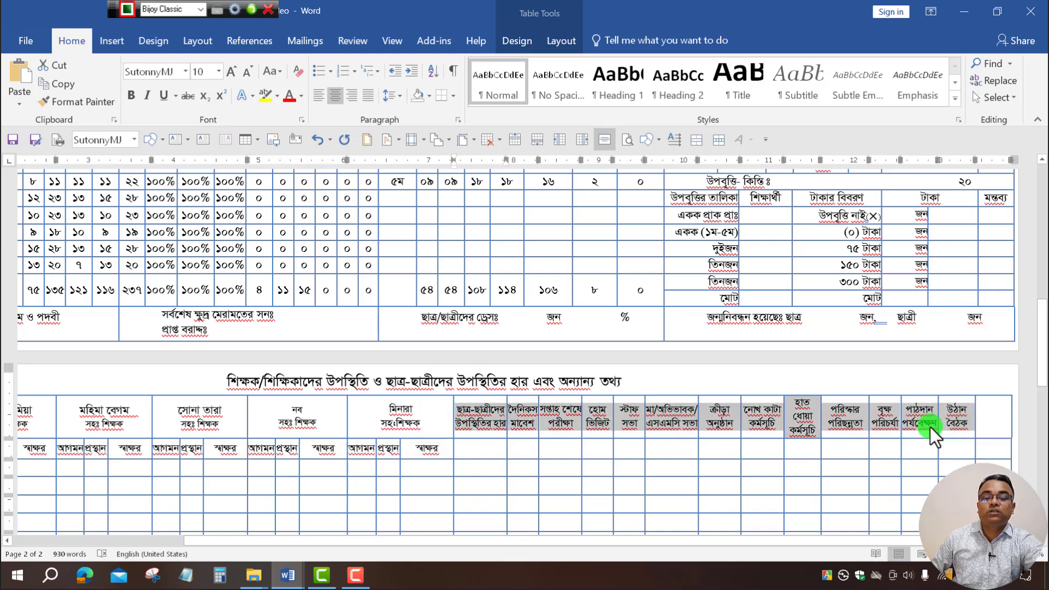
left_click(288, 574)
left_click(385, 499)
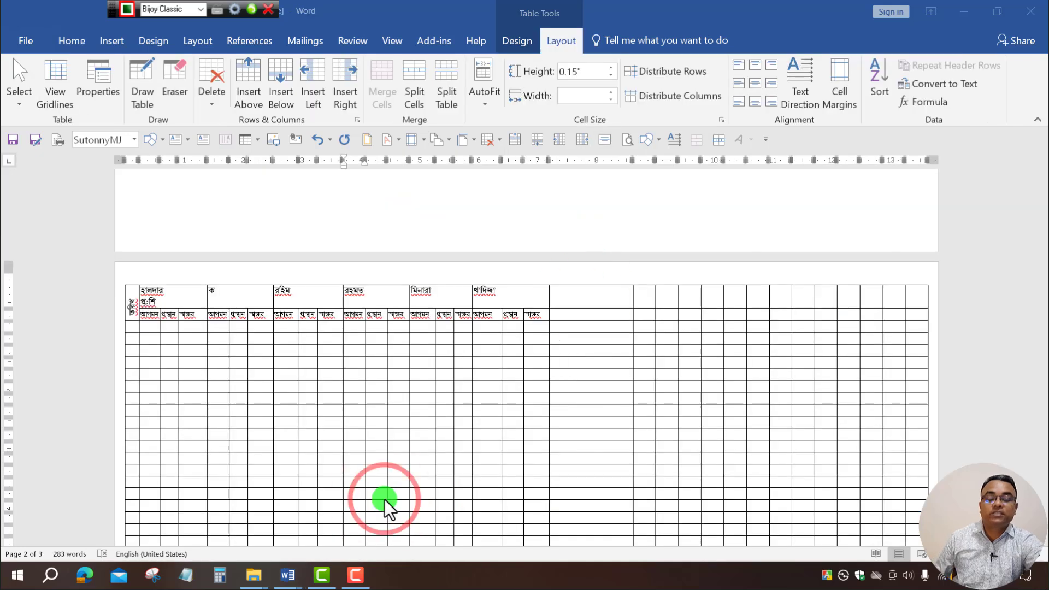
left_click(587, 297)
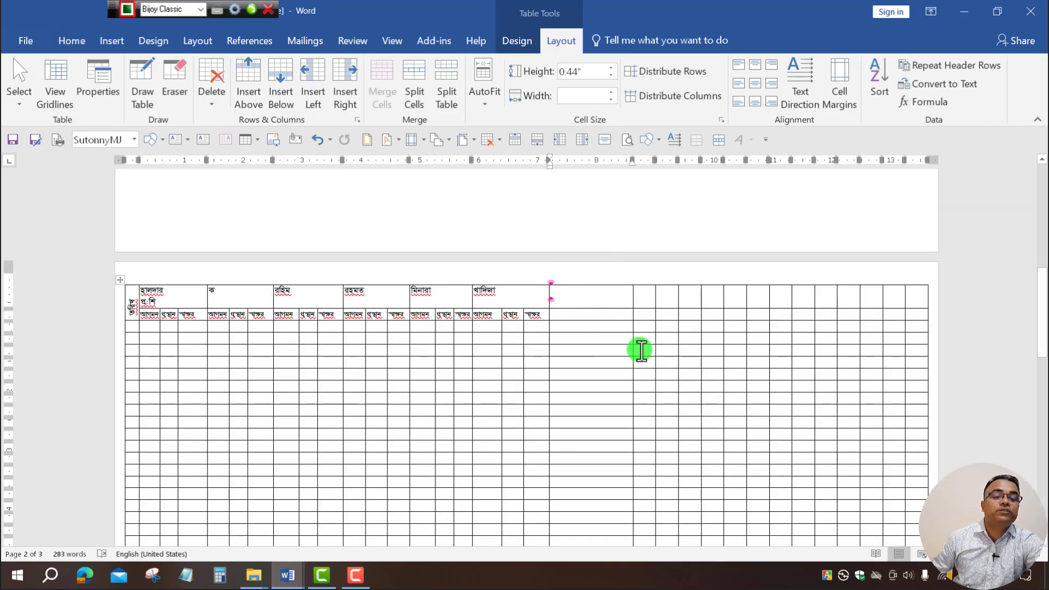
key("ctrl+v")
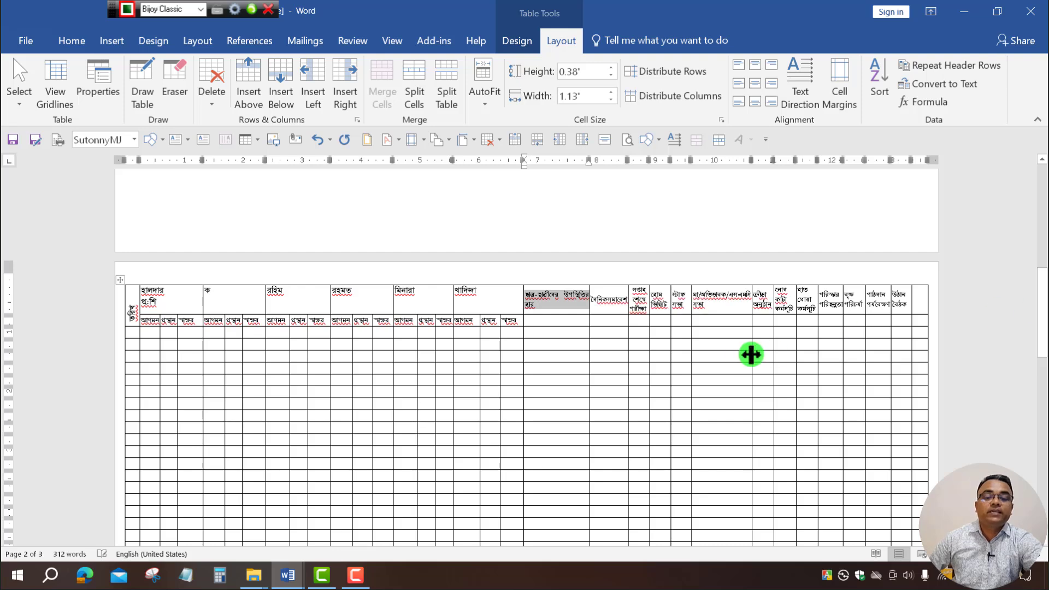
scroll(749, 354, "down", 7)
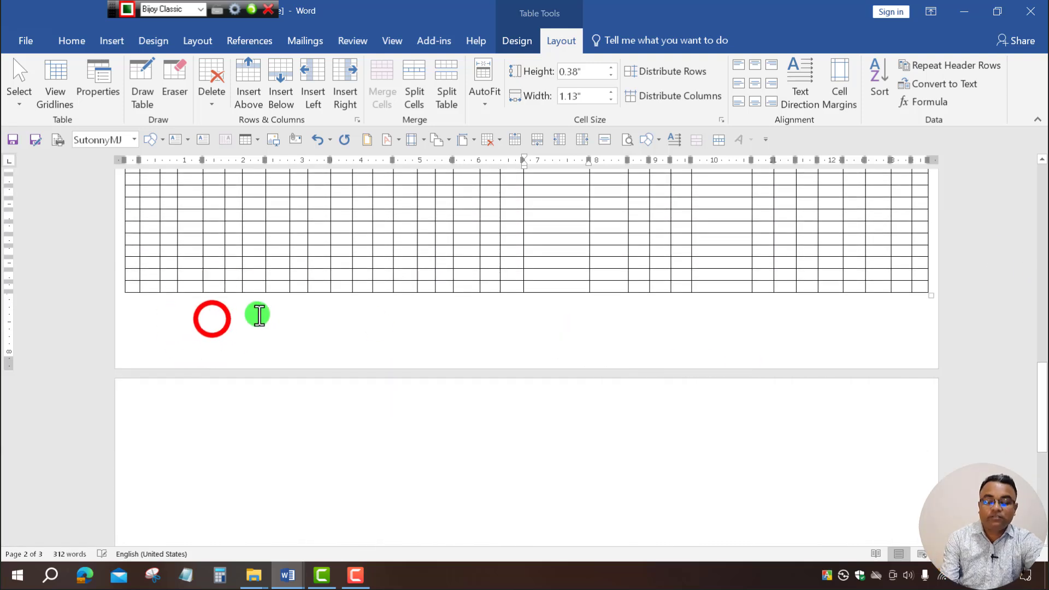
left_click(214, 318)
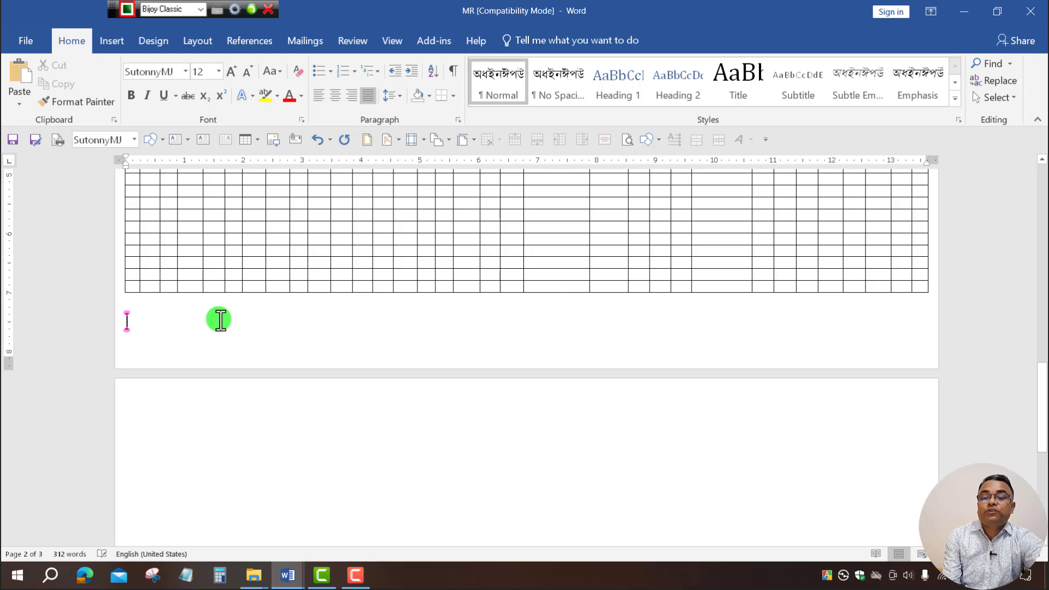
scroll(218, 319, "up", 3)
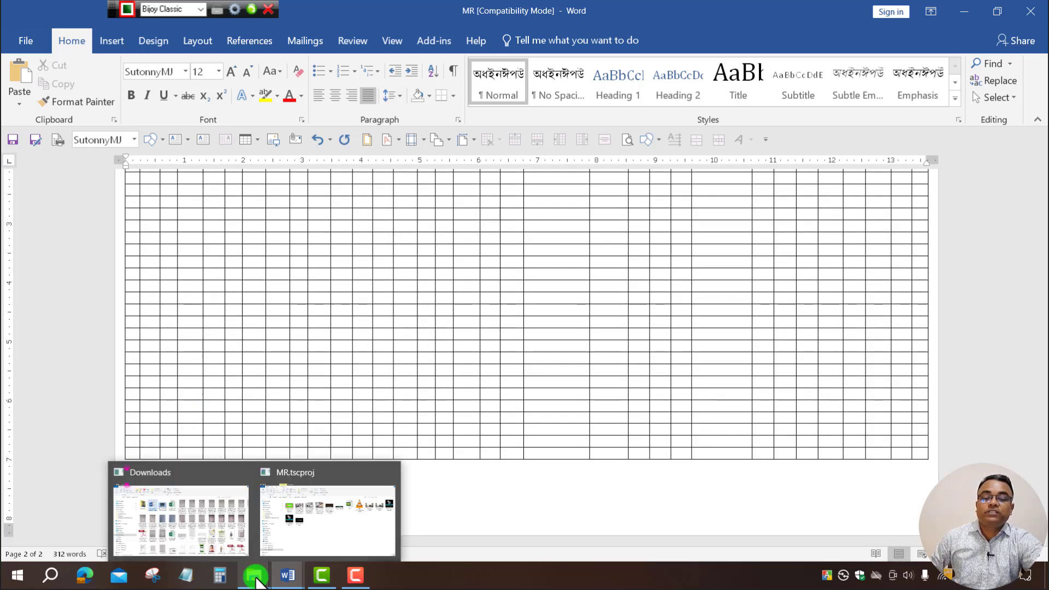
left_click(289, 577)
left_click(254, 508)
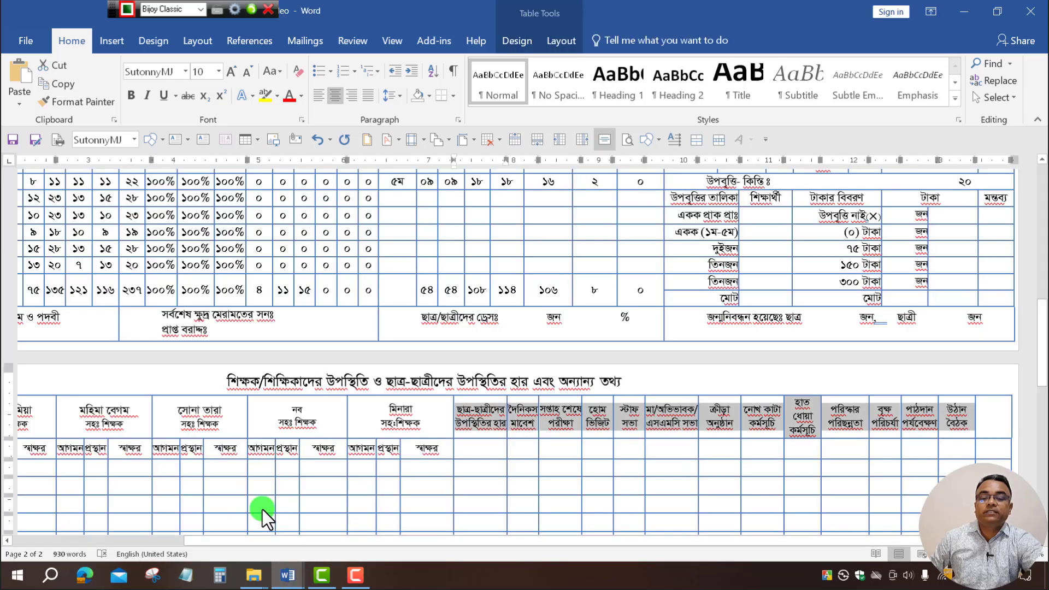
scroll(262, 503, "down", 3)
left_click(344, 473)
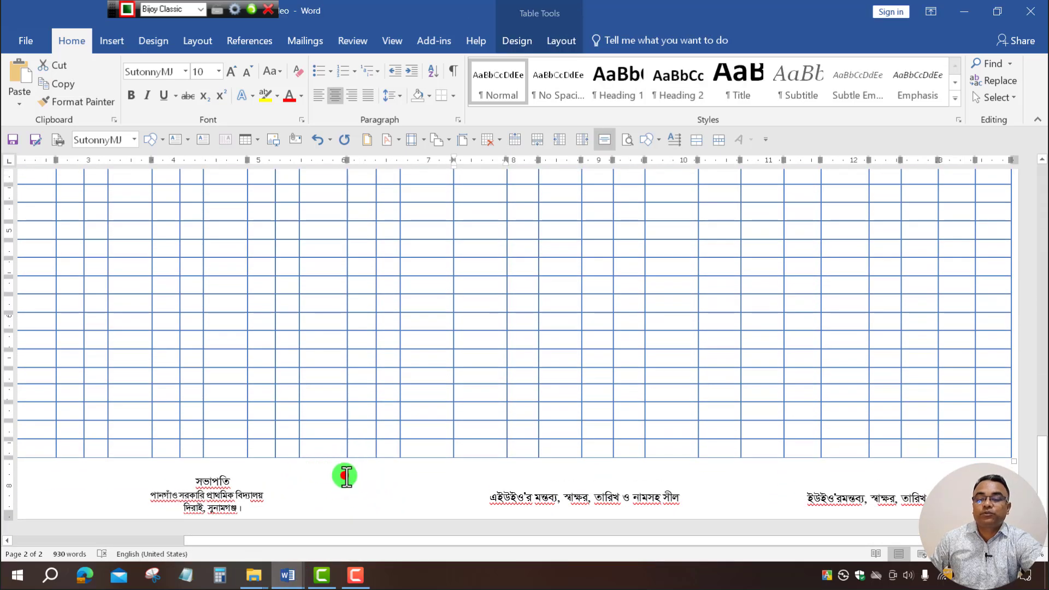
left_click(108, 484)
left_click(110, 485)
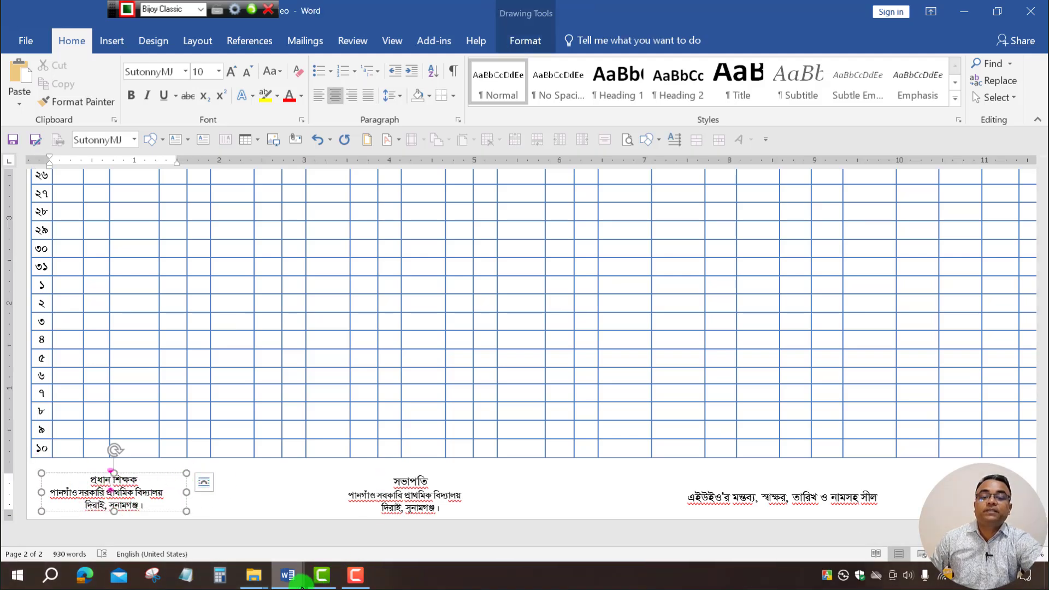
scroll(270, 405, "up", 8)
left_click(285, 574)
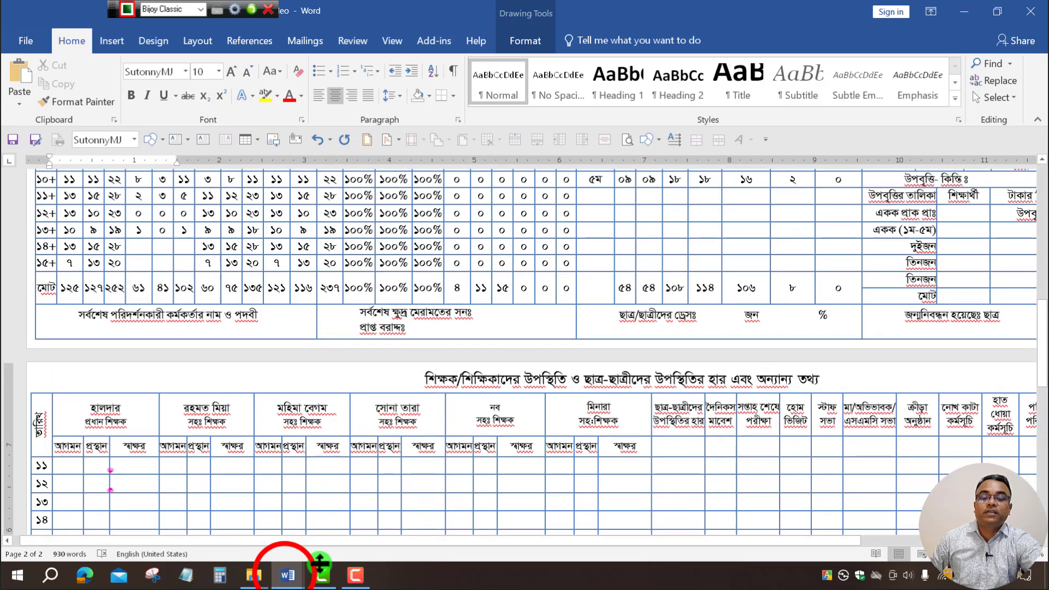
left_click(343, 510)
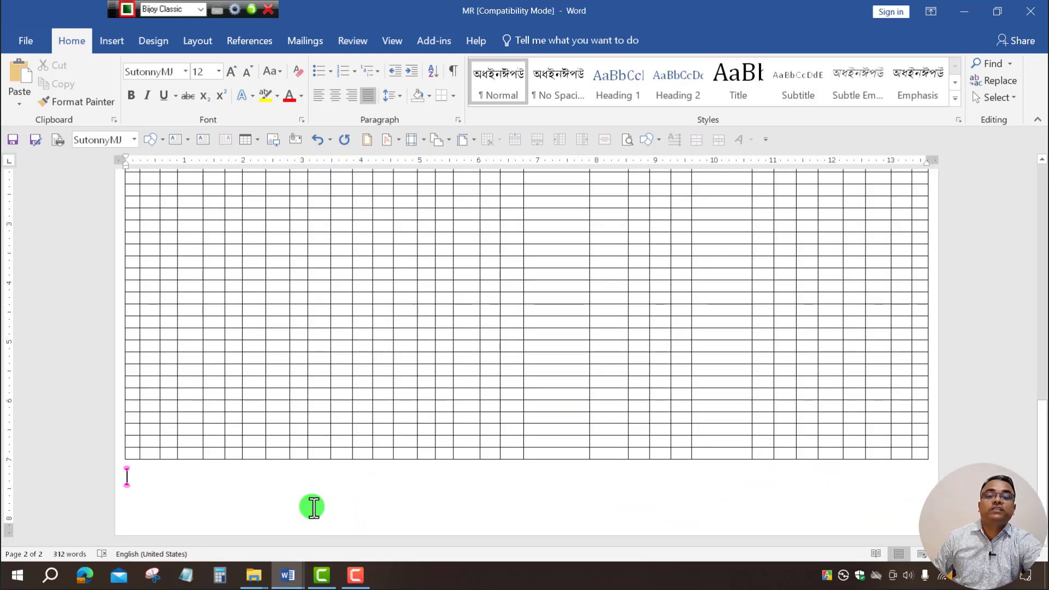
Draw a text box below the table at the left of page 2.
left_click(117, 41)
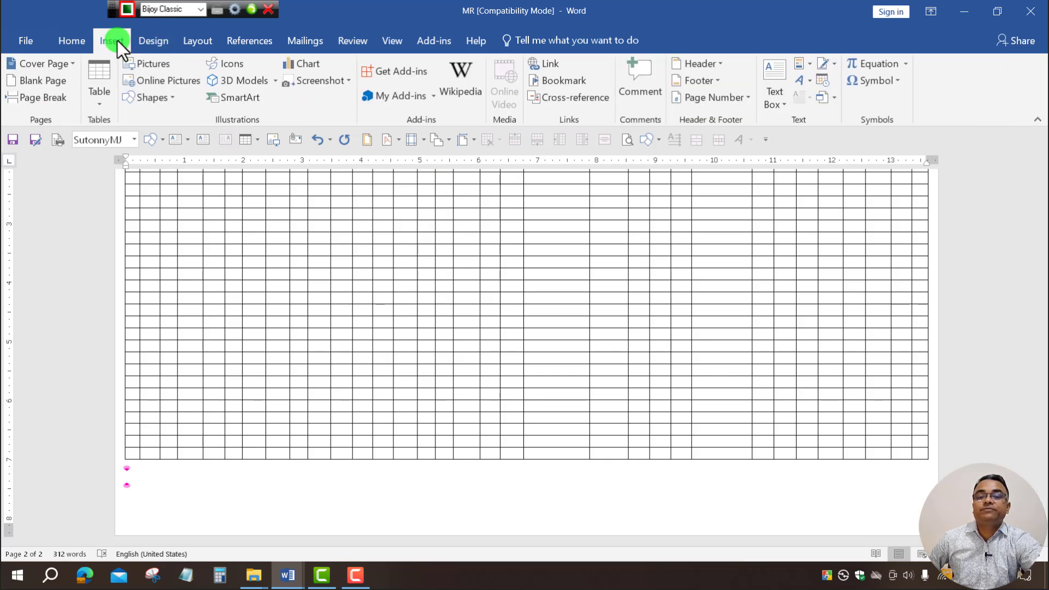
left_click(175, 100)
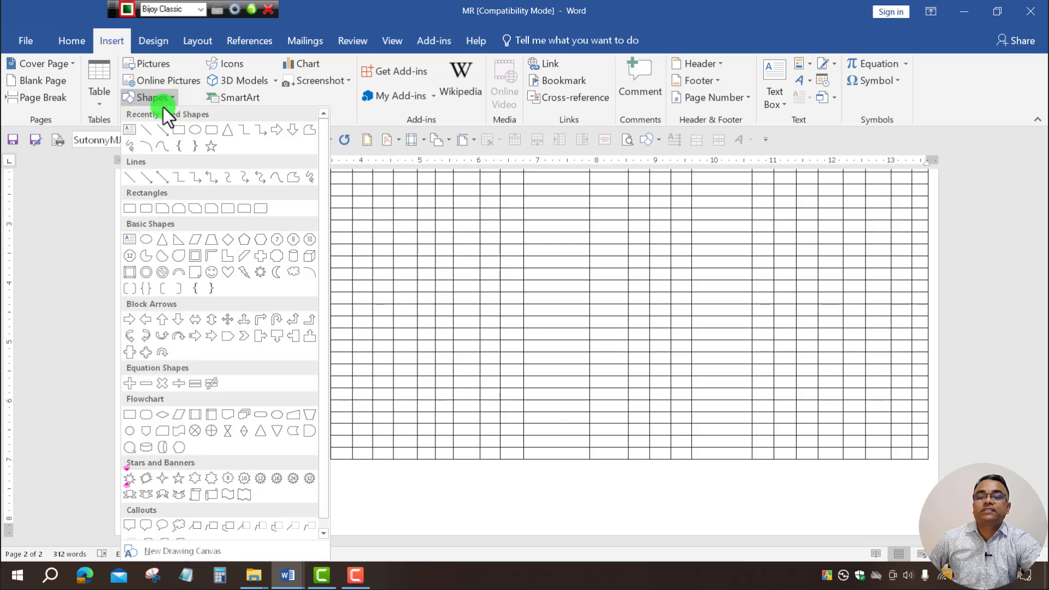
left_click(129, 132)
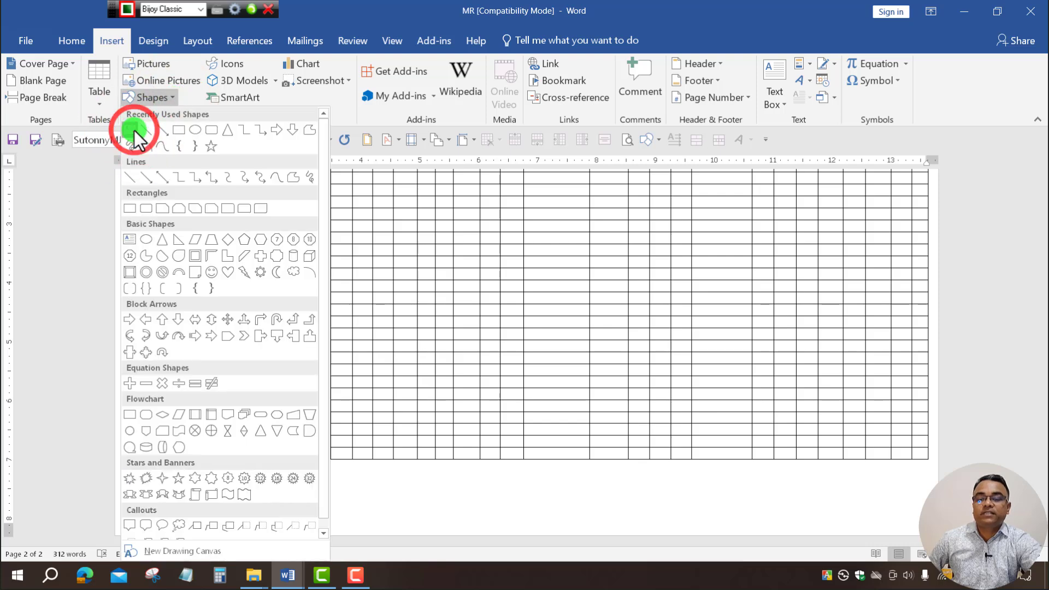
left_click_drag(134, 474, 308, 526)
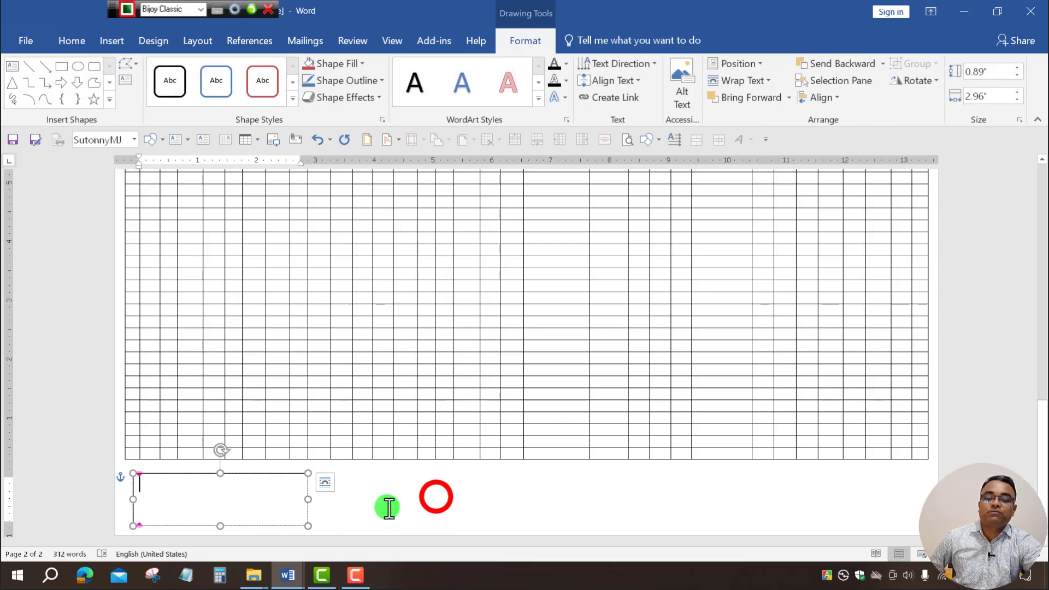
left_click(438, 497)
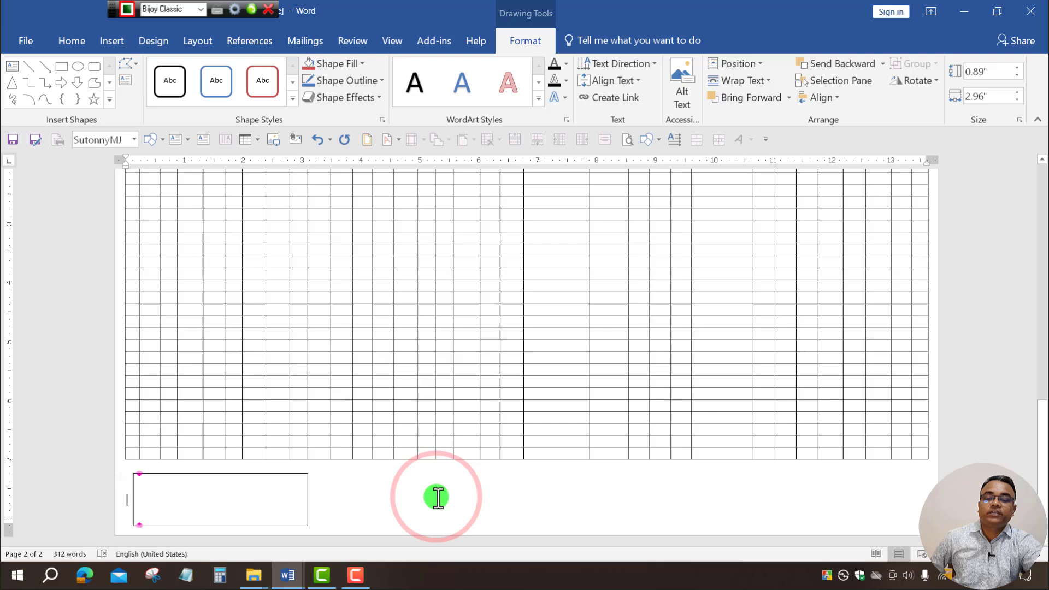
left_click(297, 474)
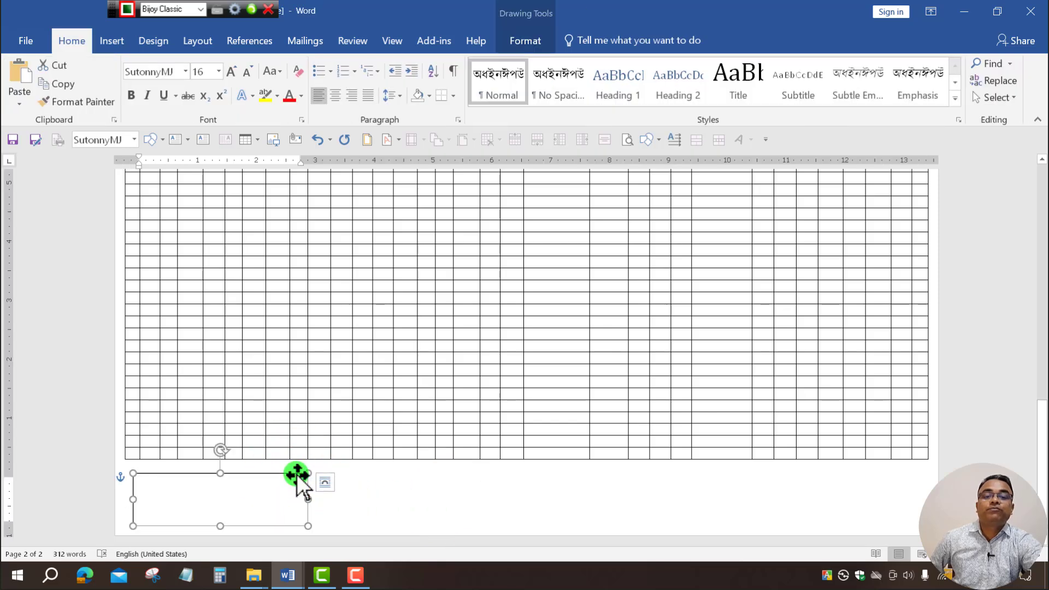
Set the text box to No Outline, then switch to the MR Janu-Feb 2025 reference document.
left_click(524, 41)
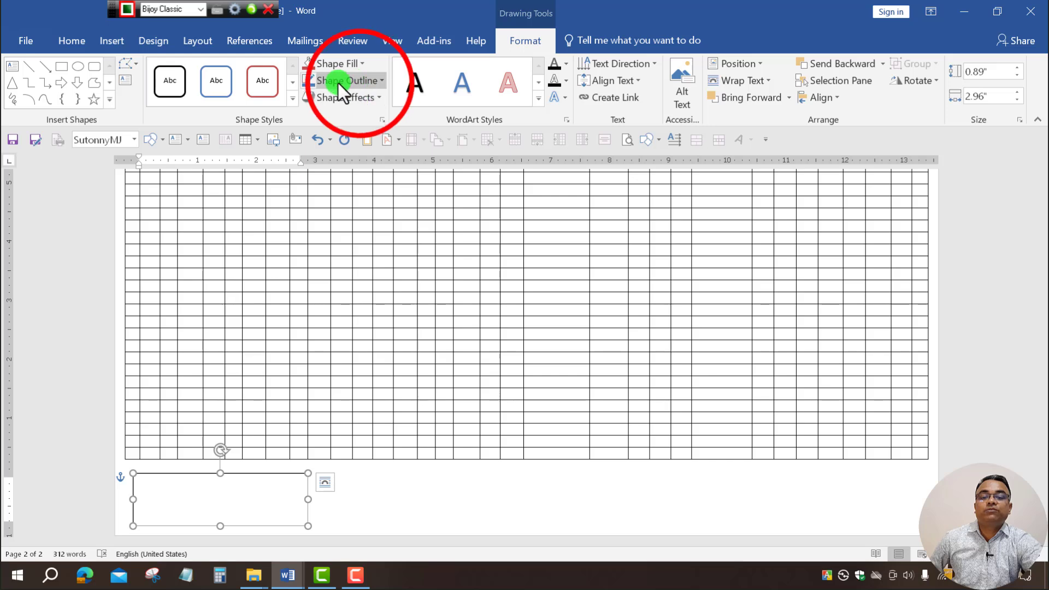
left_click(359, 82)
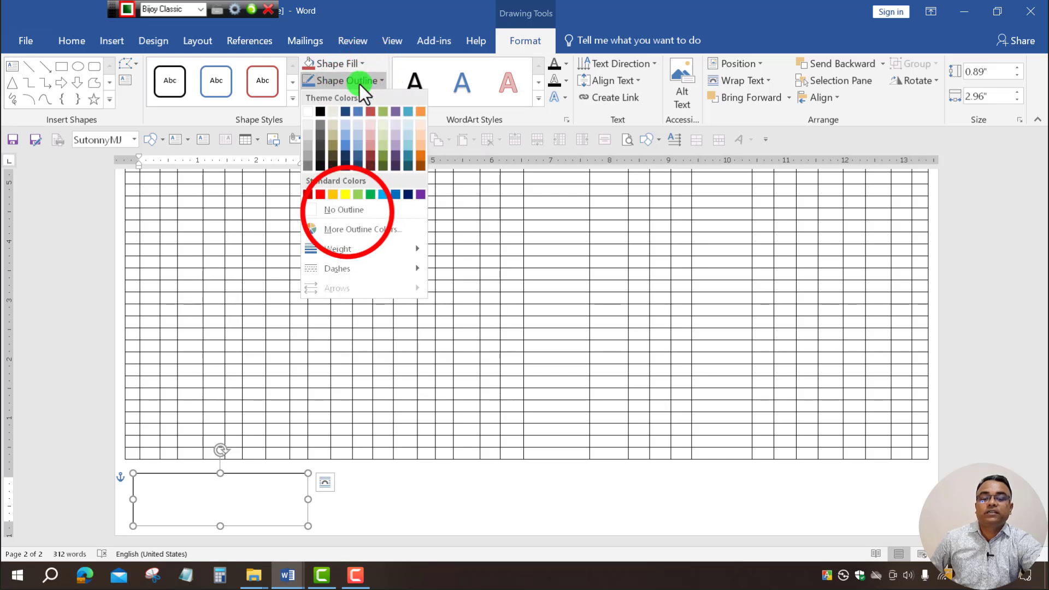
left_click(346, 210)
left_click(444, 434)
left_click(268, 503)
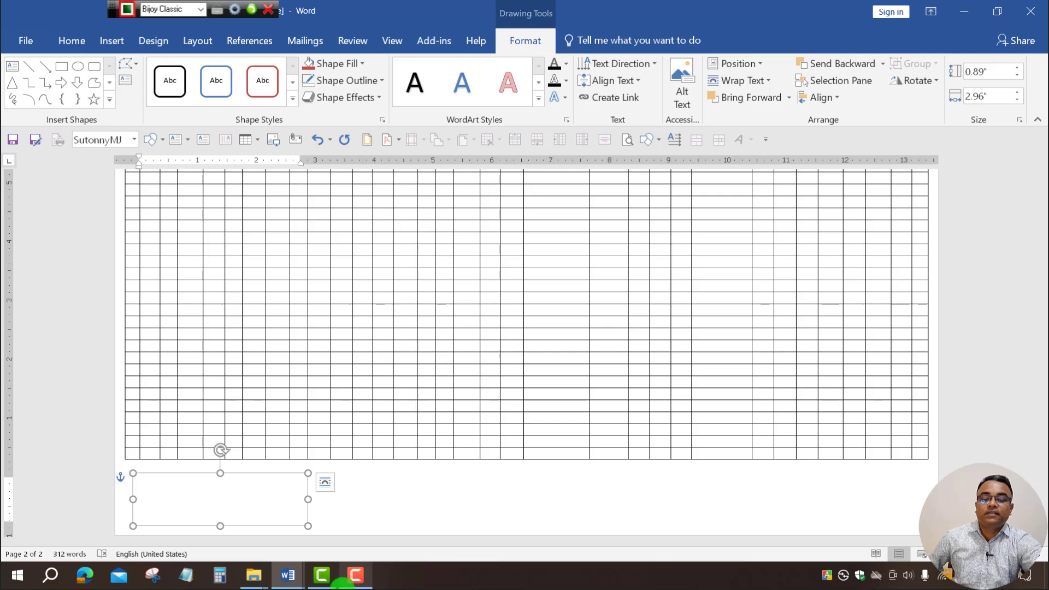
left_click(280, 576)
left_click(245, 522)
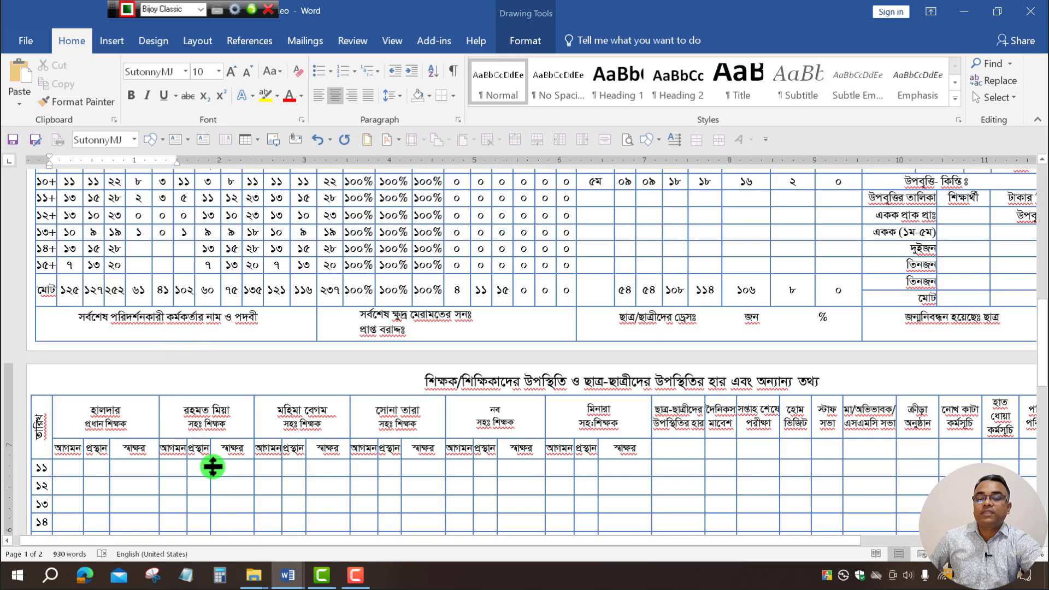
Copy the প্রধান শিক্ষক signature text from the reference form into the empty box.
scroll(212, 466, "down", 15)
left_click(130, 492)
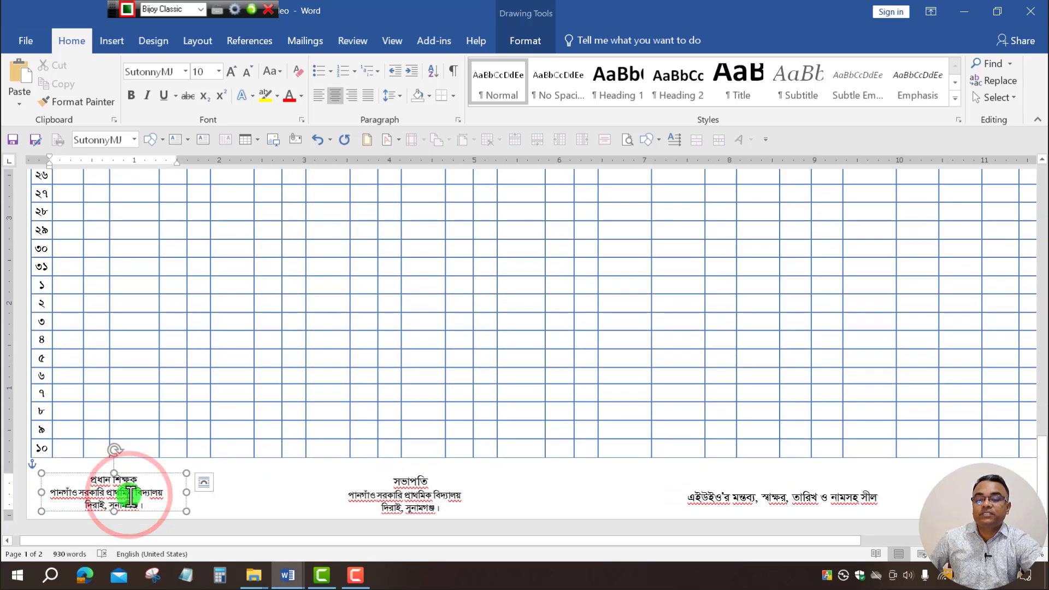
left_click_drag(89, 478, 163, 502)
key("ctrl+c")
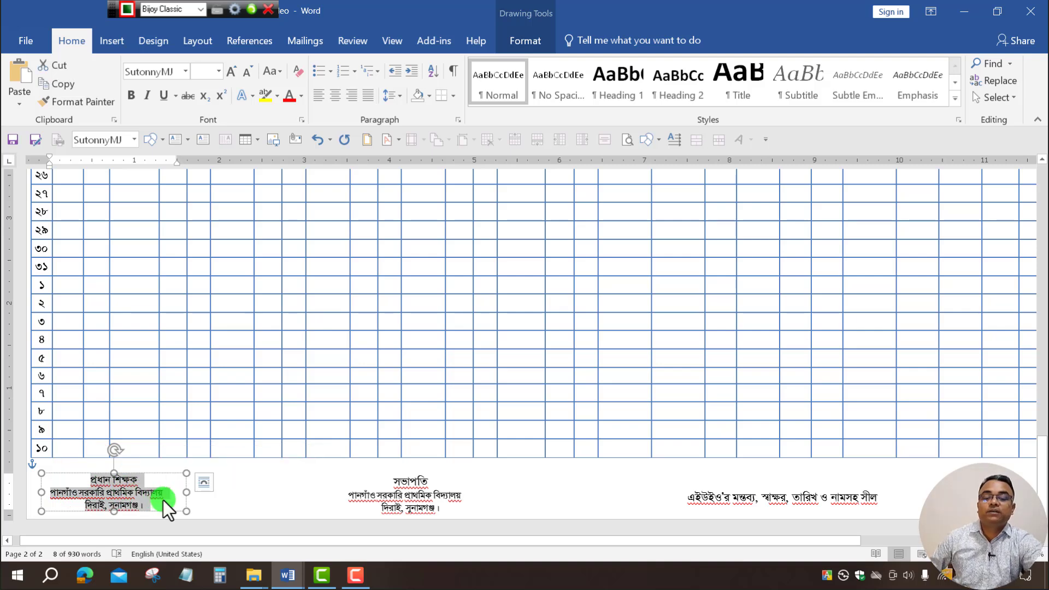
left_click(298, 579)
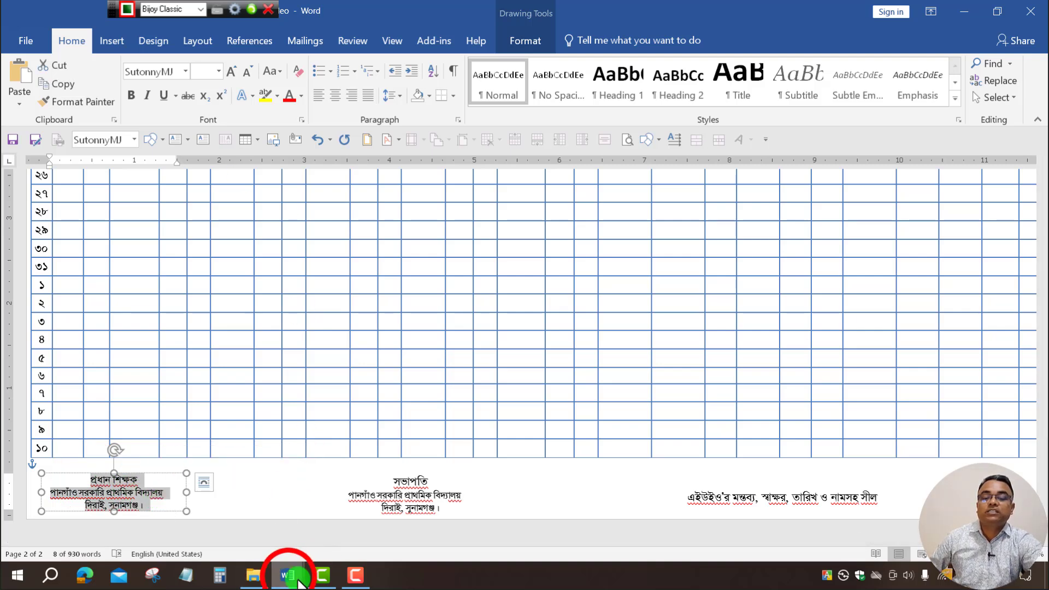
left_click(328, 527)
left_click(188, 485)
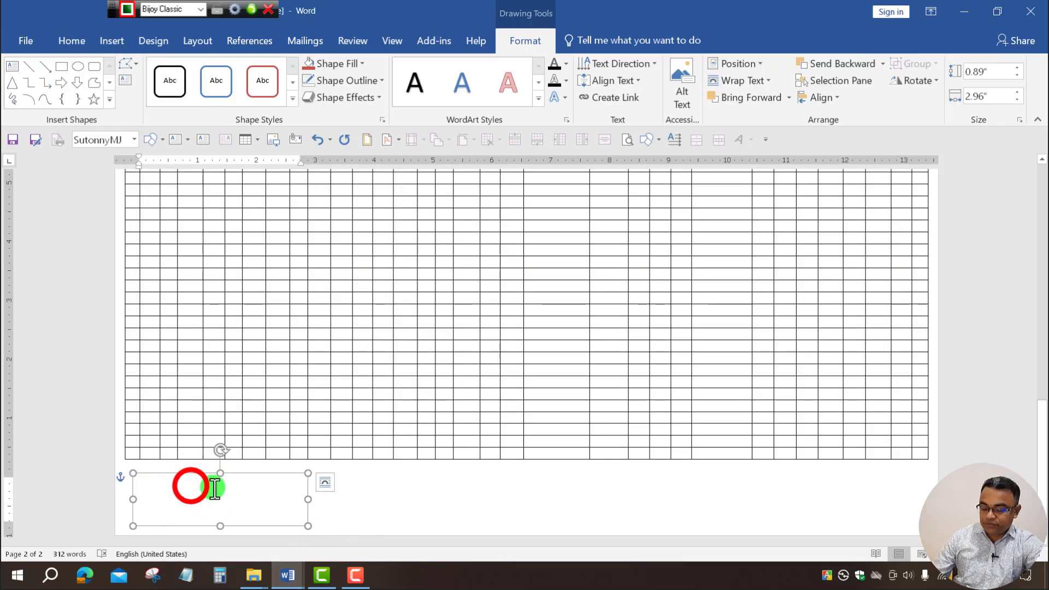
left_click(190, 486)
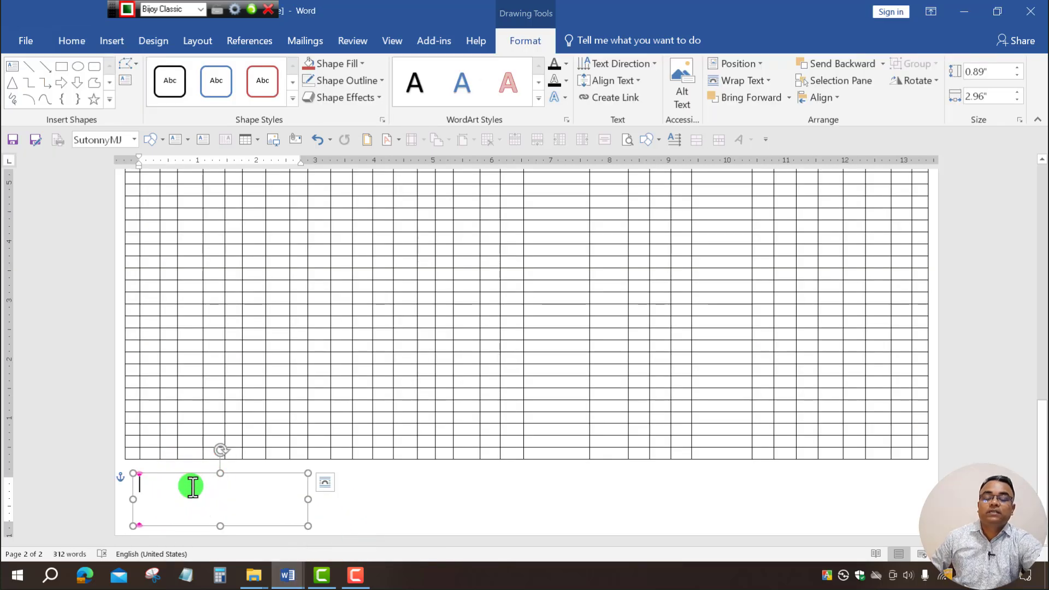
key("ctrl+v")
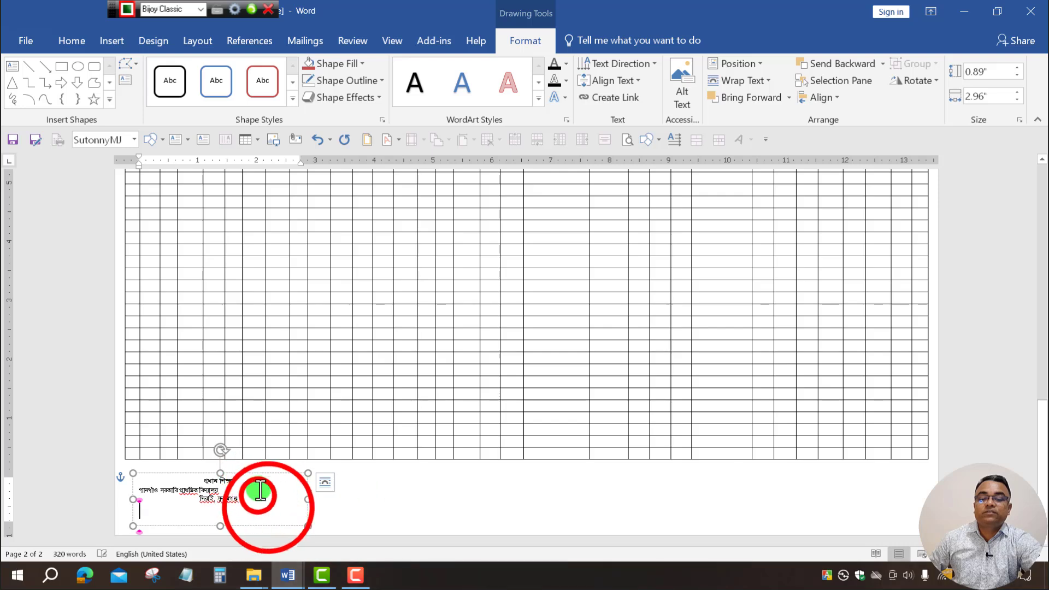
Centre the three signature lines at size 10, then drag a copy of the box rightward.
left_click(257, 496)
left_click_drag(261, 497, 175, 468)
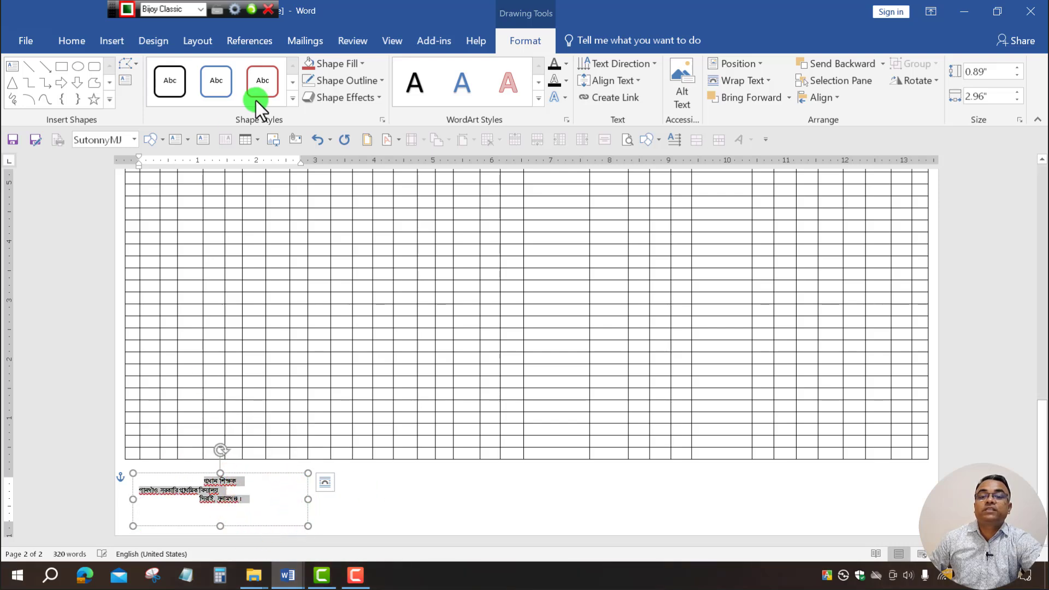
left_click(68, 37)
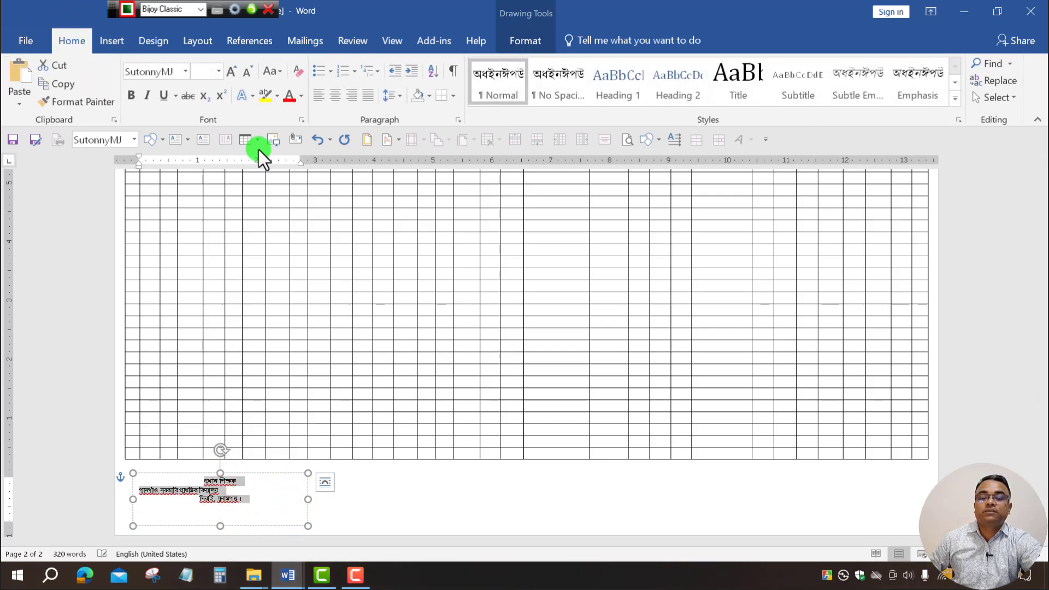
left_click(334, 99)
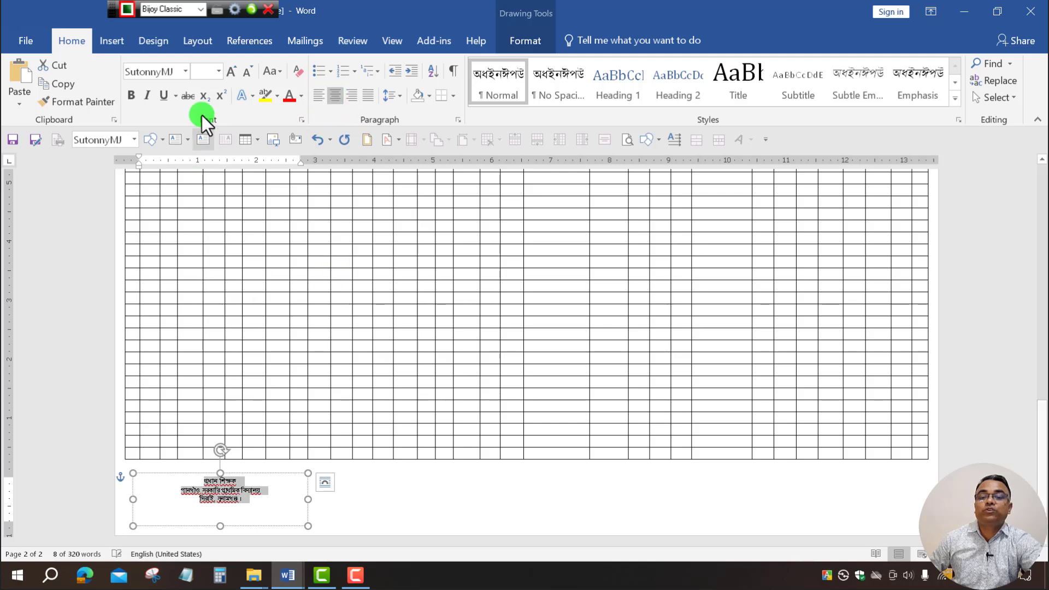
left_click(232, 72)
left_click(216, 71)
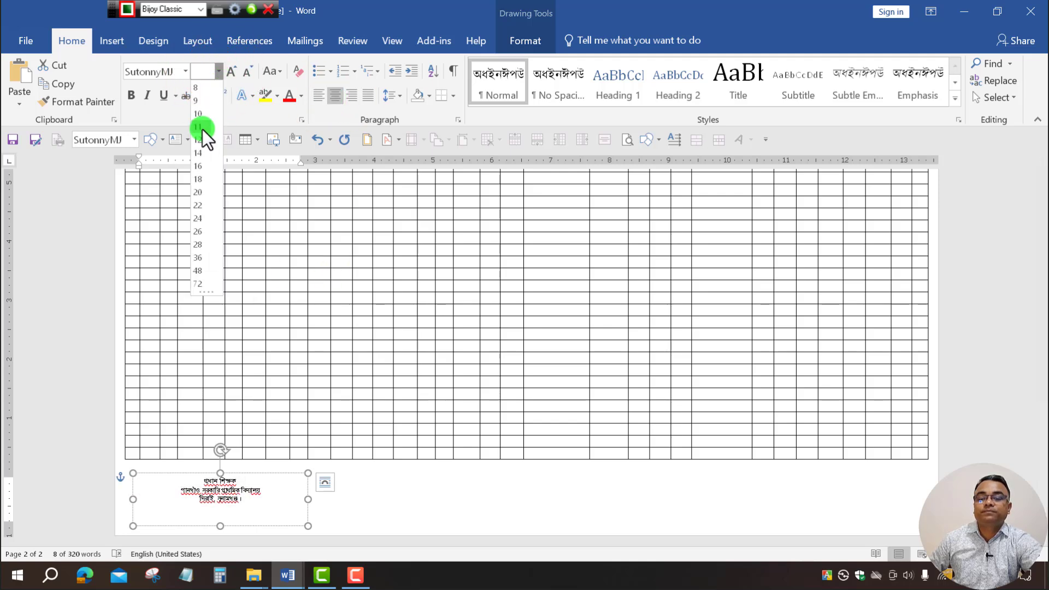
left_click(202, 112)
left_click(375, 505)
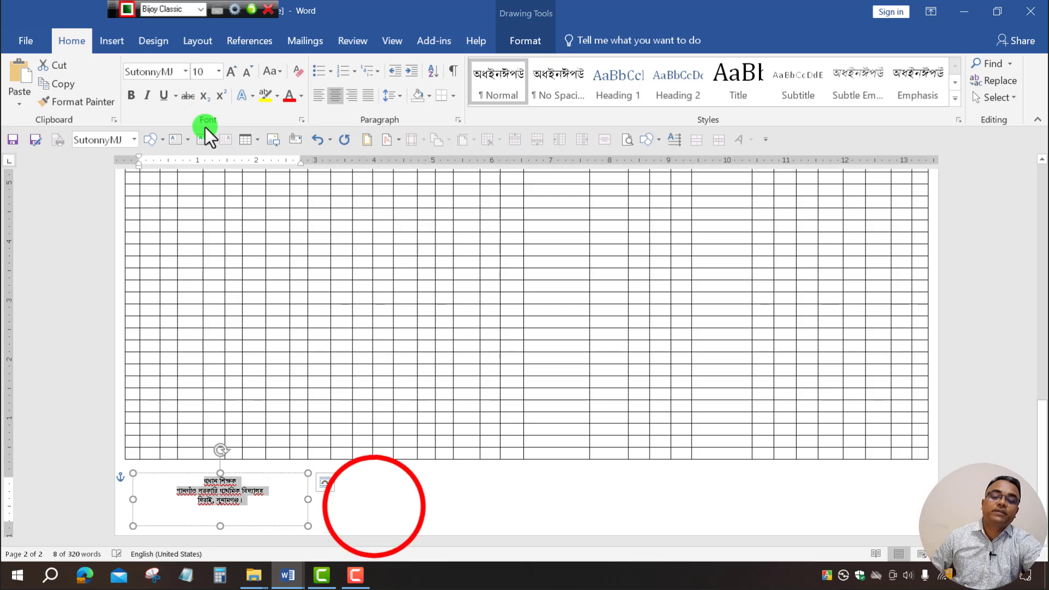
left_click(228, 492)
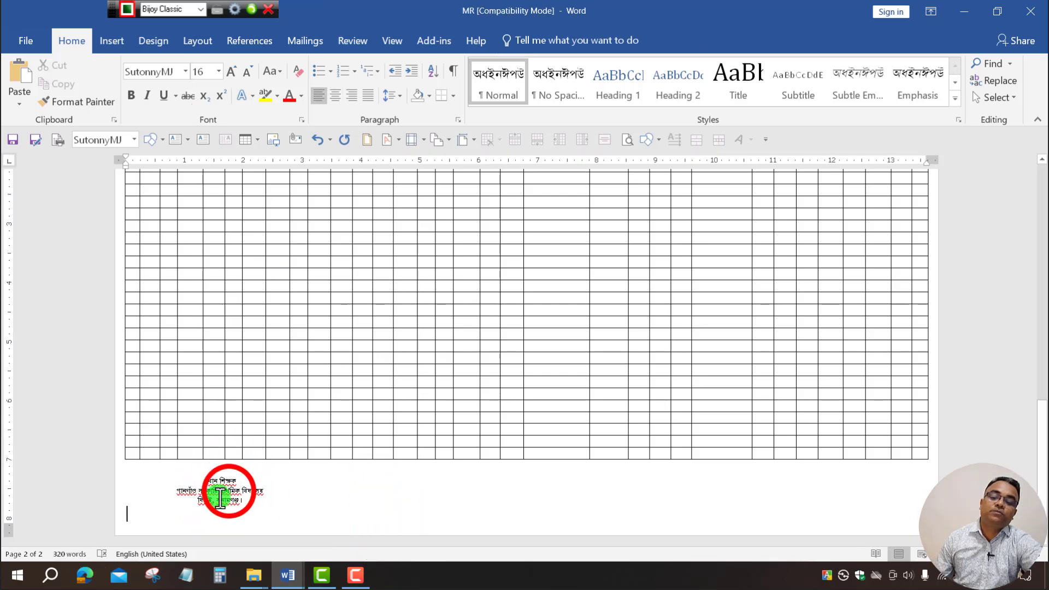
left_click(235, 473)
left_click_drag(235, 473, 393, 480)
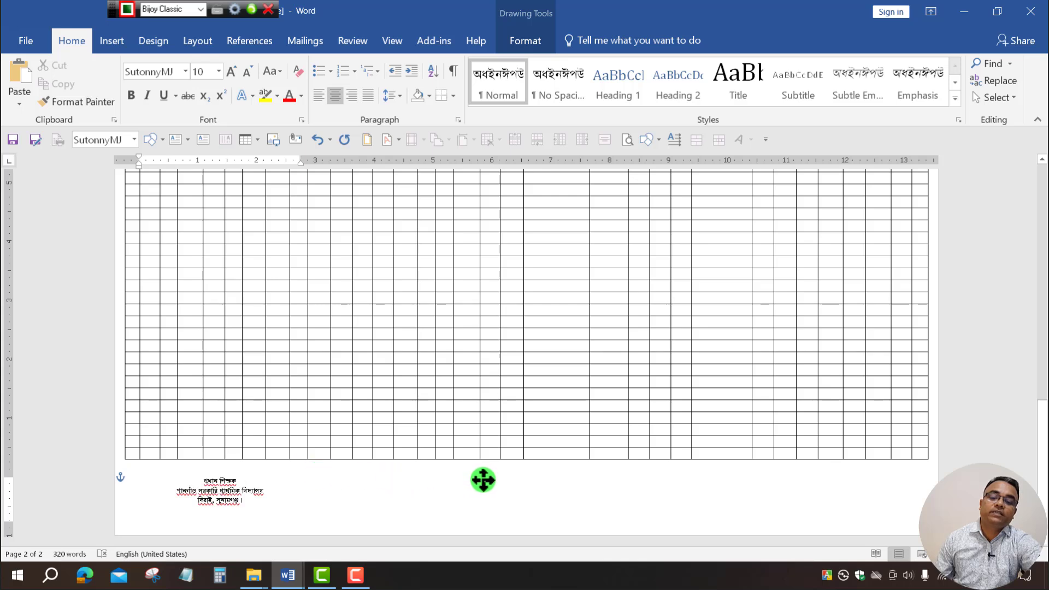
Make copies of the প্রধান শিক্ষক signature box and spread them in a row below the attendance table.
left_click_drag(484, 480, 922, 507)
left_click(534, 480)
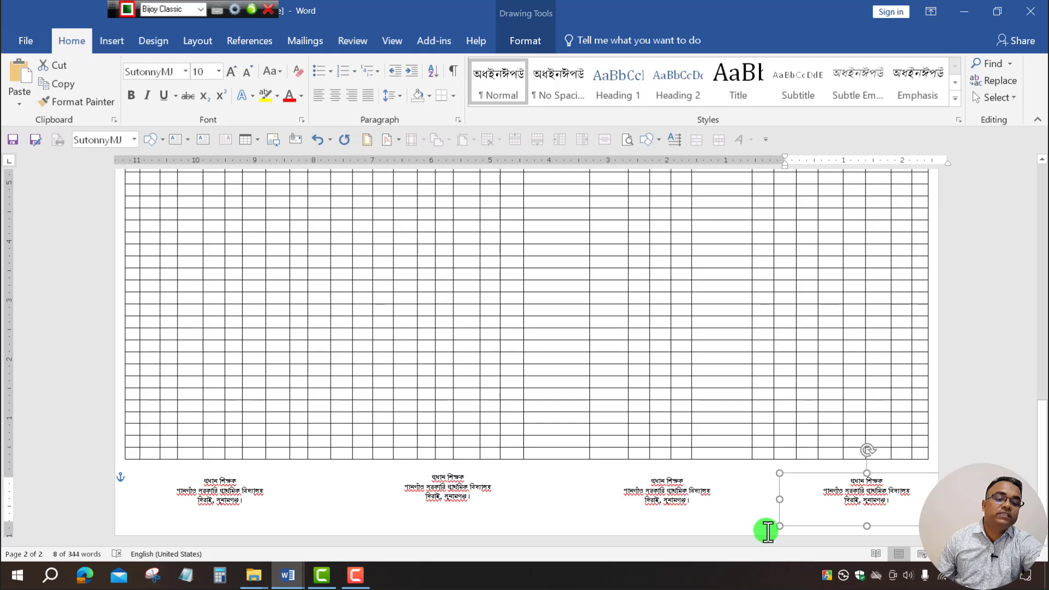
left_click_drag(771, 497, 853, 488)
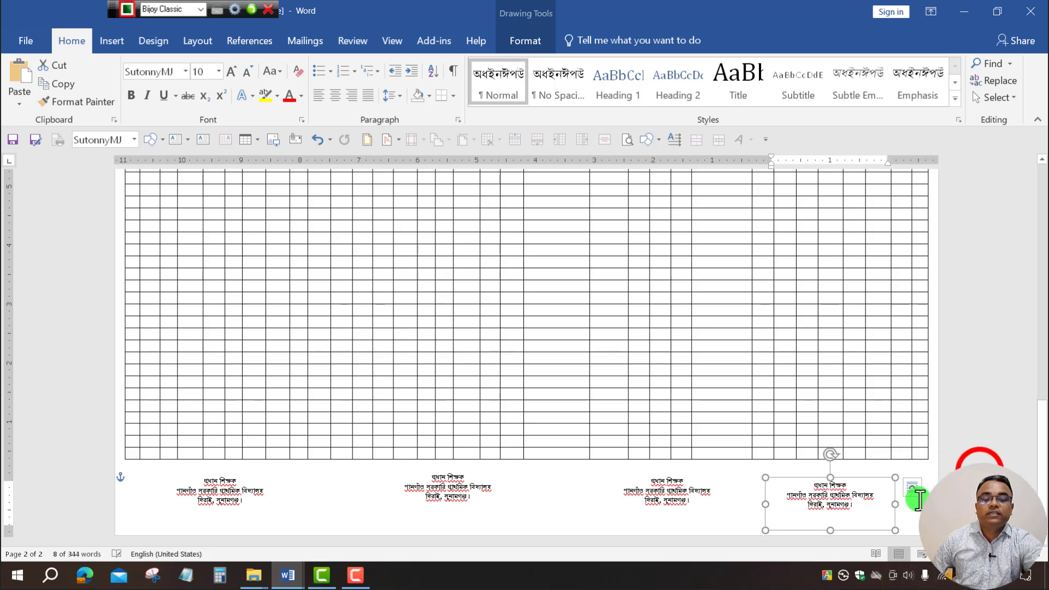
left_click(750, 485)
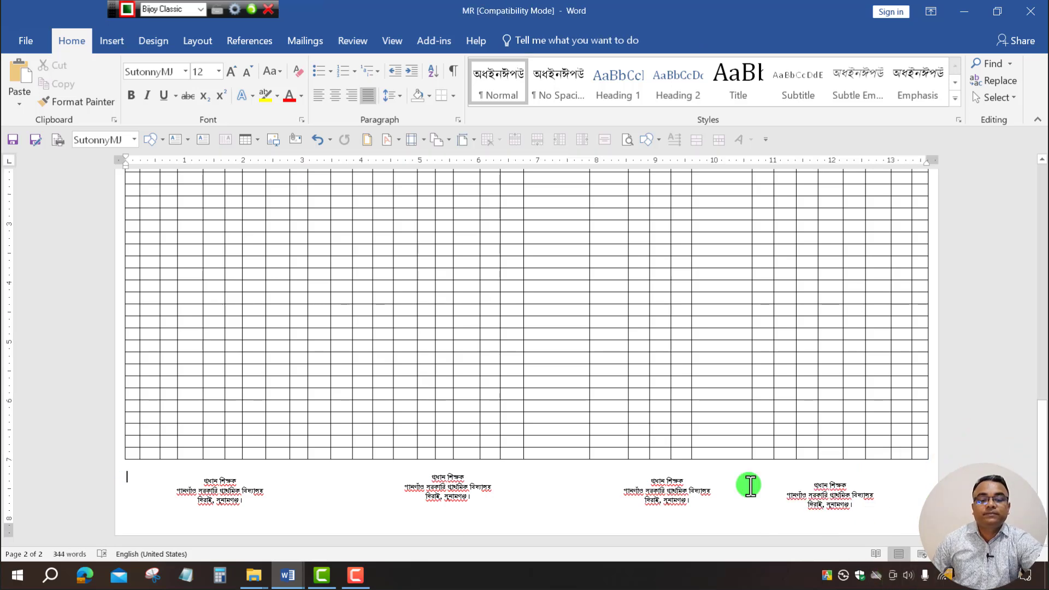
Start deleting the opening characters of the second signature box's title.
left_click(483, 483)
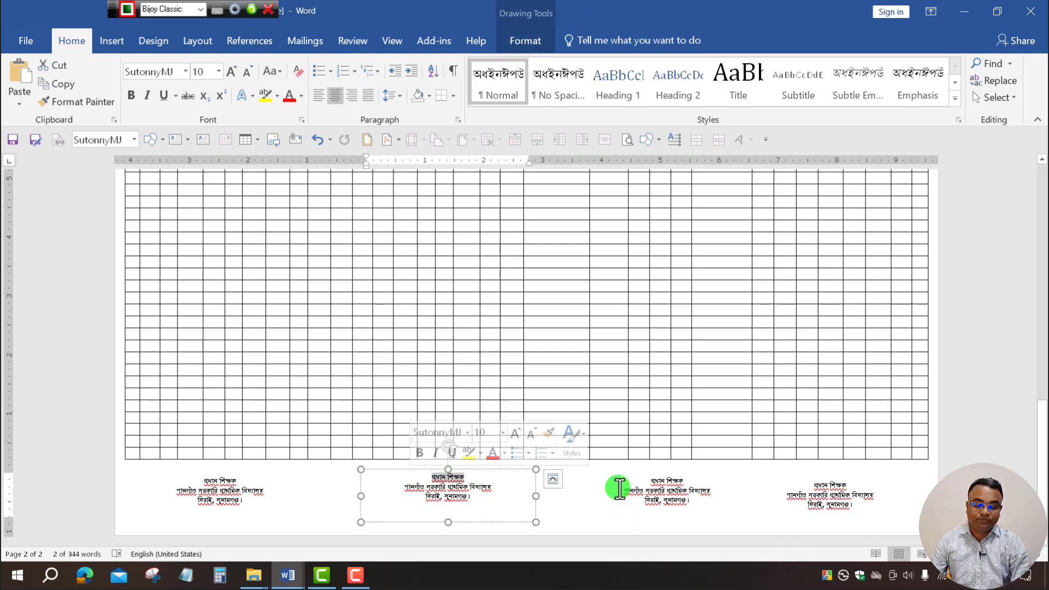
key("Left")
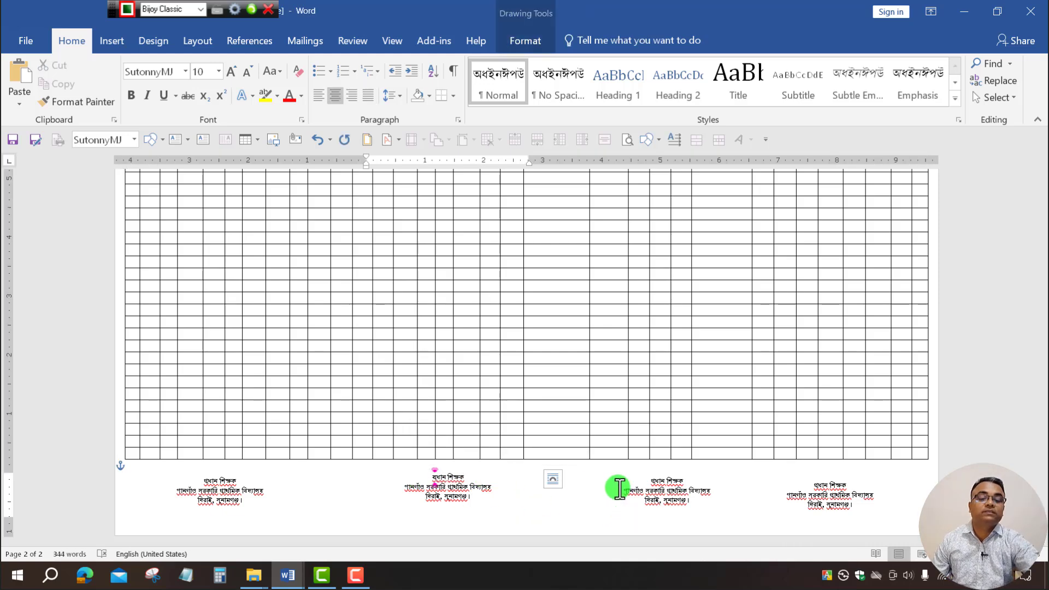
key("Delete")
key("Delete")
right_click(619, 488)
key("Escape")
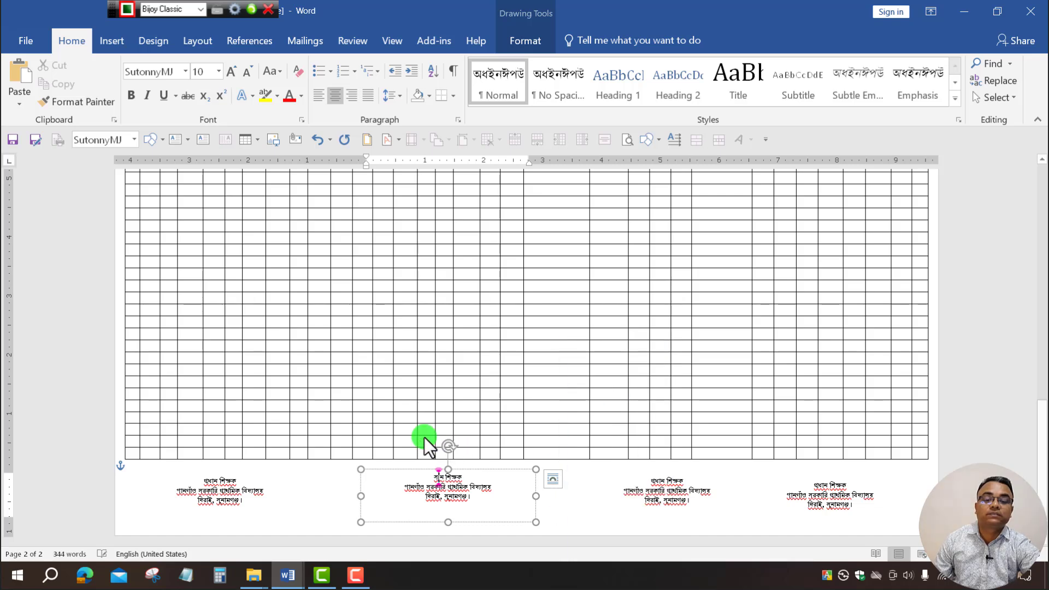
scroll(509, 383, "down", 5)
scroll(514, 380, "up", 5)
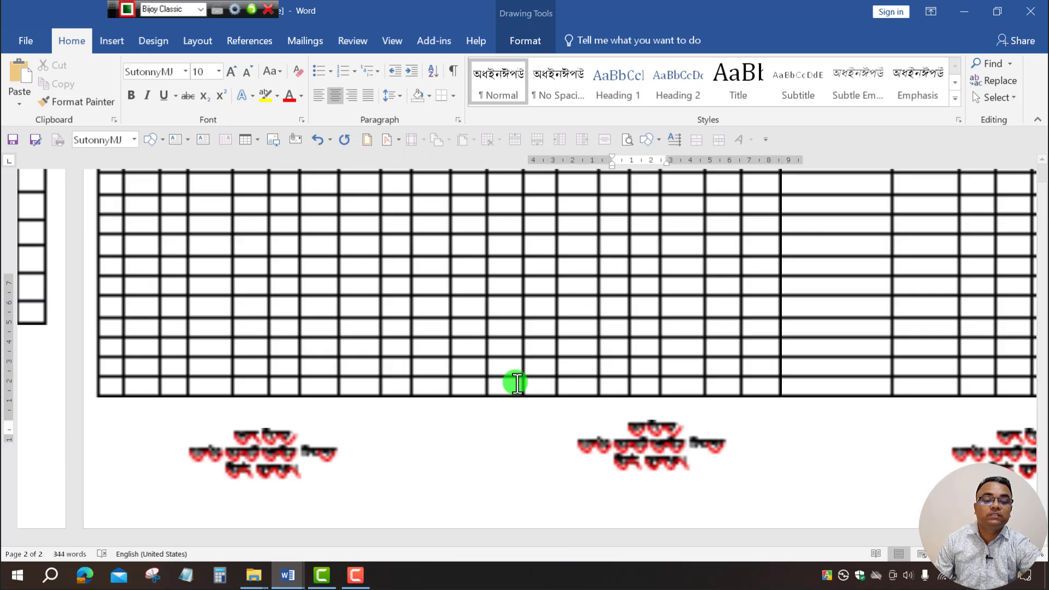
key("ctrl")
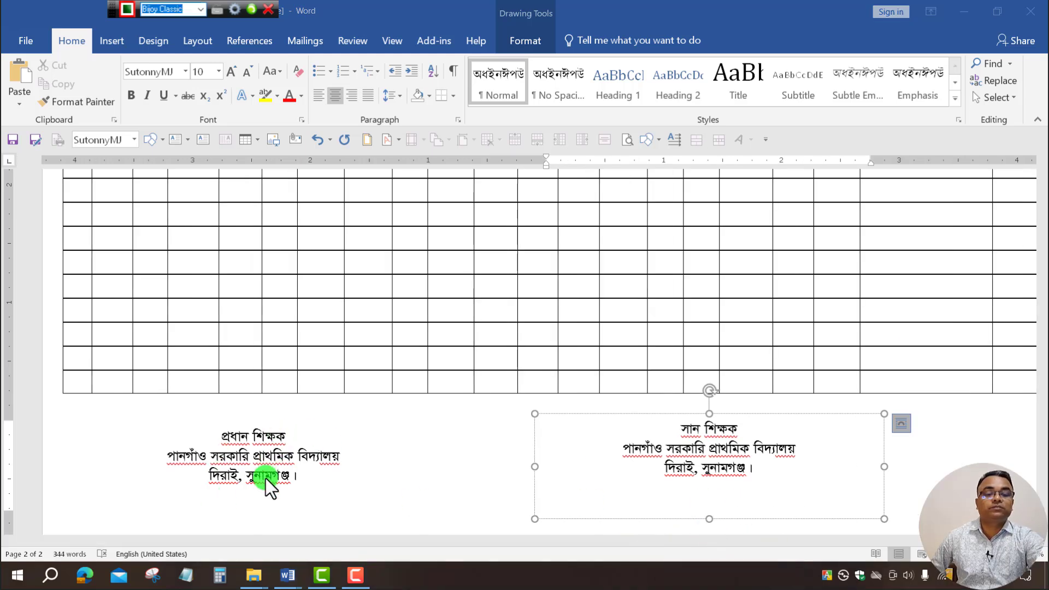
left_click(754, 422)
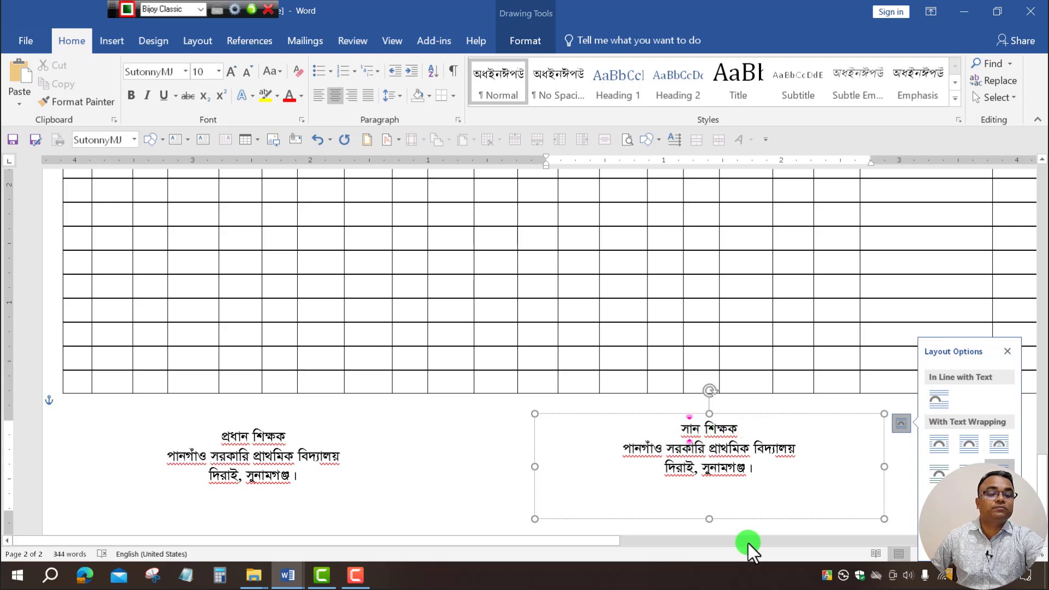
left_click(644, 540)
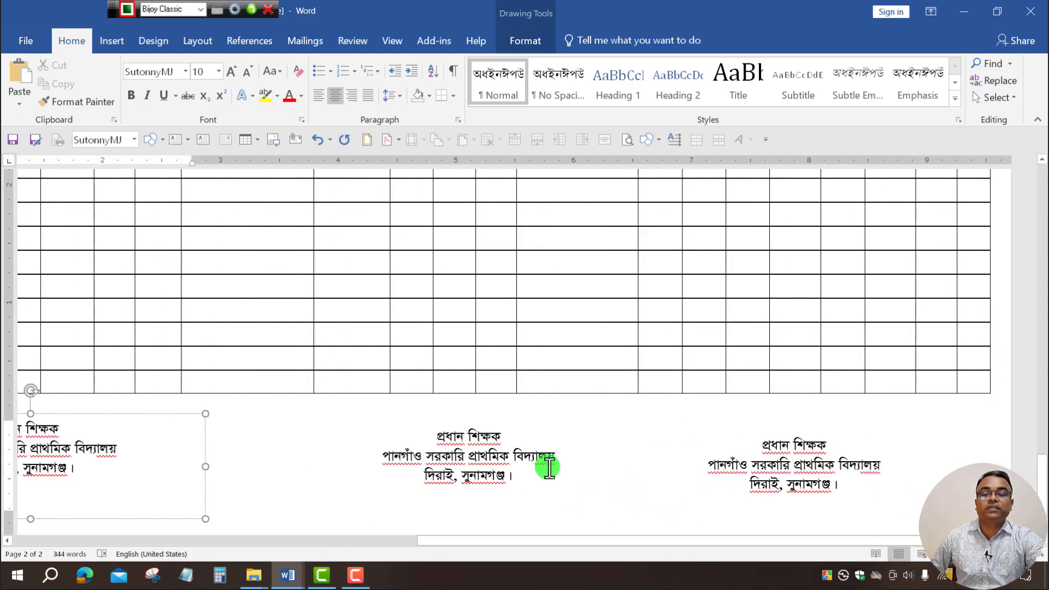
left_click(627, 457)
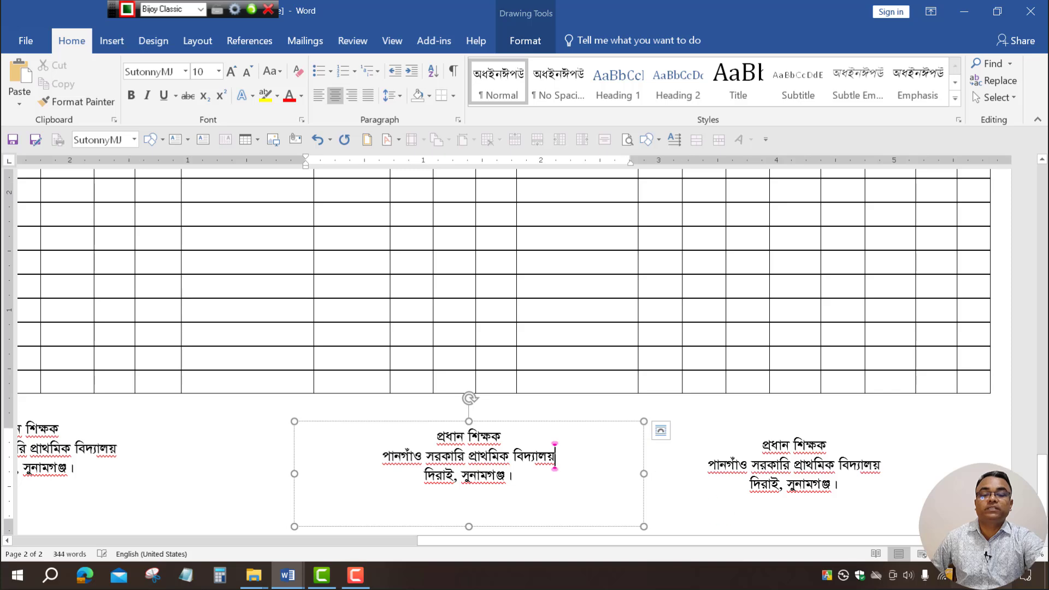
left_click(939, 555)
left_click(938, 554)
left_click(938, 555)
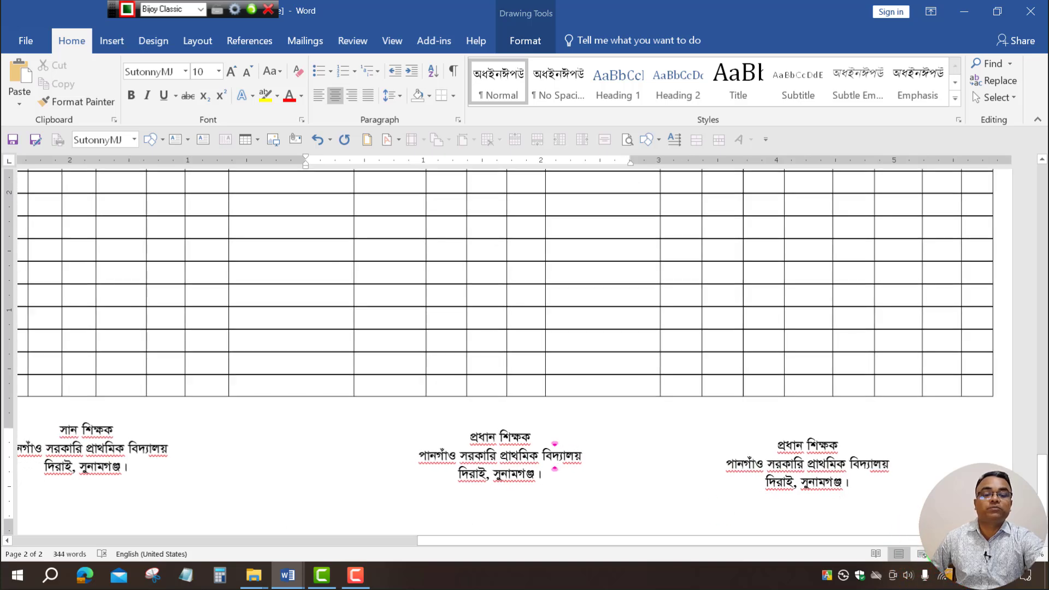
left_click(938, 554)
left_click_drag(405, 542, 24, 544)
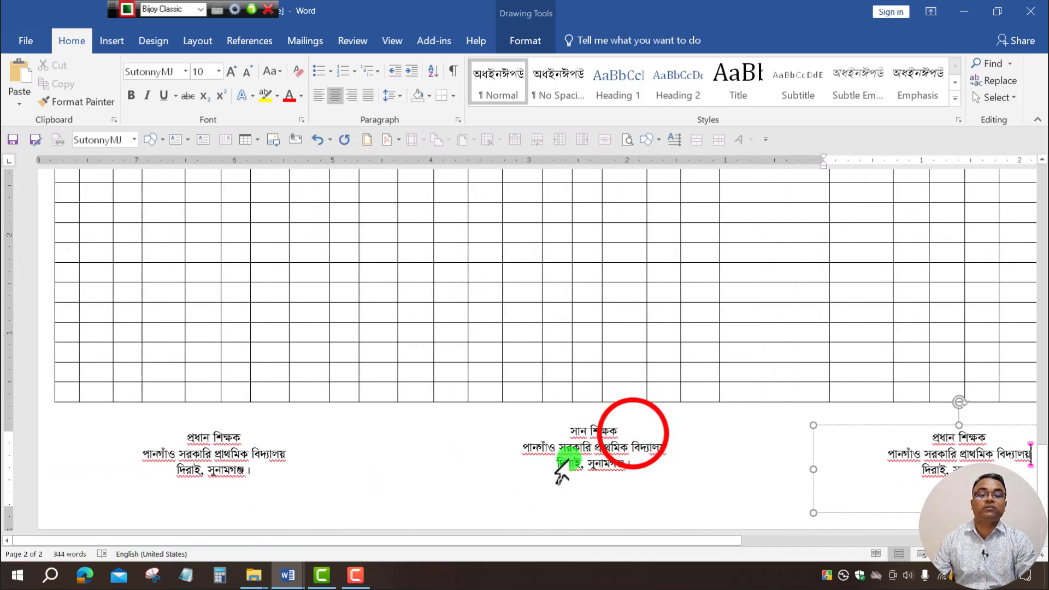
left_click(633, 434)
left_click_drag(633, 433, 570, 432)
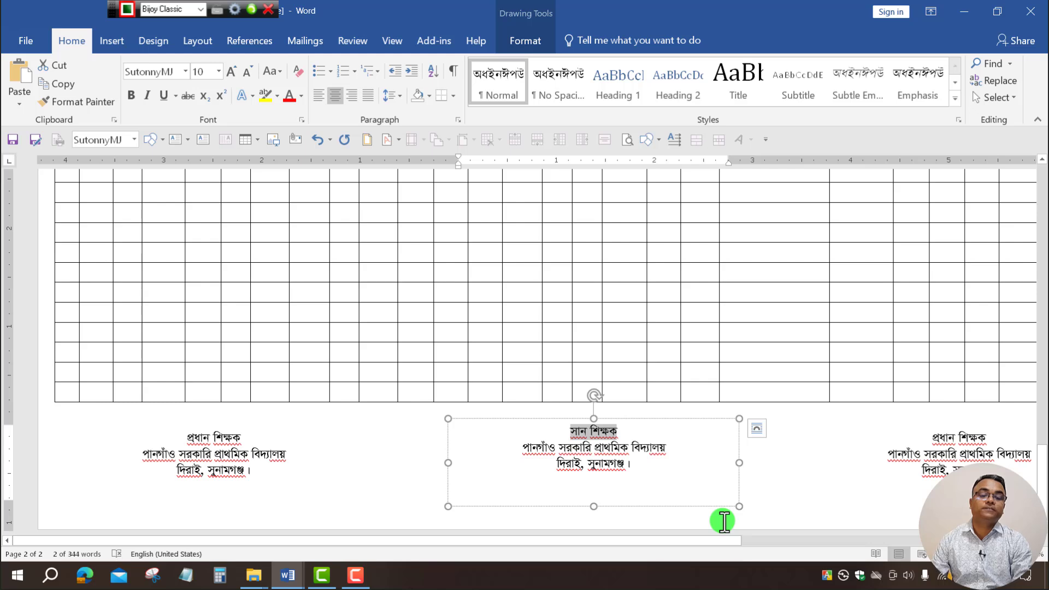
Replace the left signature box's old title with সভাপতি.
key("Delete")
key("Delete")
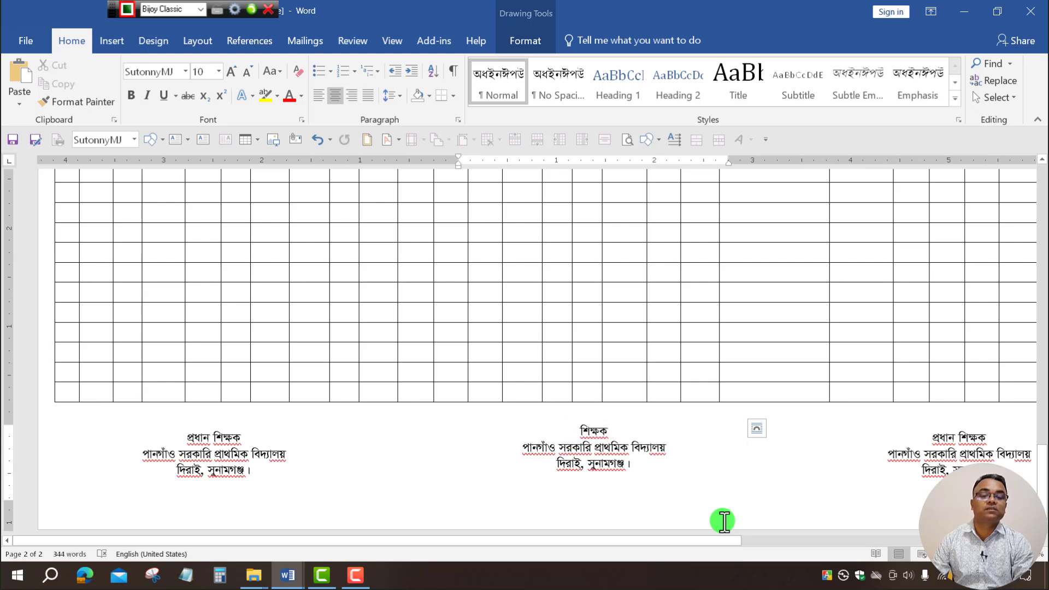
key("Delete")
type("সভাপি")
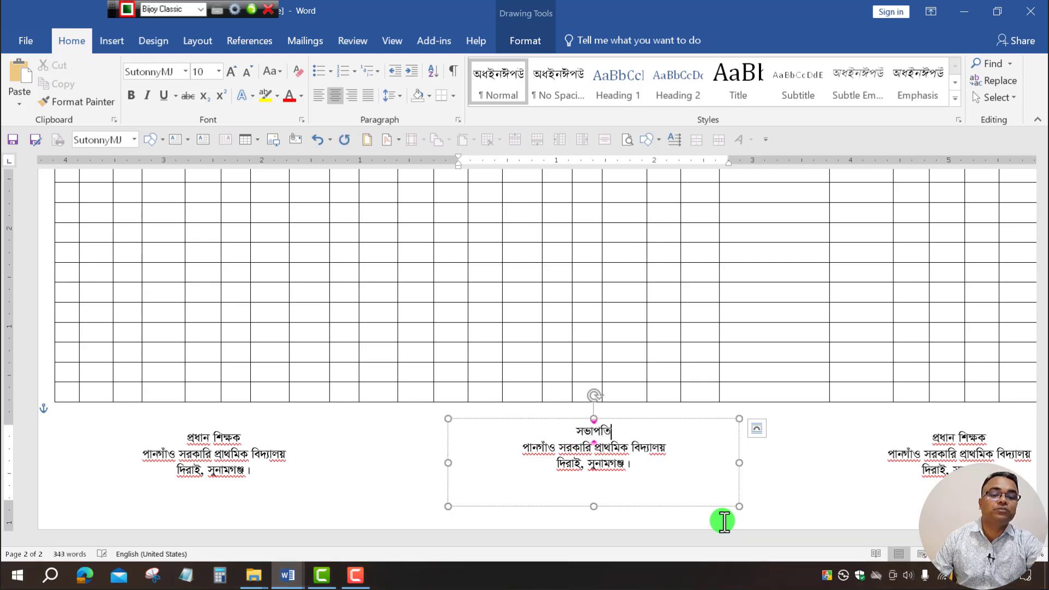
left_click_drag(697, 540, 905, 546)
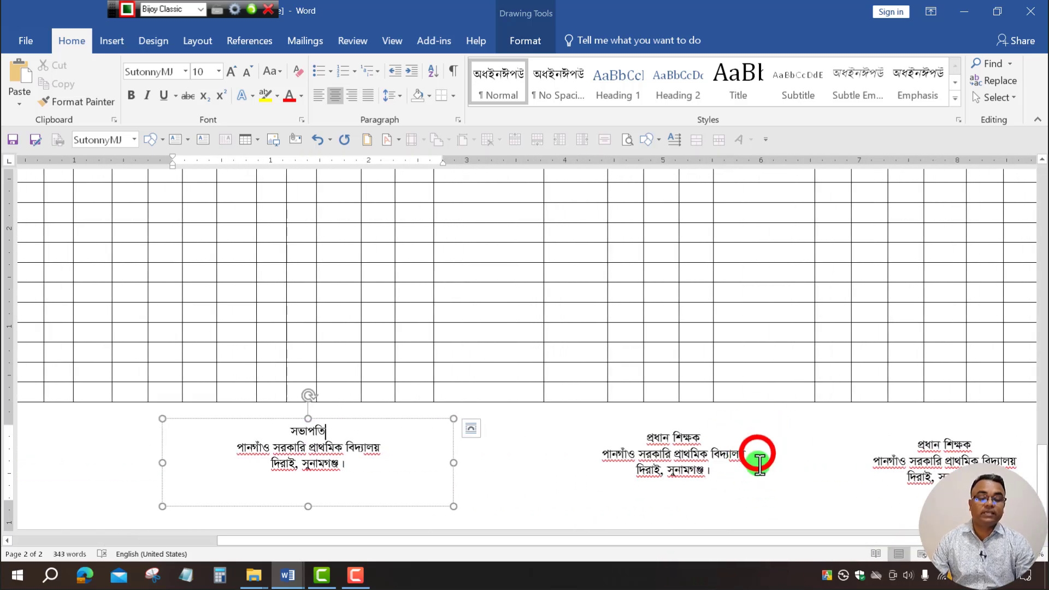
Replace the middle box's top two lines with the pasted সহঃউপজেলা শিক্ষা অফিসার title, centred.
left_click_drag(731, 452, 646, 438)
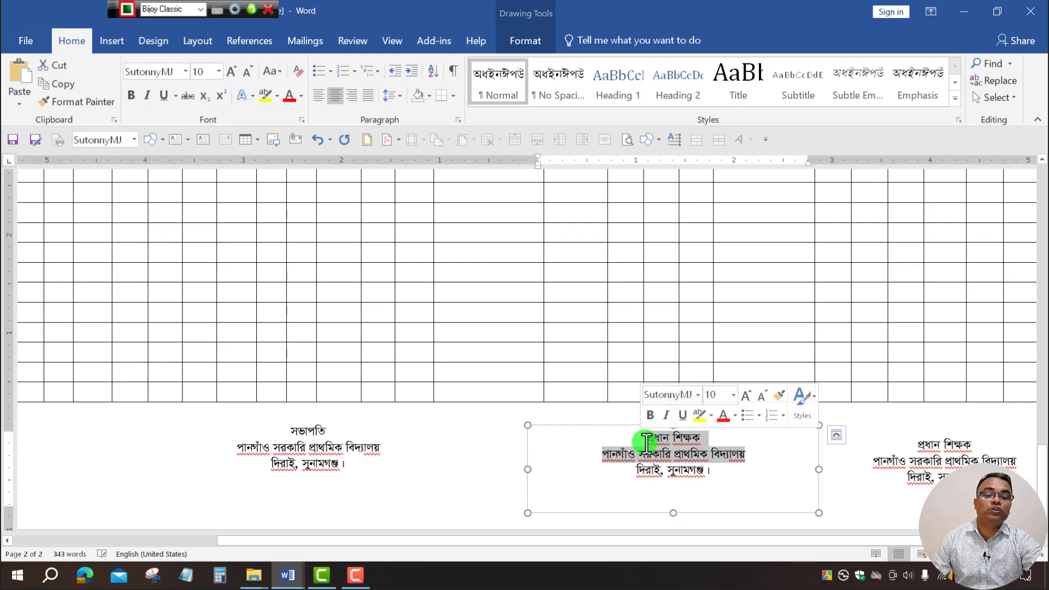
left_click(646, 442)
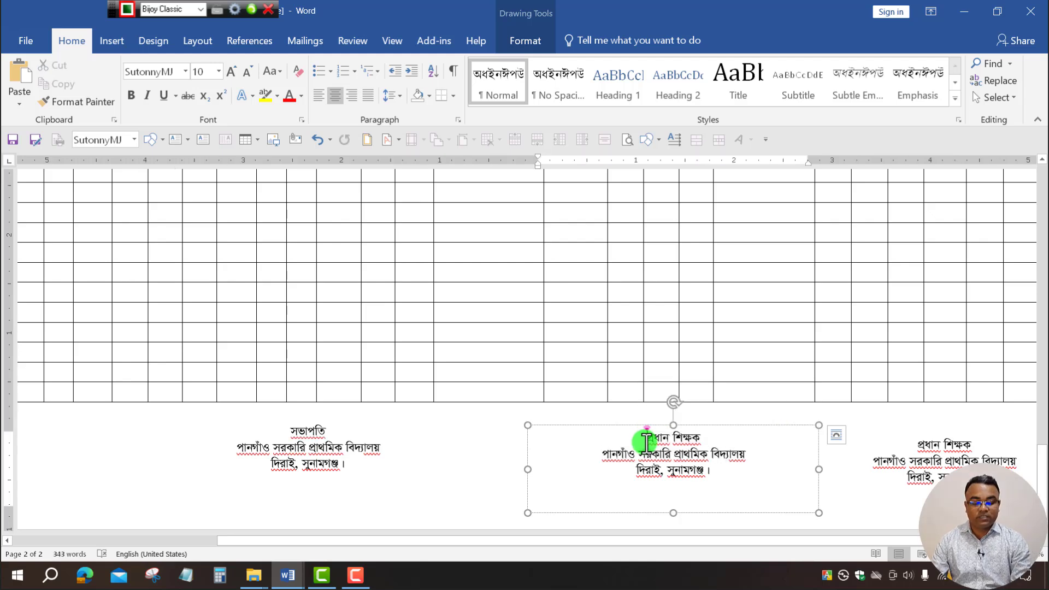
left_click_drag(754, 454, 619, 440)
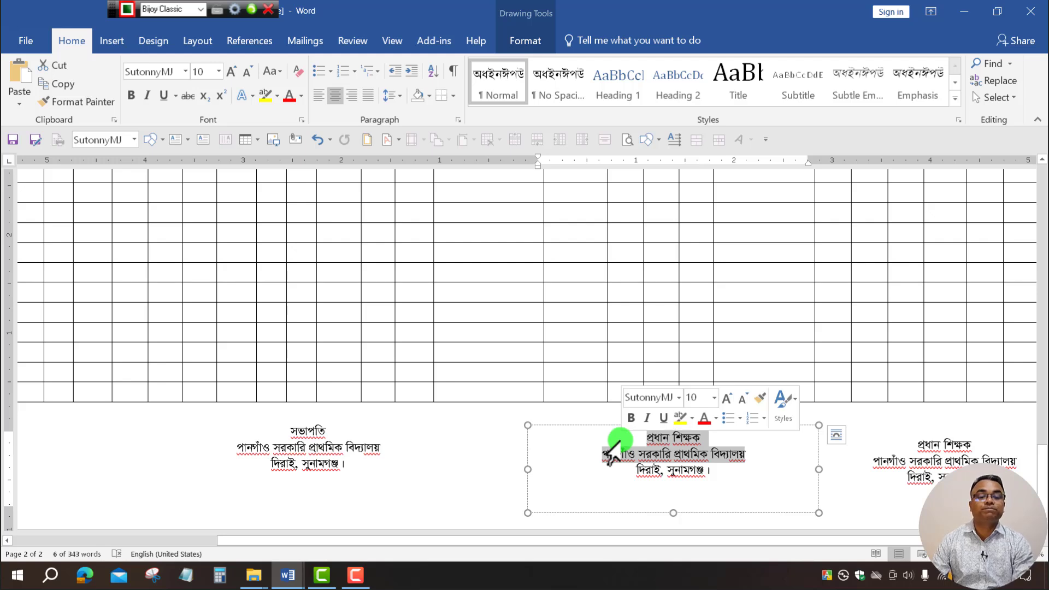
key("Delete")
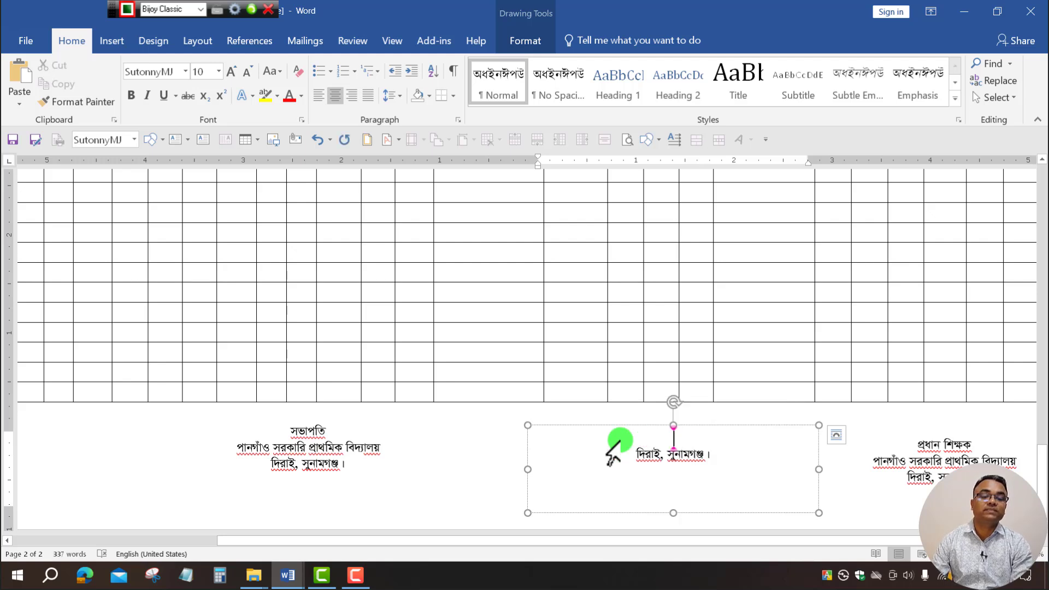
type("সহ:উপজেলা শিক্ষা অফিসার")
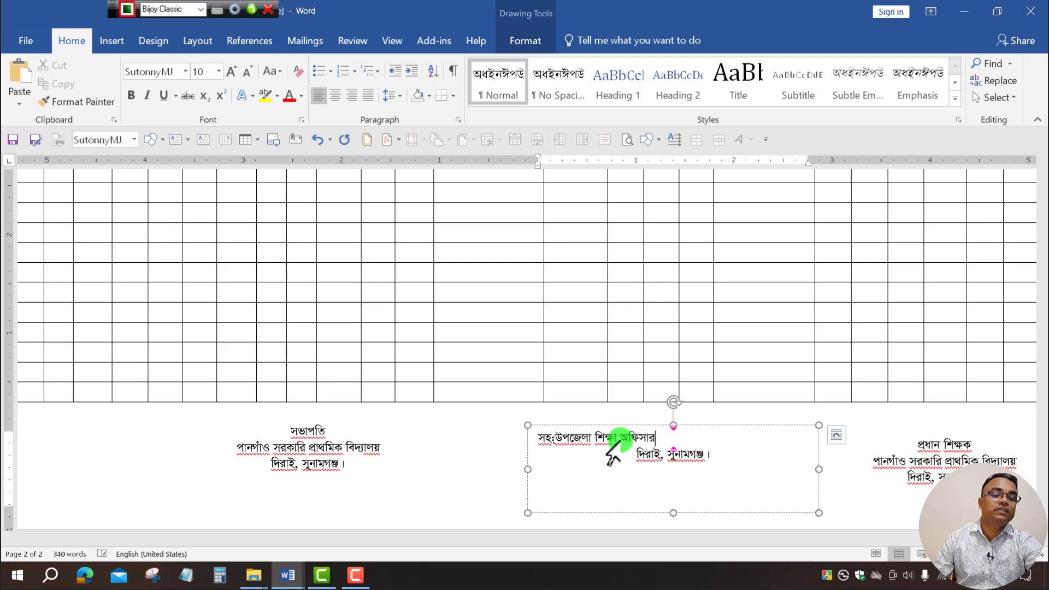
left_click(339, 94)
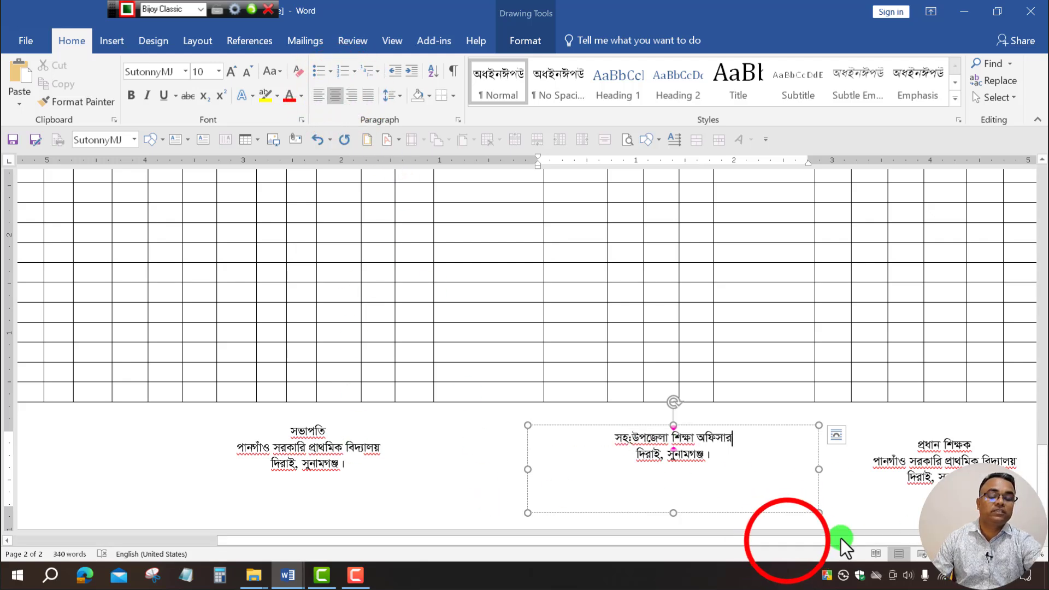
left_click_drag(788, 540, 951, 542)
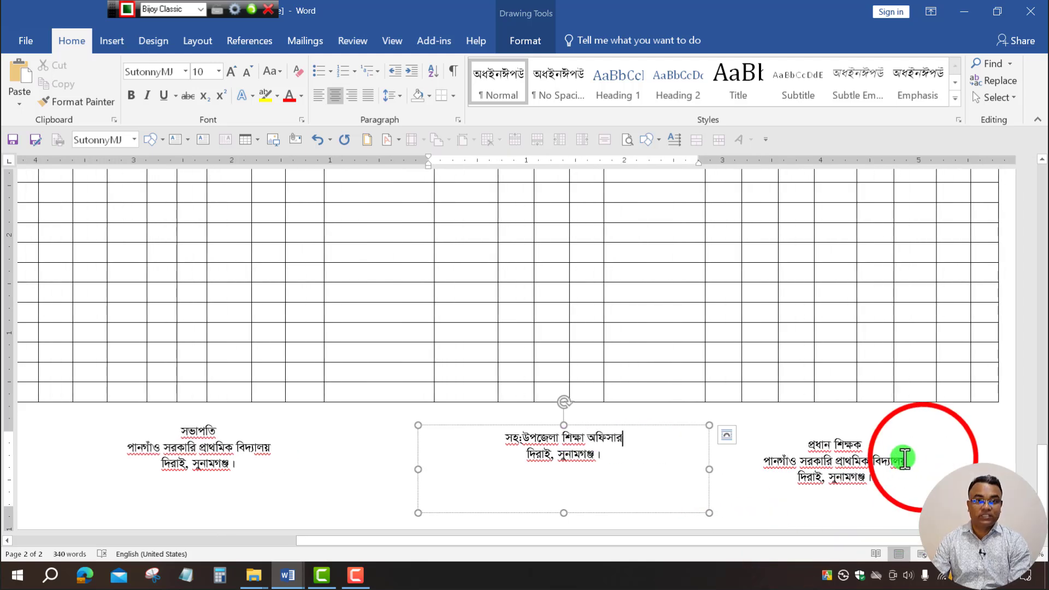
Replace the right box's top two lines with উপজেলা শিক্ষা অফিসার above দিরাই, সুনামগঞ্জ।.
left_click_drag(919, 458, 796, 443)
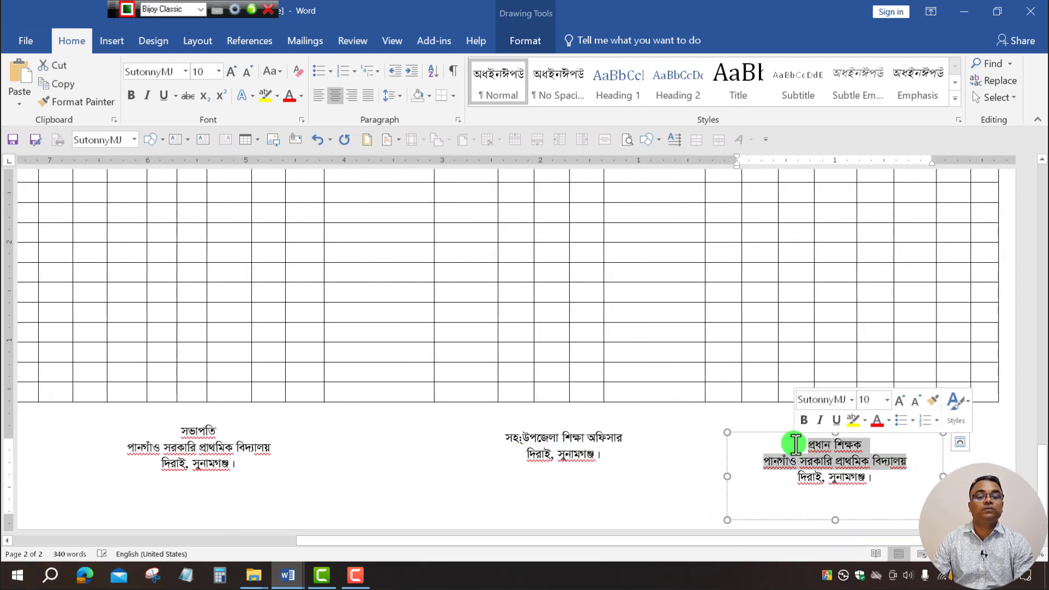
key("Delete")
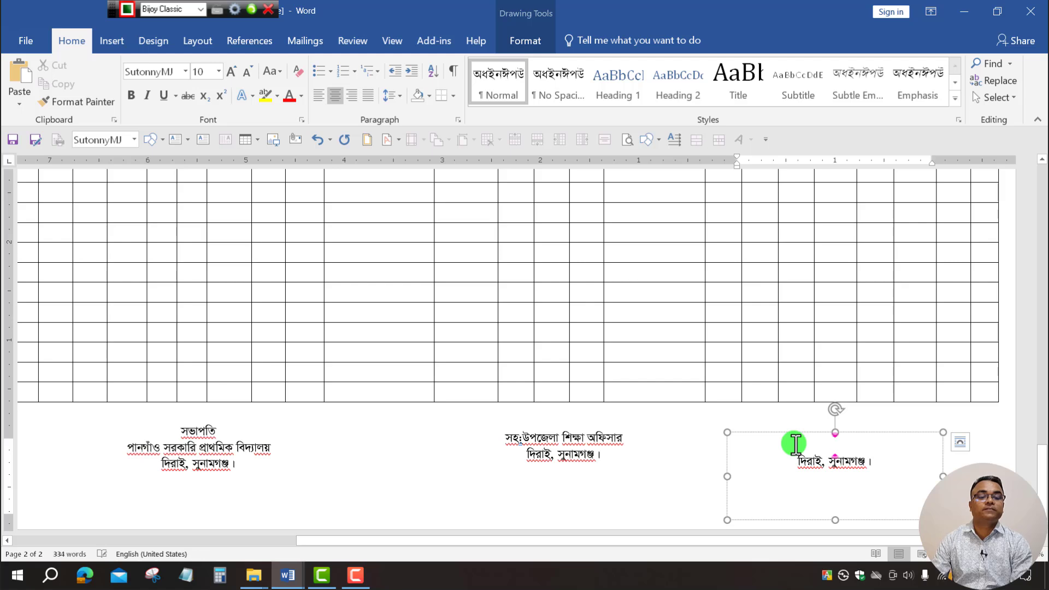
type("জড়")
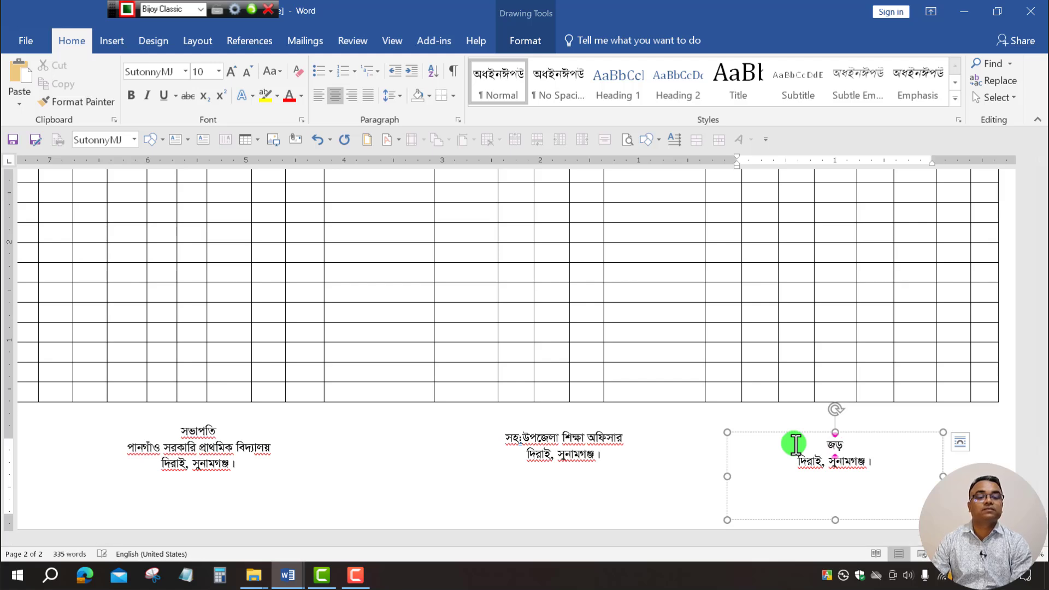
type("প")
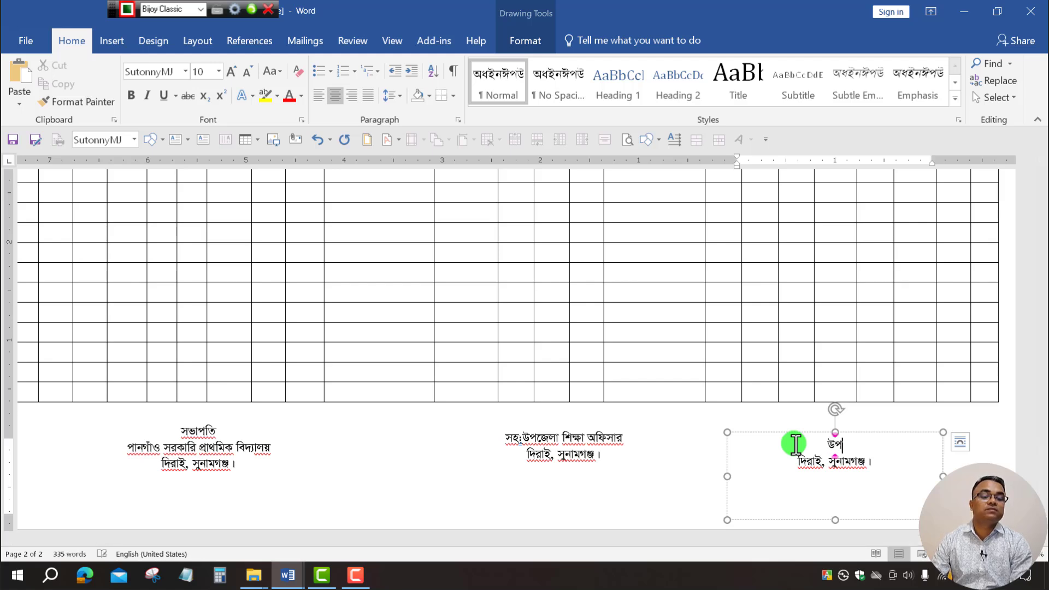
type("জেলা শিক্ষা অফিসার")
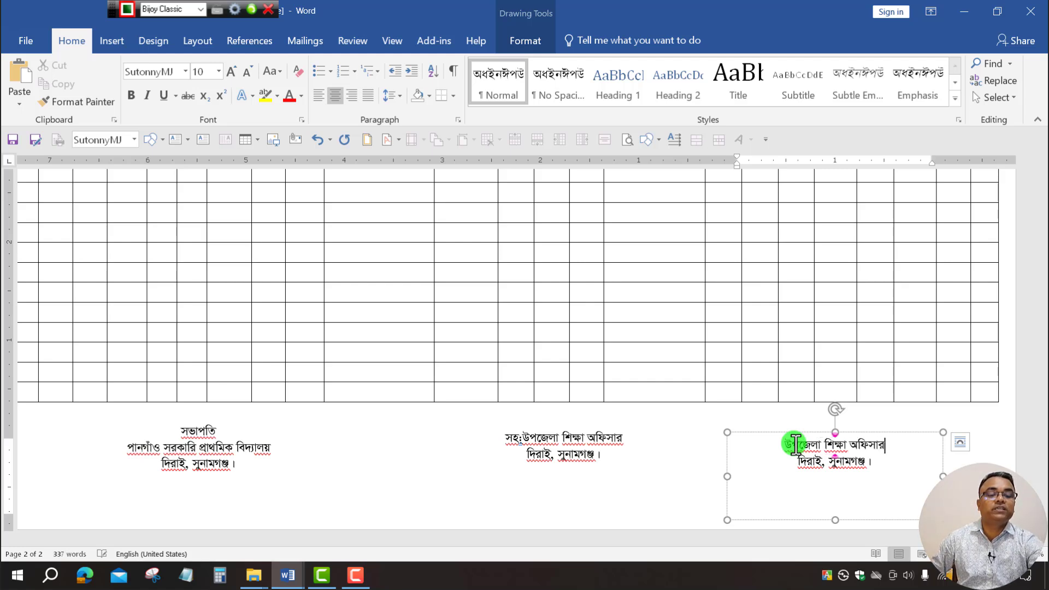
left_click(673, 498)
left_click_drag(822, 545, 687, 542)
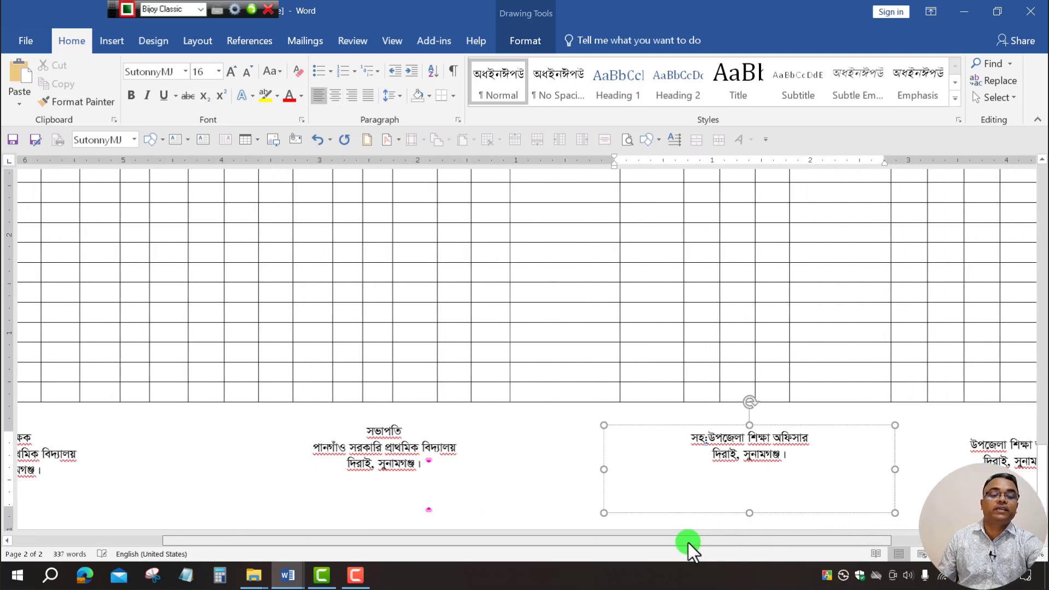
left_click(830, 452)
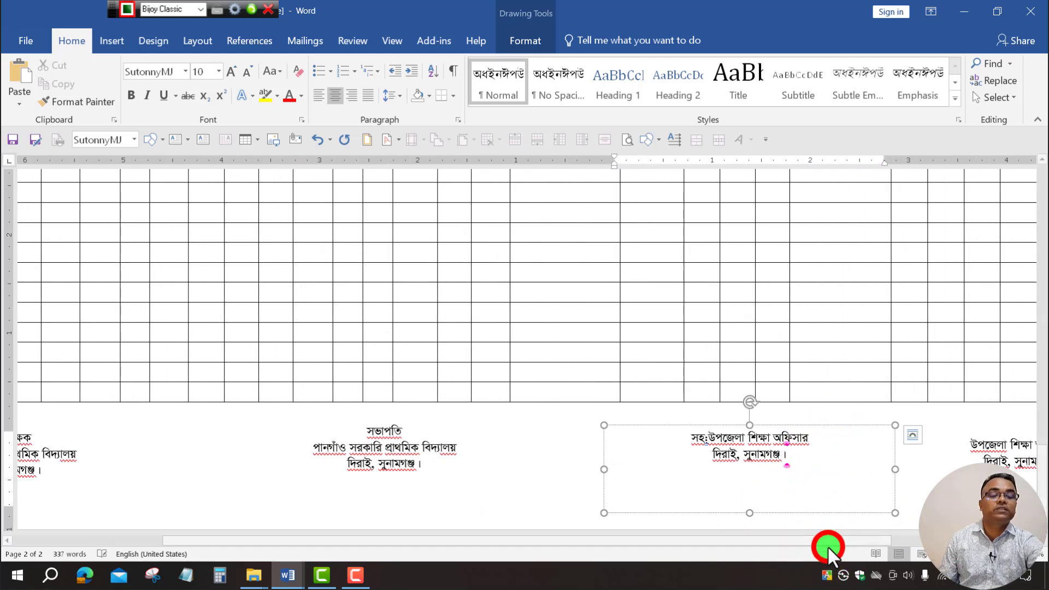
left_click(938, 554)
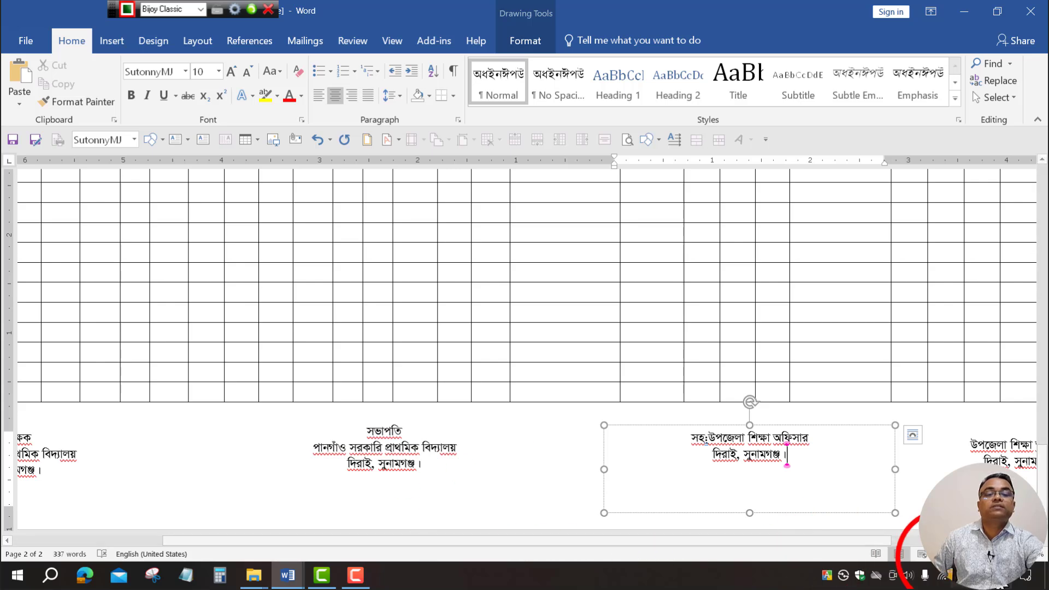
left_click(938, 554)
Zoom out to view both pages of the form, then scroll back to page 1's top.
left_click(937, 555)
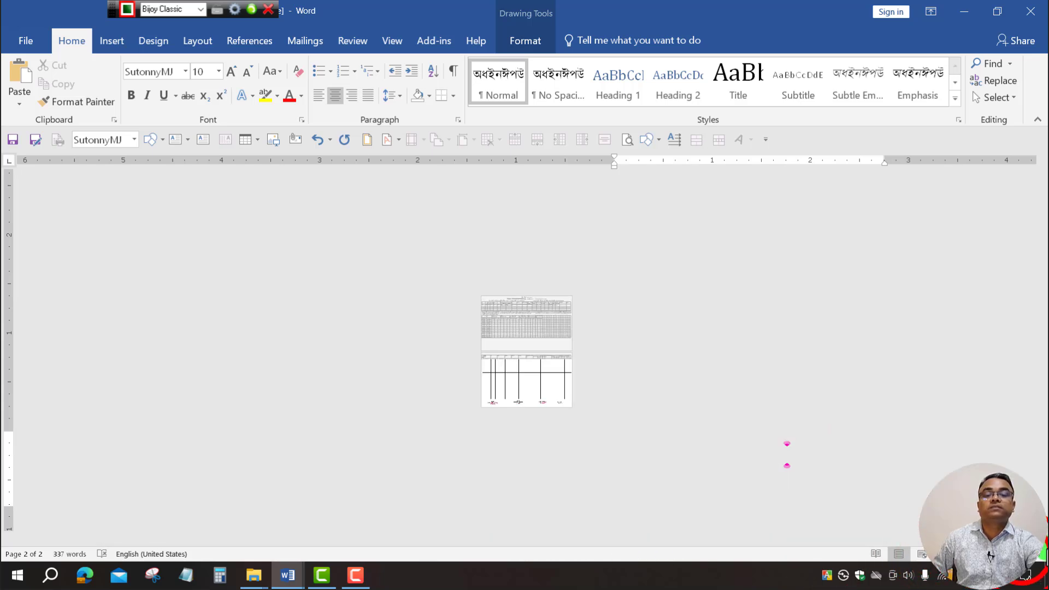
left_click(1029, 554)
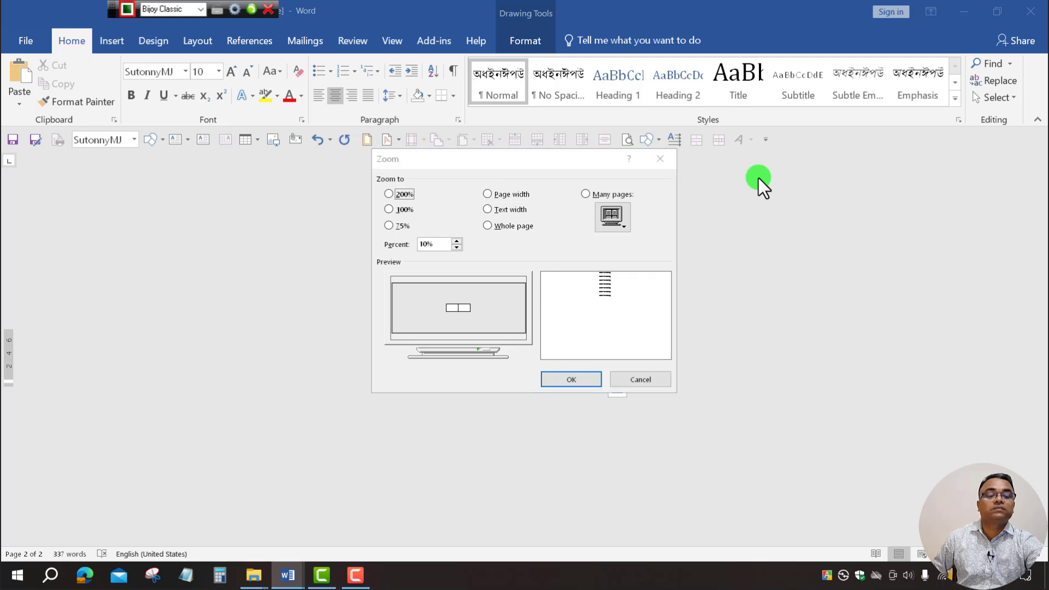
left_click(664, 158)
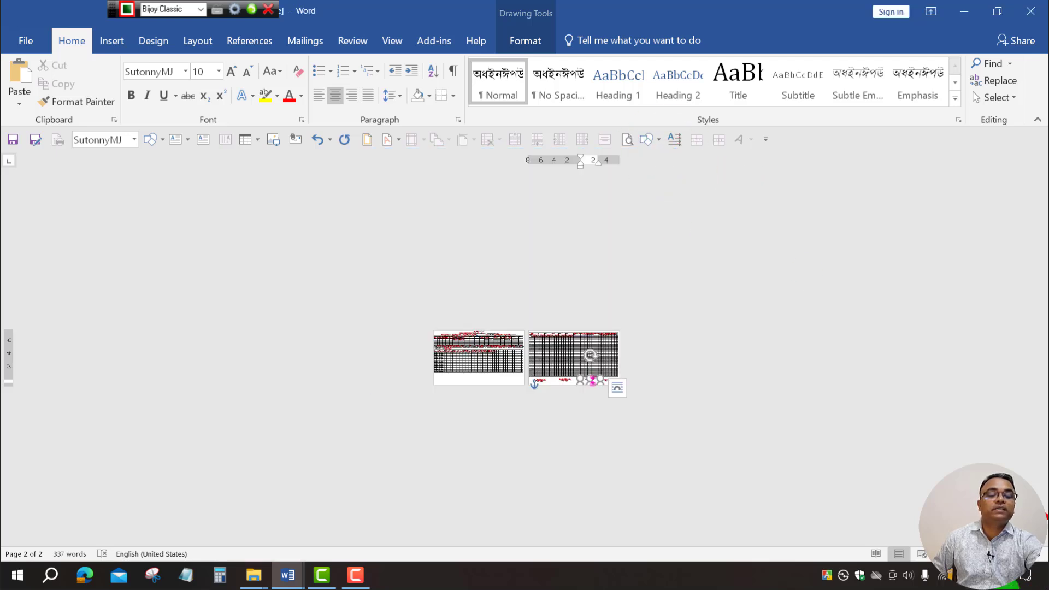
scroll(590, 355, "up", 5)
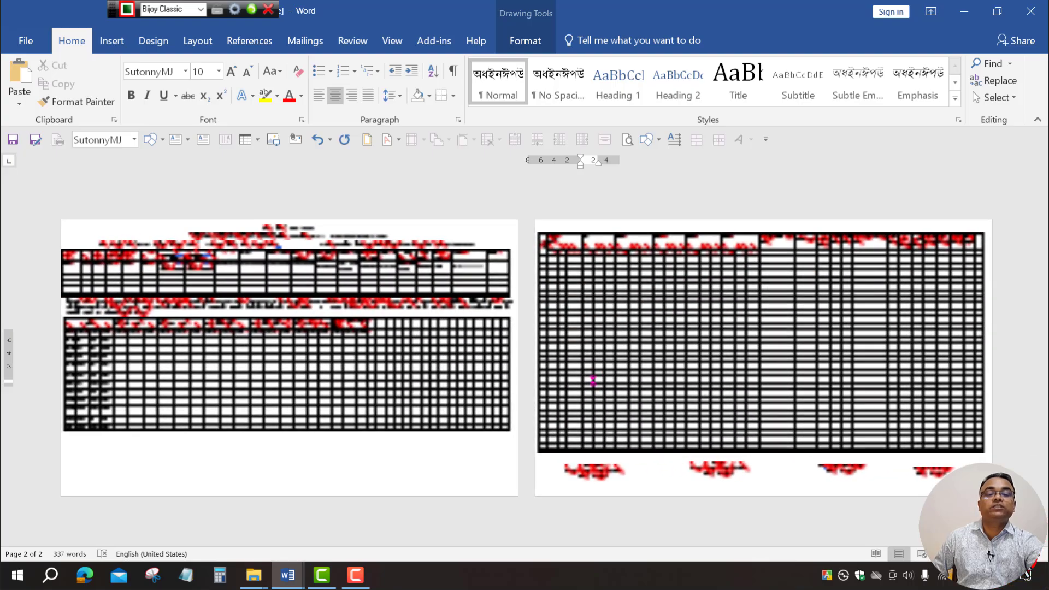
scroll(591, 355, "up", 5)
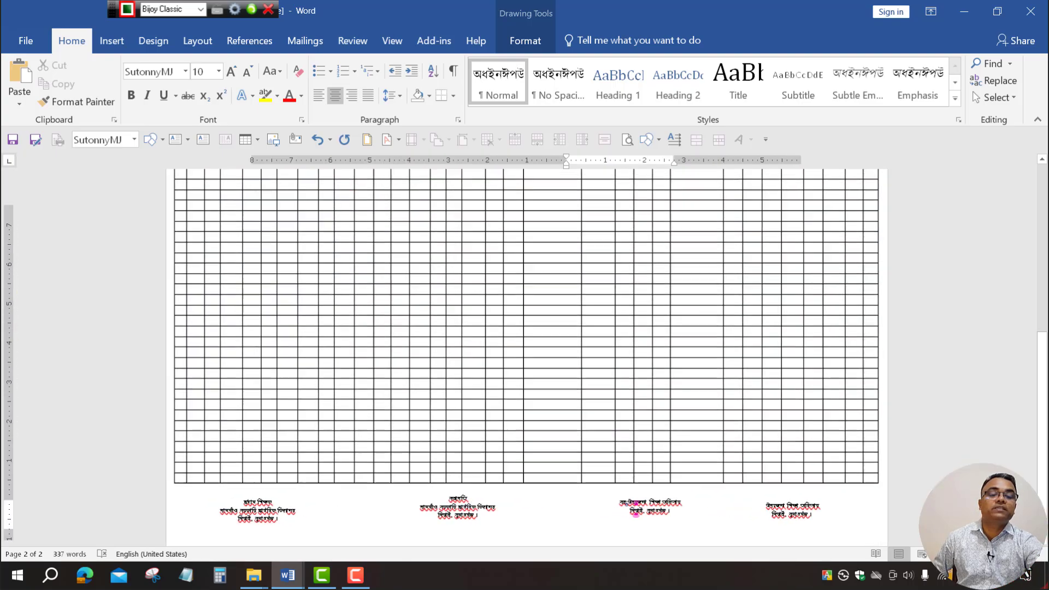
scroll(730, 424, "up", 15)
Select the bottom footer row in the finished sample MR document, then return to the MR form.
left_click(735, 389)
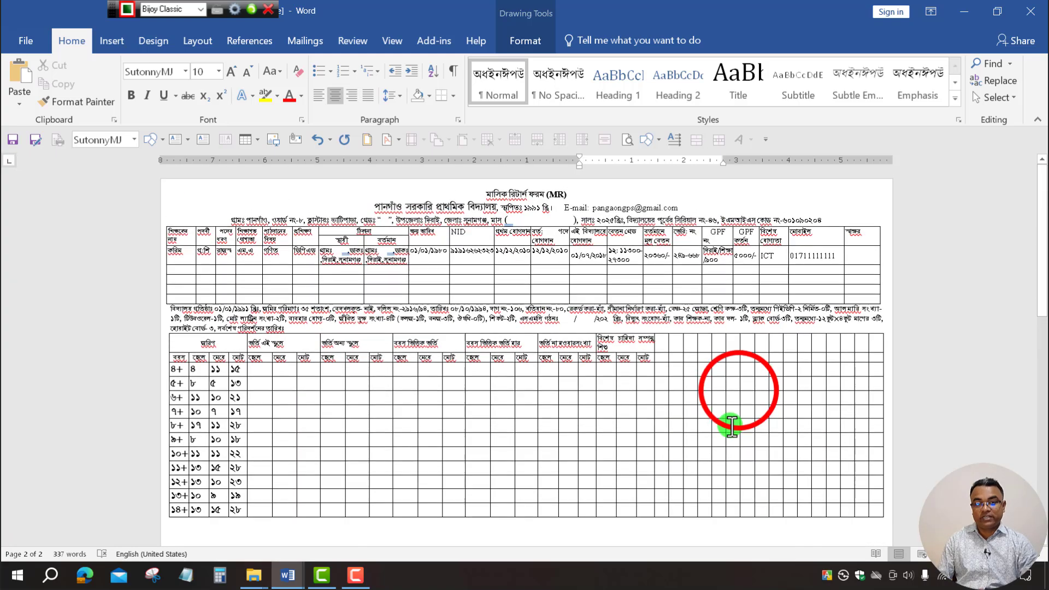
left_click(791, 432)
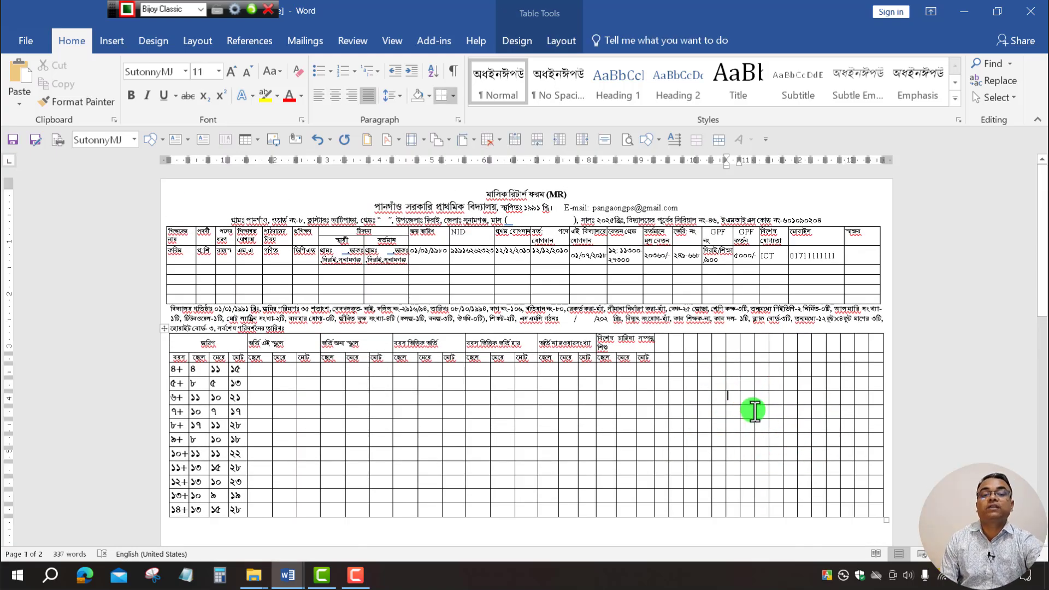
scroll(754, 411, "down", 3)
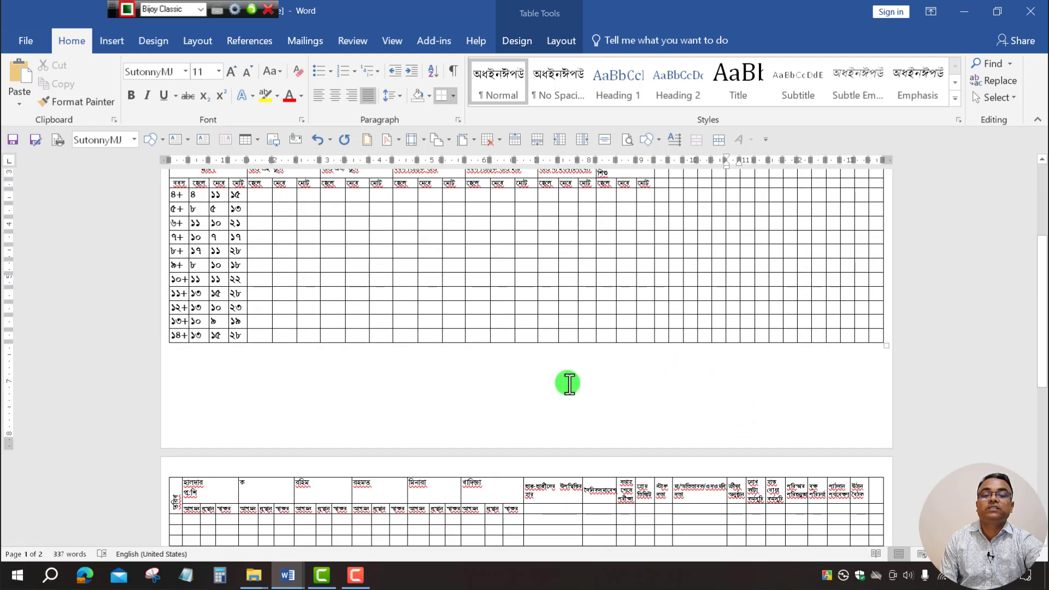
left_click(288, 575)
left_click(259, 520)
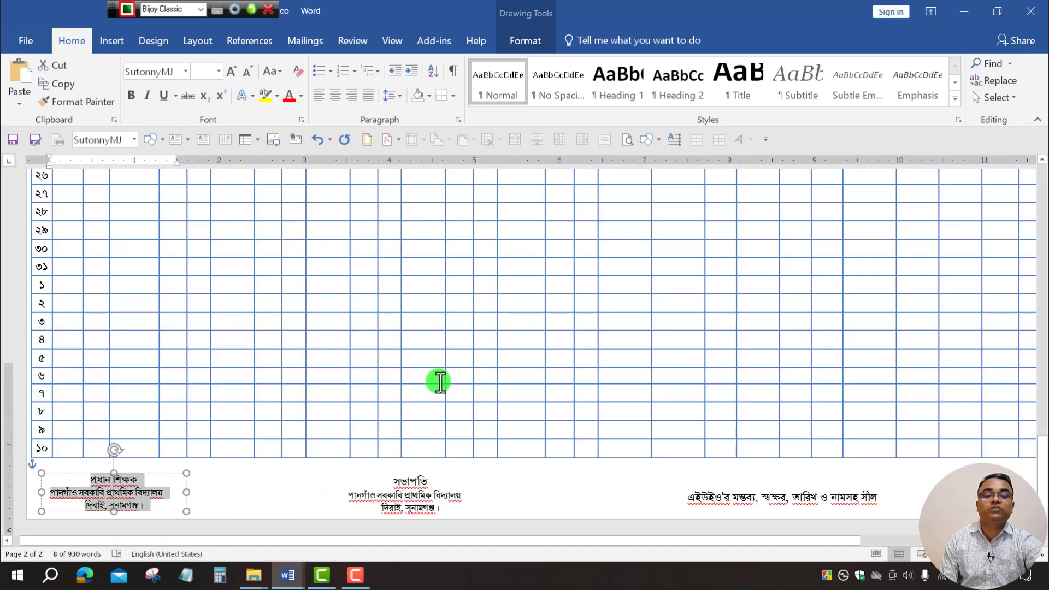
scroll(438, 380, "up", 15)
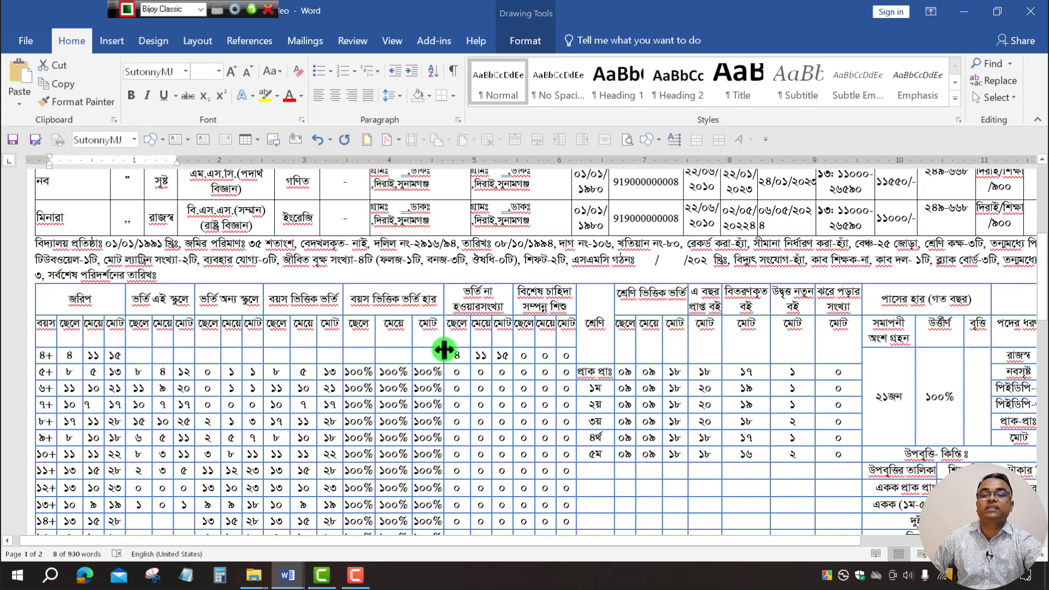
scroll(444, 349, "down", 6)
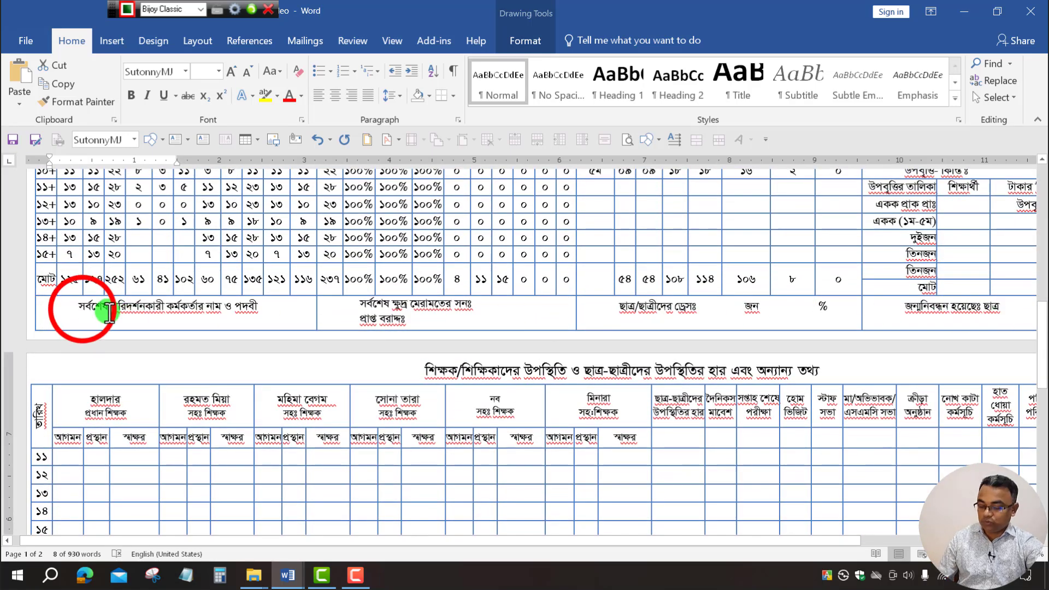
left_click_drag(83, 310, 989, 310)
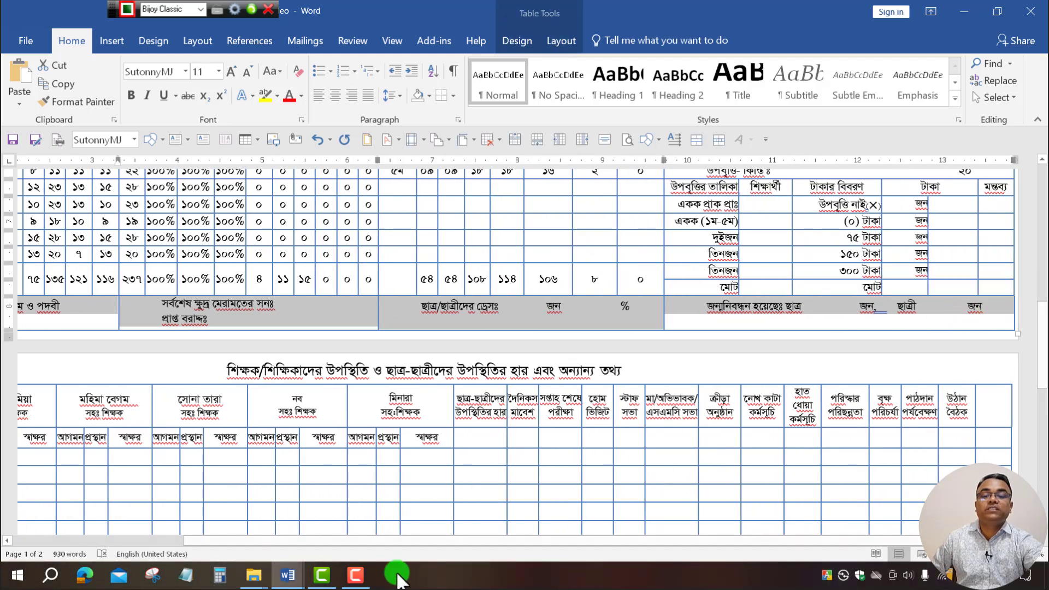
mouse_move(288, 574)
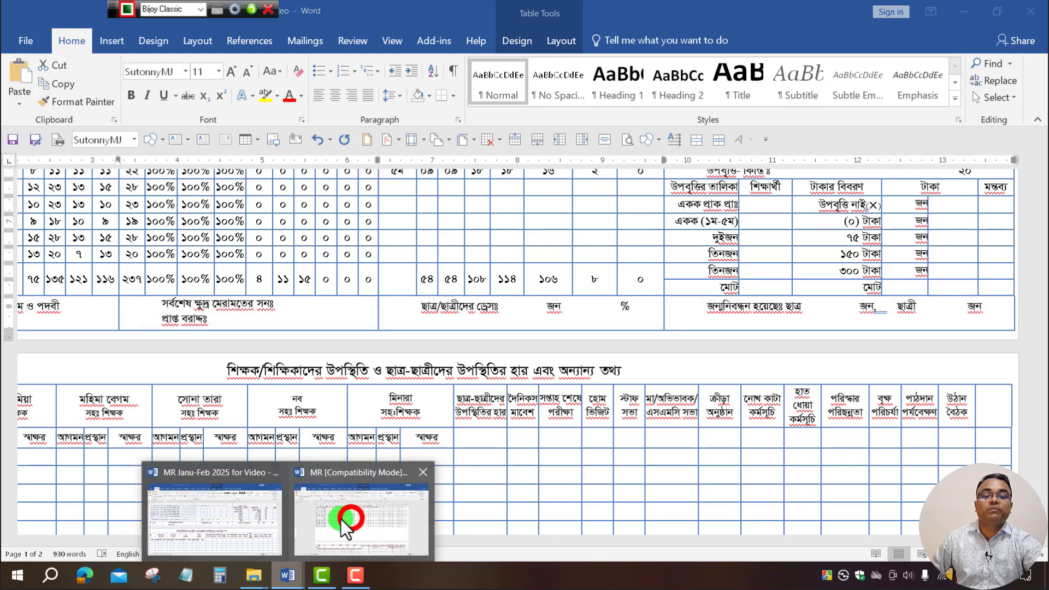
left_click(352, 519)
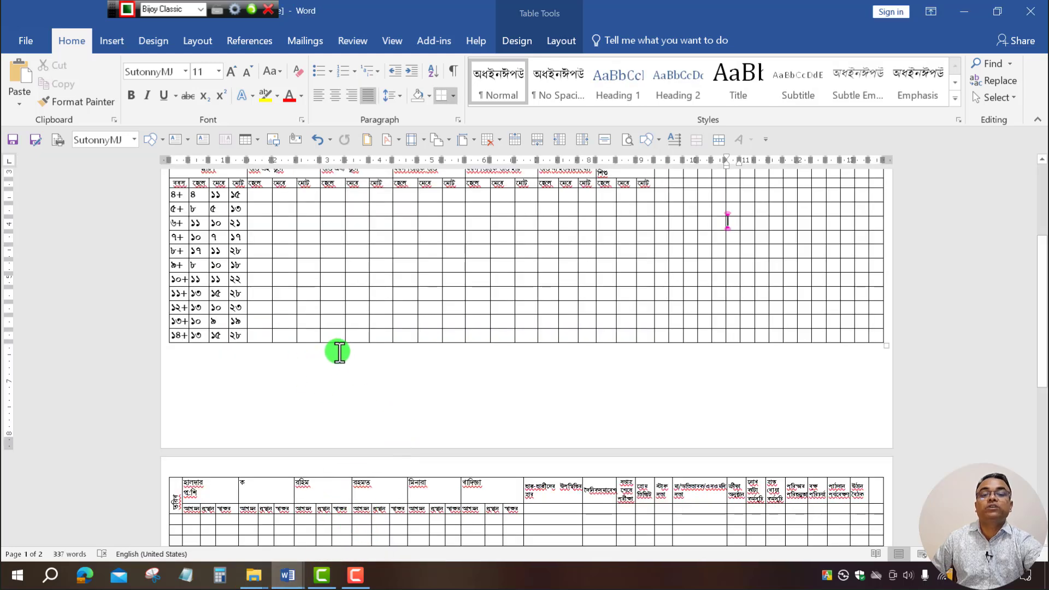
Insert an empty row below the enrollment table's last row.
left_click(592, 354)
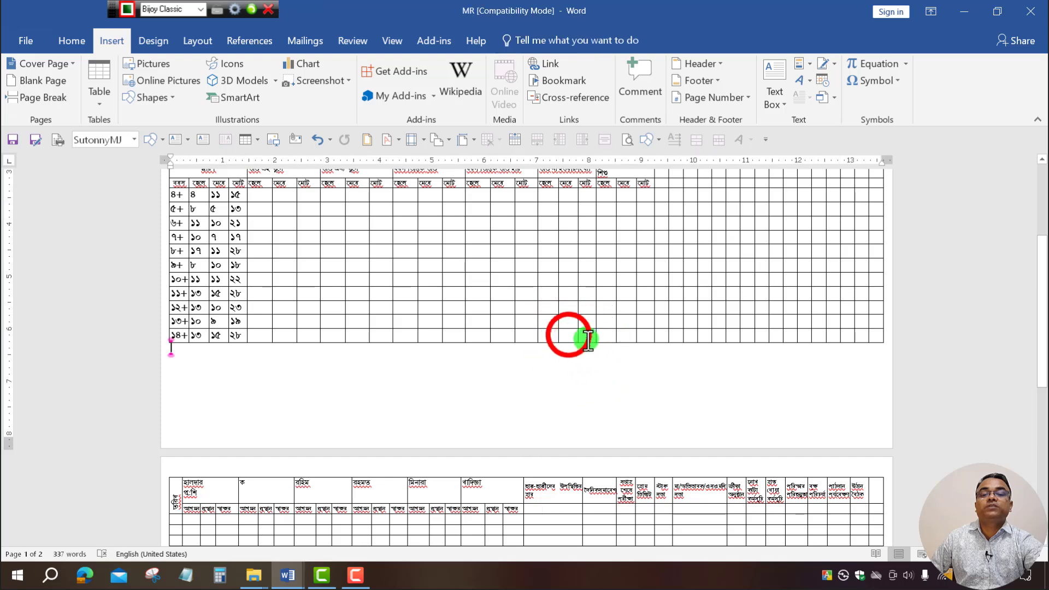
left_click(569, 335)
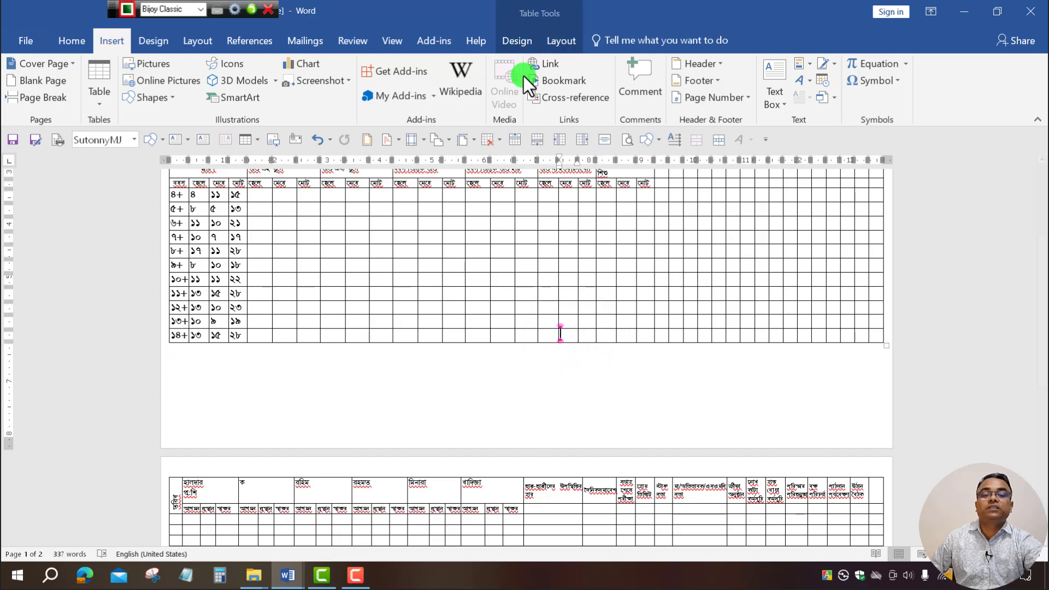
left_click(561, 40)
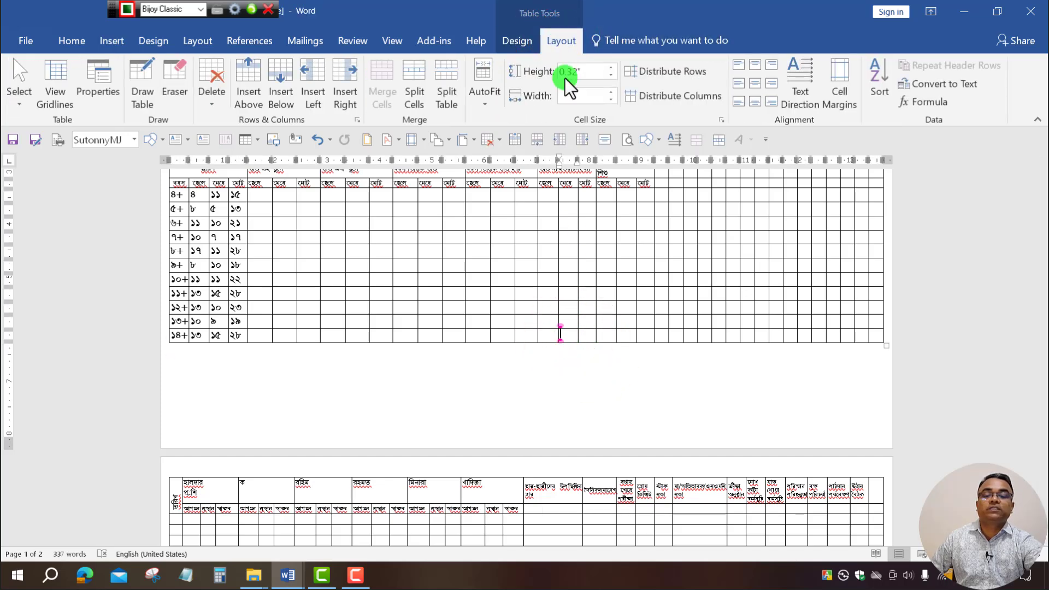
left_click(283, 100)
left_click(621, 374)
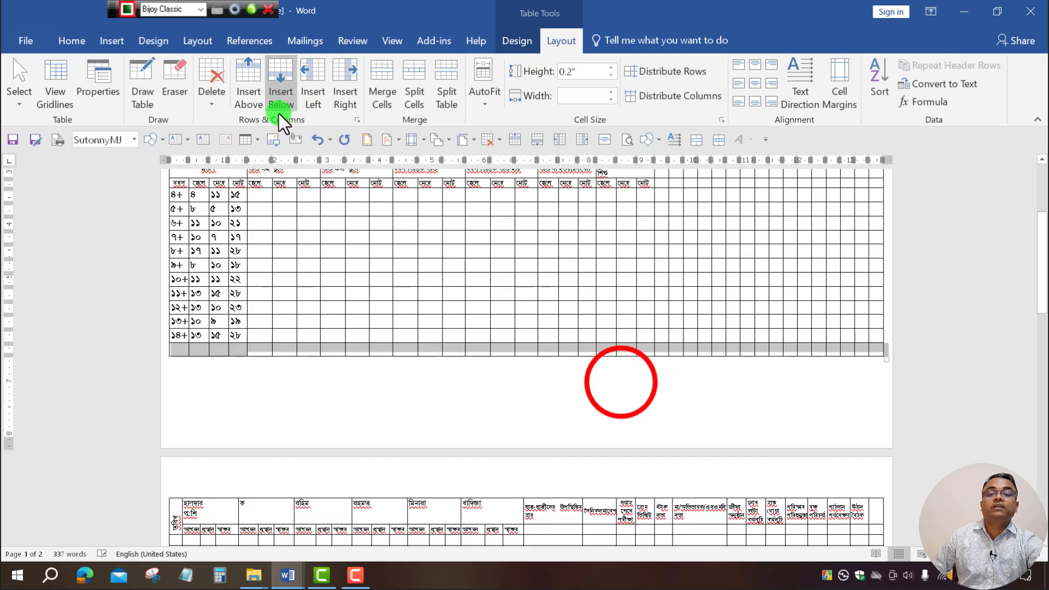
left_click(169, 376)
Merge the first several cells of the new bottom row into one cell.
left_click_drag(185, 347, 365, 346)
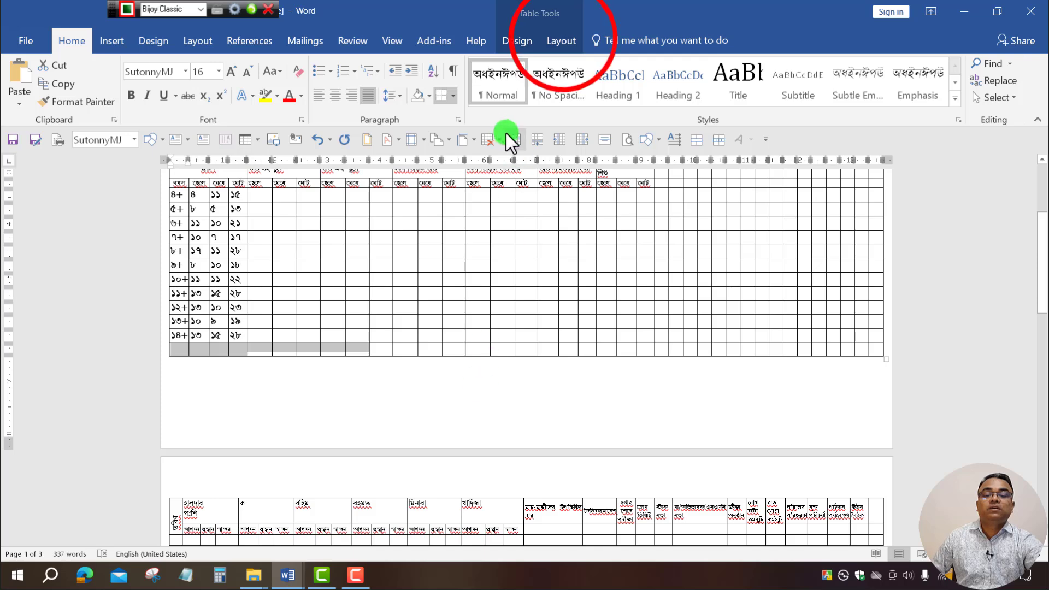
left_click(562, 38)
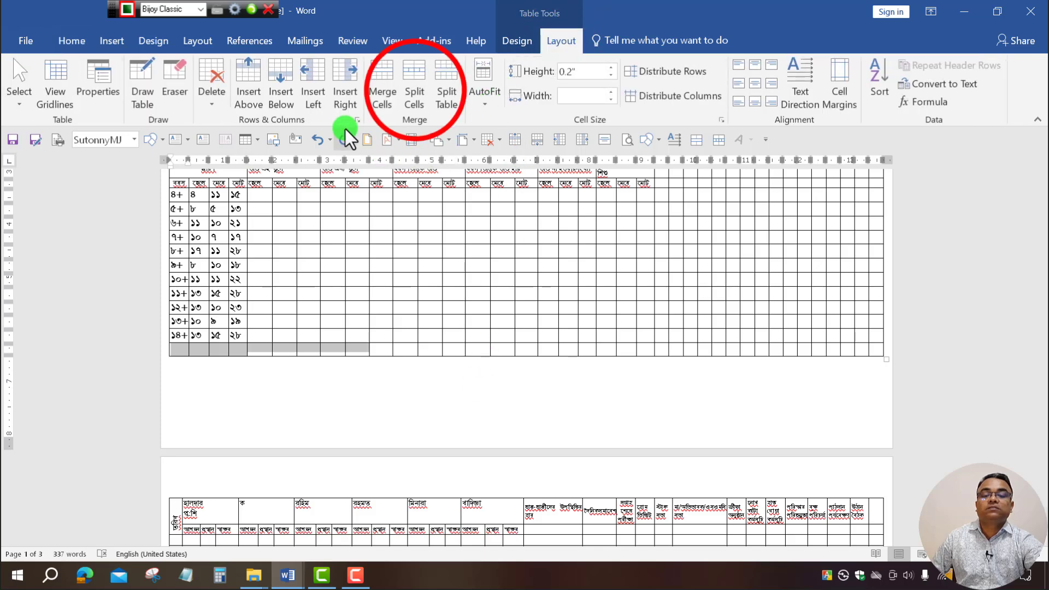
left_click(414, 93)
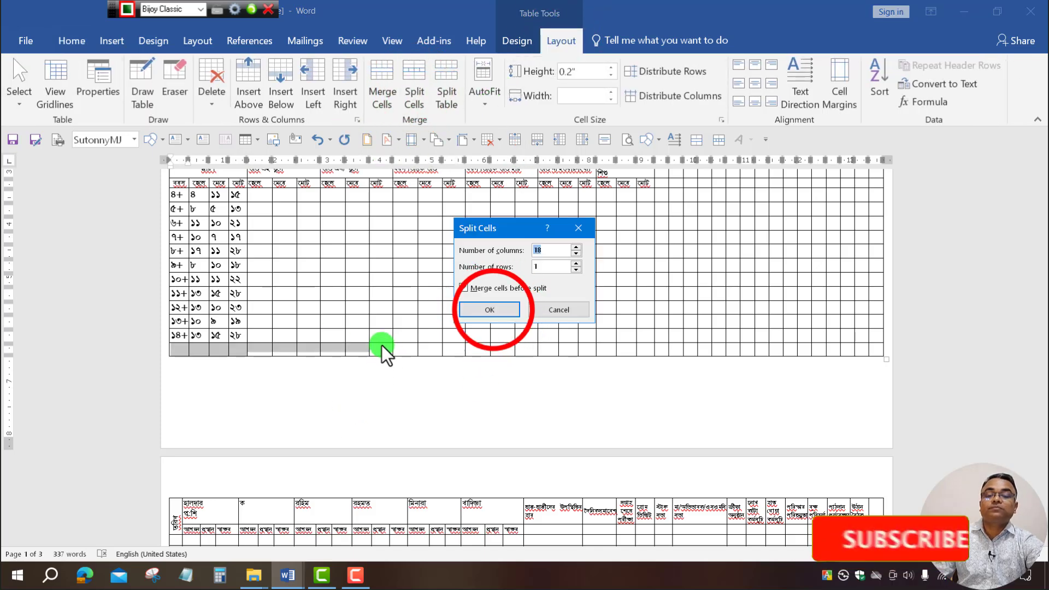
left_click(494, 312)
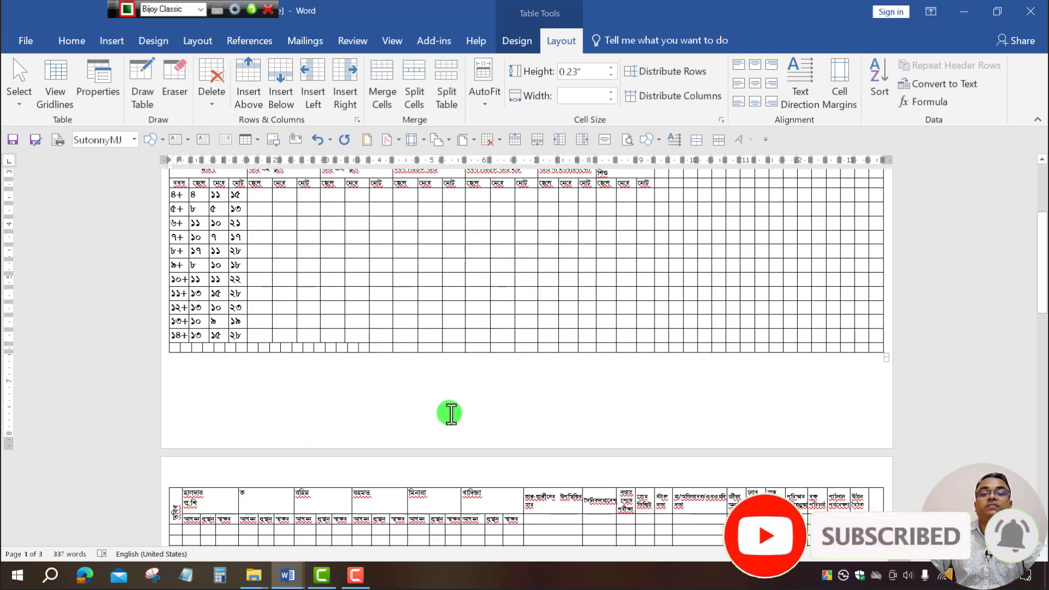
key("ctrl+z")
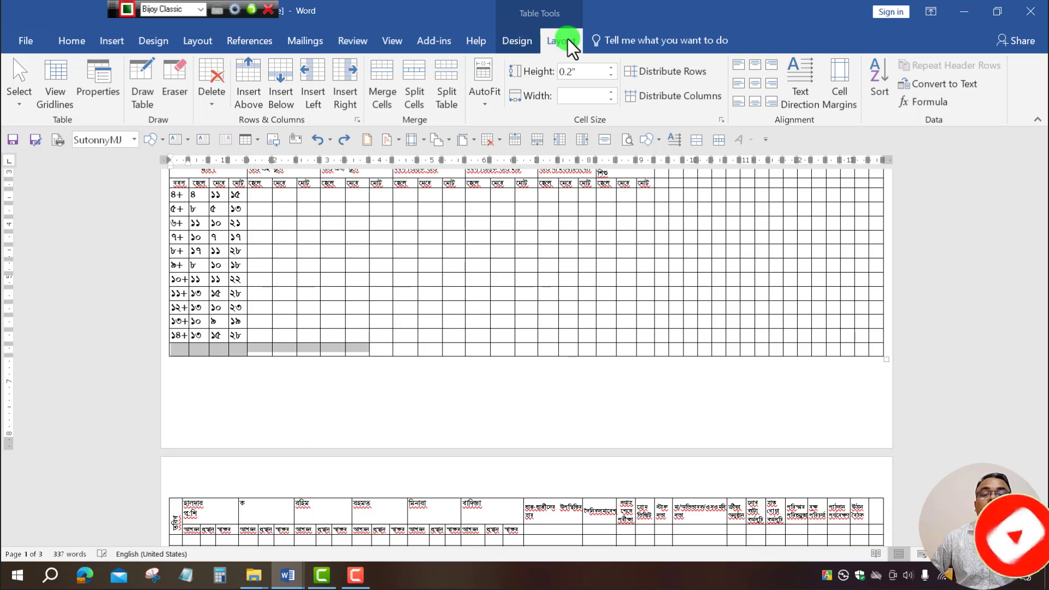
left_click(414, 83)
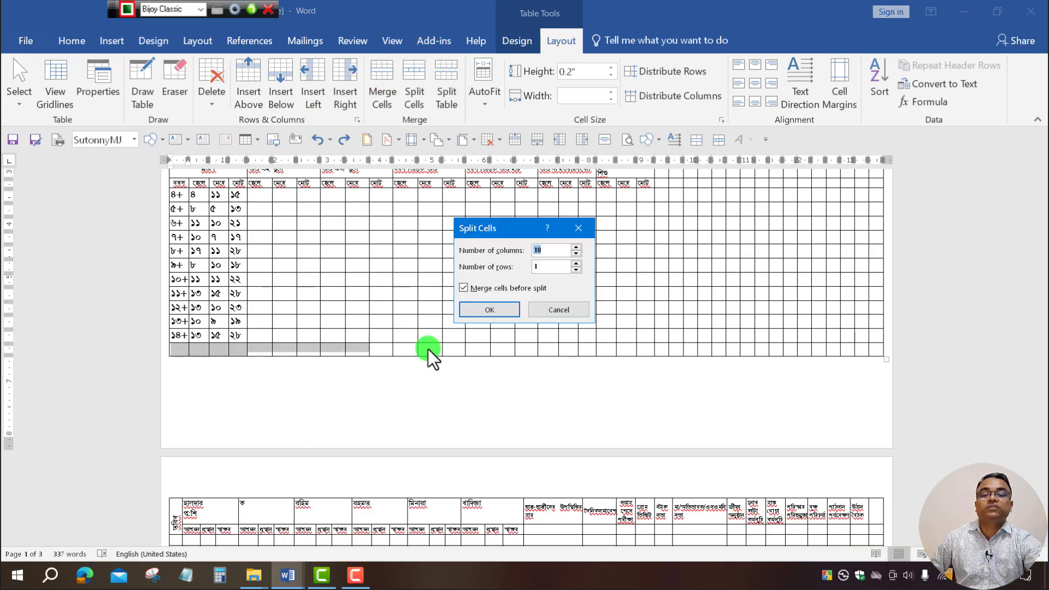
left_click(578, 228)
left_click(397, 103)
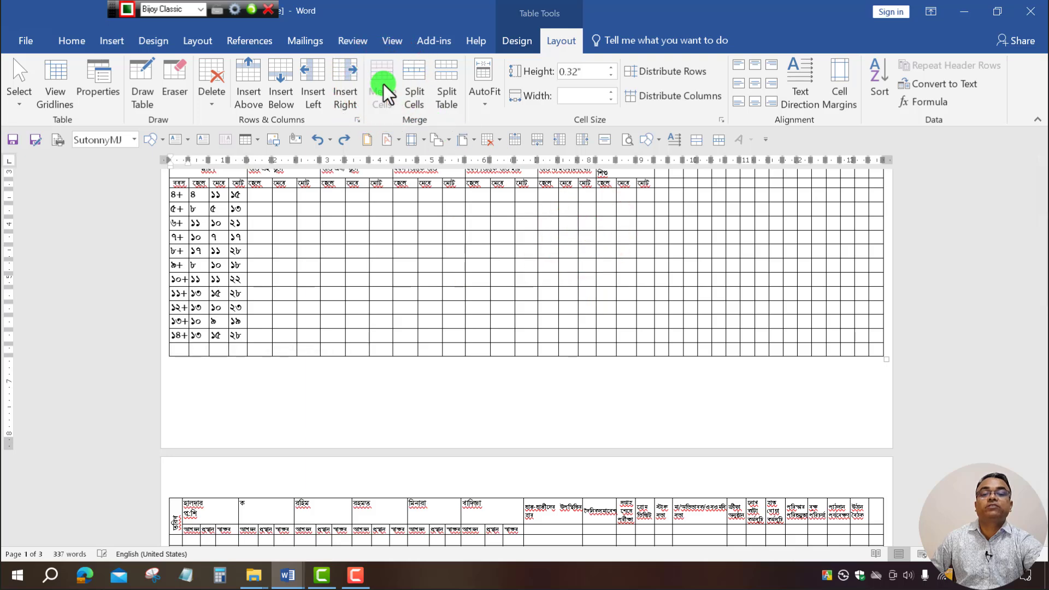
Merge the next two runs of bottom-row cells into single cells.
left_click_drag(386, 347, 527, 350)
left_click(384, 82)
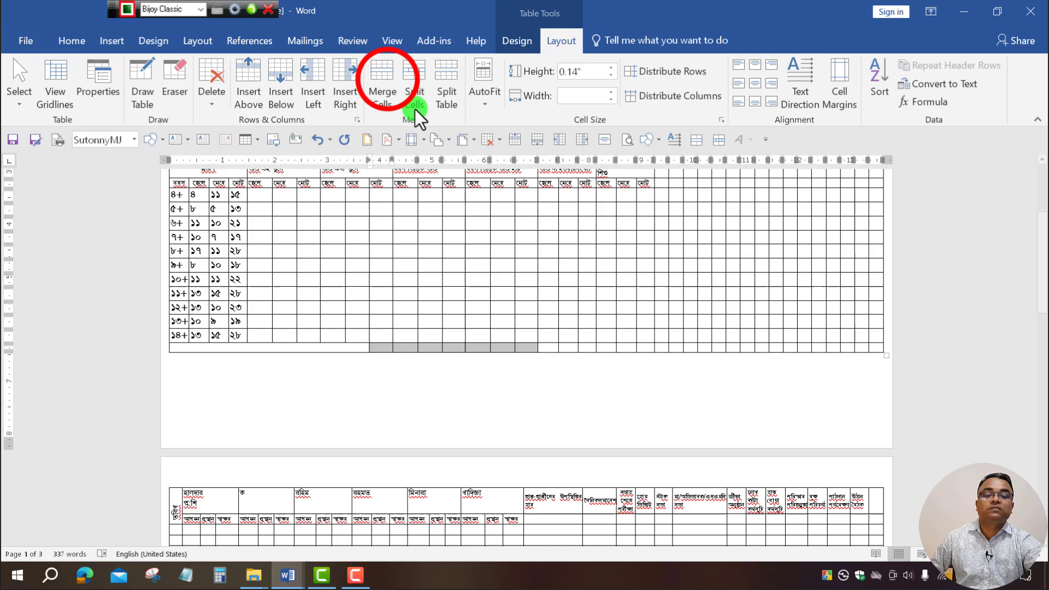
left_click(555, 347)
left_click_drag(555, 347, 693, 347)
left_click(384, 87)
left_click(382, 97)
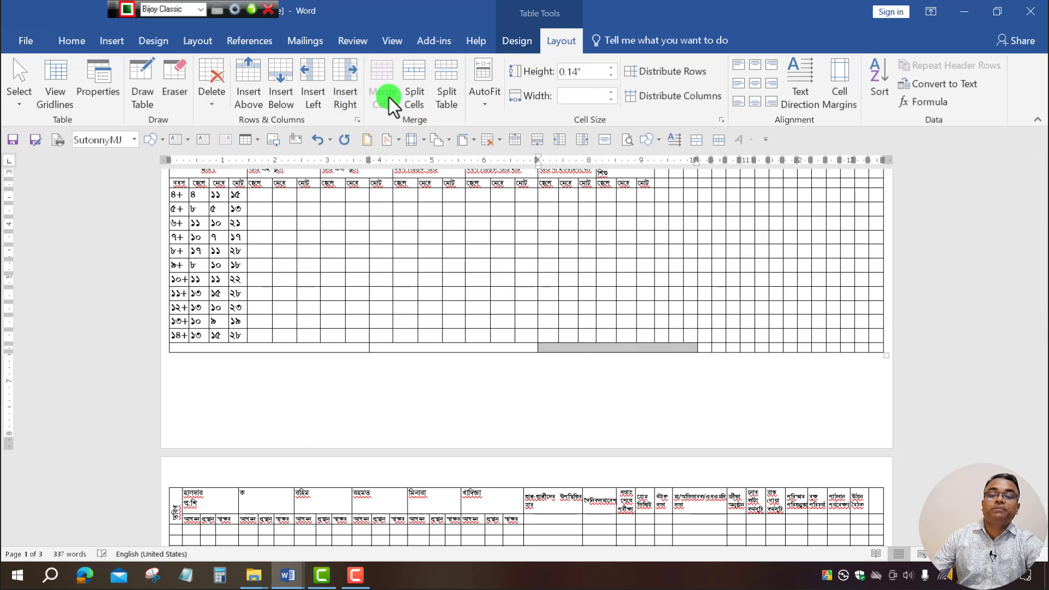
Restore the footer text and merge the birth-registration cell through to the right edge.
left_click(251, 345)
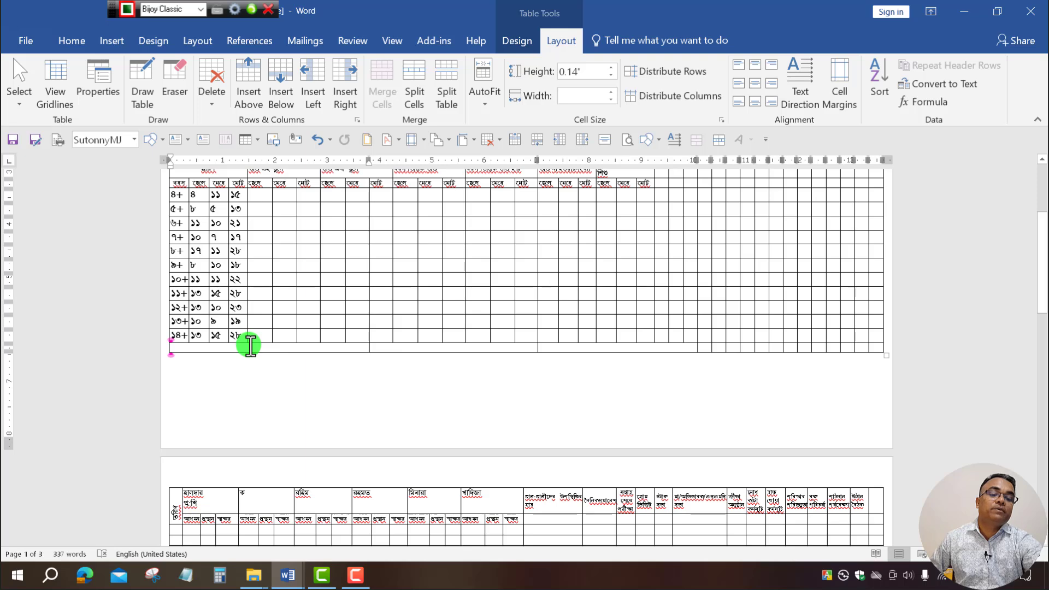
key("ctrl+z")
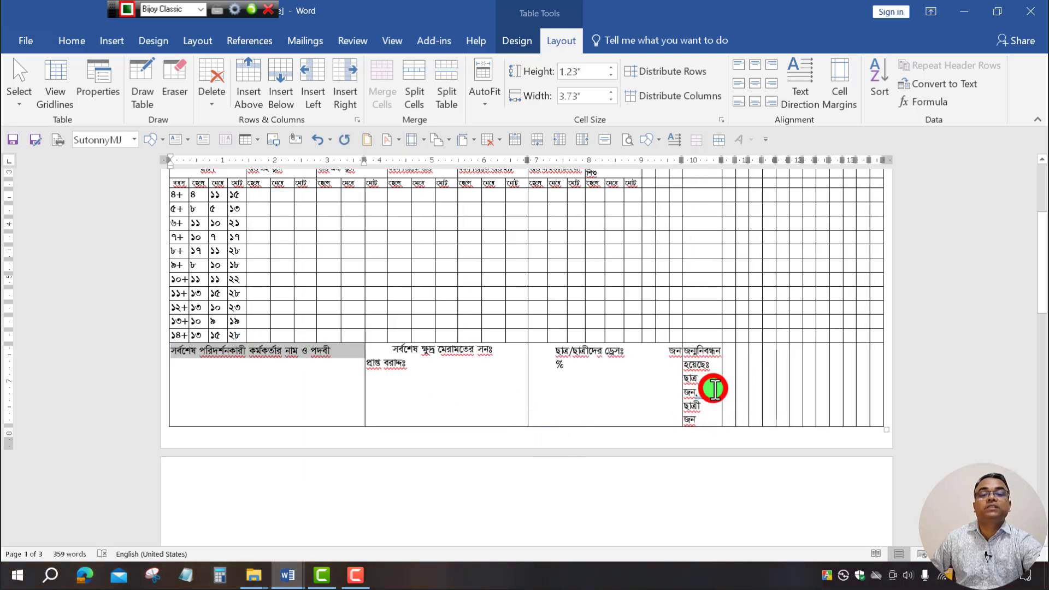
left_click_drag(717, 386, 869, 386)
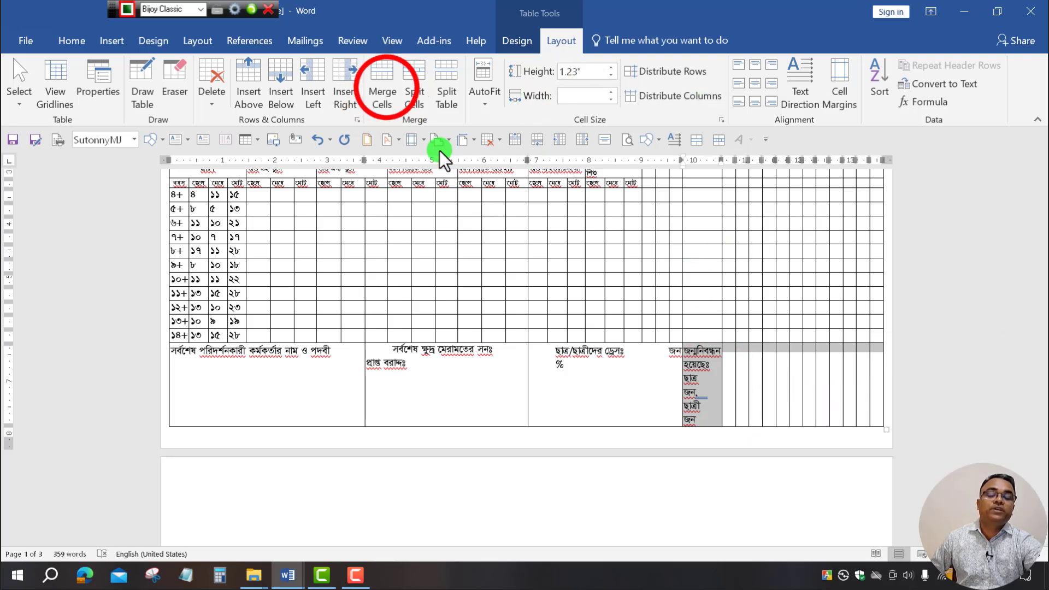
left_click(386, 87)
left_click(745, 428)
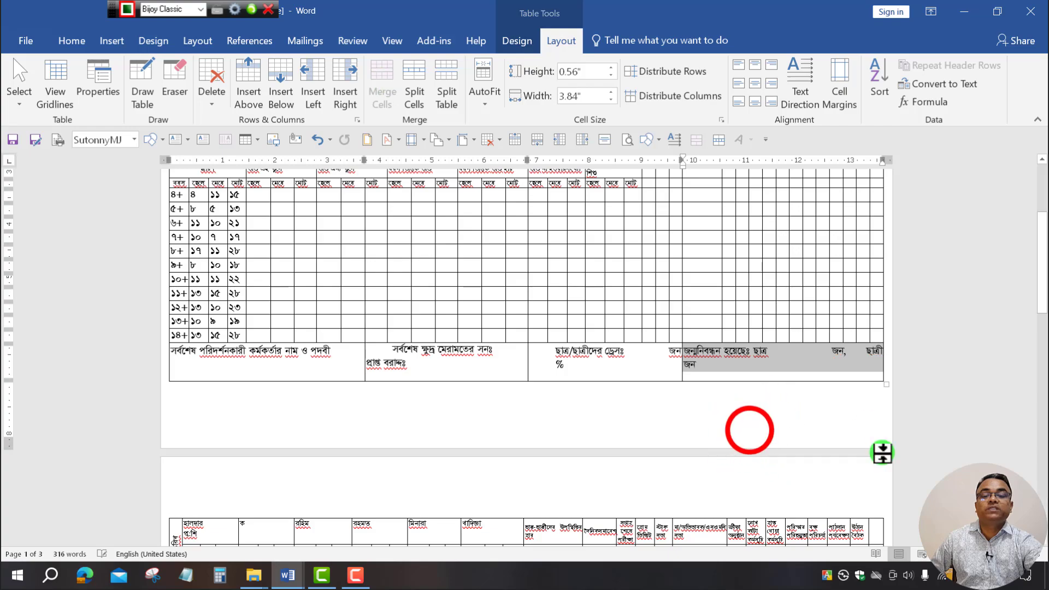
scroll(729, 407, "up", 3)
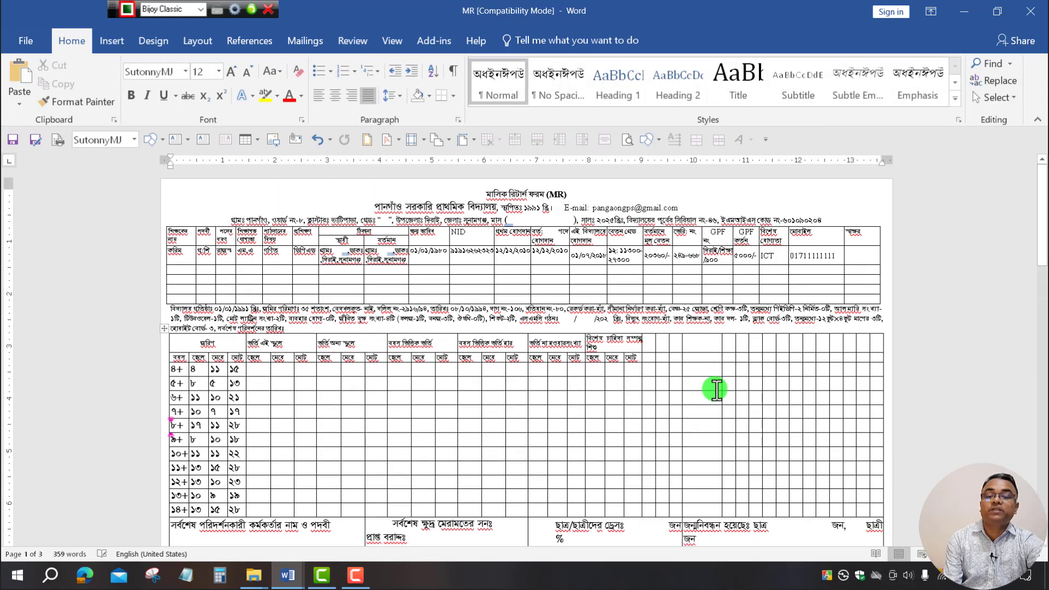
Delete the blank paragraphs above the page-2 table so the form fits on two pages.
scroll(678, 410, "down", 6)
scroll(640, 427, "up", 2)
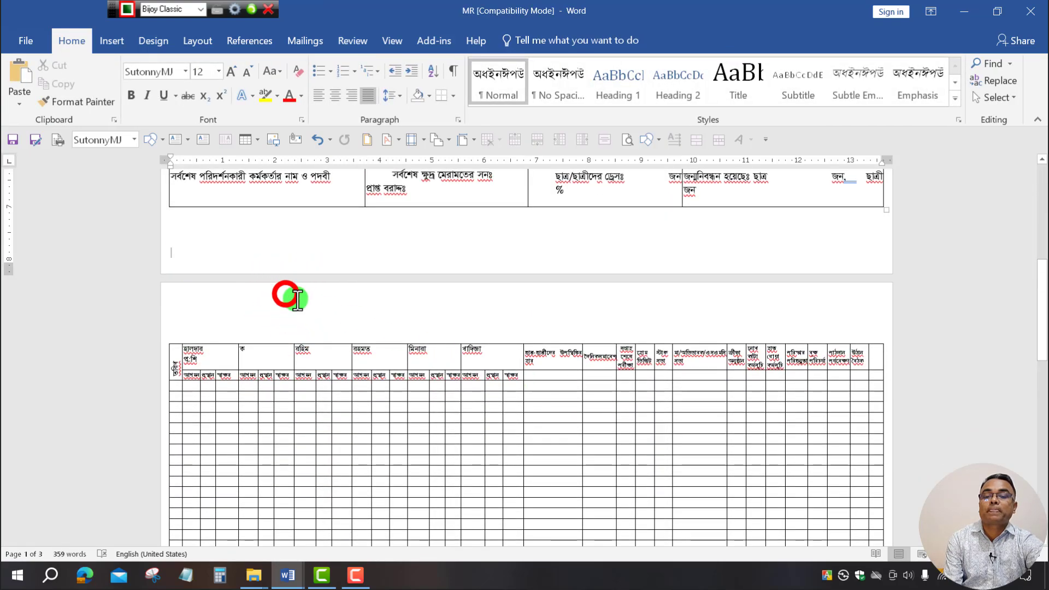
left_click(295, 298)
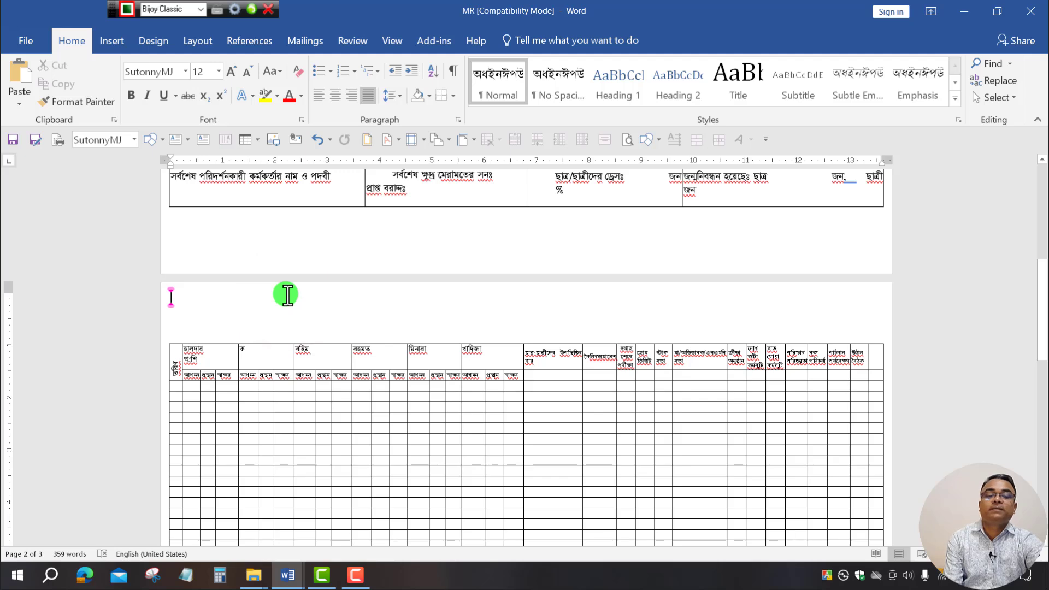
key("Delete")
key("Delete")
key("Delete")
key("Delete")
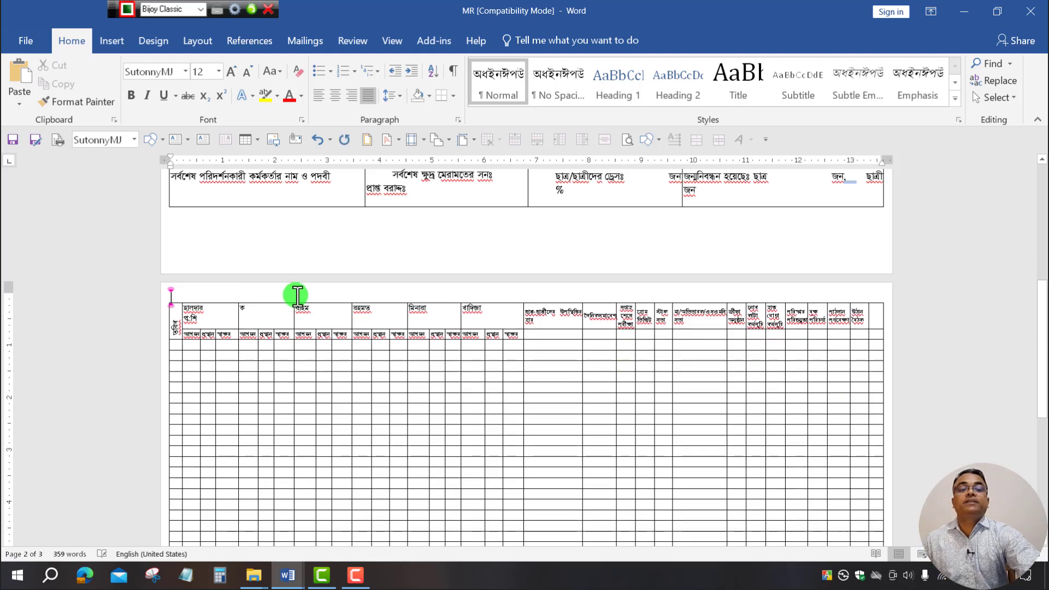
key("Delete")
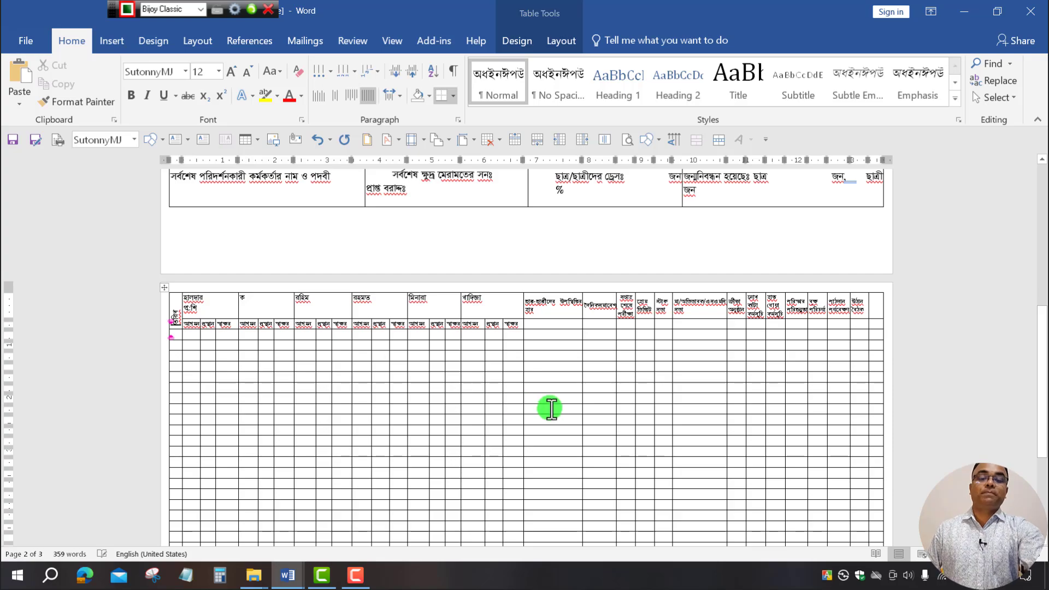
scroll(552, 407, "down", 4)
scroll(565, 409, "up", 12)
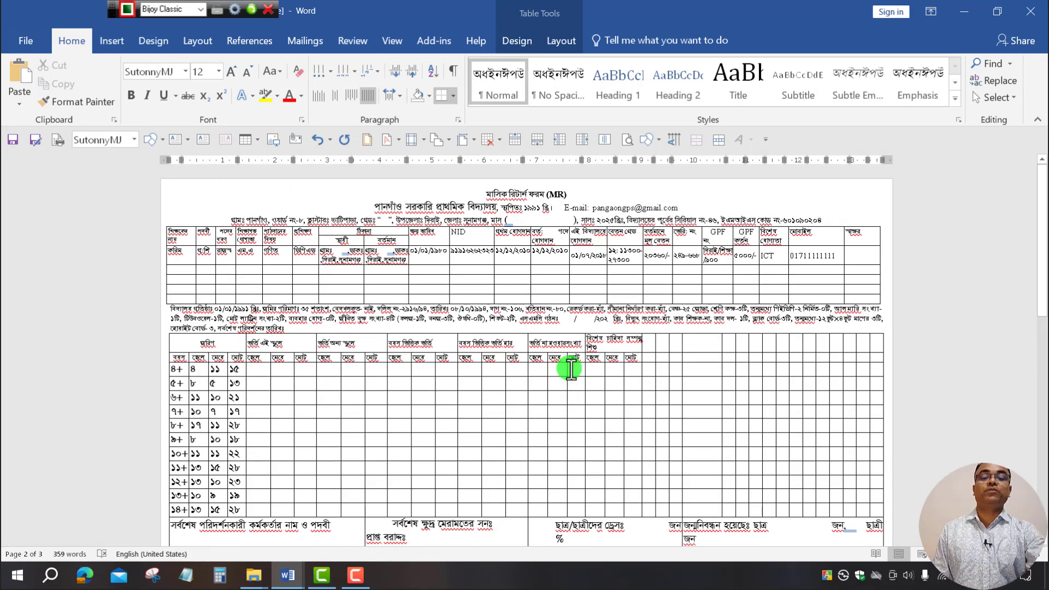
scroll(571, 369, "down", 6)
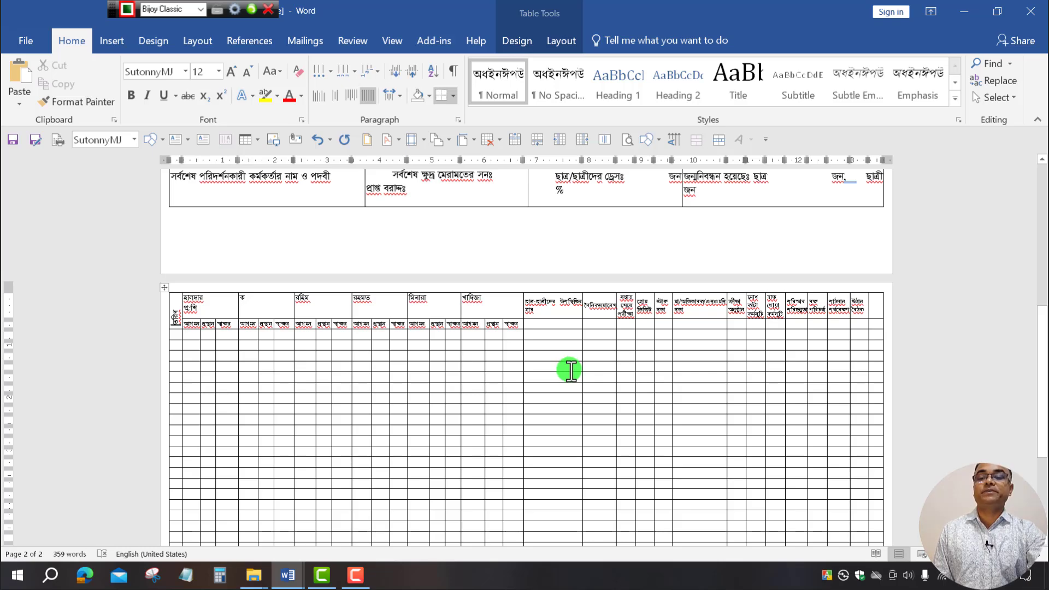
scroll(534, 353, "up", 6)
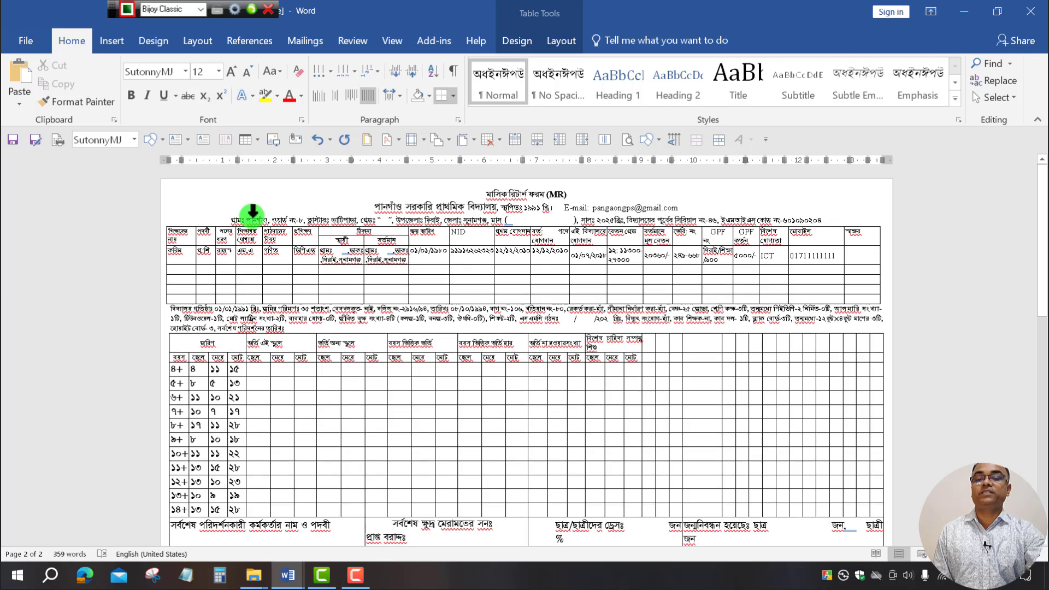
left_click(29, 143)
Save the form as a PDF named MR.
left_click(30, 143)
left_click(30, 143)
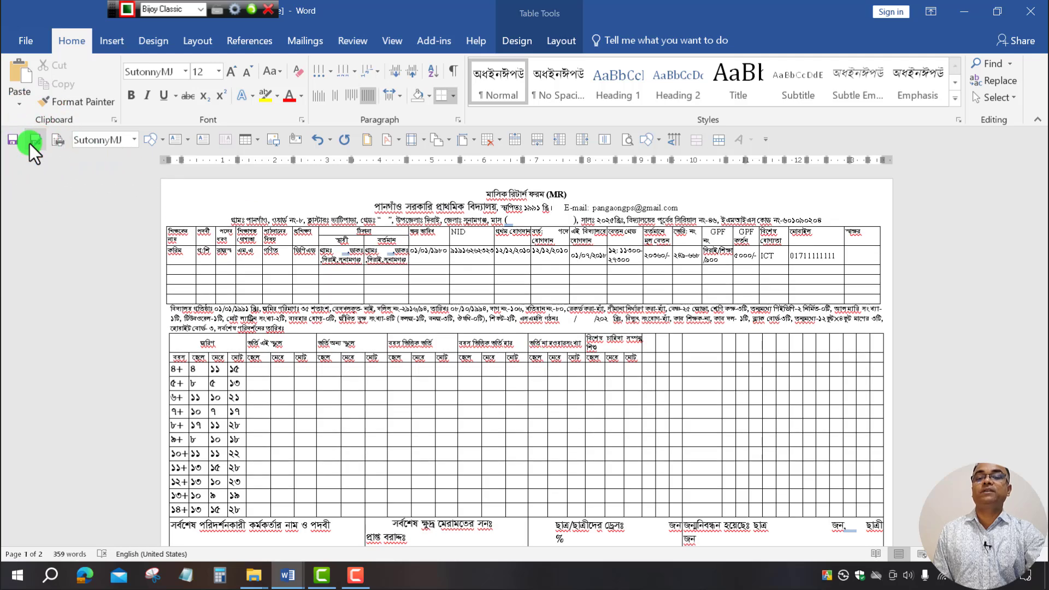
left_click(133, 248)
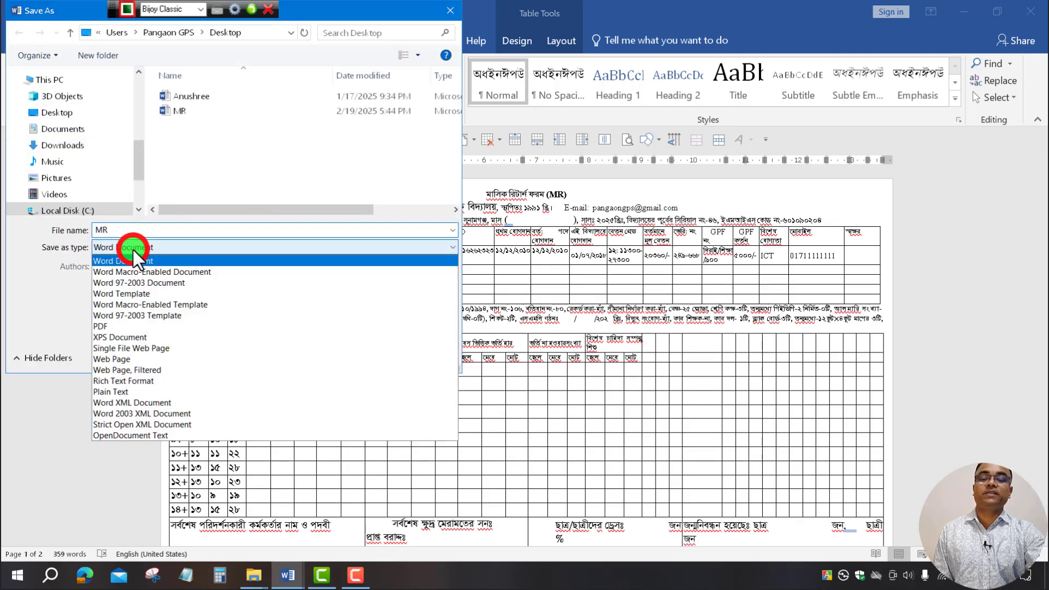
left_click(117, 326)
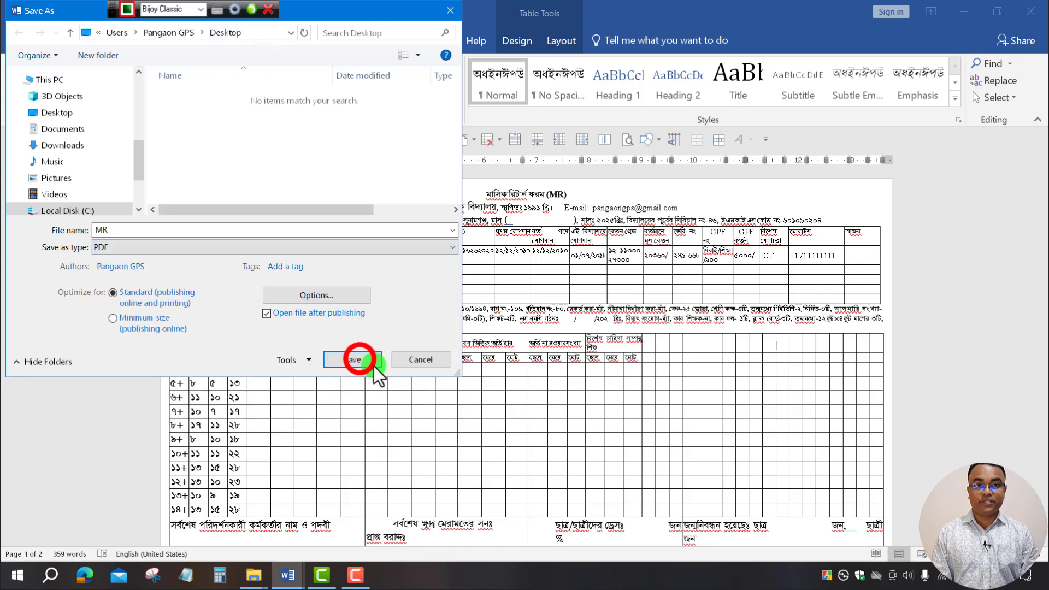
left_click(359, 359)
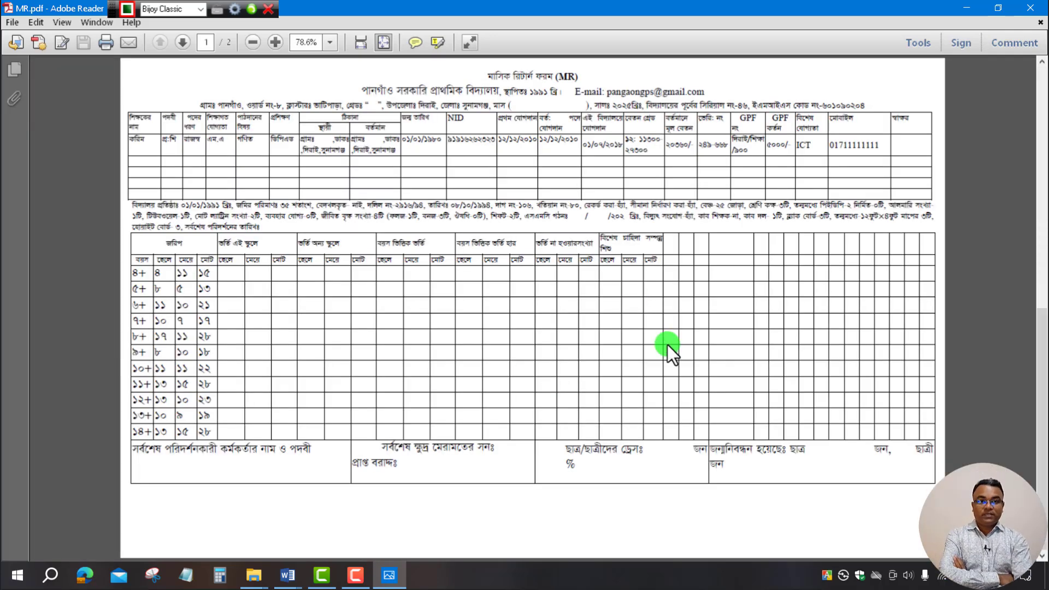
Scroll through MR.pdf in Adobe Reader to check the landscape pages.
scroll(668, 345, "down", 3)
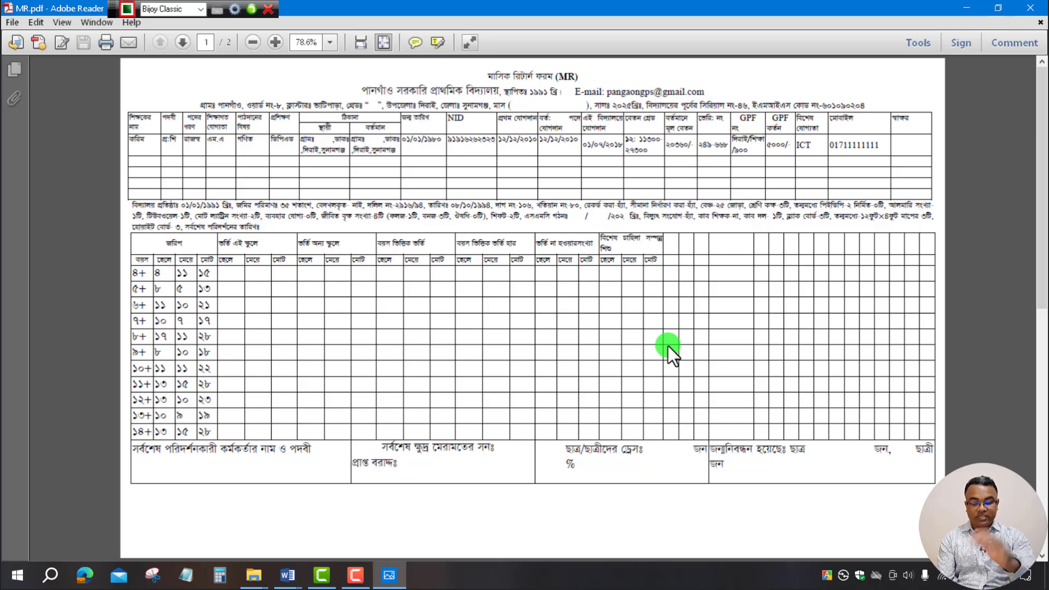